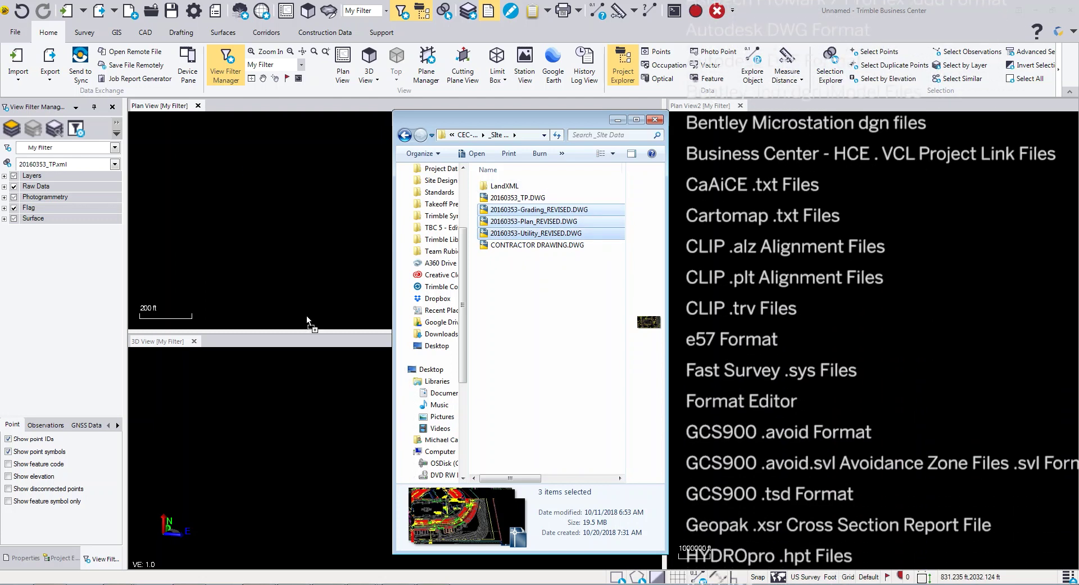
# Step: Import the revised Grading, Plan and Utility DWG files into the project and open the LandXML data folder
pyautogui.moveTo(523, 225); pyautogui.dragTo(506, 209)
pyautogui.click(495, 186)
pyautogui.doubleClick(495, 187)
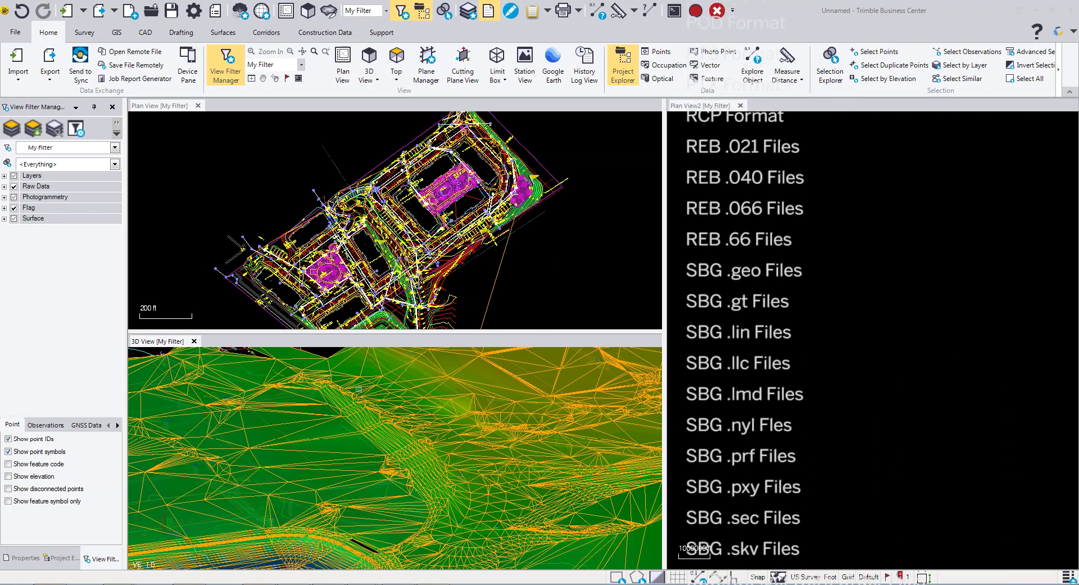
# Step: Filter the surfaces so that only FG 10-26-16 is displayed in the views
pyautogui.moveTo(376, 450)
pyautogui.mouseDown(button='middle')
pyautogui.moveTo(466, 479)
pyautogui.moveTo(371, 465)
pyautogui.mouseUp(button='middle')
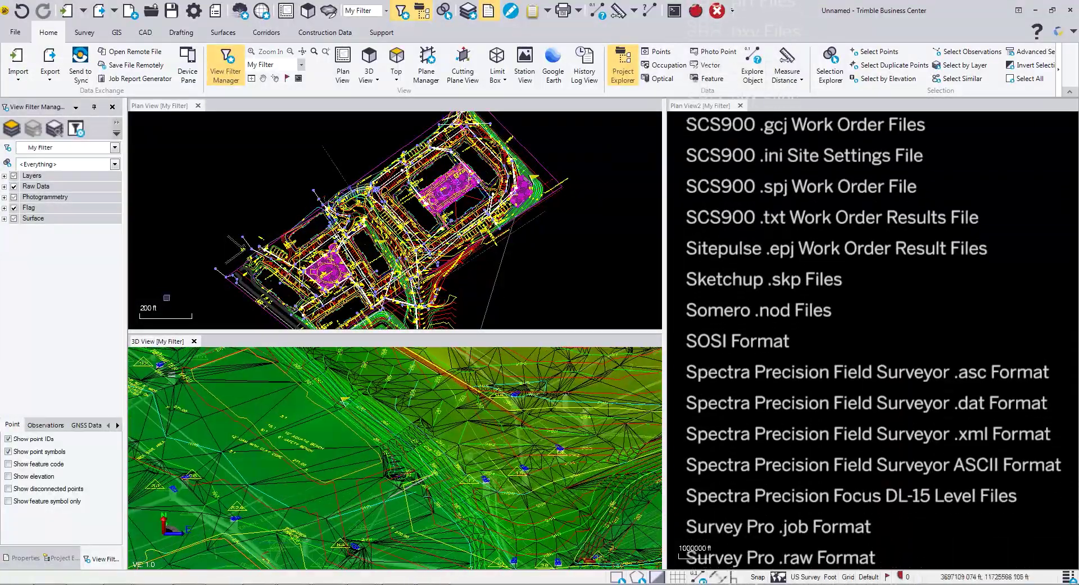
pyautogui.click(4, 219)
pyautogui.click(24, 254)
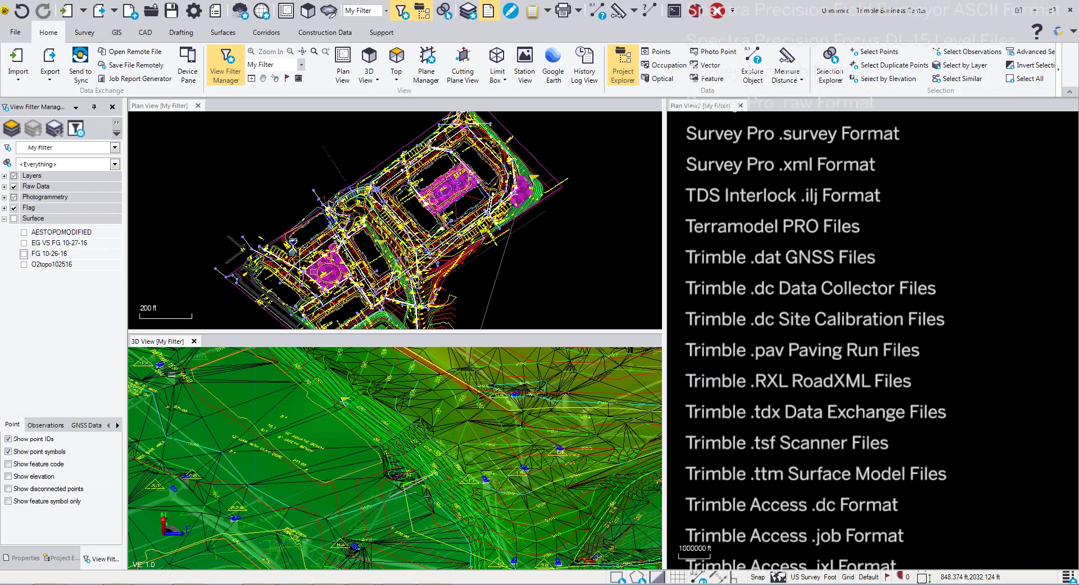
pyautogui.moveTo(386, 456); pyautogui.dragTo(410, 428, button='middle')
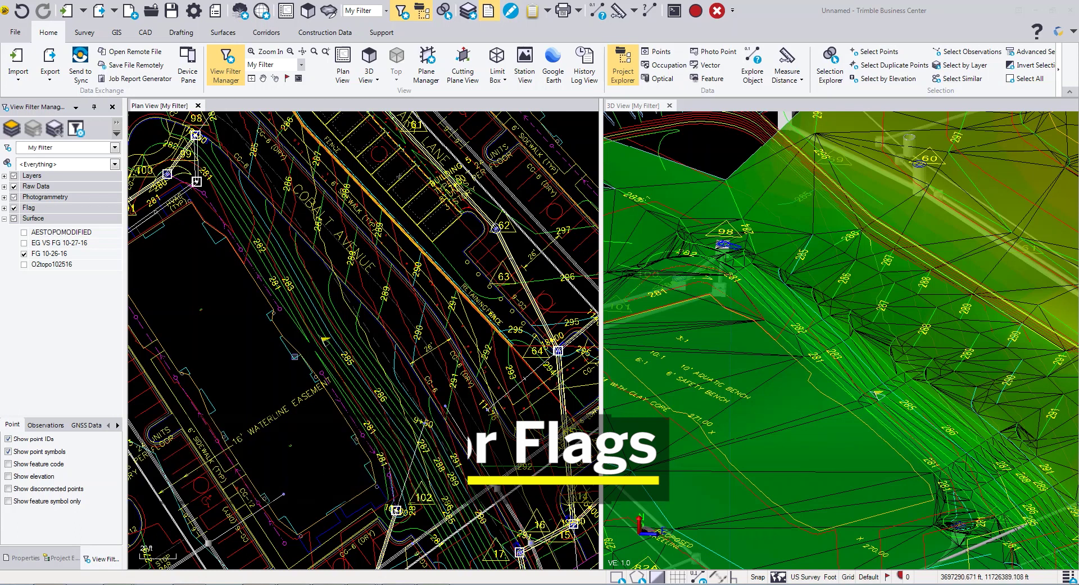
# Step: Locate the flag in the plan view, open the flags list and go to the second FG 10-26-16 flag
pyautogui.scroll(5, 301, 356)
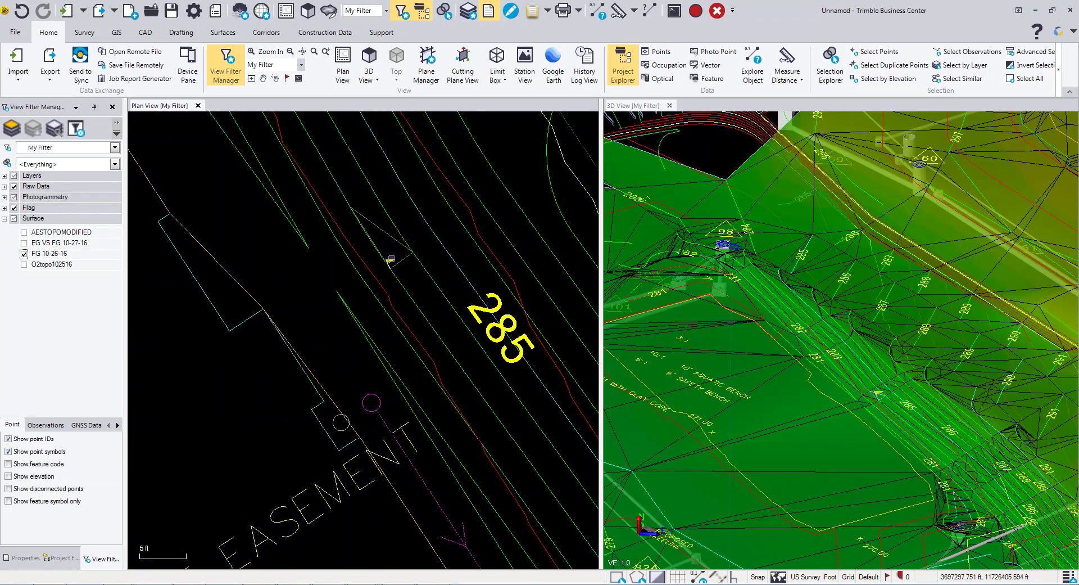
pyautogui.moveTo(390, 259)
pyautogui.click(888, 577)
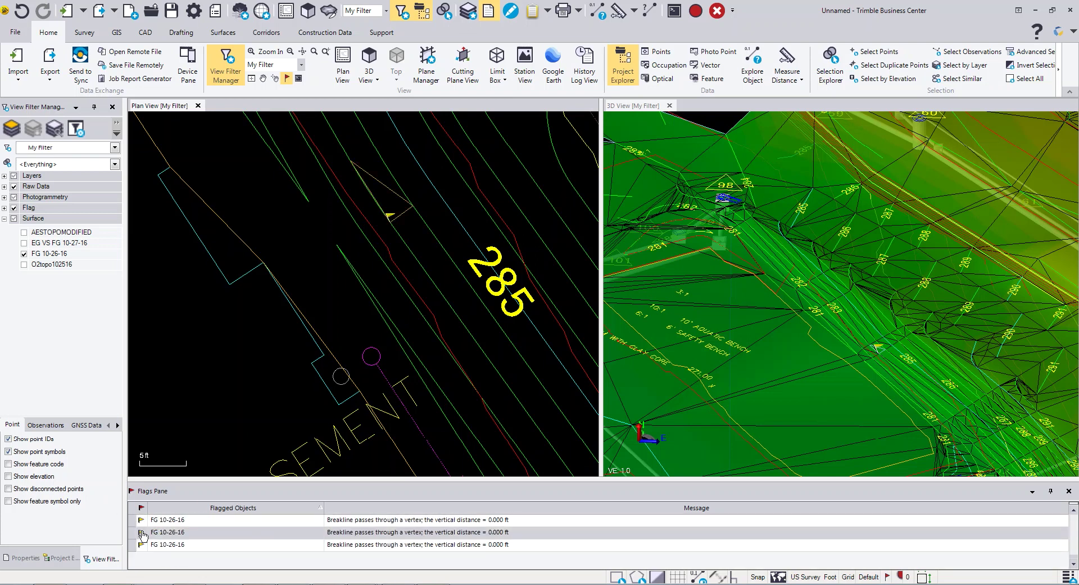
pyautogui.doubleClick(143, 532)
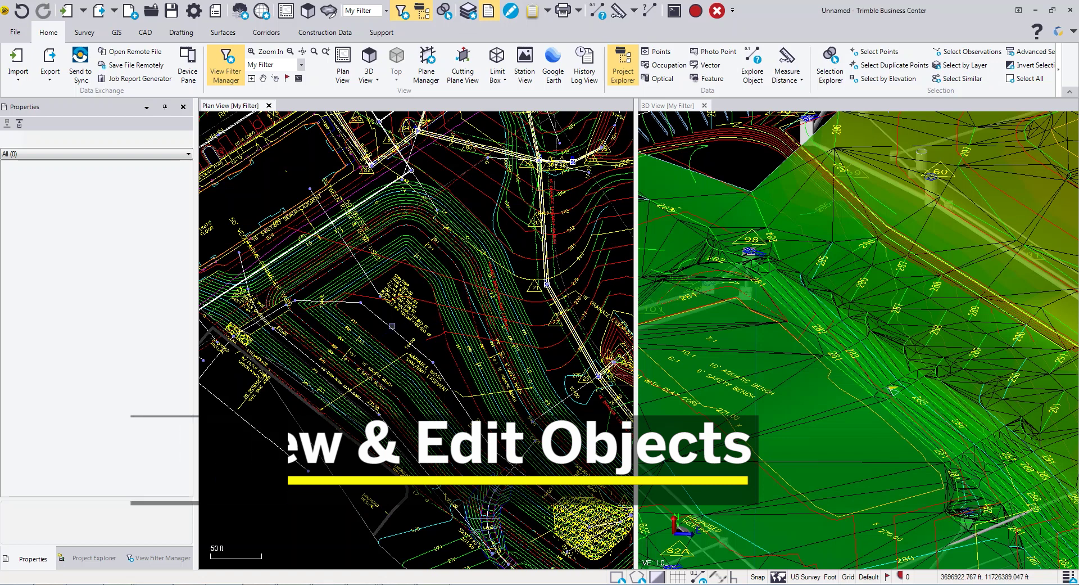
# Step: Explore the POND horizontal alignment's station and offset at a picked point inside the pond, and close the command
pyautogui.click(422, 347)
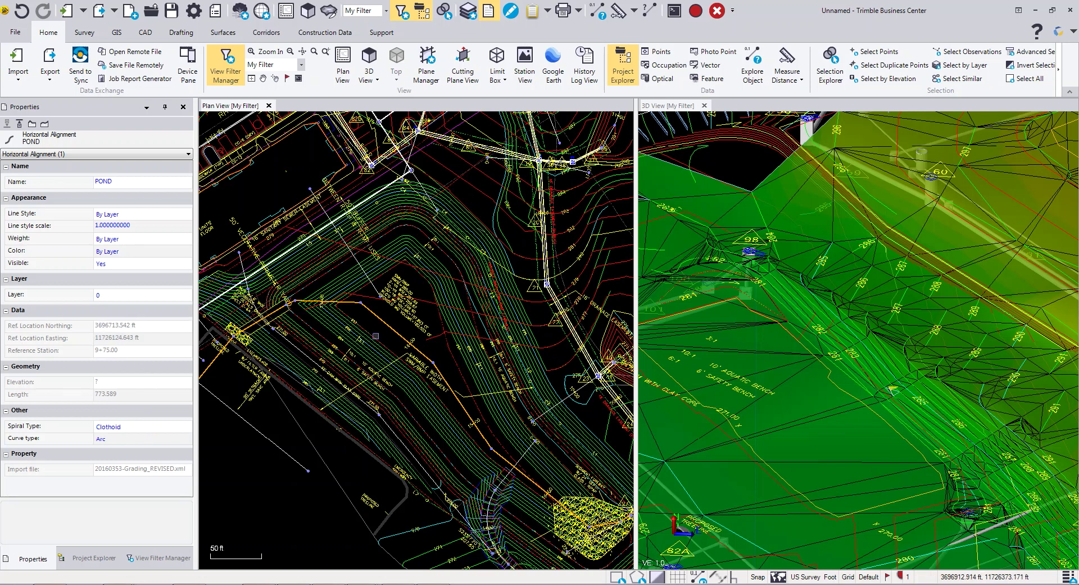
pyautogui.click(599, 15)
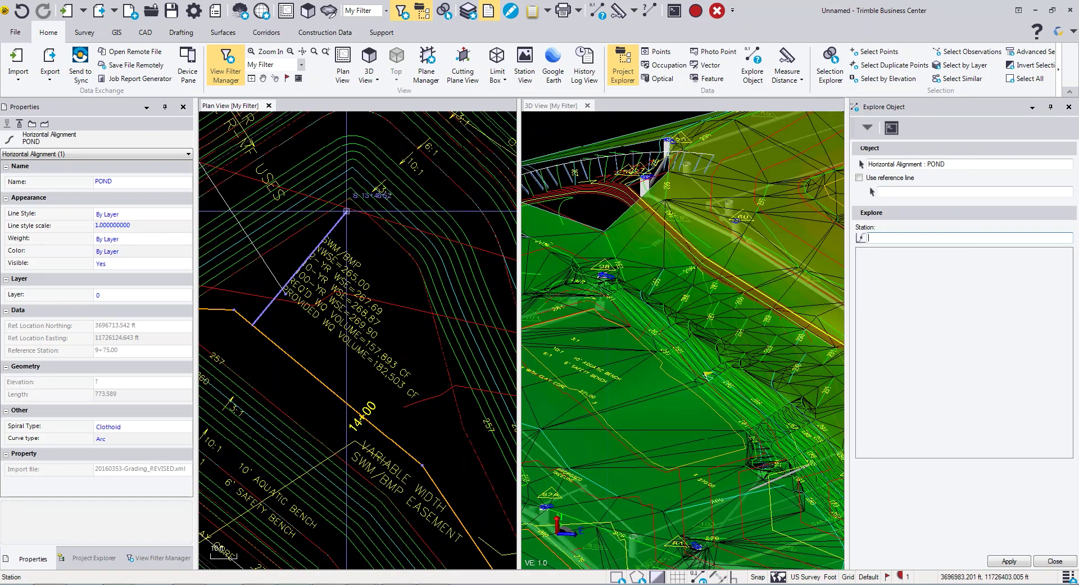
pyautogui.click(347, 201)
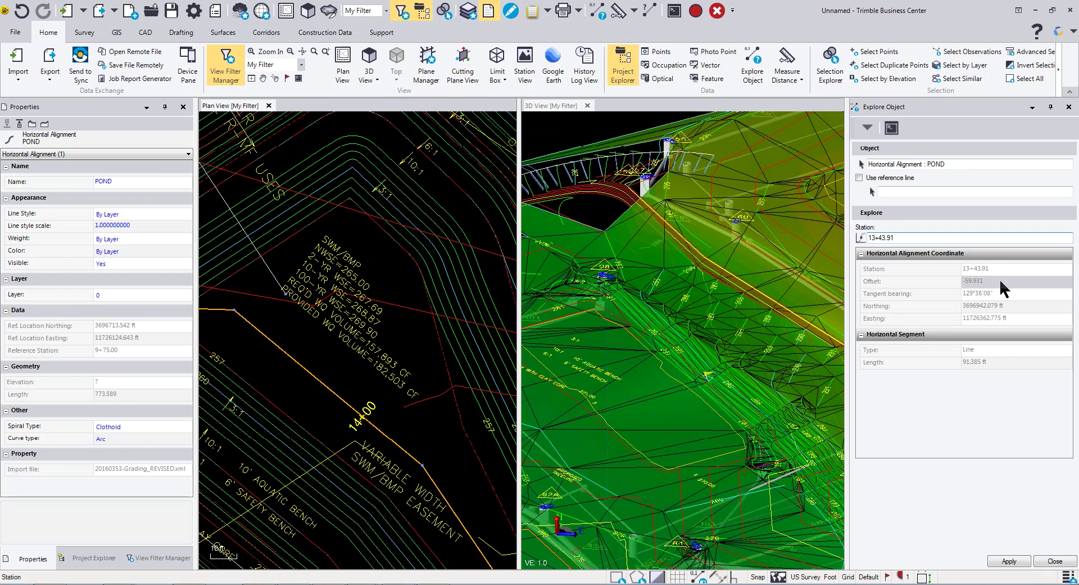
pyautogui.click(1056, 560)
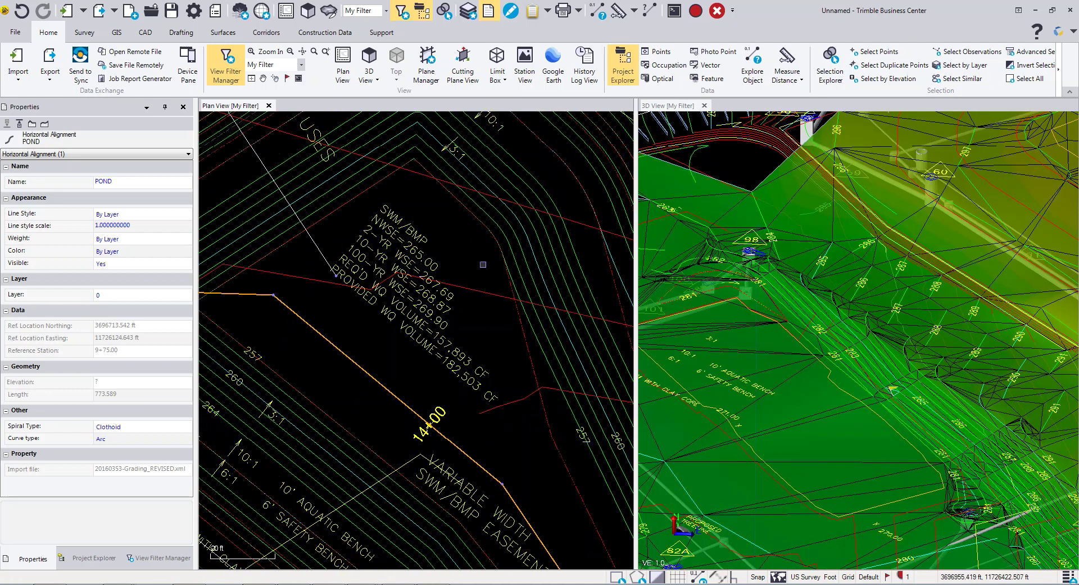
# Step: Select the dashed curb polyline around structure 82A and enter CG- as its name
pyautogui.scroll(-5, 483, 264)
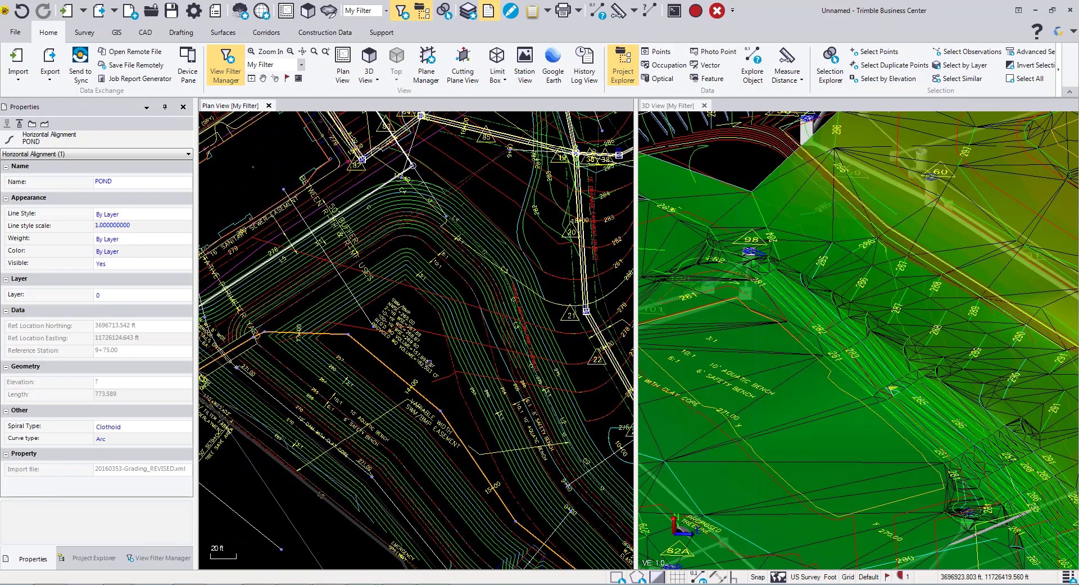
pyautogui.moveTo(380, 259); pyautogui.dragTo(488, 417, button='middle')
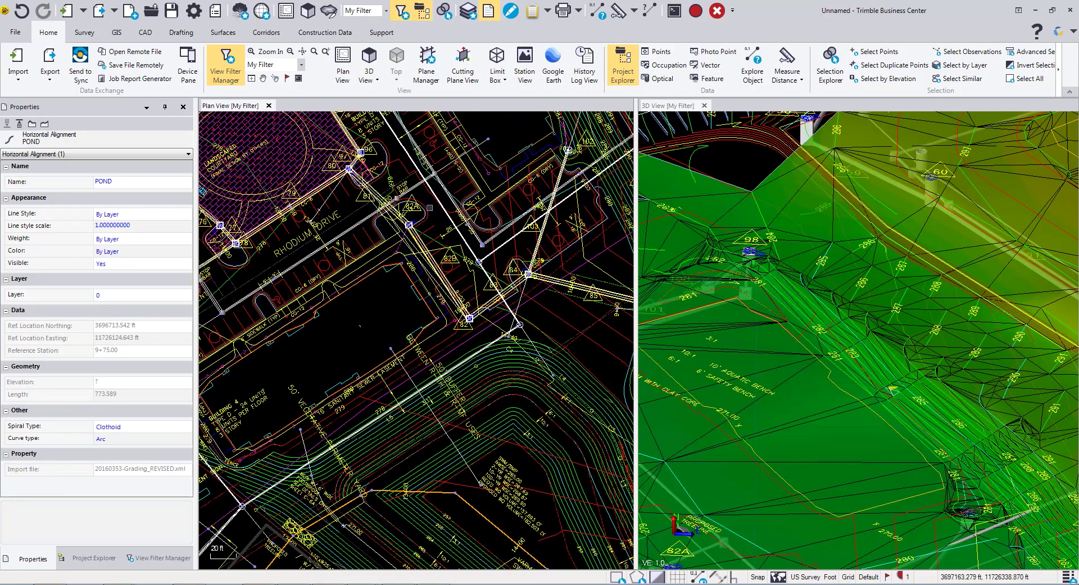
pyautogui.scroll(4, 423, 201)
pyautogui.click(423, 202)
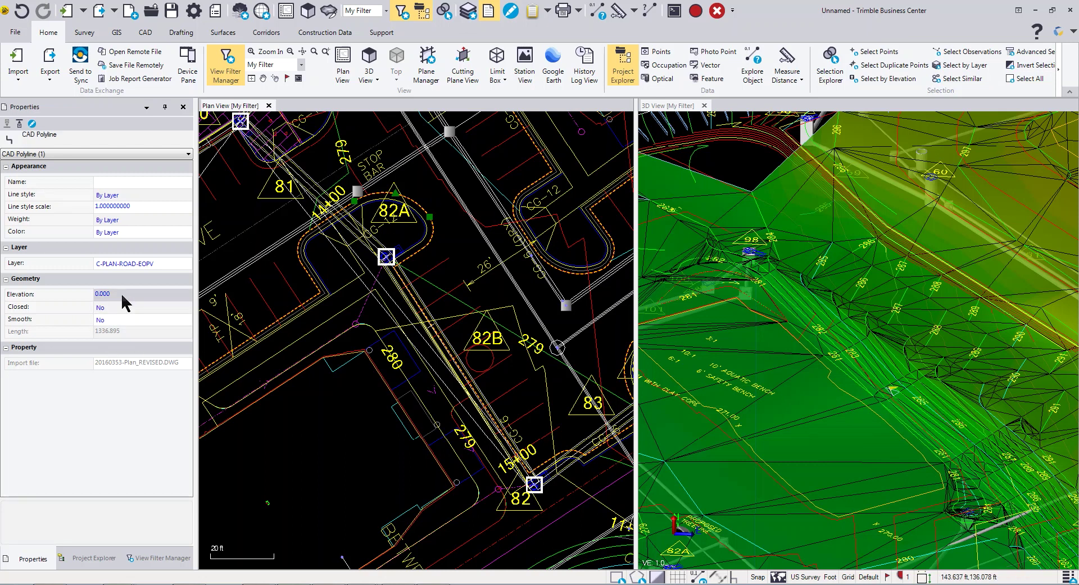
pyautogui.click(143, 181)
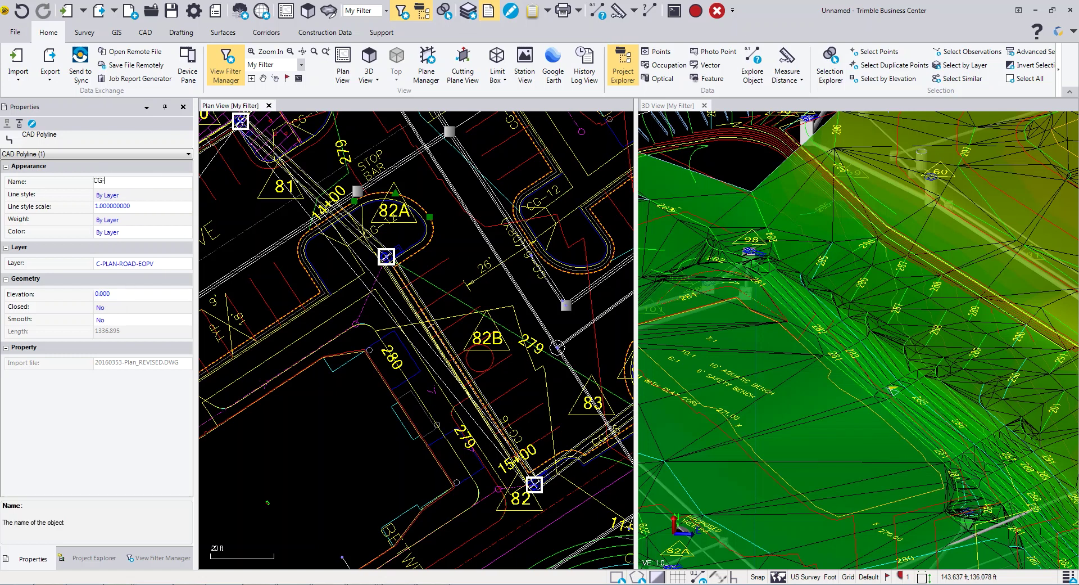
pyautogui.write('CG-^')
pyautogui.press('BackSpace')
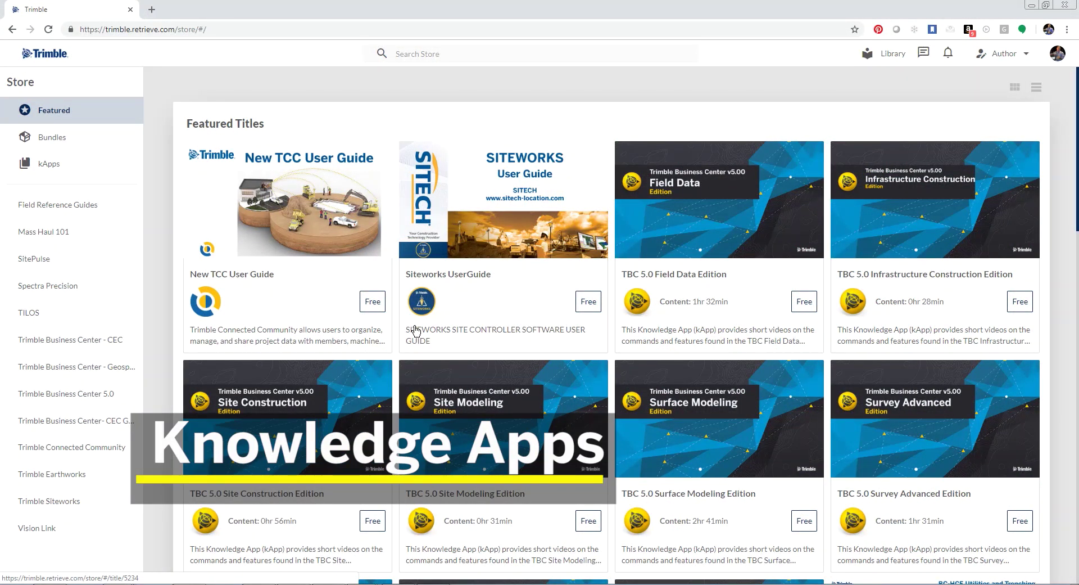
# Step: Switch to the Trimble store in the browser, open the TBC 5.0 Viewer knowledge app and browse its content list
pyautogui.scroll(-3, 416, 331)
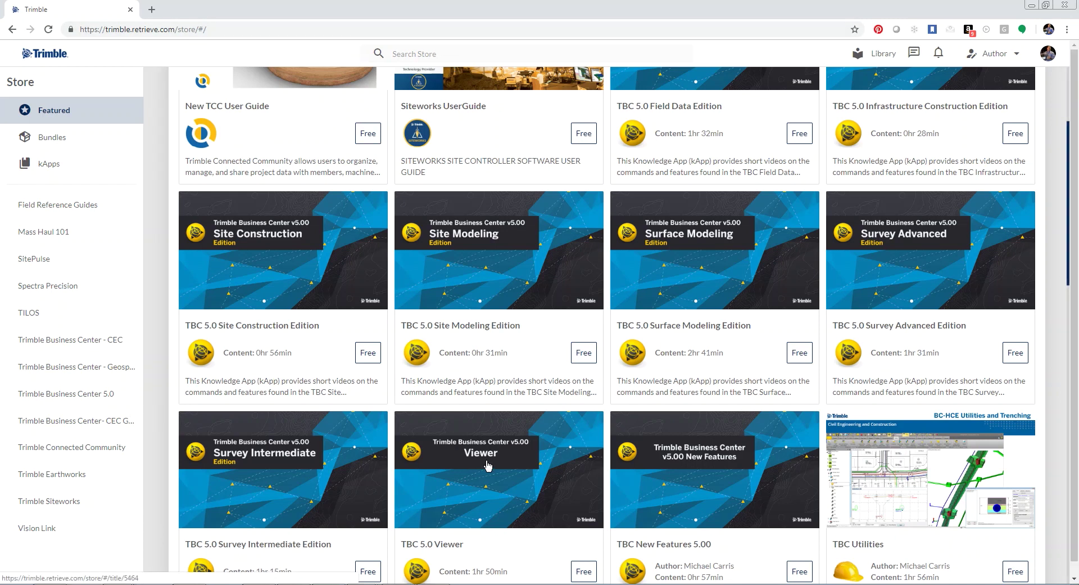
pyautogui.click(487, 462)
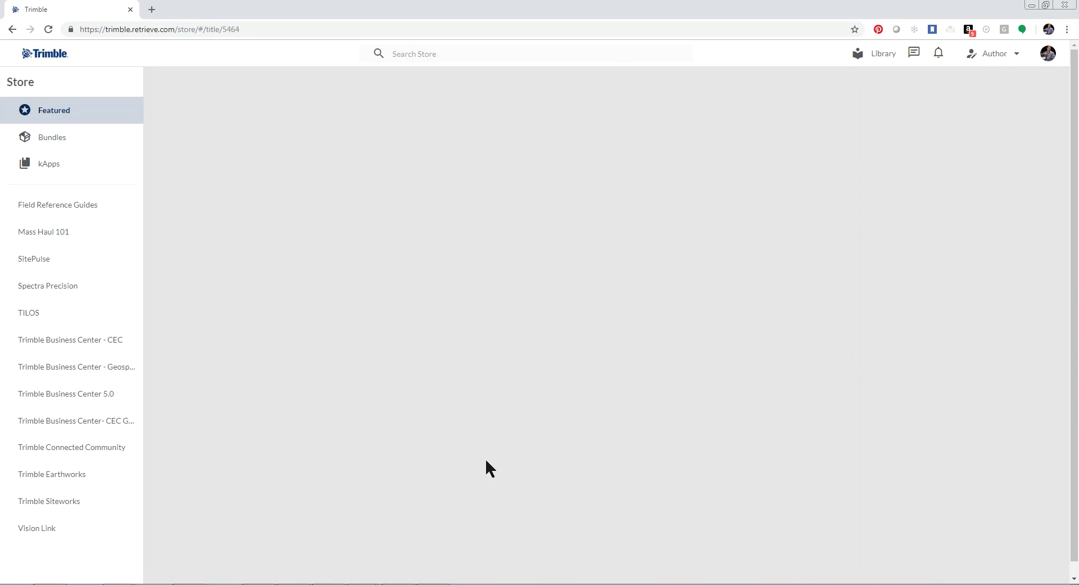
pyautogui.scroll(-12, 815, 298)
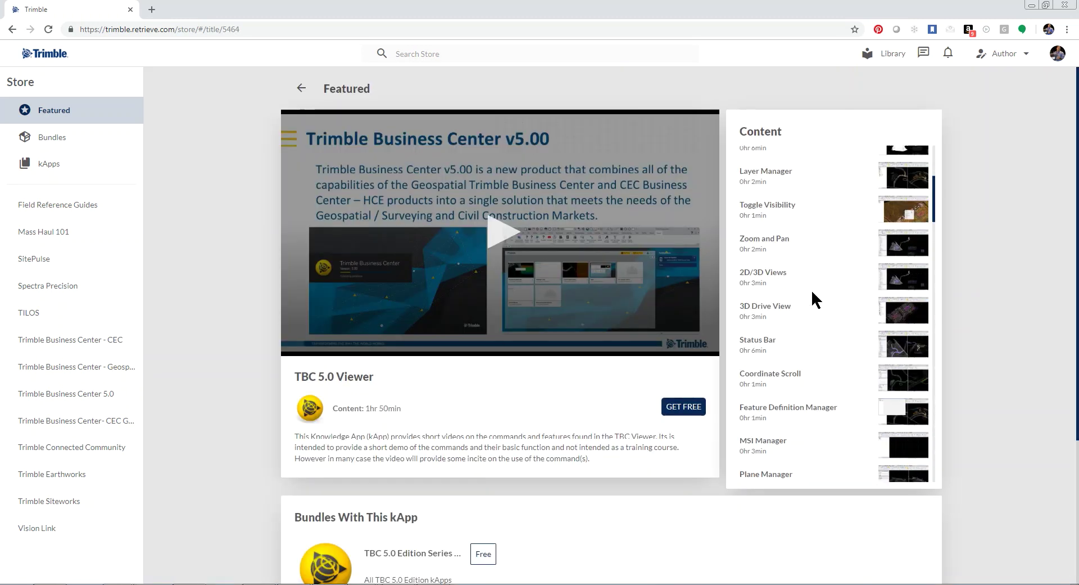
pyautogui.scroll(-8, 820, 312)
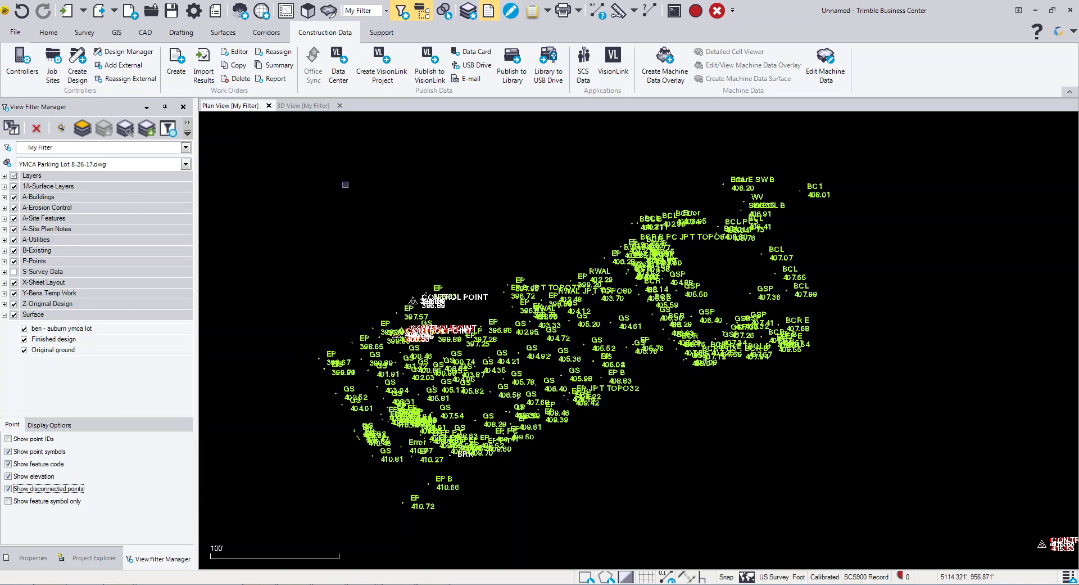
# Step: Process the feature codes of the Auburn YMCA lot work order, leaving the other point sources out
pyautogui.click(83, 34)
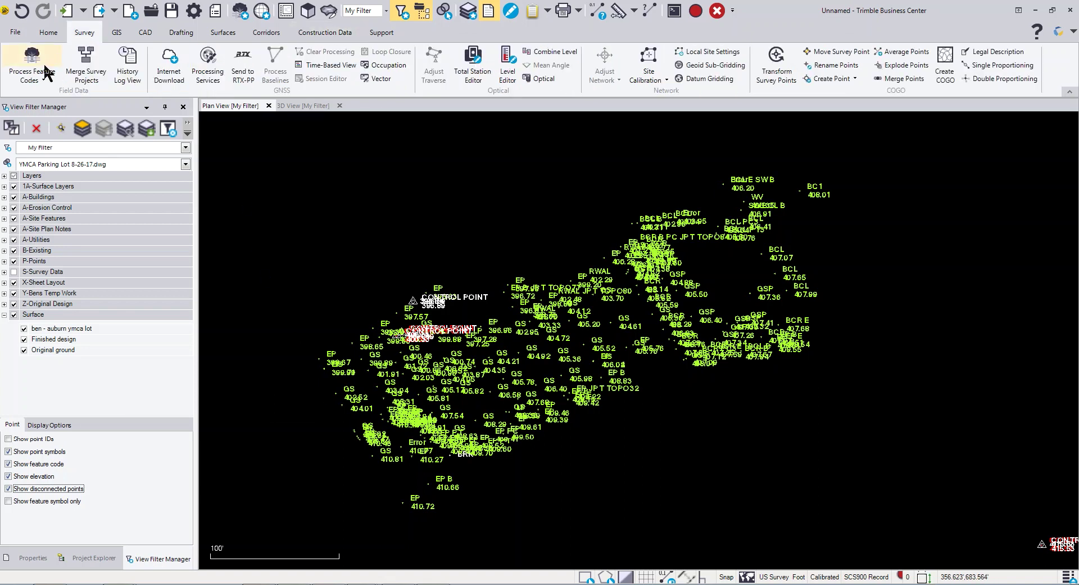
pyautogui.click(34, 63)
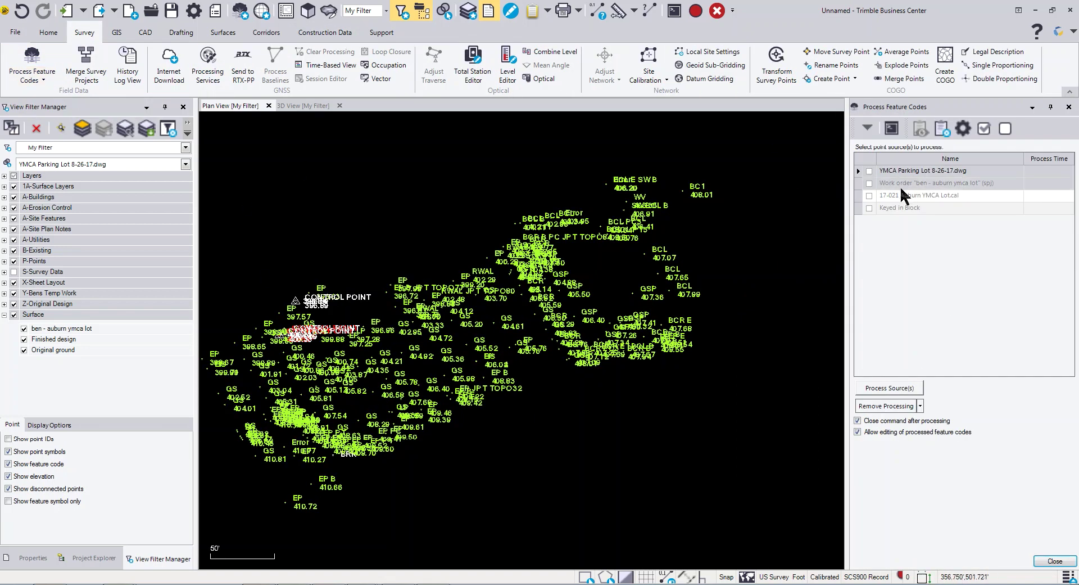
pyautogui.click(870, 184)
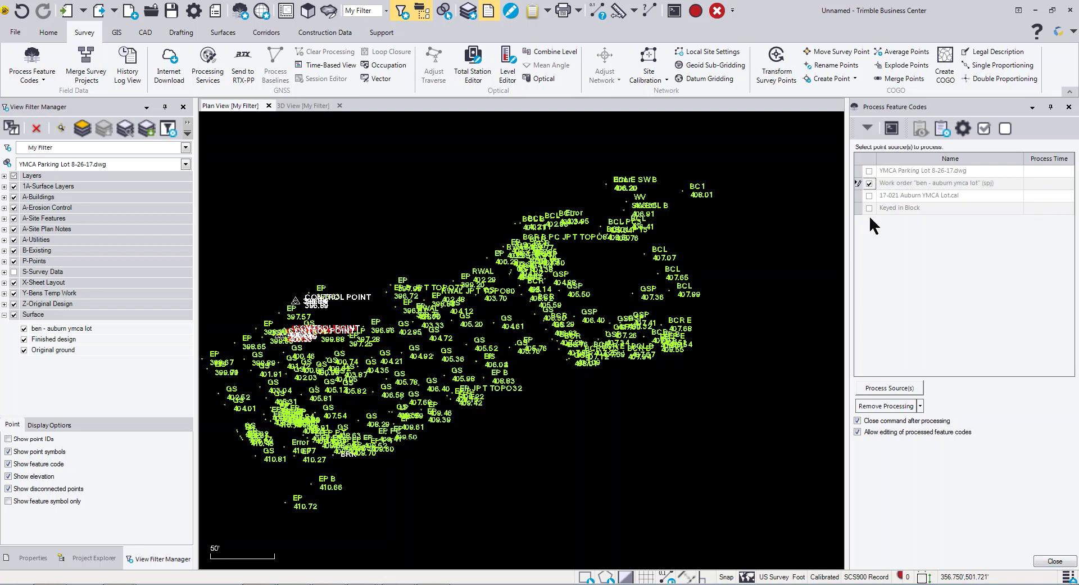
pyautogui.click(889, 389)
pyautogui.click(621, 313)
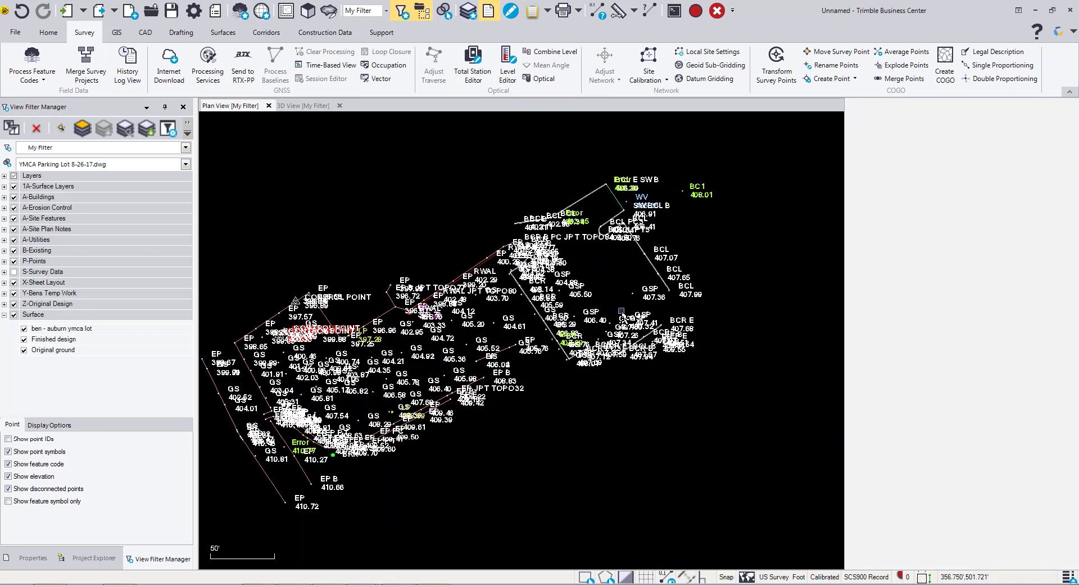
# Step: Examine the processed curb linework in the 3D view, around the BCL PC3–PT3 curve and the SW BCL B point
pyautogui.click(313, 106)
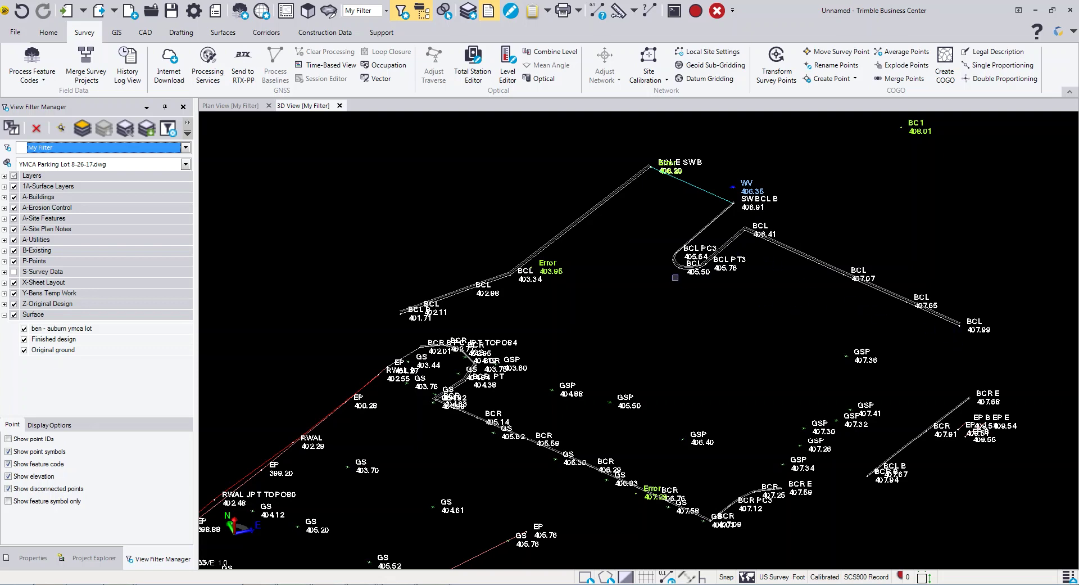
pyautogui.scroll(5, 677, 261)
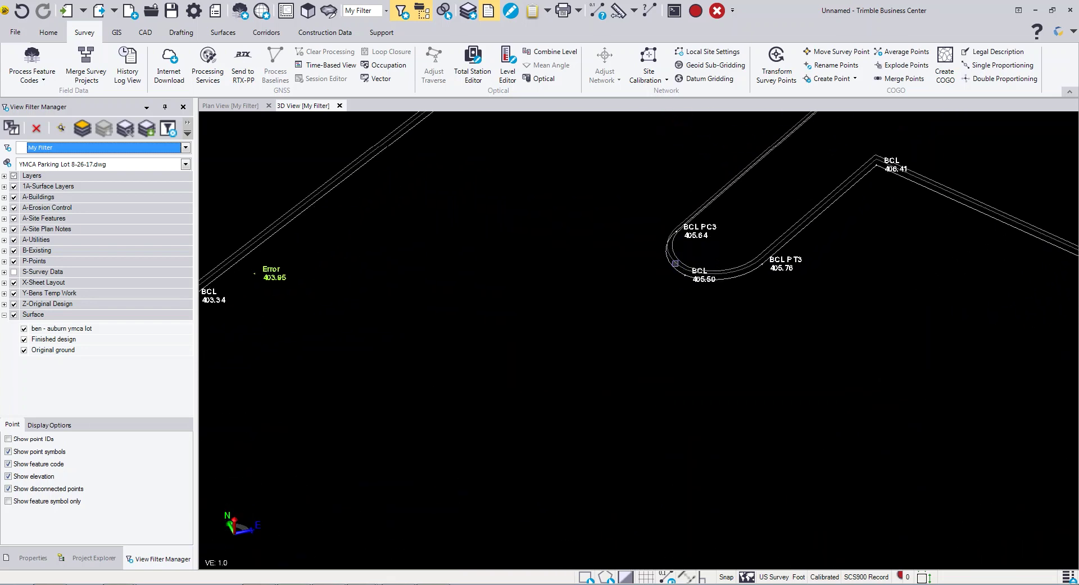
pyautogui.scroll(-2, 677, 289)
pyautogui.moveTo(663, 254); pyautogui.dragTo(660, 256, button='middle')
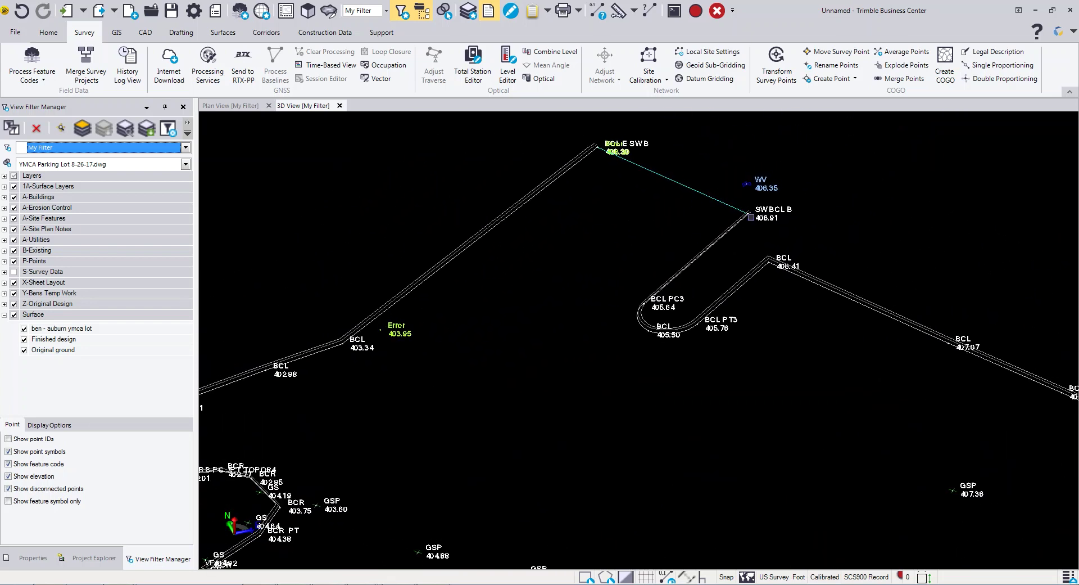
pyautogui.scroll(3, 700, 331)
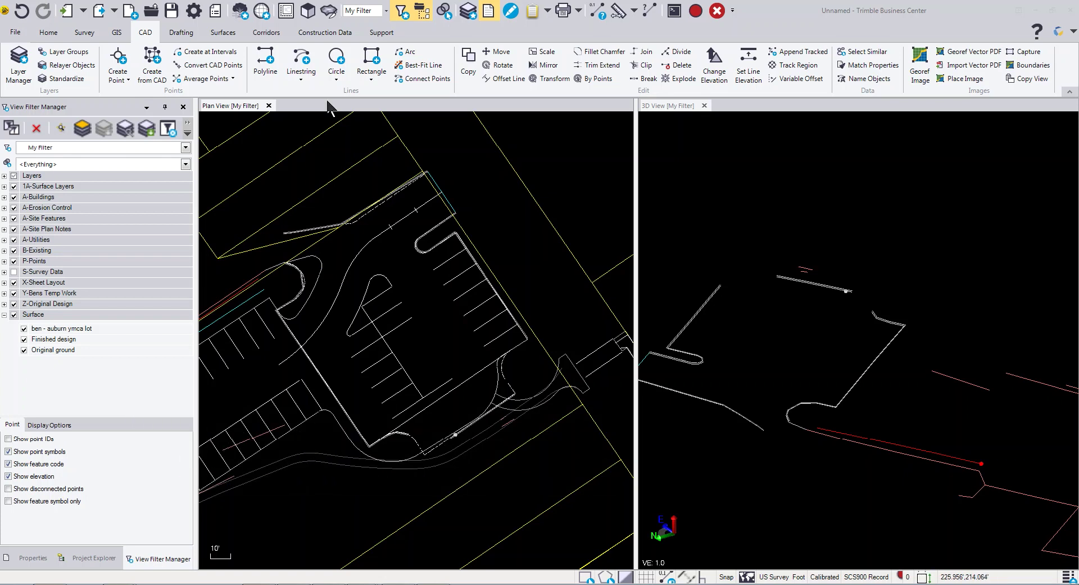
# Step: Start a linestring named Pavement on layer B-EXIST CURB from the curb's open end, with straight segments through the dashed corner to the arc's start
pyautogui.click(301, 66)
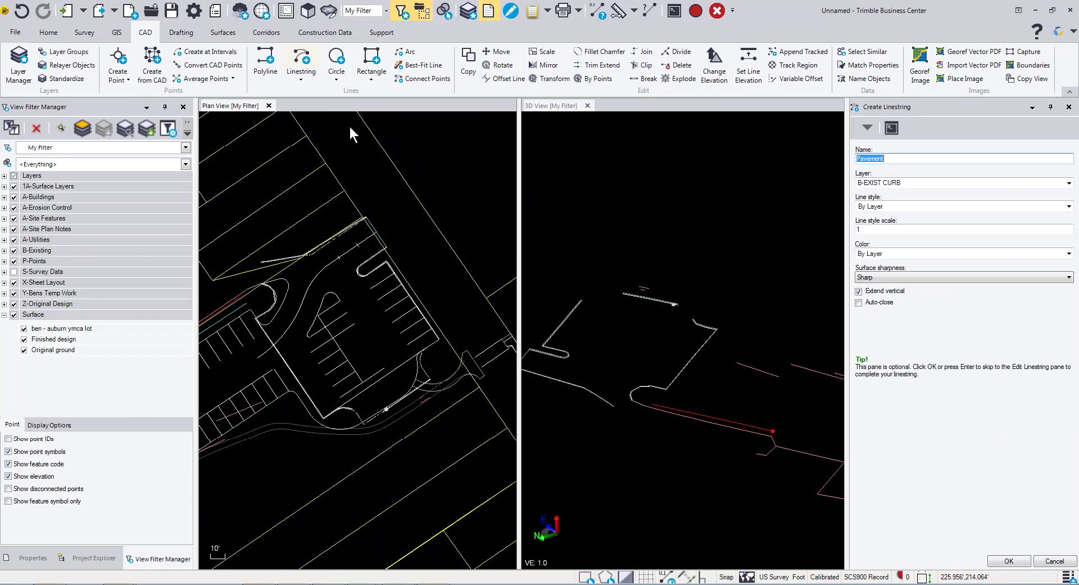
pyautogui.click(1008, 561)
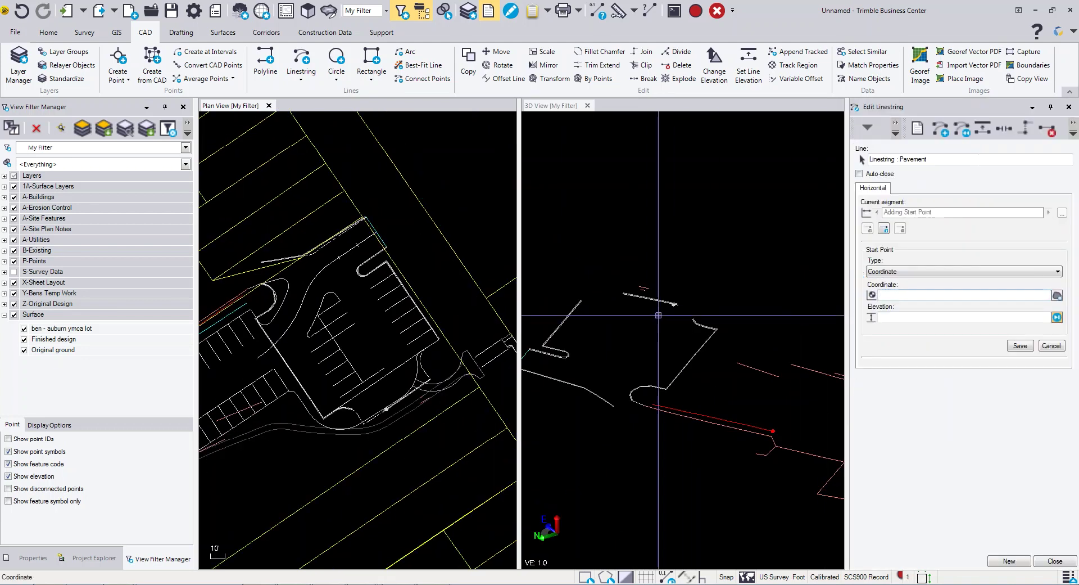
pyautogui.scroll(5, 673, 313)
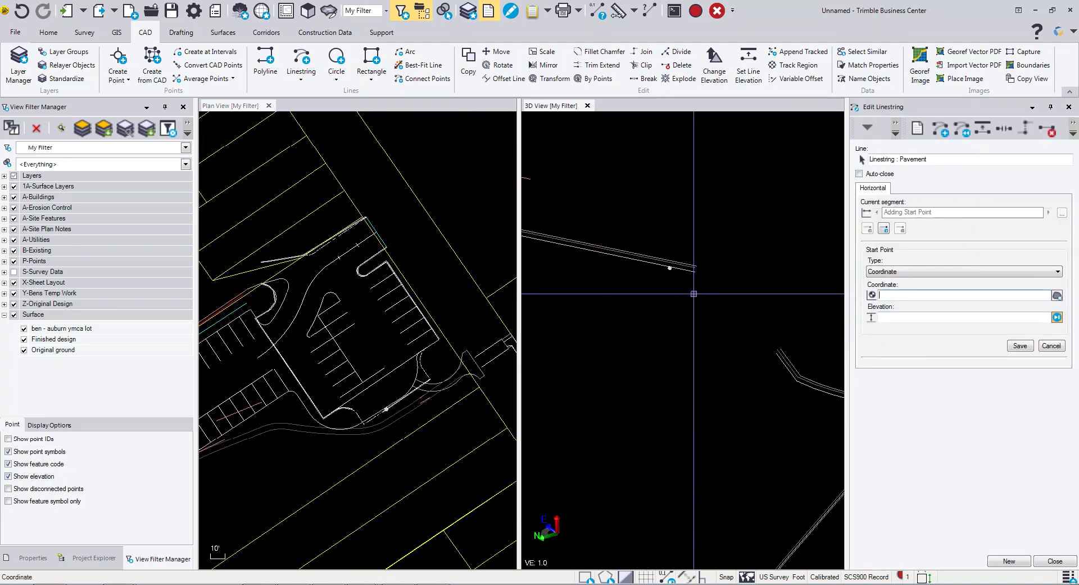
pyautogui.click(694, 271)
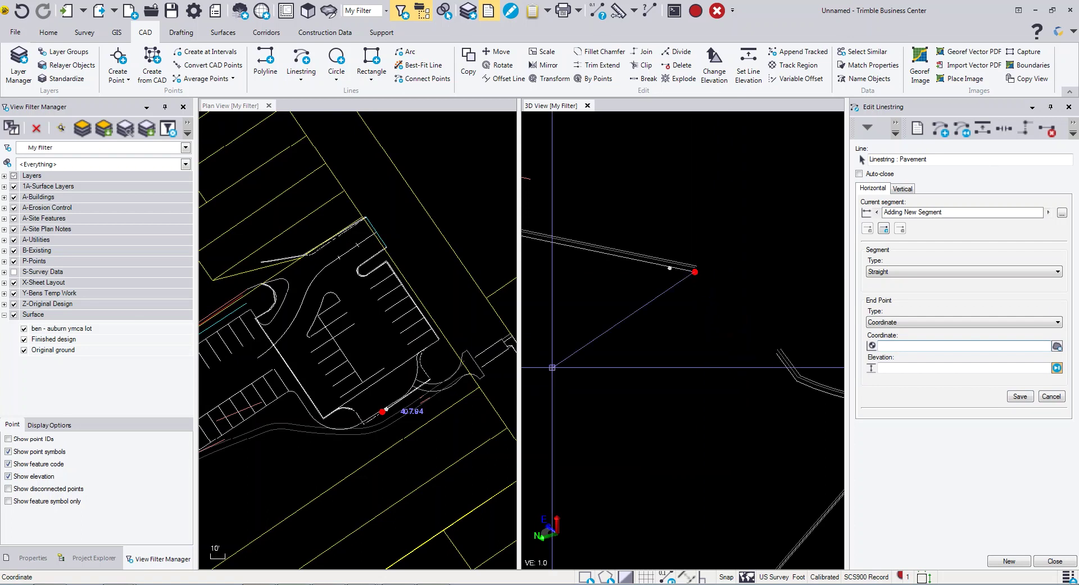
pyautogui.scroll(5, 372, 406)
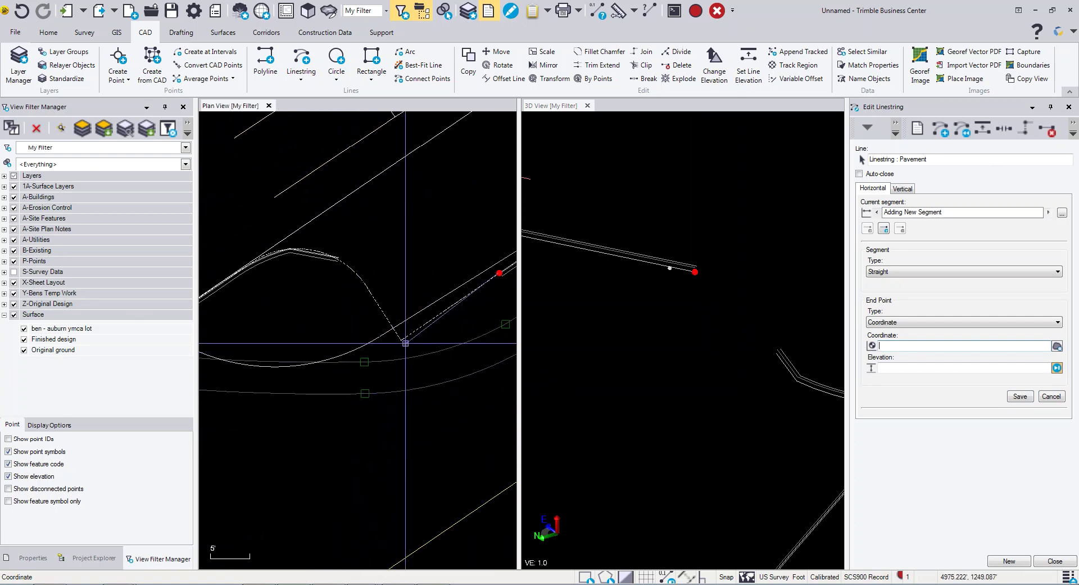
pyautogui.click(401, 340)
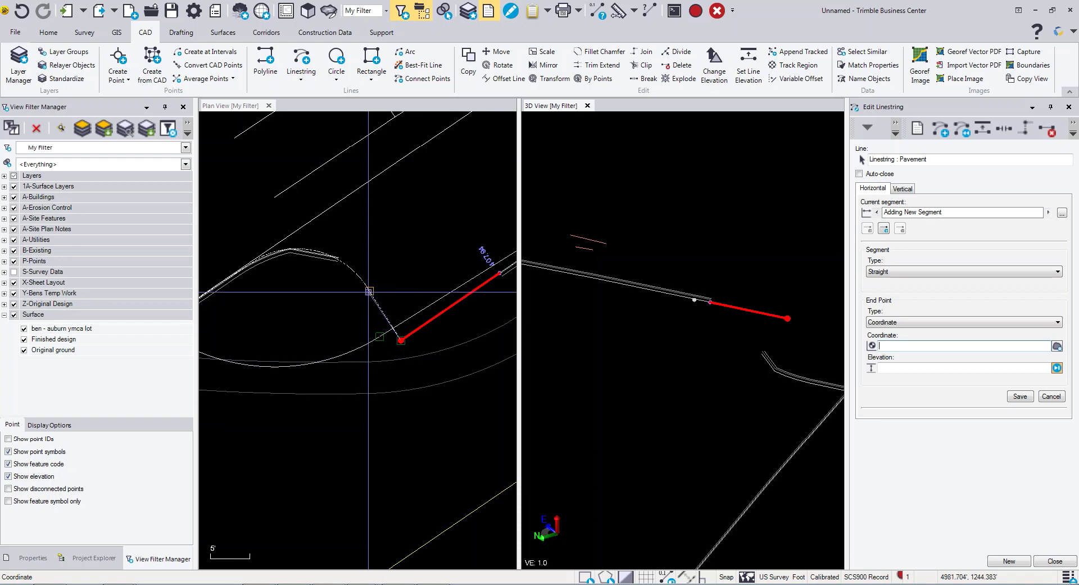
pyautogui.click(383, 302)
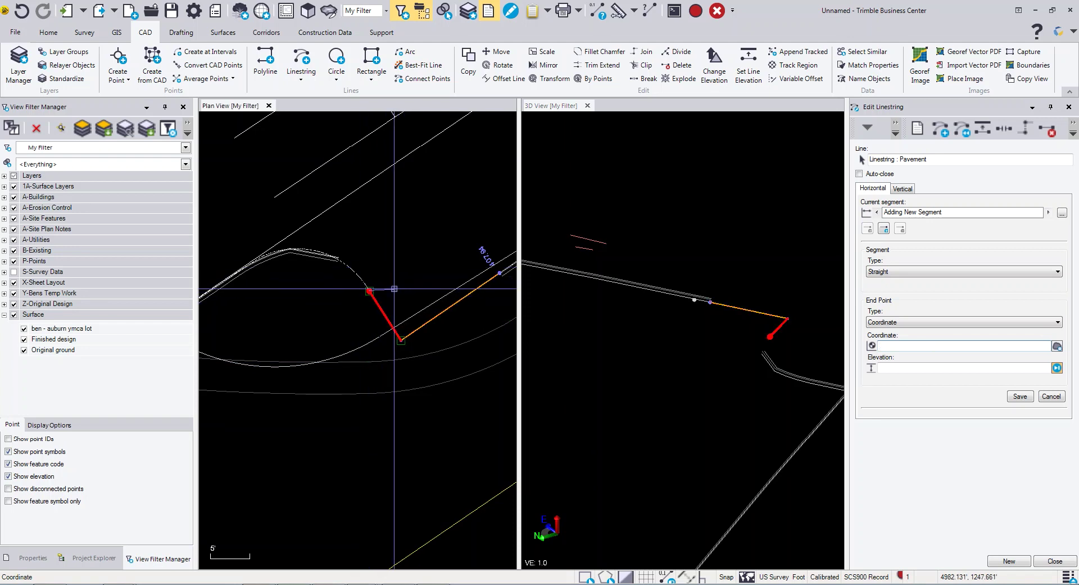
# Step: Make the next Pavement segment an arc, taking its 10.48 radius from the dashed curb arc with Radius of Arc Snap
pyautogui.click(908, 272)
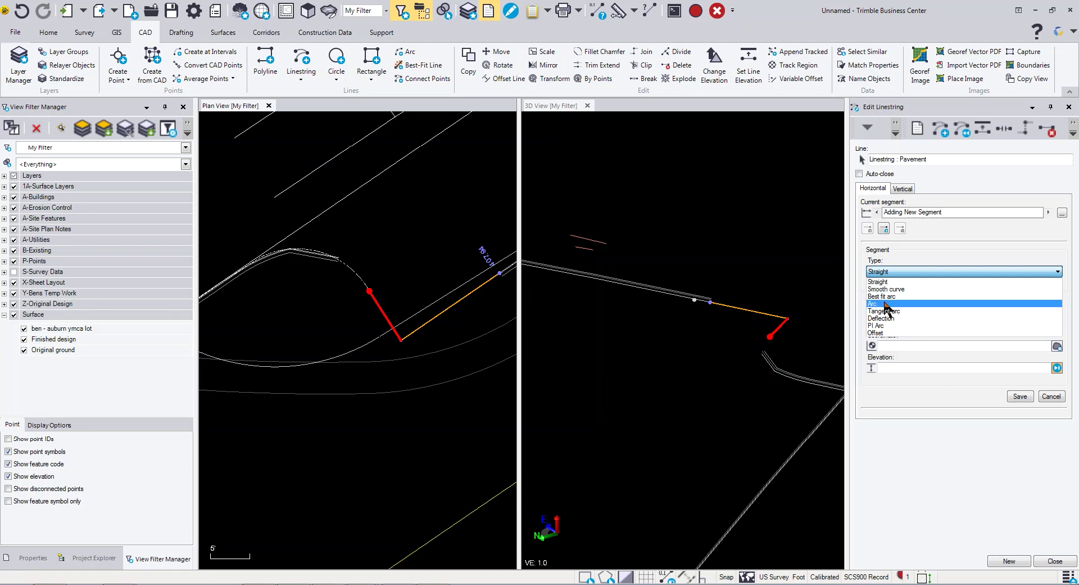
pyautogui.click(885, 304)
pyautogui.click(894, 295)
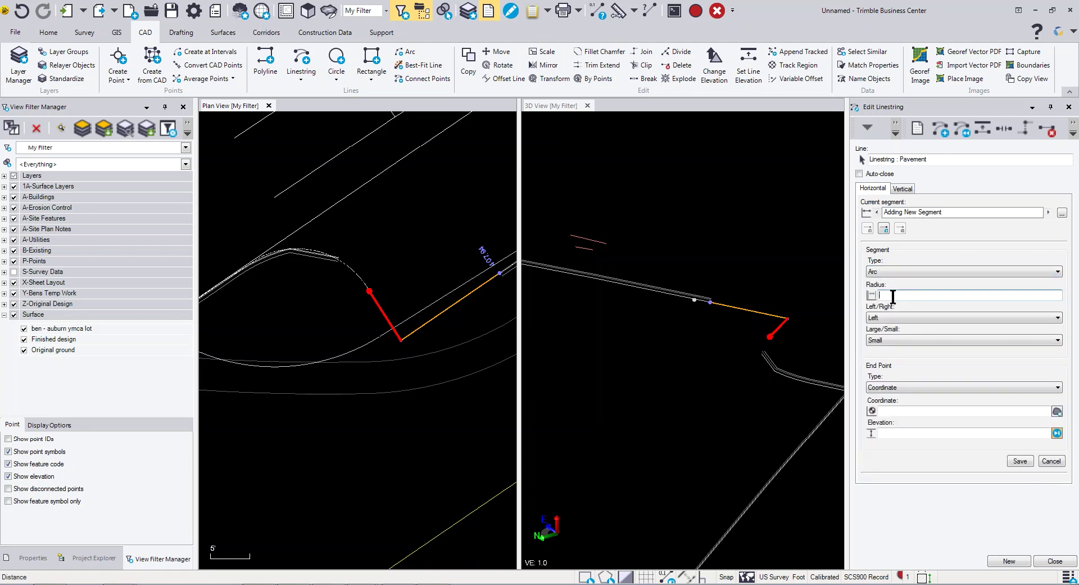
pyautogui.rightClick(359, 248)
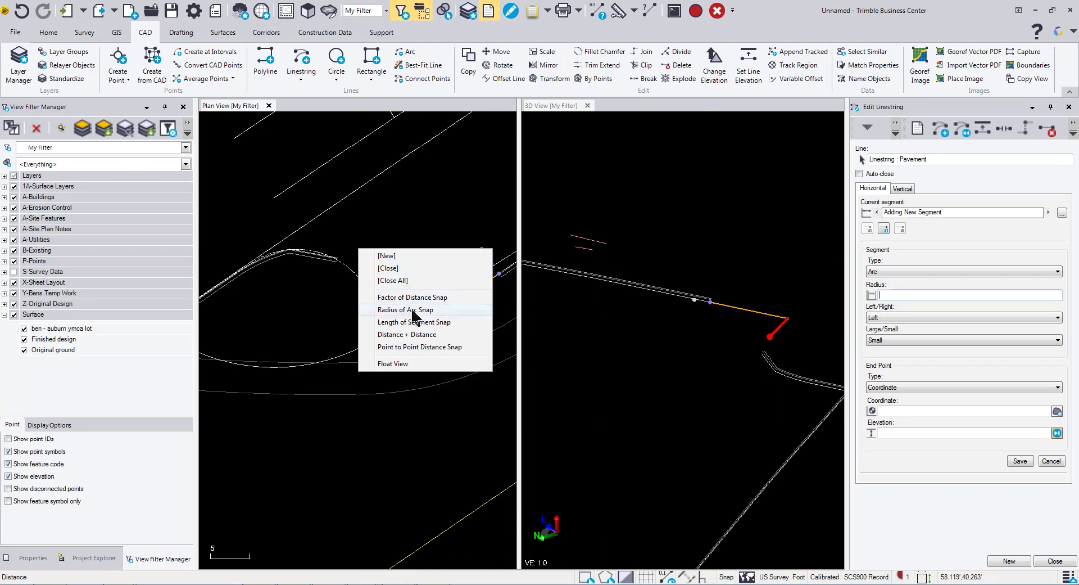
pyautogui.click(414, 310)
pyautogui.click(352, 270)
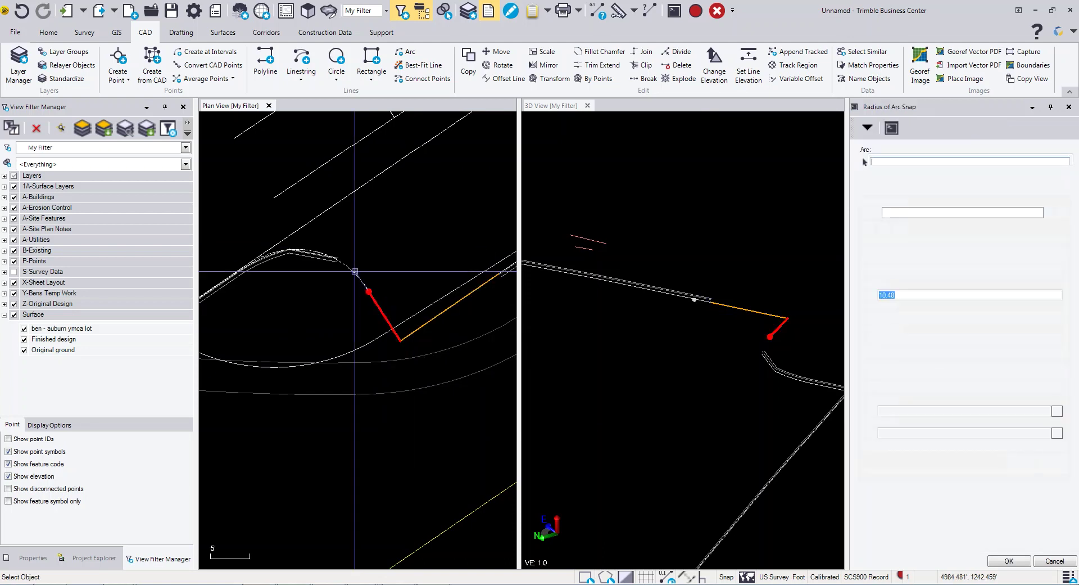
pyautogui.scroll(2, 345, 256)
pyautogui.scroll(2, 345, 257)
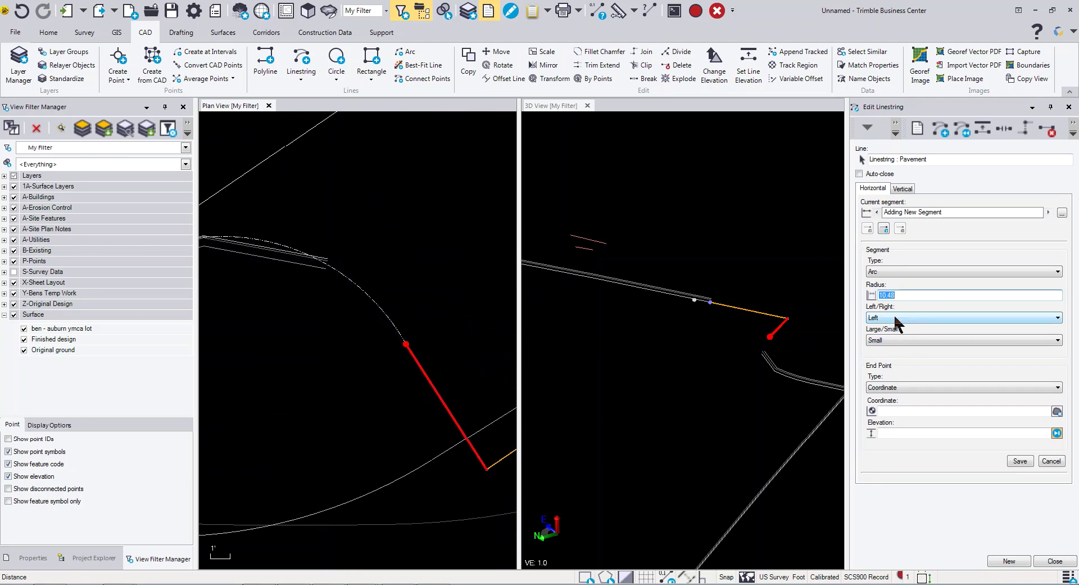
# Step: End the arc segment at the near end of the surveyed curved curb line and finish the Pavement linestring
pyautogui.click(889, 411)
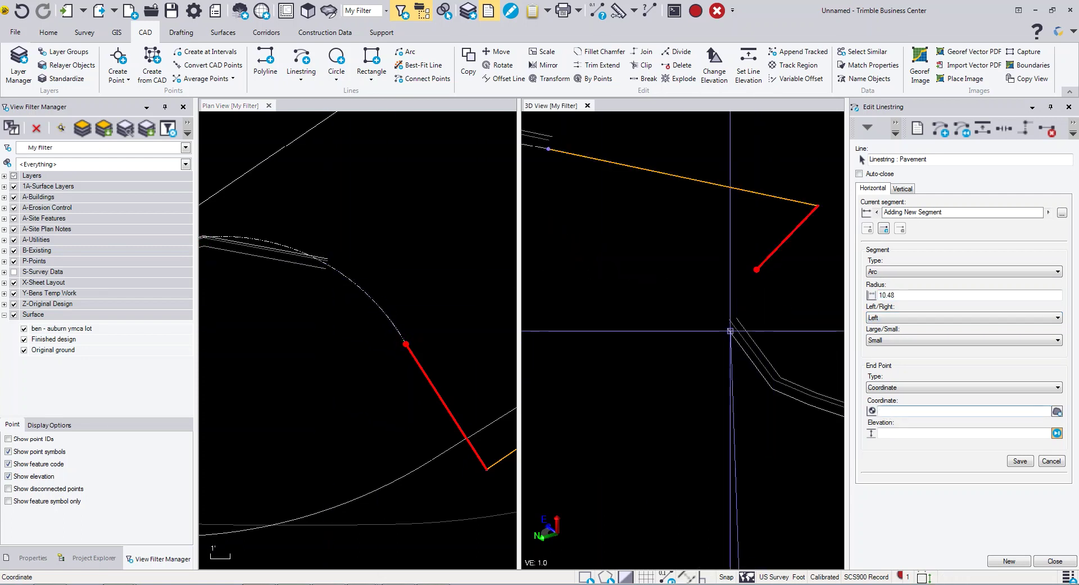
pyautogui.click(729, 329)
pyautogui.scroll(-3, 681, 351)
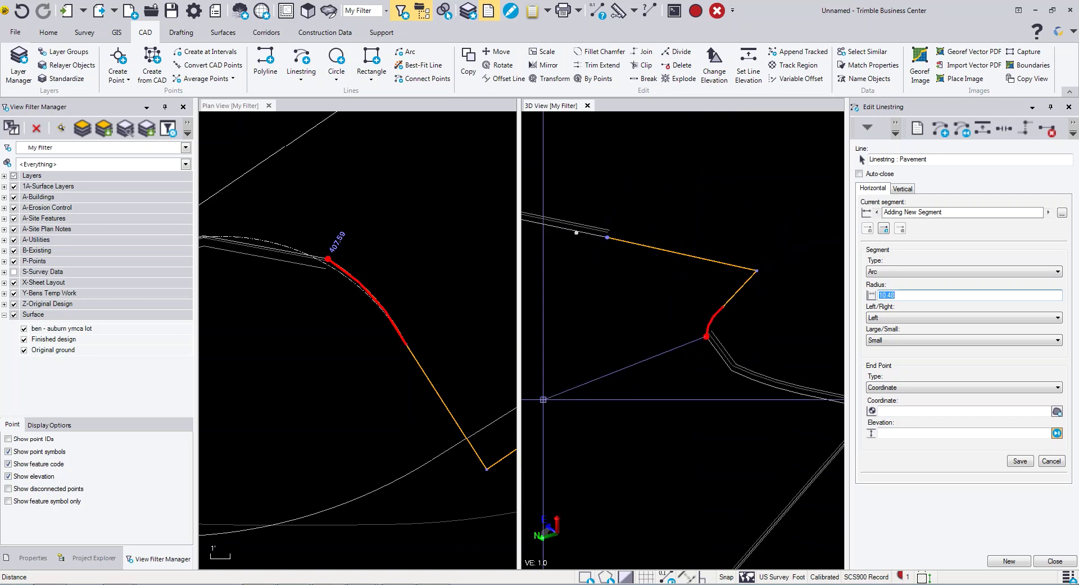
pyautogui.scroll(-5, 396, 409)
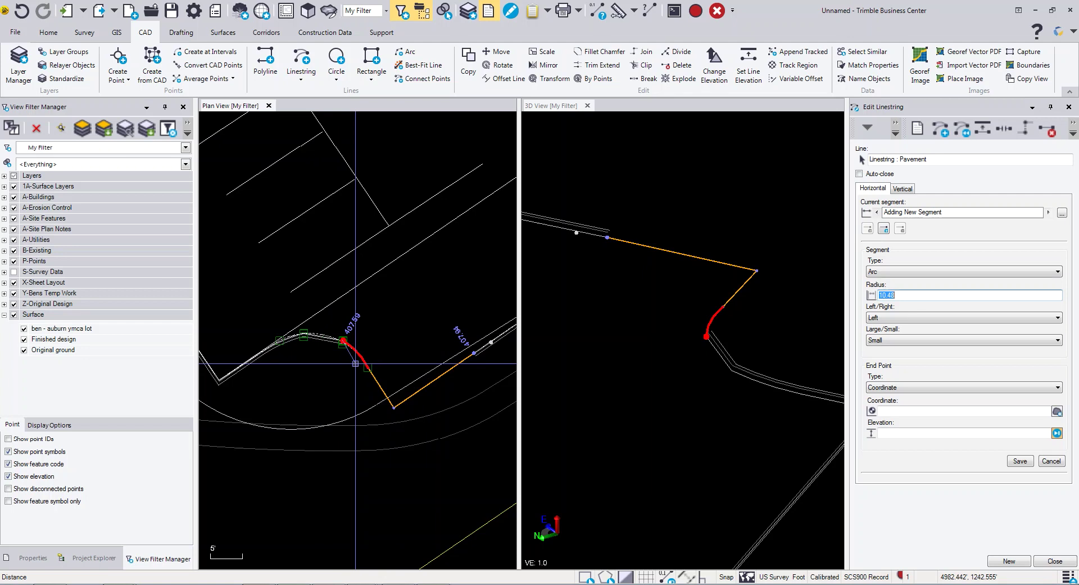
pyautogui.press('Escape')
pyautogui.scroll(-6, 478, 332)
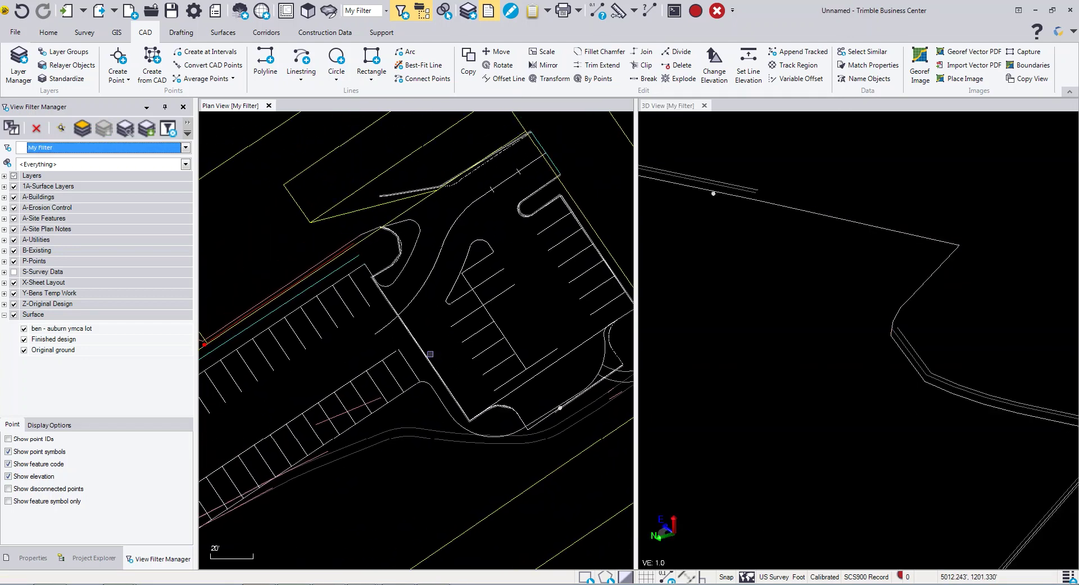
# Step: Set up a Trim of one line to a bounding line, using the long curb line crossed by the curve as the boundary
pyautogui.scroll(3, 404, 324)
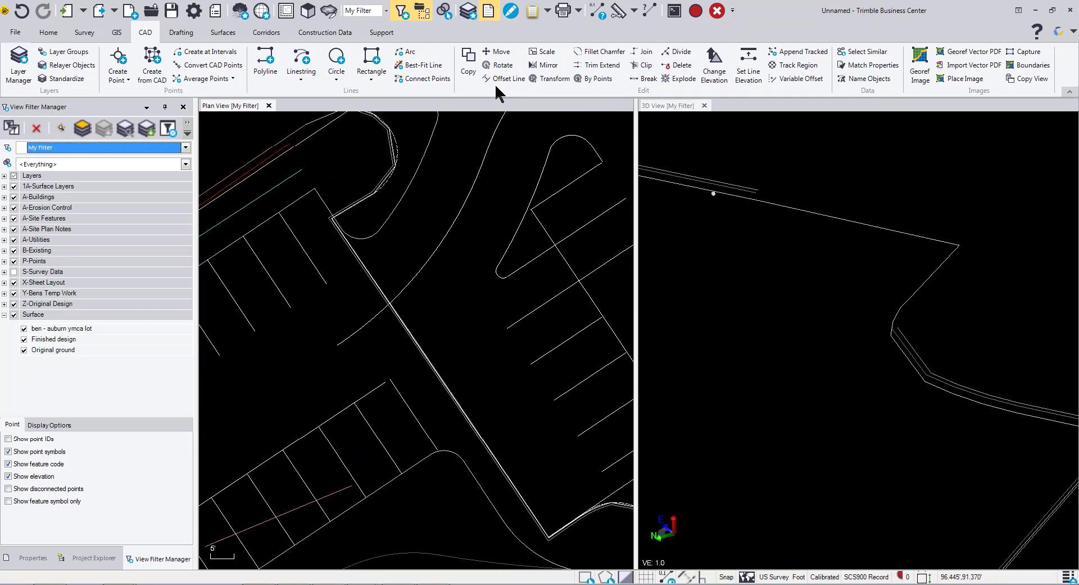
pyautogui.click(602, 65)
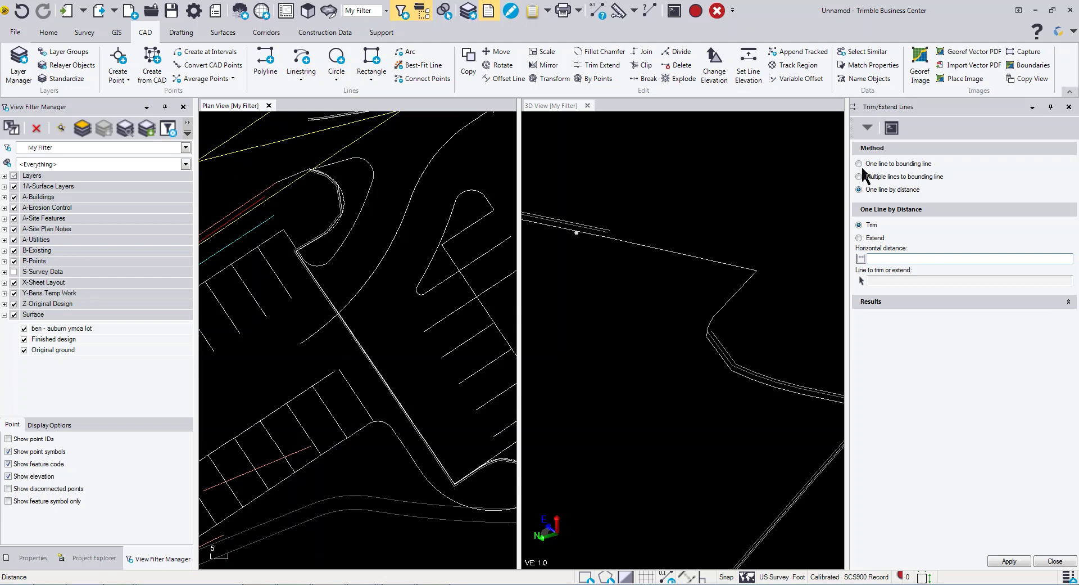
pyautogui.click(860, 164)
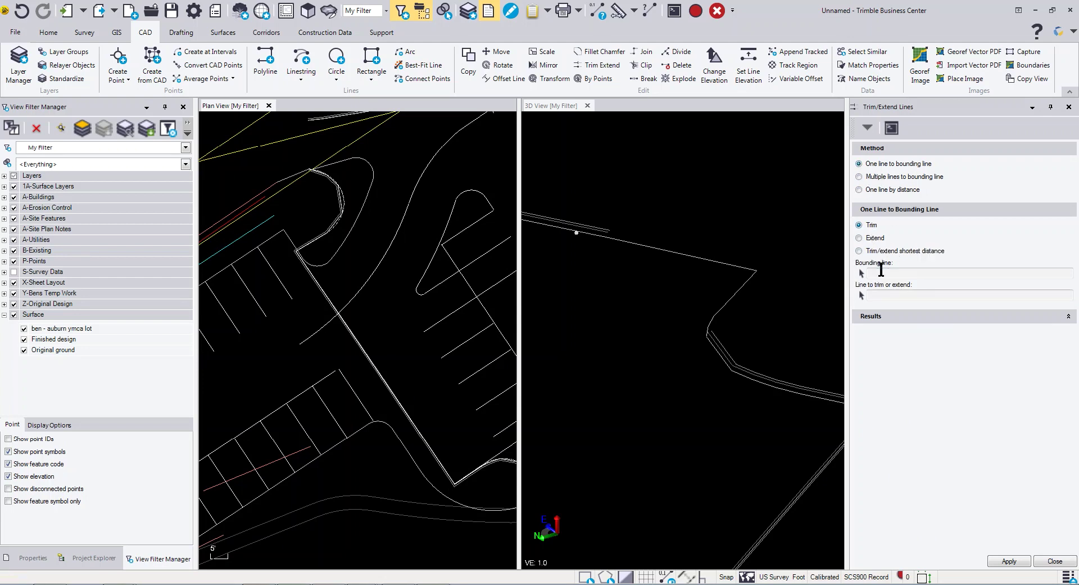
pyautogui.scroll(3, 327, 302)
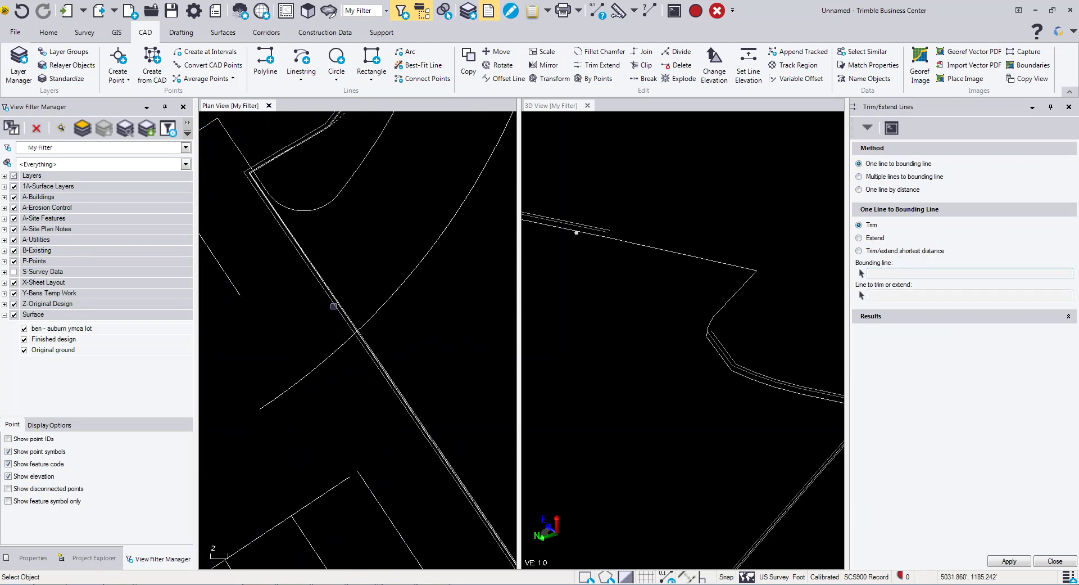
pyautogui.click(334, 306)
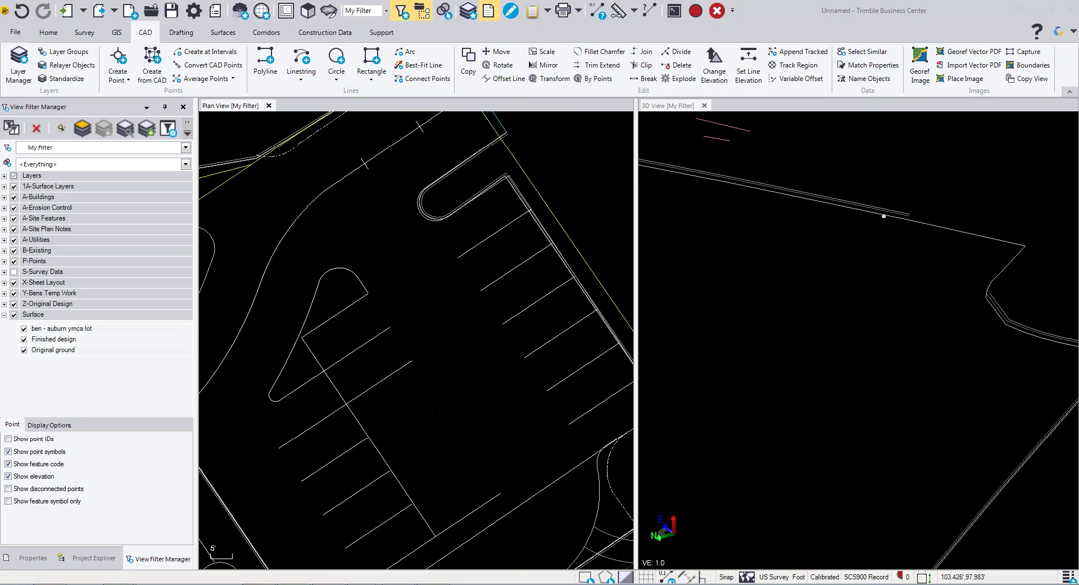
# Step: Set up an Offset Line on layer P2-Layout, with the last long stall line beside the teardrop island as the source
pyautogui.click(505, 78)
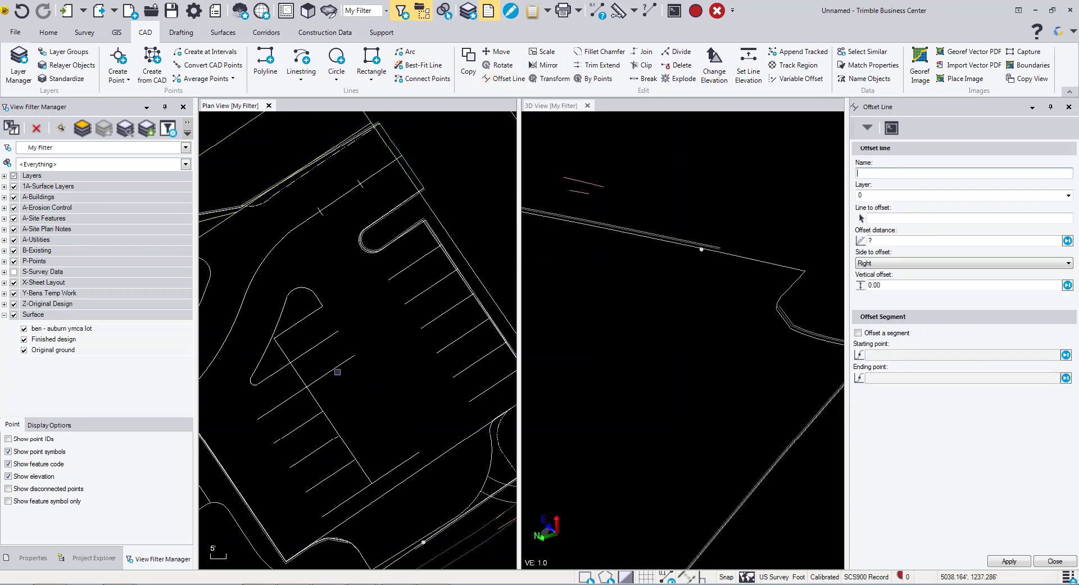
pyautogui.press('Tab')
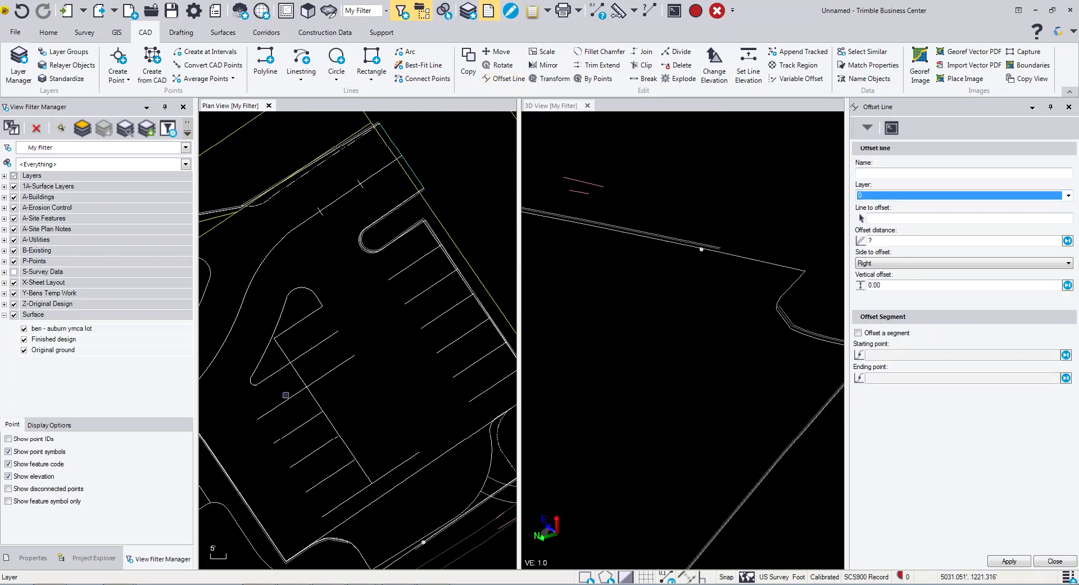
pyautogui.write('P2-Layout')
pyautogui.press('Tab')
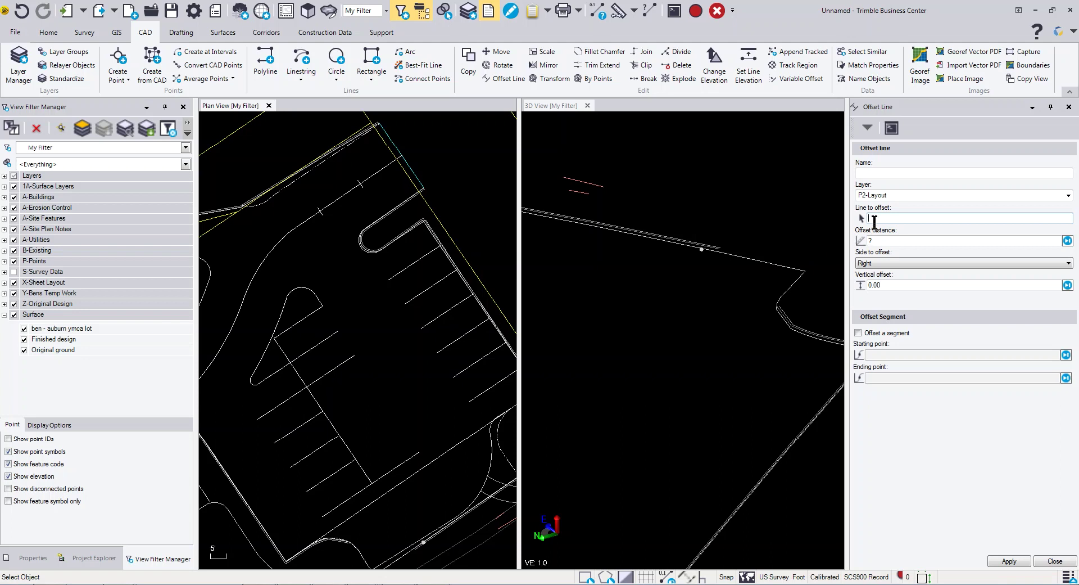
pyautogui.click(350, 358)
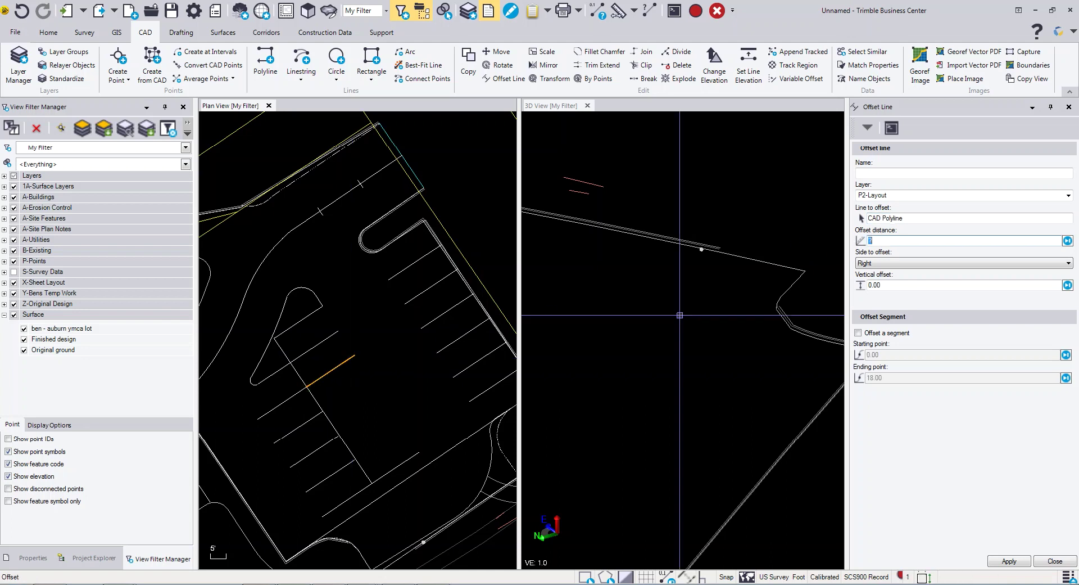
# Step: Offset the stall line 9.00 to the right three times in succession, filling in the missing parking stripes
pyautogui.write('9')
pyautogui.press('Tab')
pyautogui.press('l')
pyautogui.press('Tab')
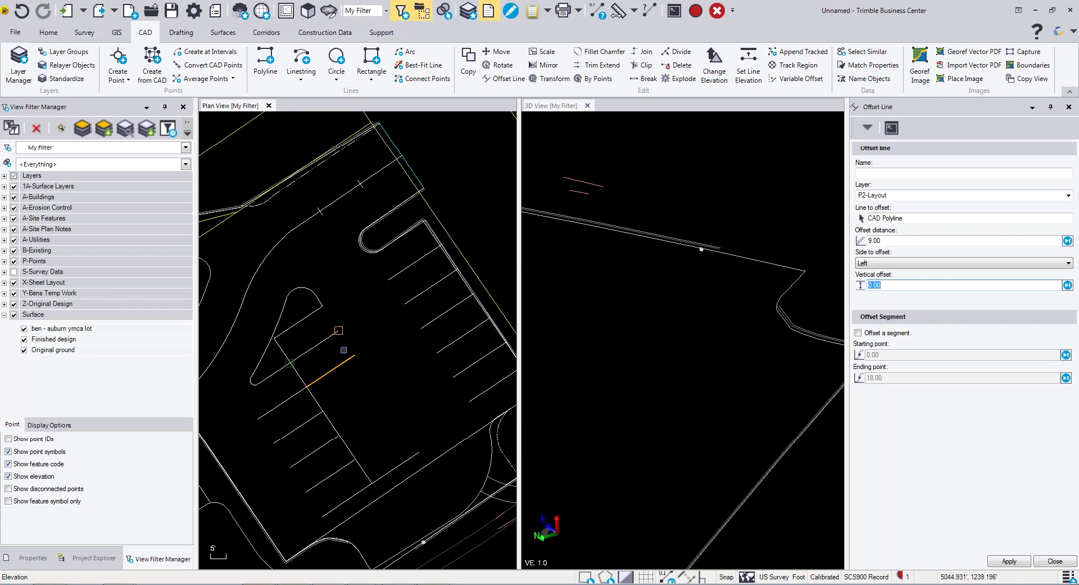
pyautogui.click(886, 267)
pyautogui.click(395, 423)
pyautogui.click(1009, 561)
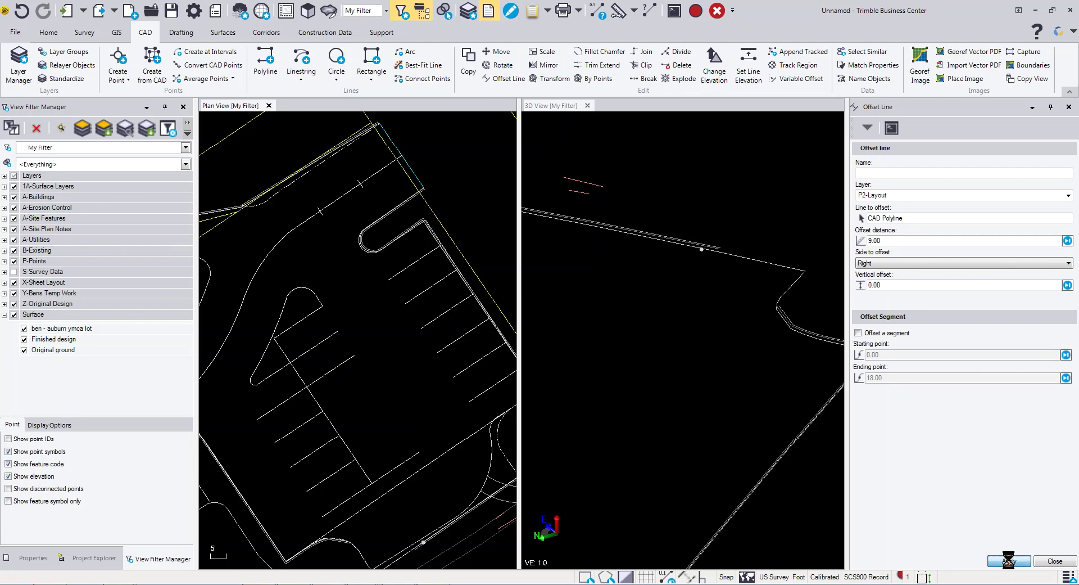
pyautogui.click(1008, 561)
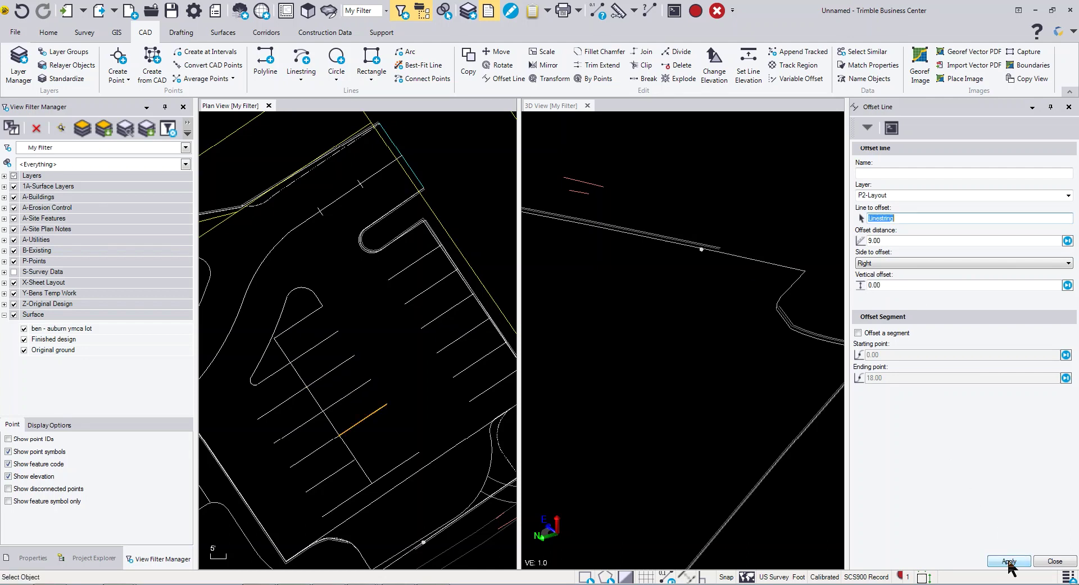
pyautogui.click(1008, 561)
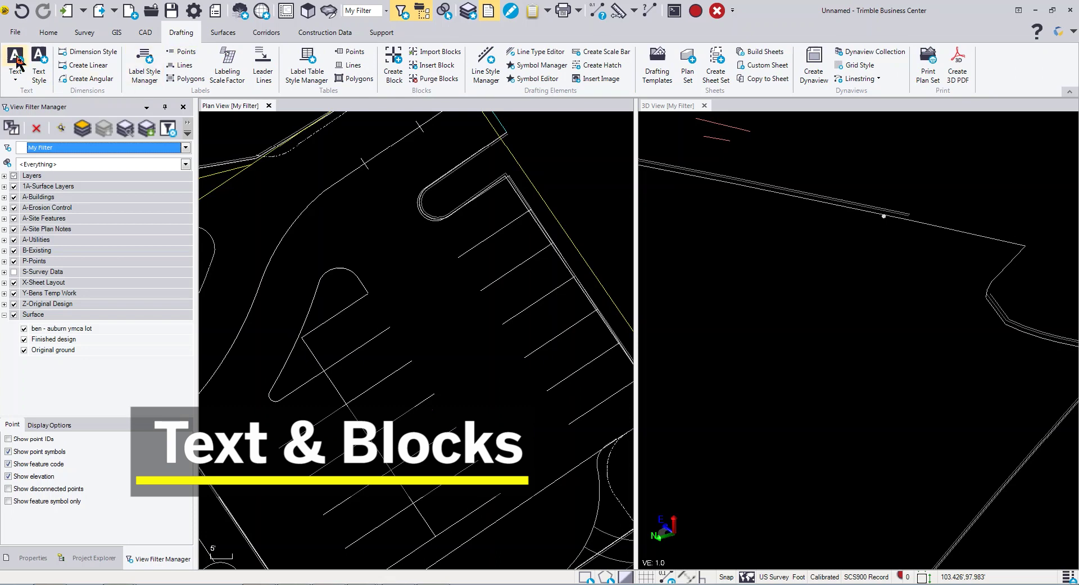
# Step: Create the text "Parking" on layer A-GRADES TEXT with height 5.00, placed between the two rows of parking stalls
pyautogui.click(15, 59)
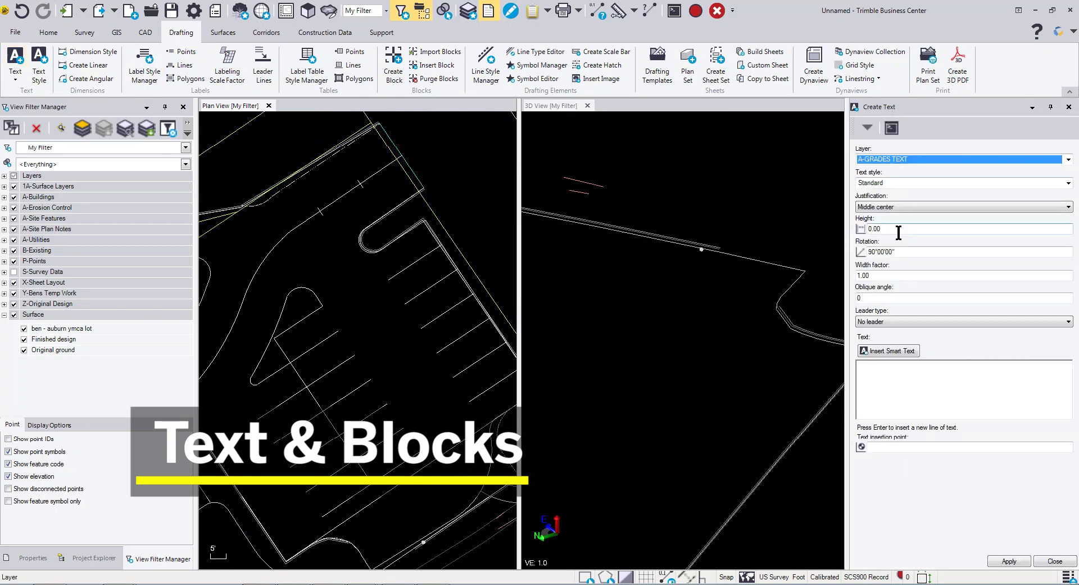
pyautogui.click(889, 228)
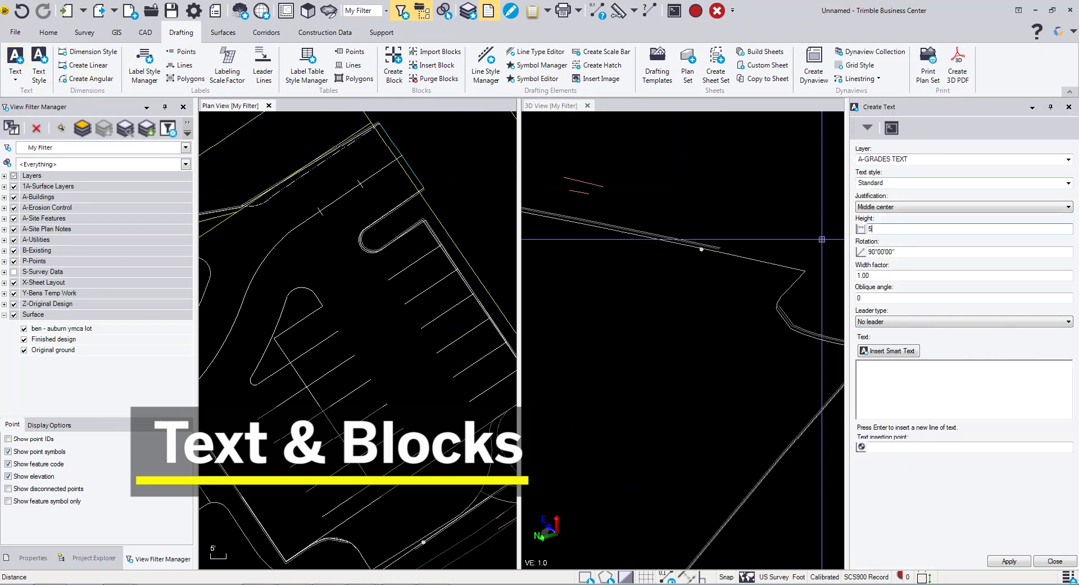
pyautogui.click(885, 375)
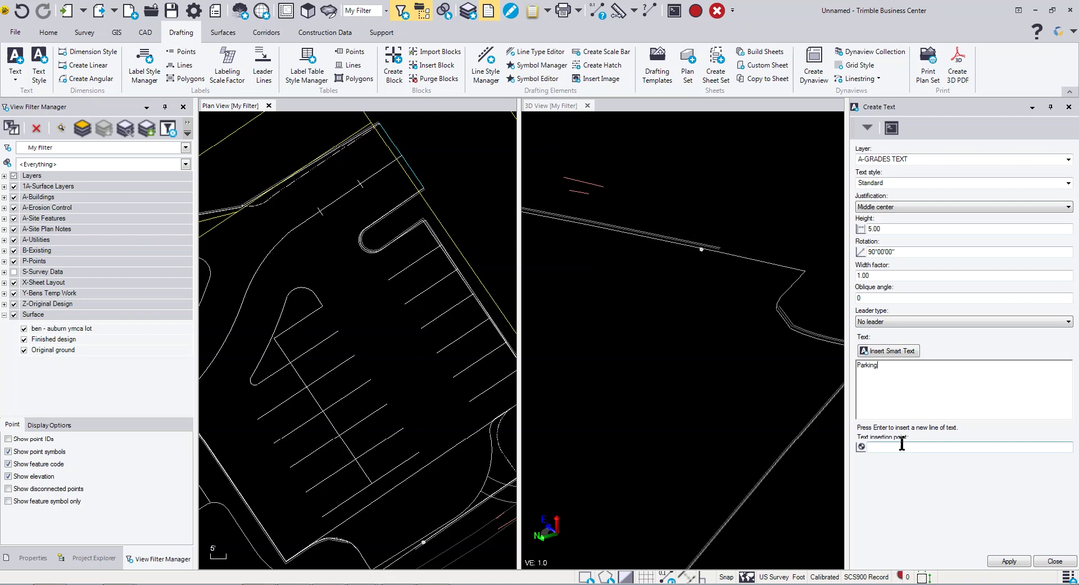
pyautogui.click(1005, 561)
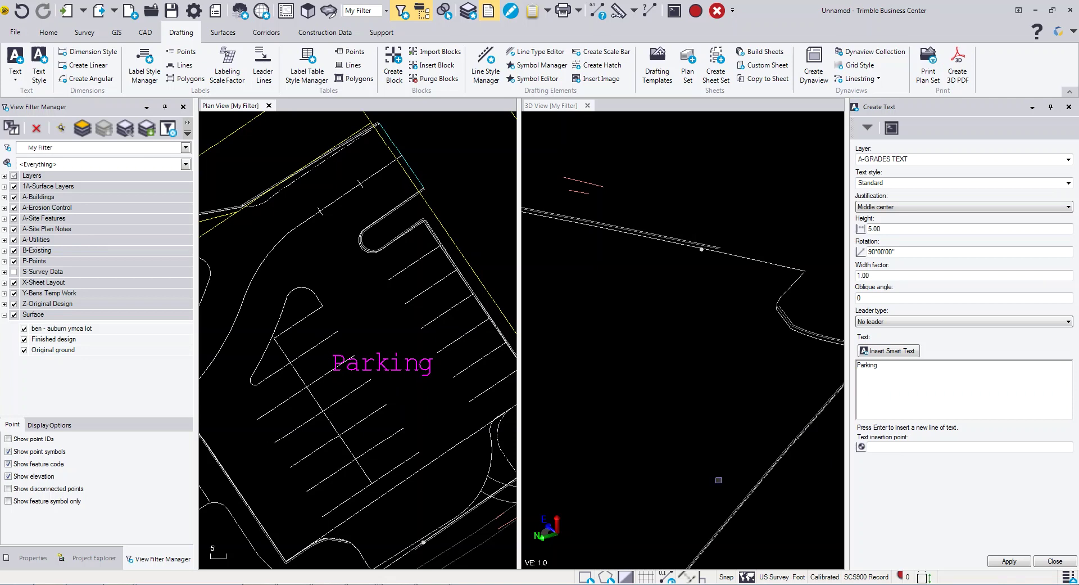
# Step: Rotate the Parking text to run along the aisle between the stall rows and shift it slightly towards the aisle's center
pyautogui.click(1056, 562)
pyautogui.click(471, 371)
pyautogui.moveTo(541, 368); pyautogui.dragTo(496, 430)
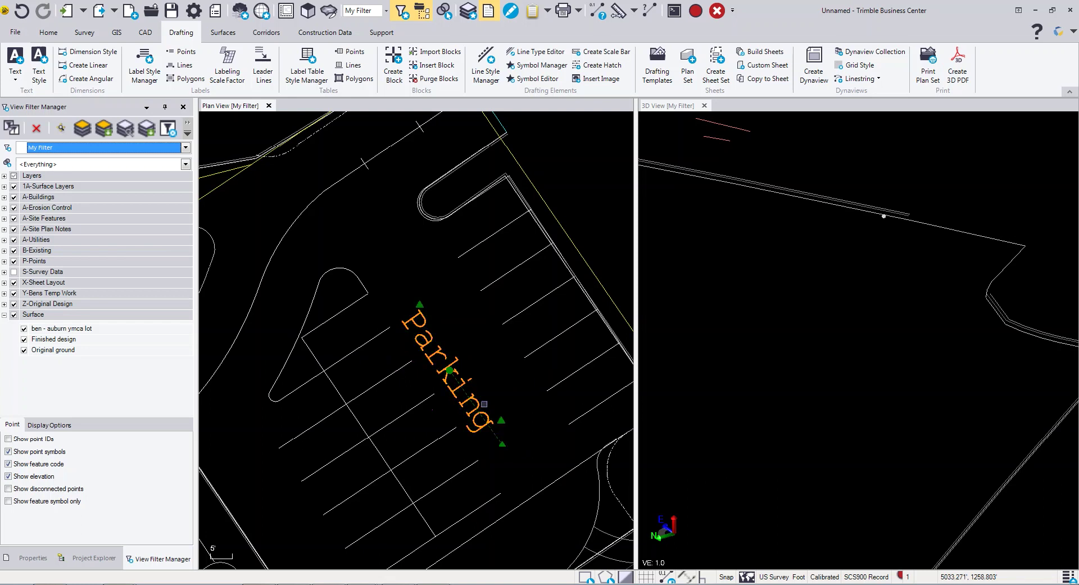
pyautogui.moveTo(452, 370); pyautogui.dragTo(453, 369)
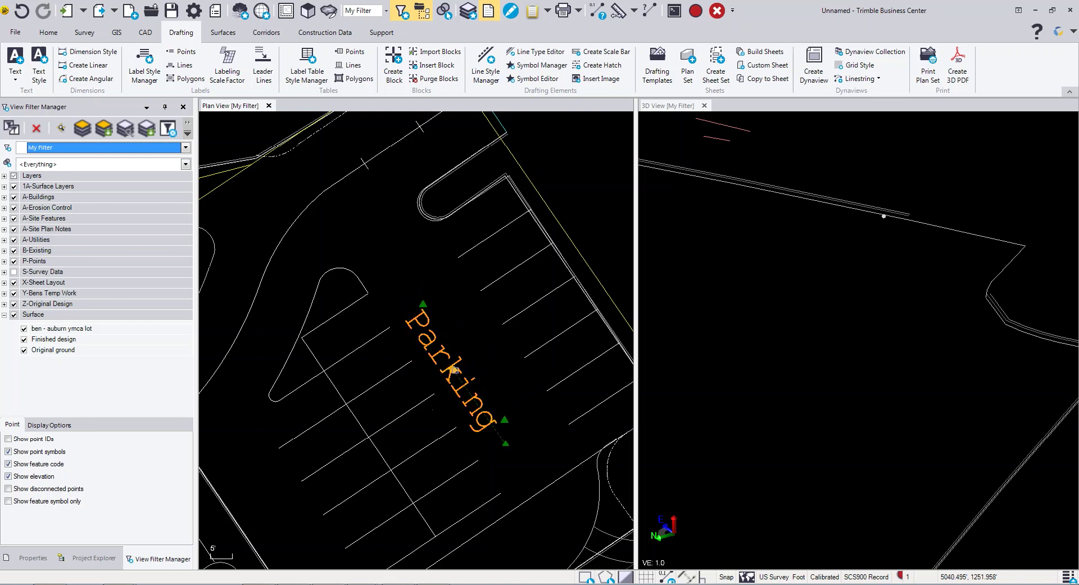
# Step: Insert the Site-HC-Sym block on layer 0 into a stall near the upper end of the right-hand parking row
pyautogui.click(430, 65)
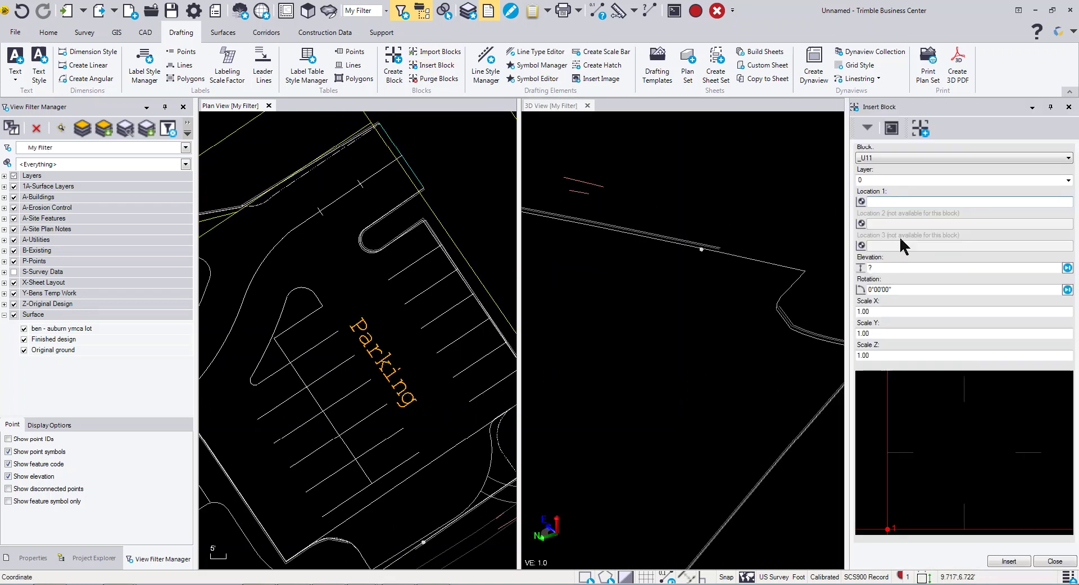
pyautogui.click(887, 158)
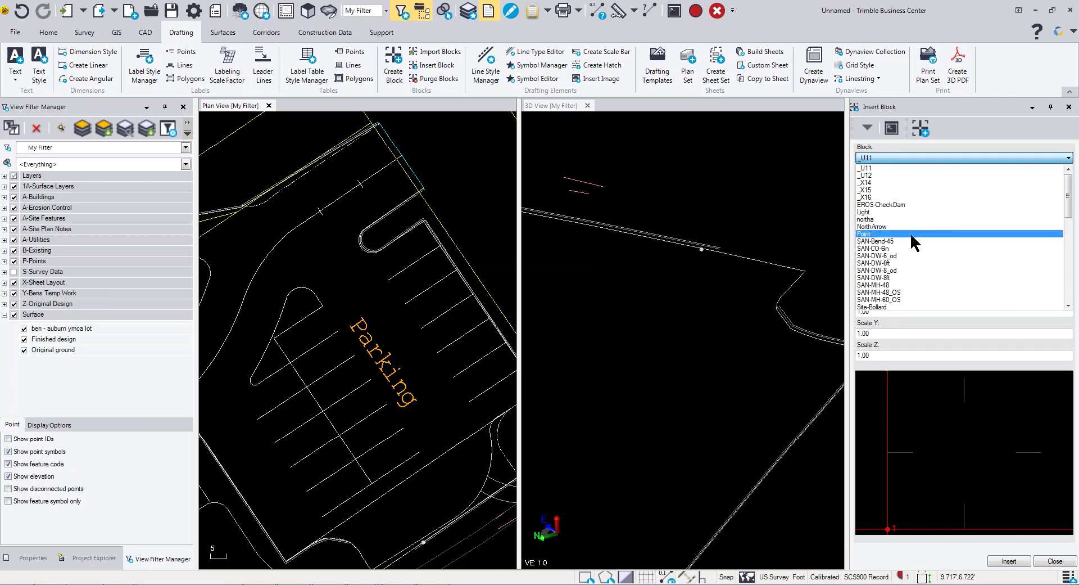
pyautogui.scroll(-1, 927, 256)
pyautogui.scroll(-3, 926, 248)
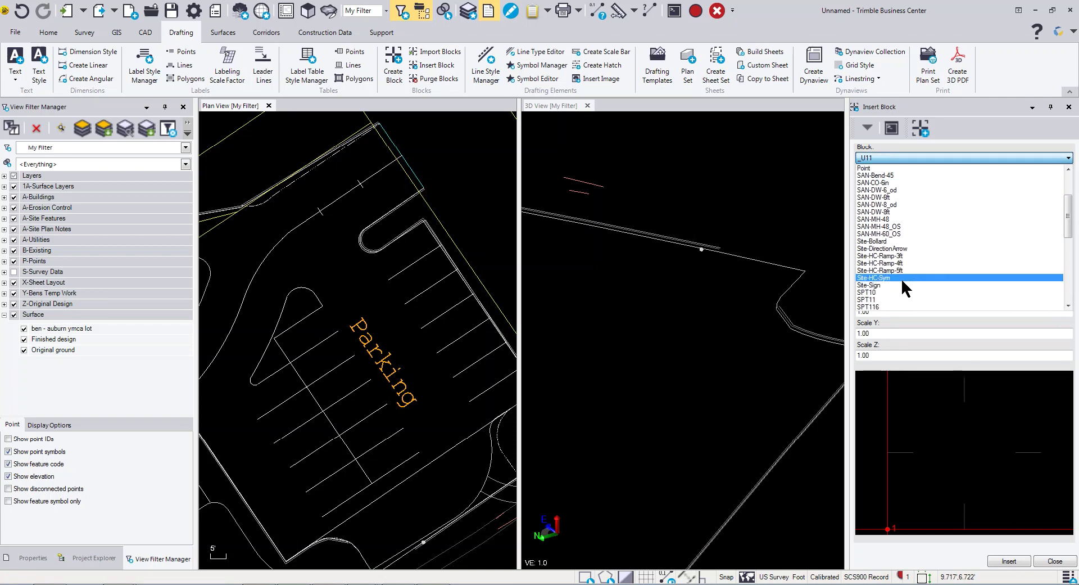
pyautogui.click(880, 277)
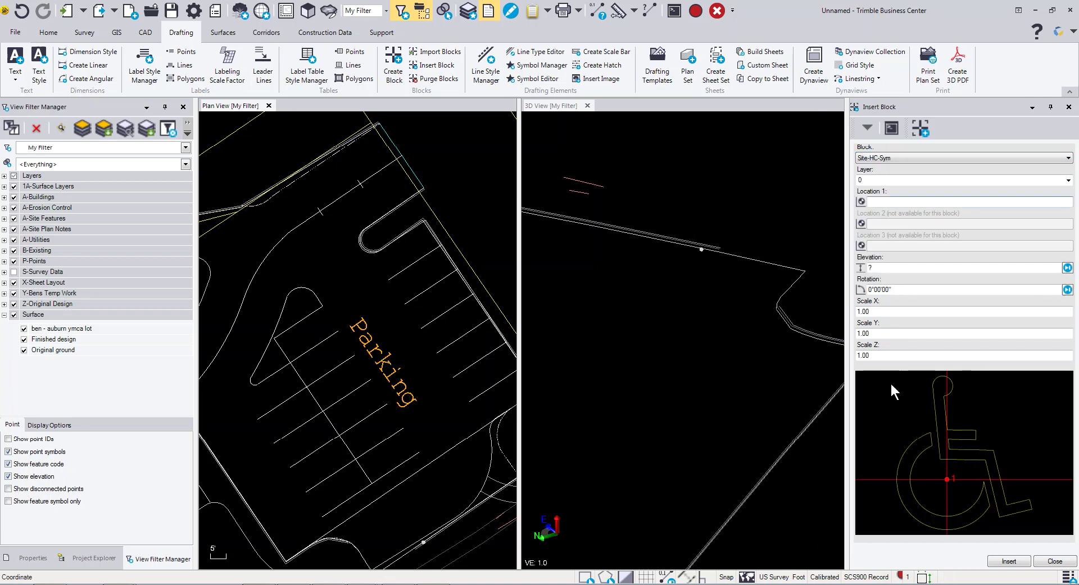
pyautogui.scroll(-3, 360, 236)
pyautogui.click(406, 256)
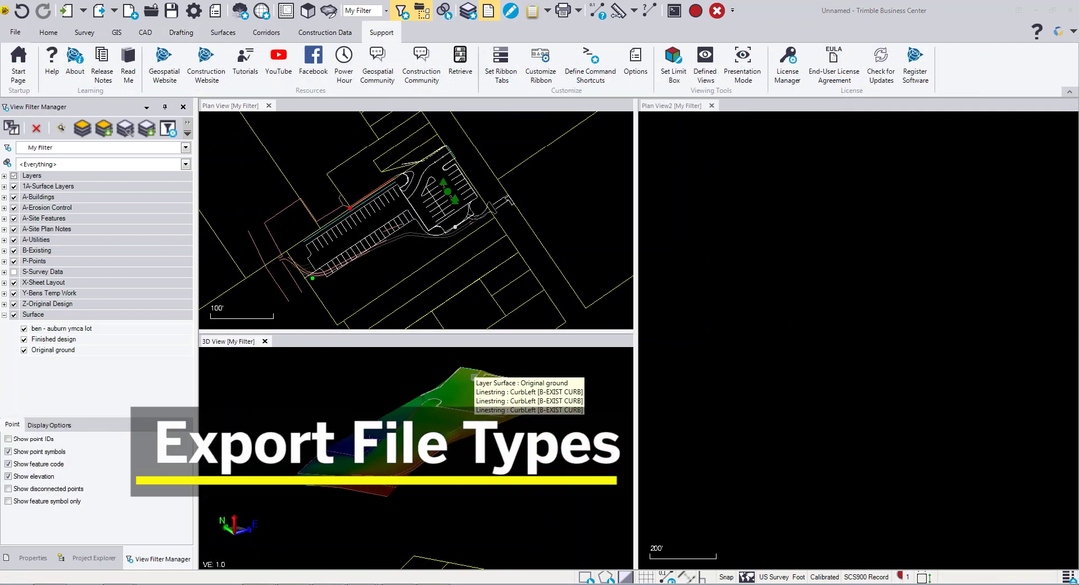
# Step: Open the Export command and look through the exporters in the CAD, Survey and GIS format categories
pyautogui.click(49, 32)
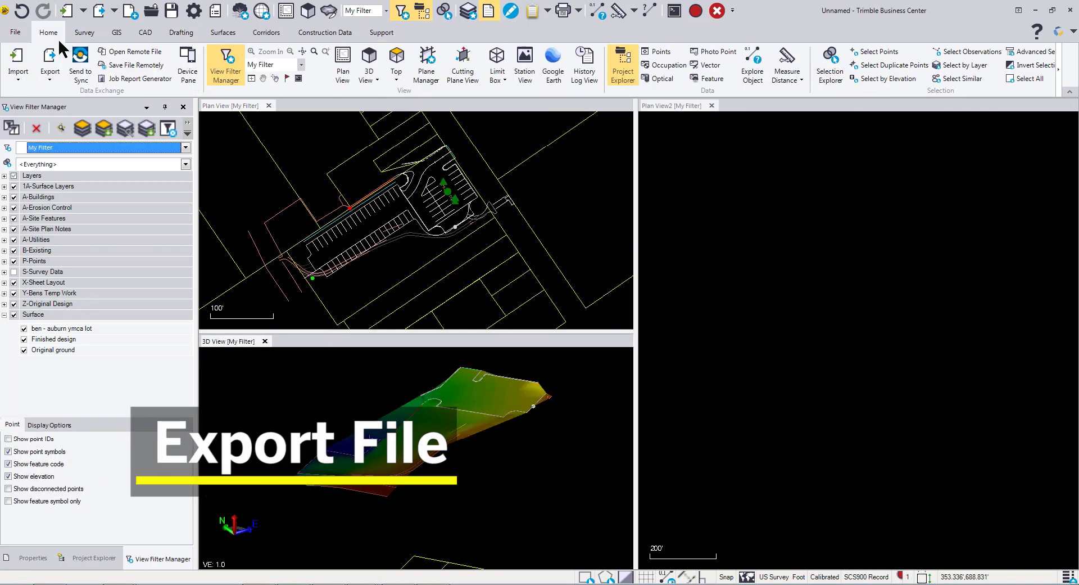
pyautogui.click(50, 62)
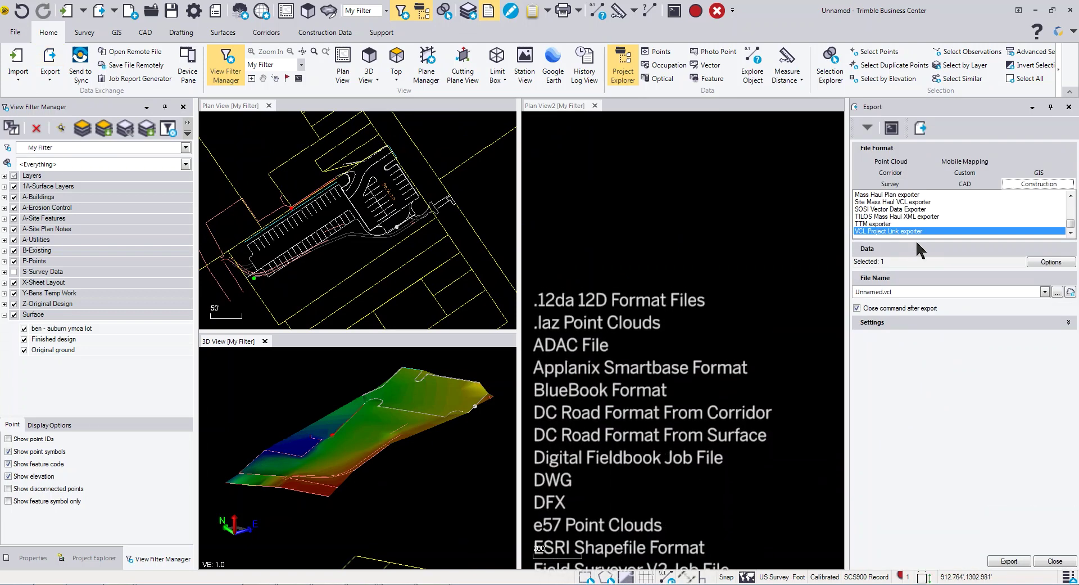
pyautogui.click(964, 183)
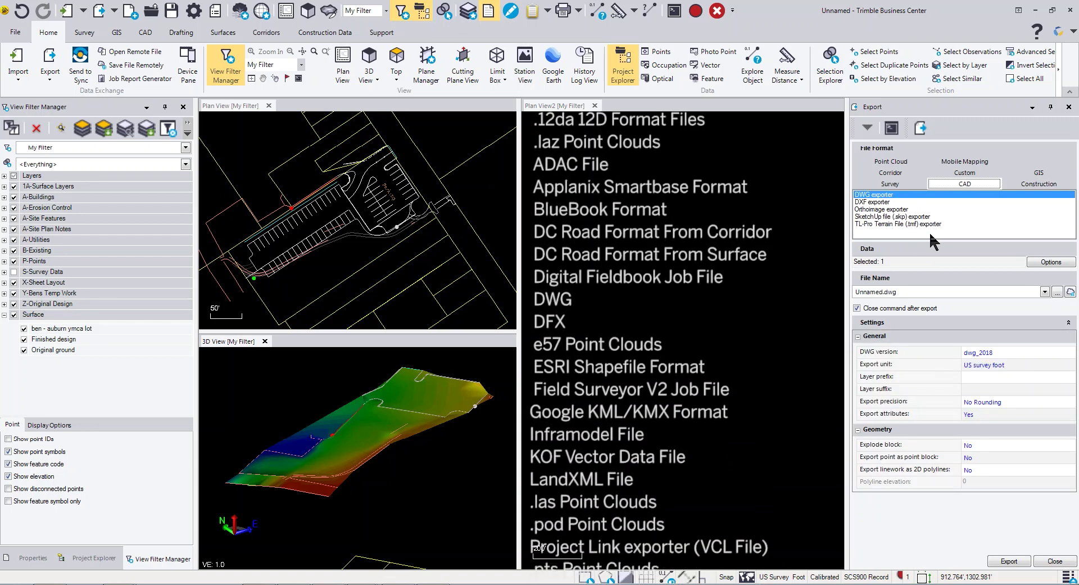
pyautogui.press('Left')
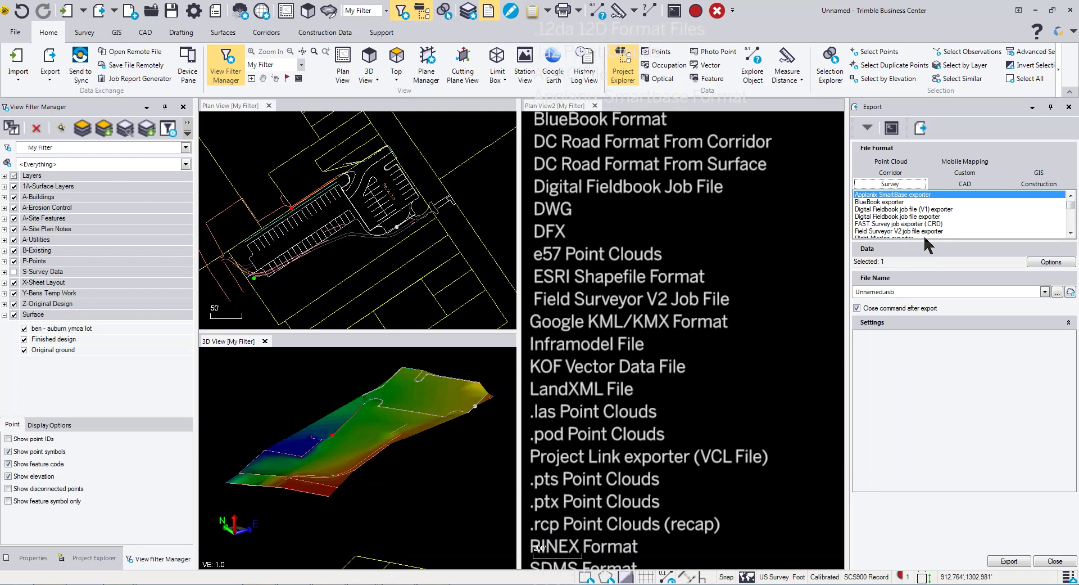
pyautogui.click(1038, 173)
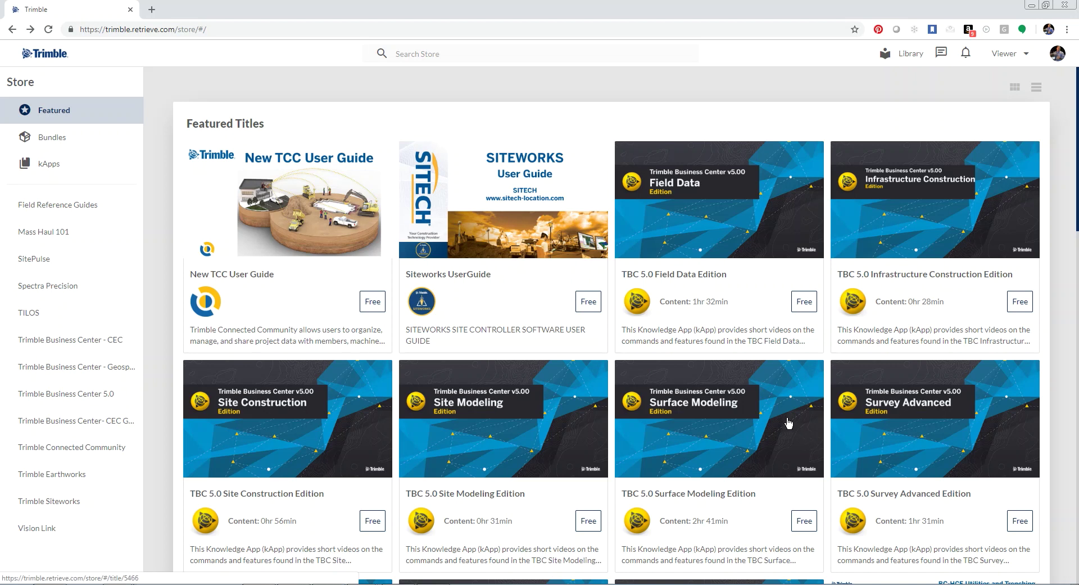
# Step: In the Trimble Retrieve web store, open the TBC 5.0 Field Data Edition title and look through its content list
pyautogui.click(707, 210)
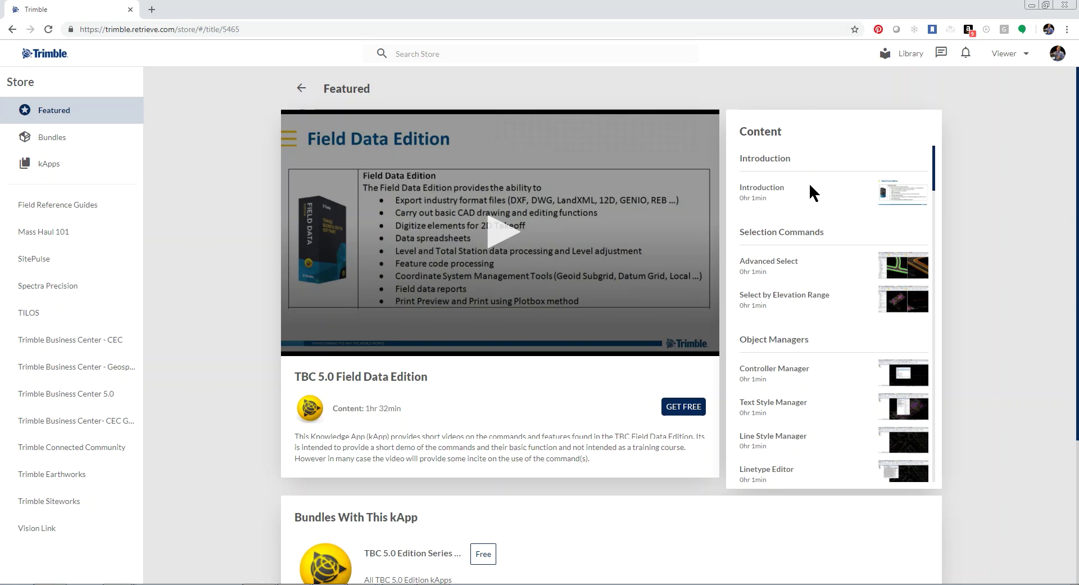
pyautogui.scroll(-4, 820, 230)
pyautogui.scroll(-12, 801, 306)
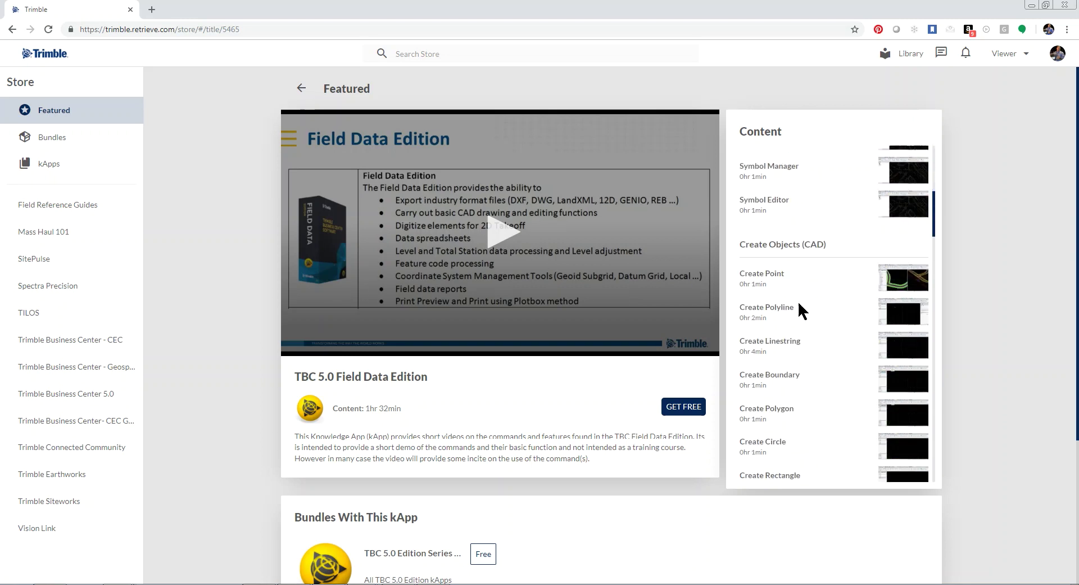
pyautogui.scroll(-6, 798, 318)
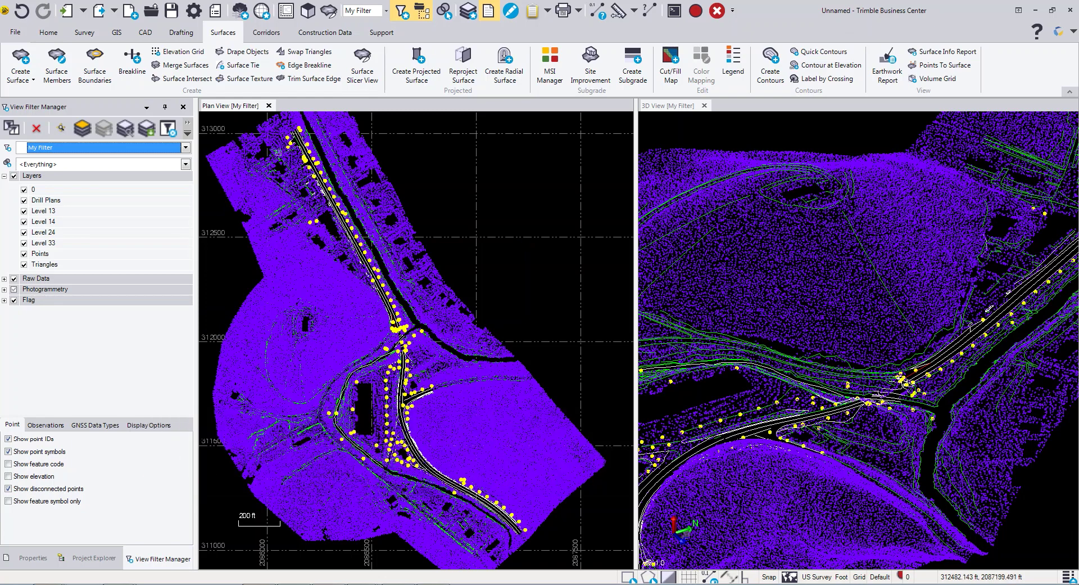
# Step: Start a new surface named Original Ground with the surface classification Original
pyautogui.click(20, 59)
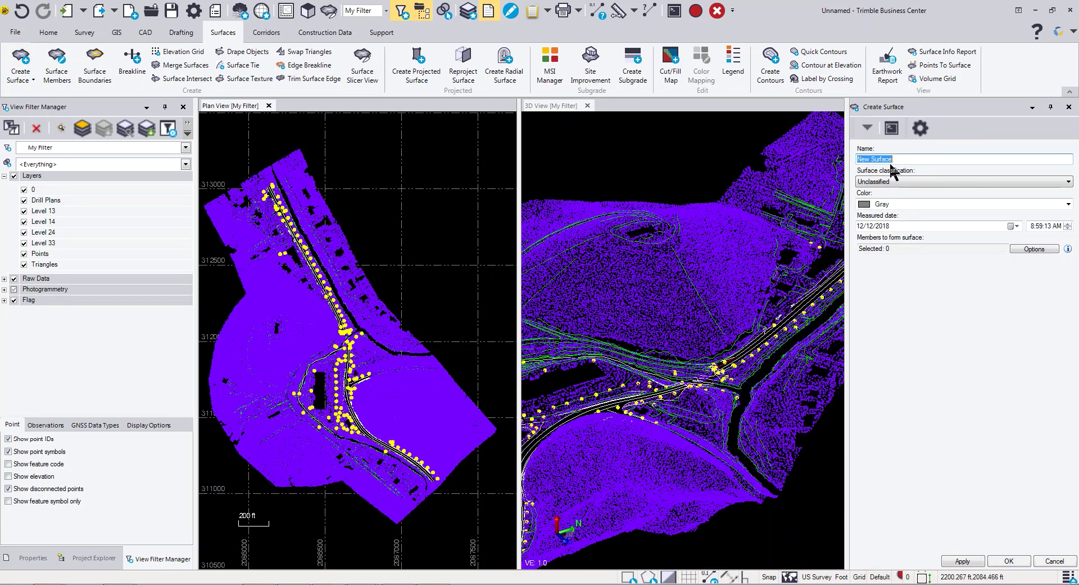
pyautogui.write('Original Ground')
pyautogui.click(879, 182)
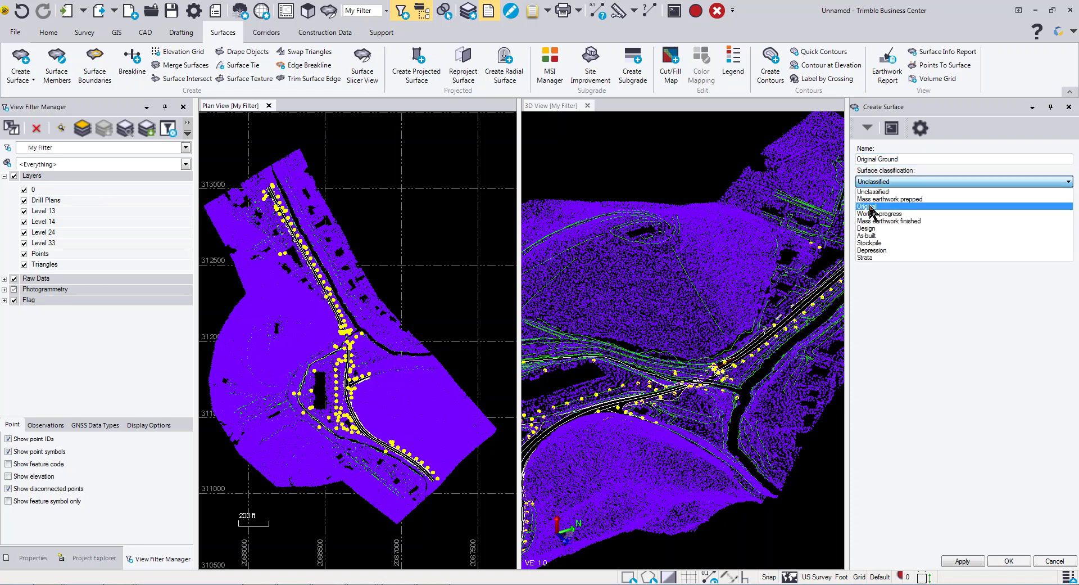
pyautogui.click(870, 207)
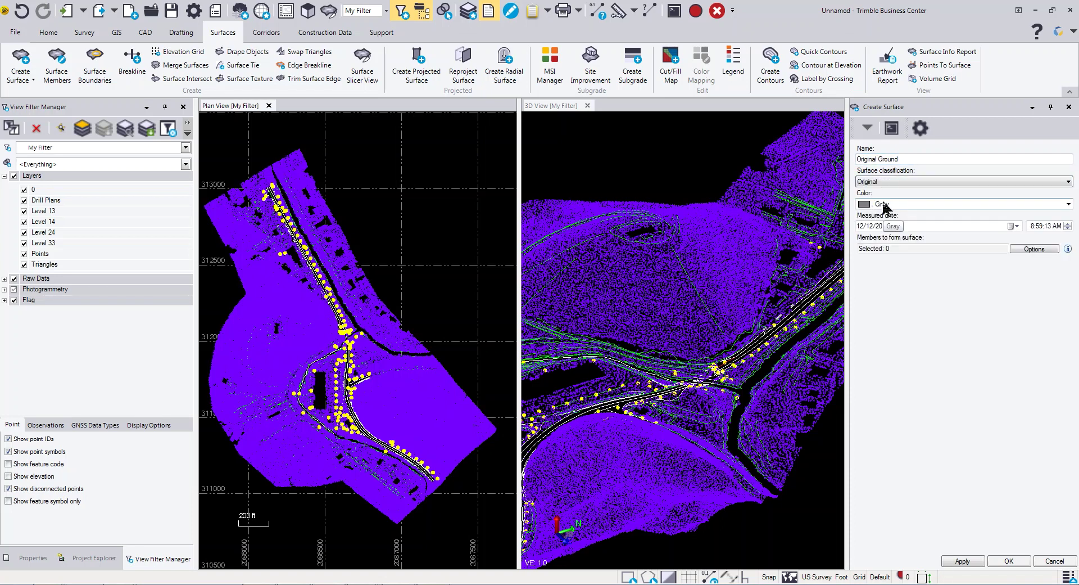
# Step: Form the surface from the objects on layers Level 13, Level 14, Level 24 and Level 33
pyautogui.click(1026, 250)
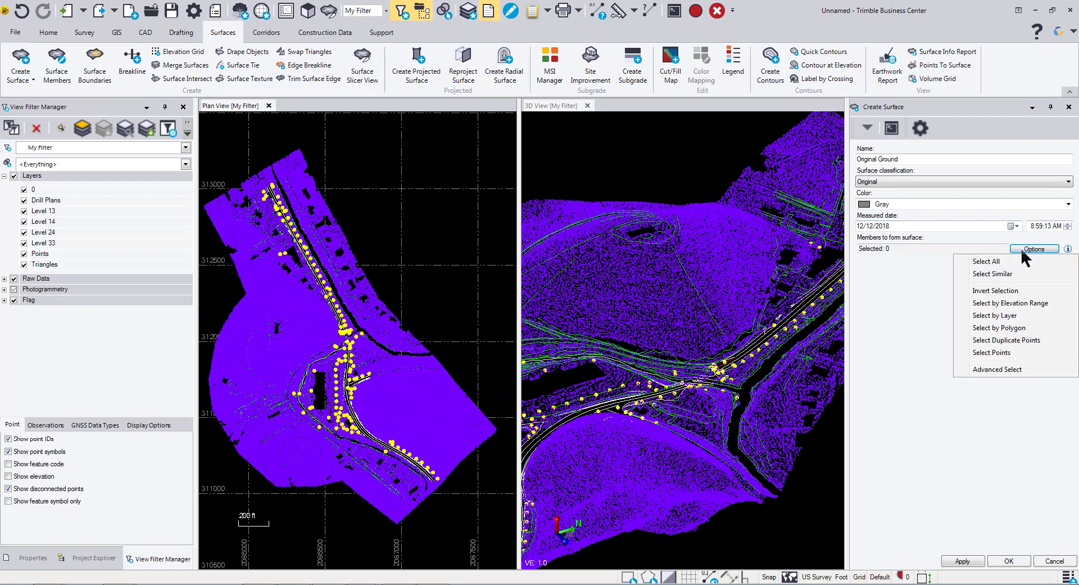
pyautogui.click(1002, 316)
pyautogui.click(859, 147)
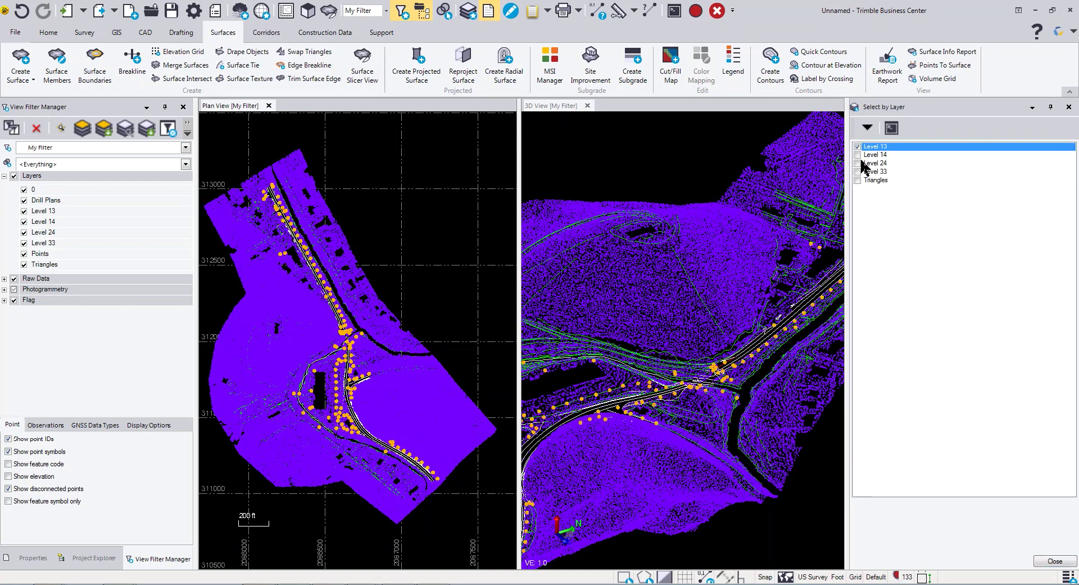
pyautogui.click(858, 154)
pyautogui.click(858, 163)
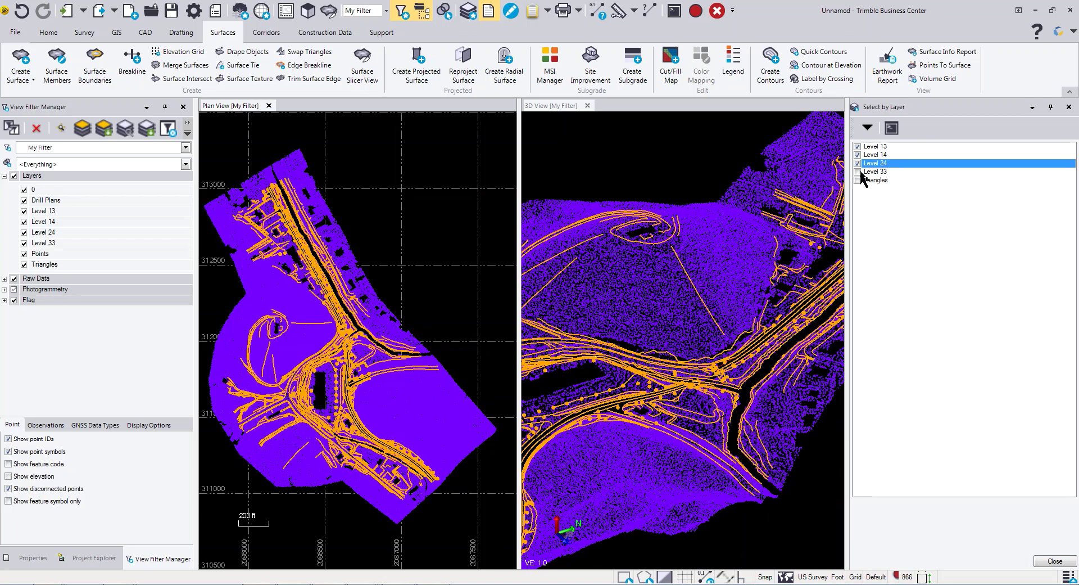
pyautogui.click(858, 171)
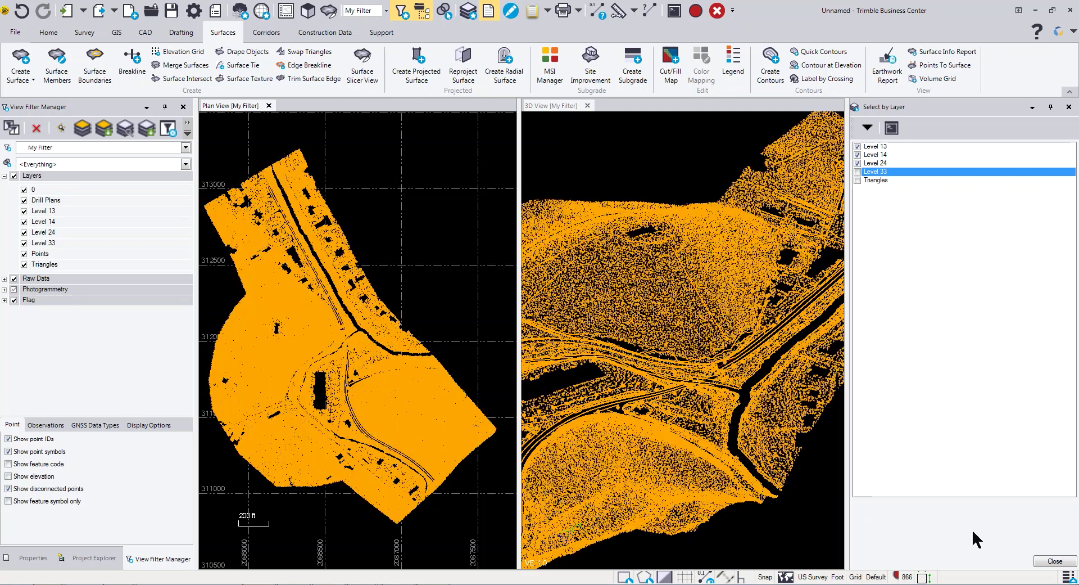
pyautogui.click(1053, 561)
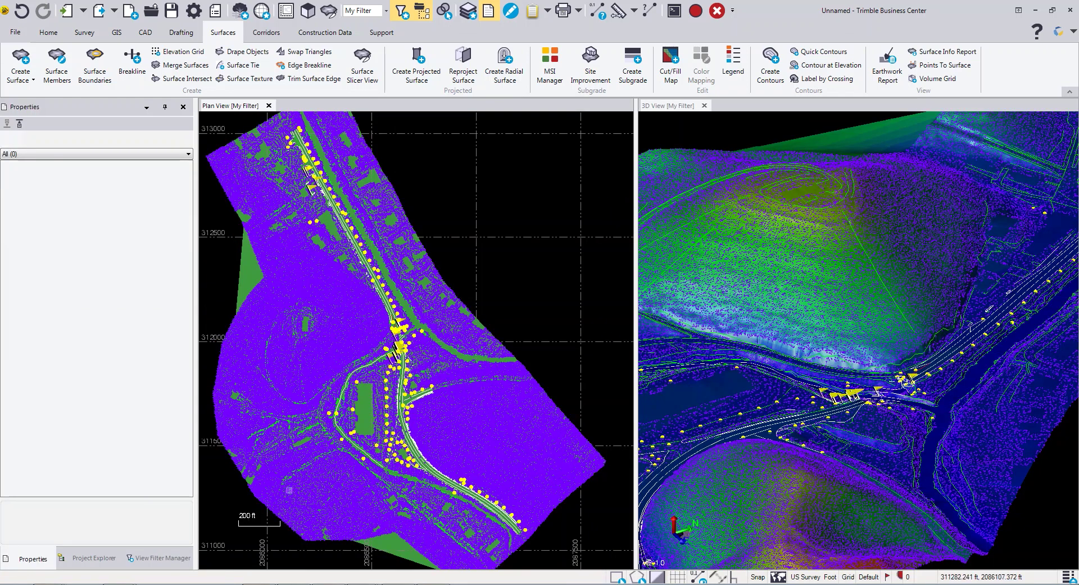
# Step: Hide layer Level 33 in the view filter to expose the shaded surface and inspect it in 3D
pyautogui.click(147, 559)
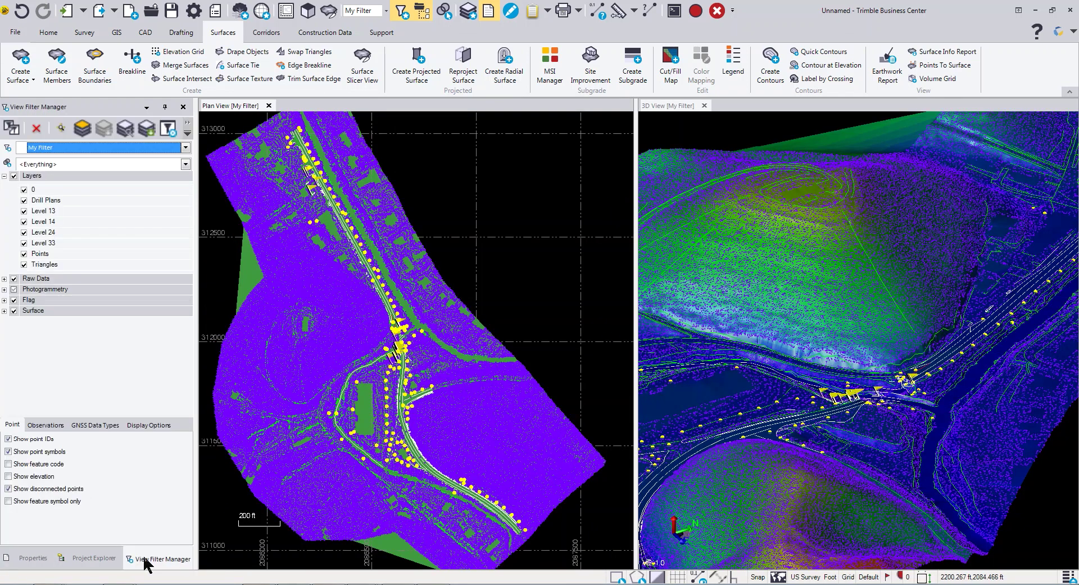
pyautogui.click(24, 243)
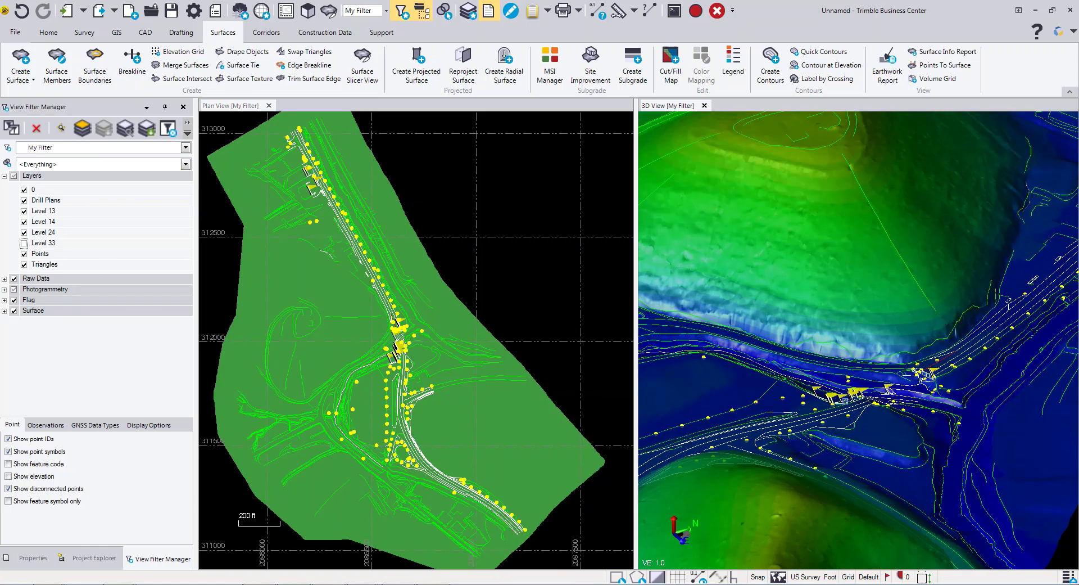
pyautogui.scroll(2, 849, 401)
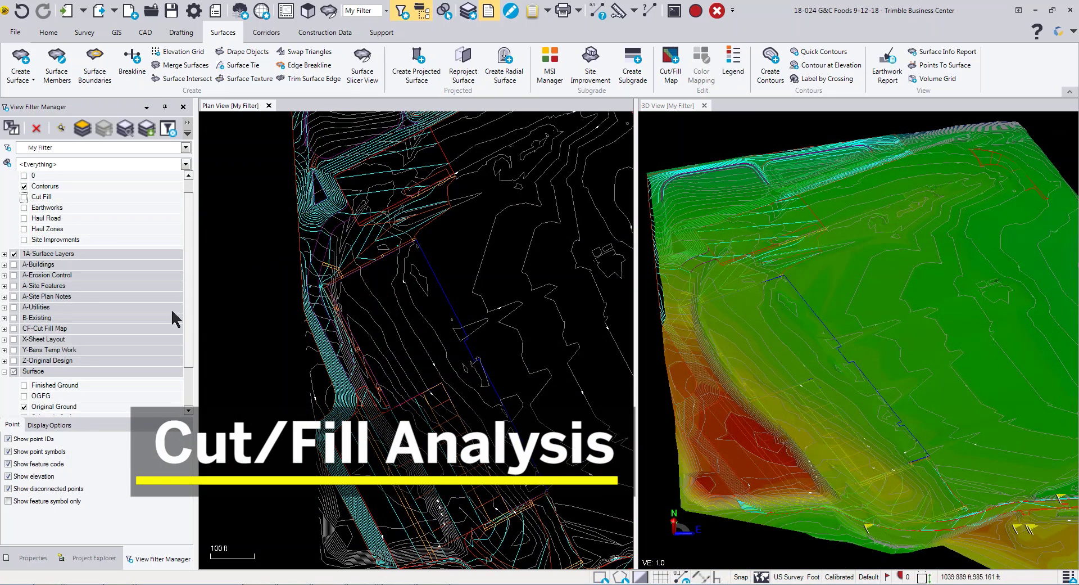
# Step: Hide the Original Ground surface in the view filter, then briefly show the Finished Ground surface and hide it again
pyautogui.click(23, 407)
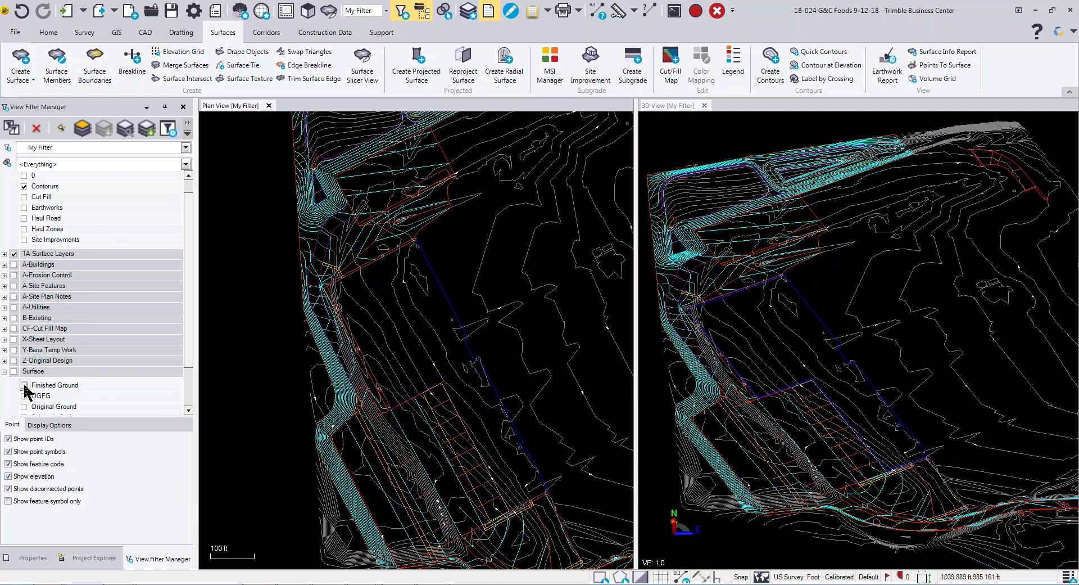
pyautogui.click(24, 385)
pyautogui.click(24, 385)
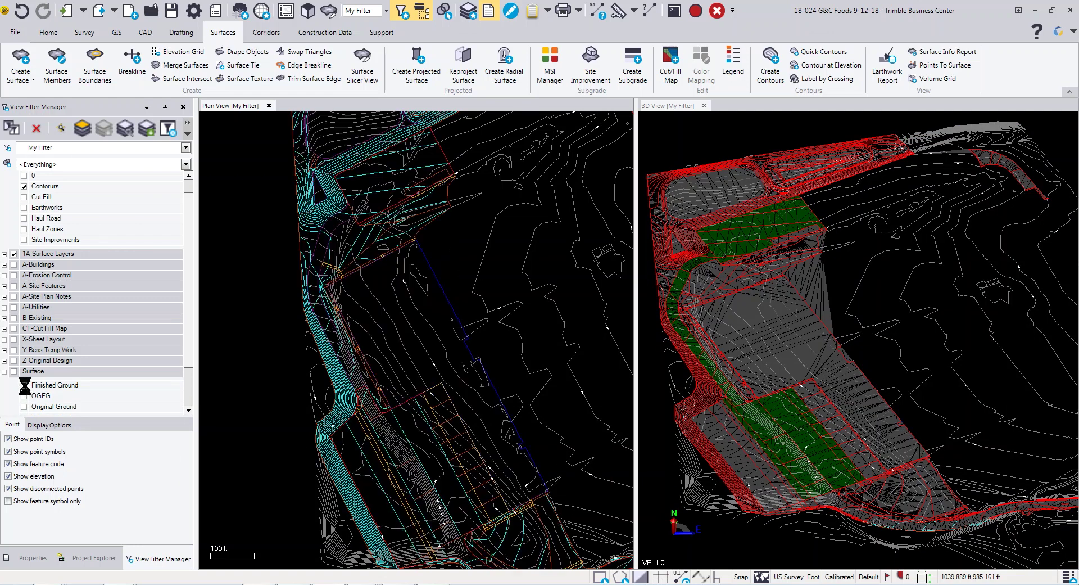
# Step: Set up a cut/fill map with Original Ground as the initial surface and Subgrade Surface as the final surface
pyautogui.click(671, 75)
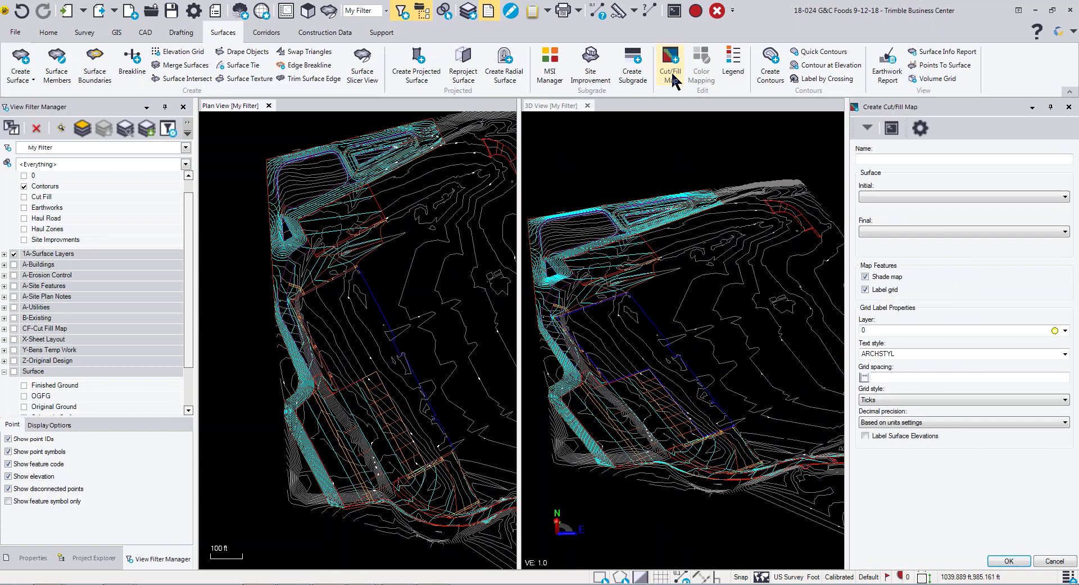
pyautogui.click(880, 196)
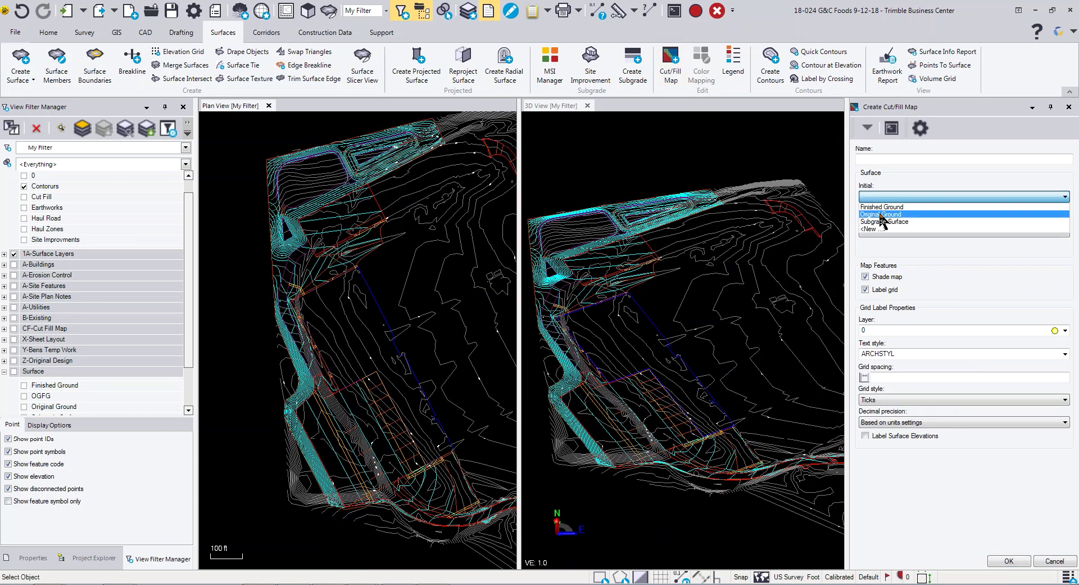
pyautogui.click(881, 214)
pyautogui.click(879, 231)
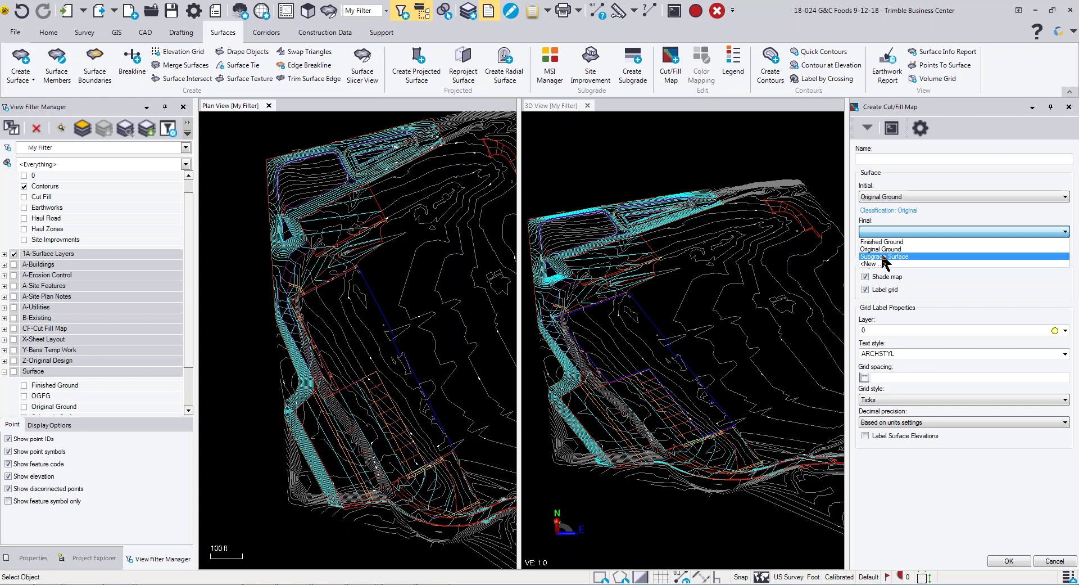
pyautogui.click(884, 256)
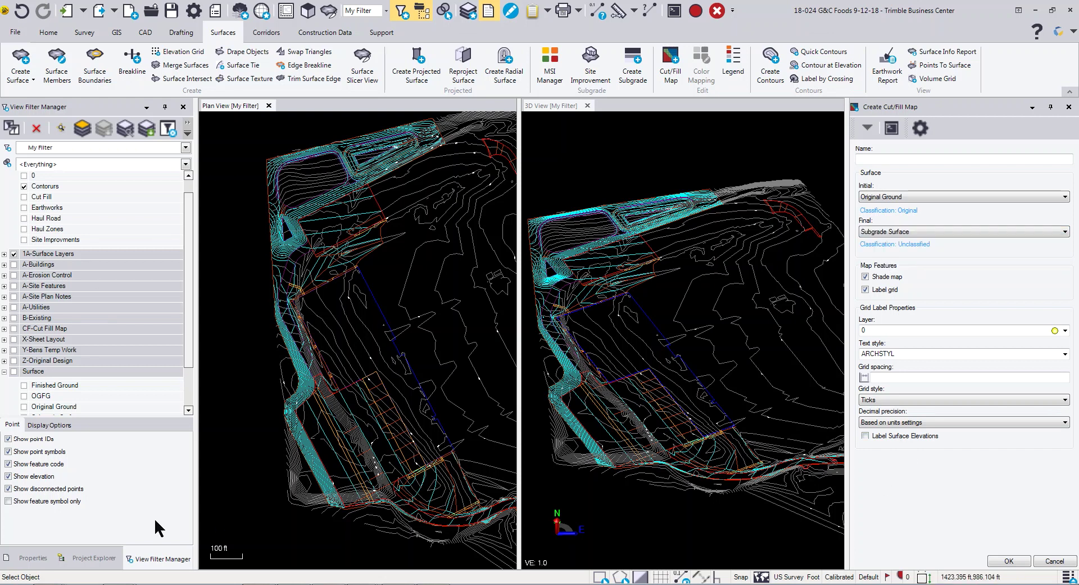
# Step: Show the OGFG cut/fill map and the Cut Fill label layer, and inspect the grid labels along the cut/fill transition
pyautogui.click(23, 396)
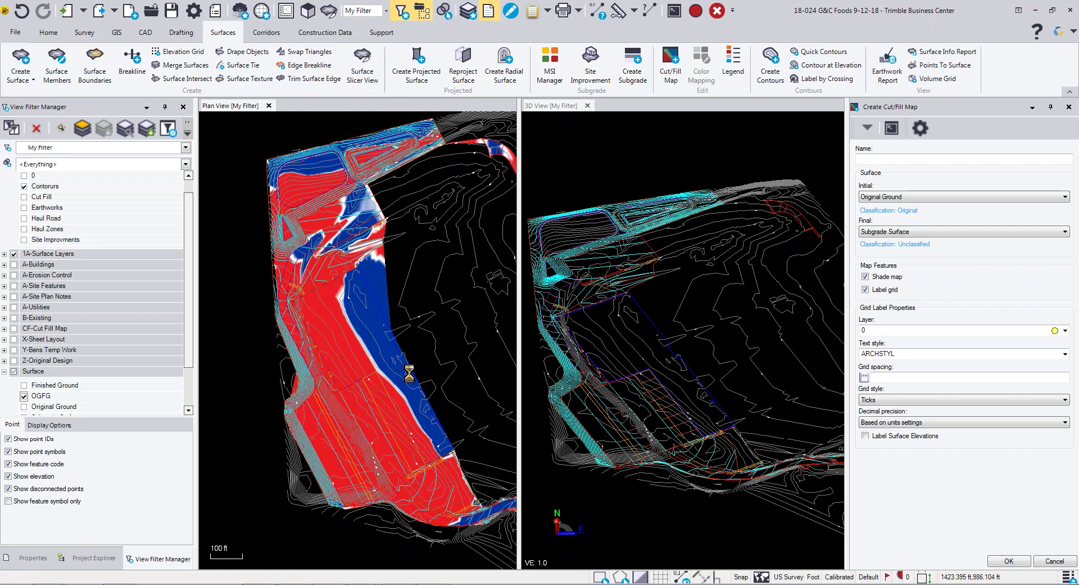
pyautogui.click(24, 197)
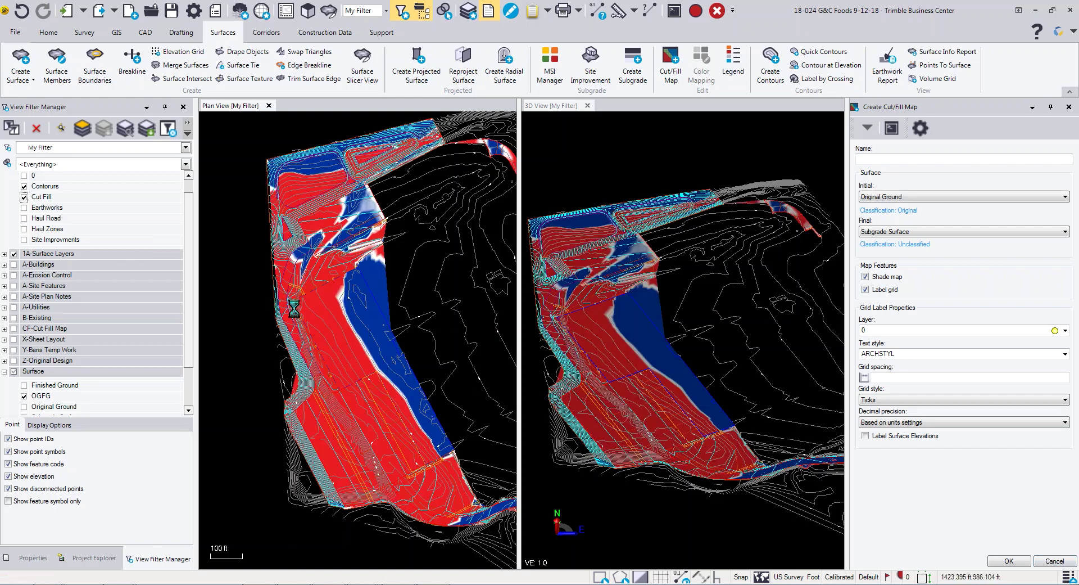
pyautogui.scroll(5, 338, 301)
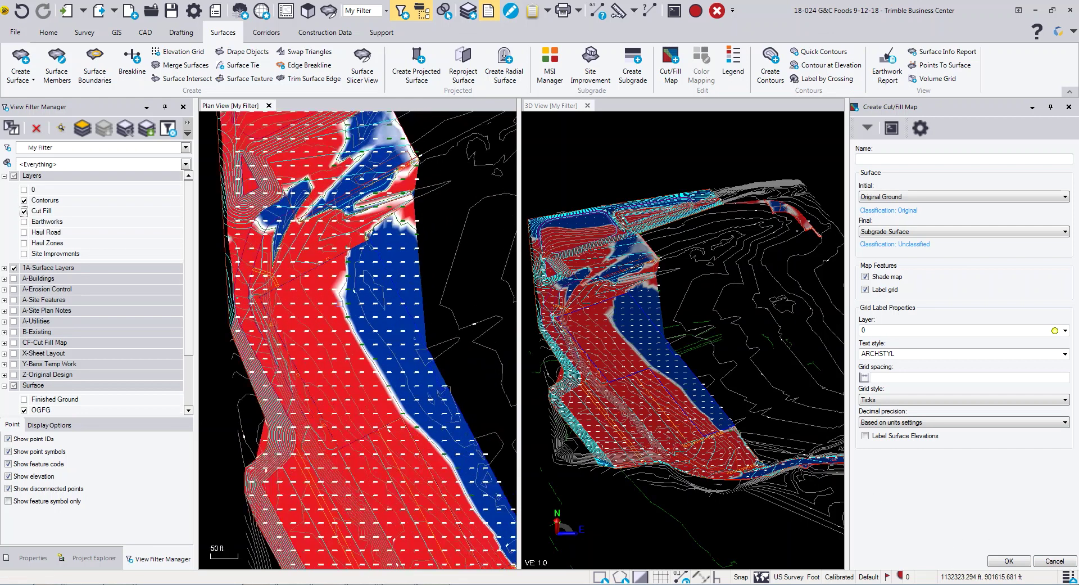
pyautogui.scroll(3, 320, 290)
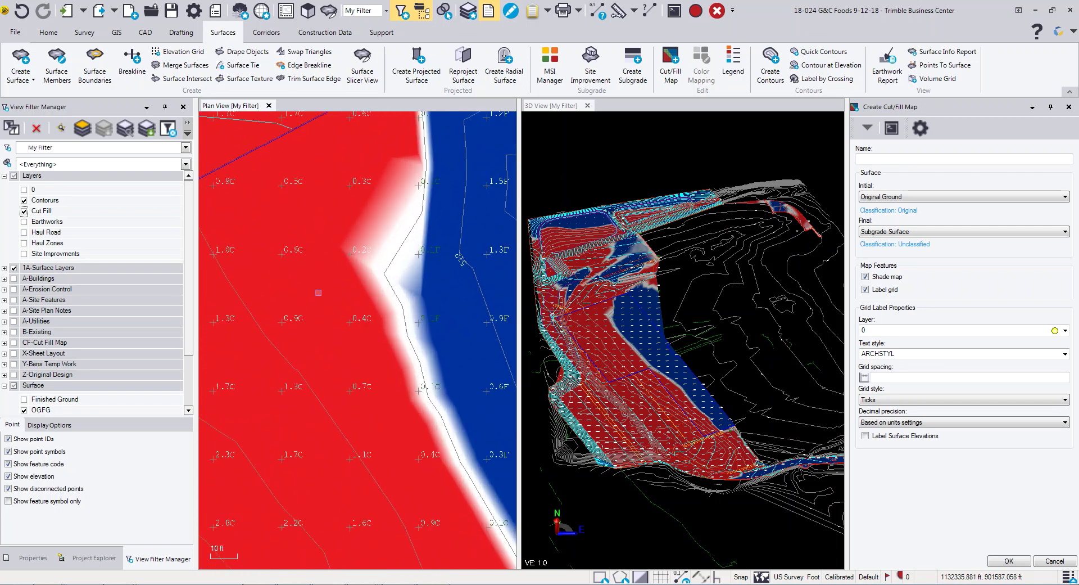
pyautogui.scroll(1, 376, 314)
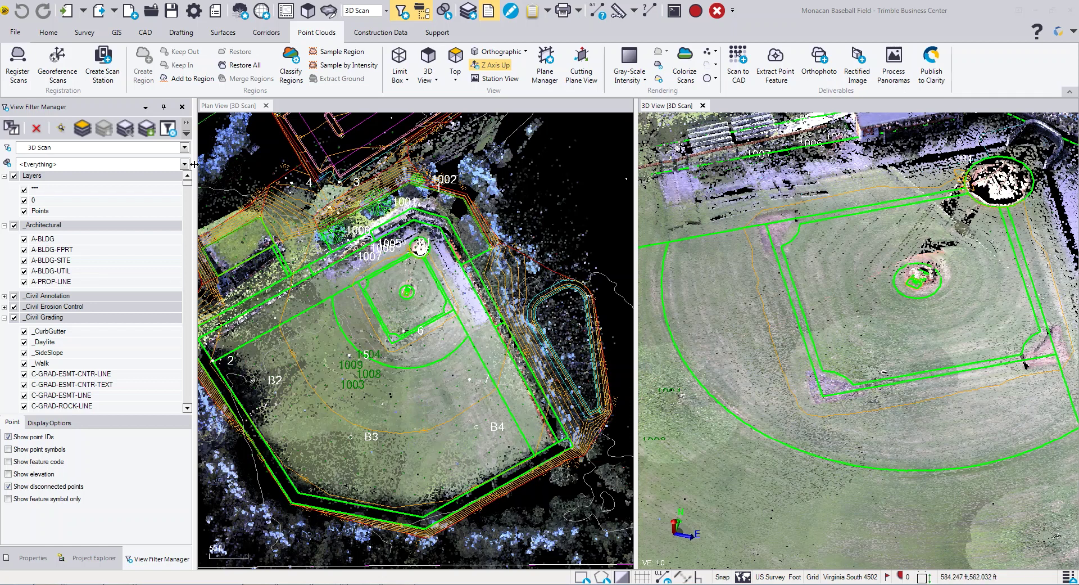
# Step: Create CAD points on layer 0 from a rectangular selection of outfield scan points using Spatial sampling at spacing 5, and hide the scans
pyautogui.click(387, 398)
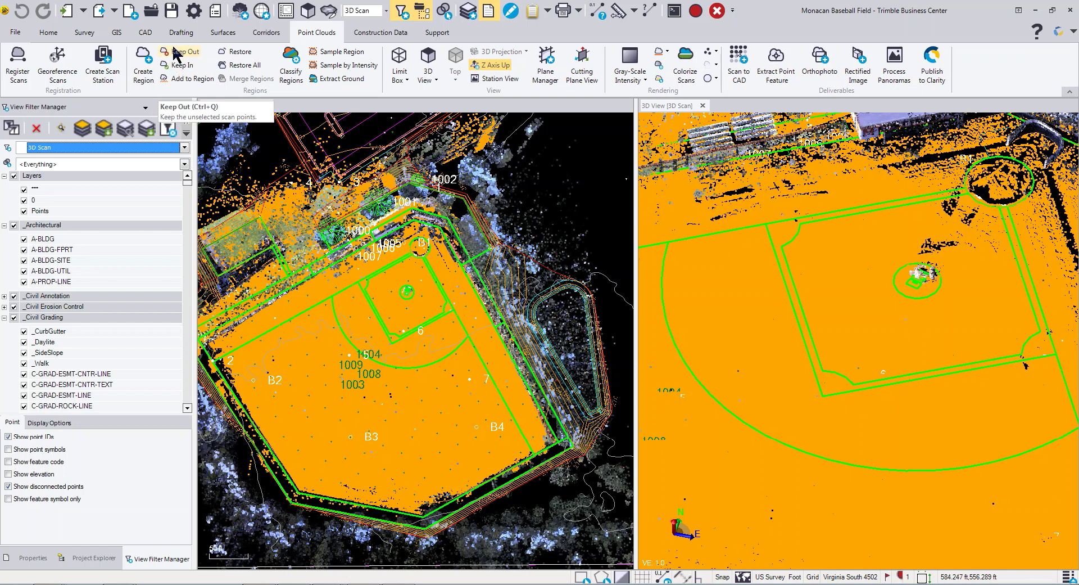
pyautogui.press('Escape')
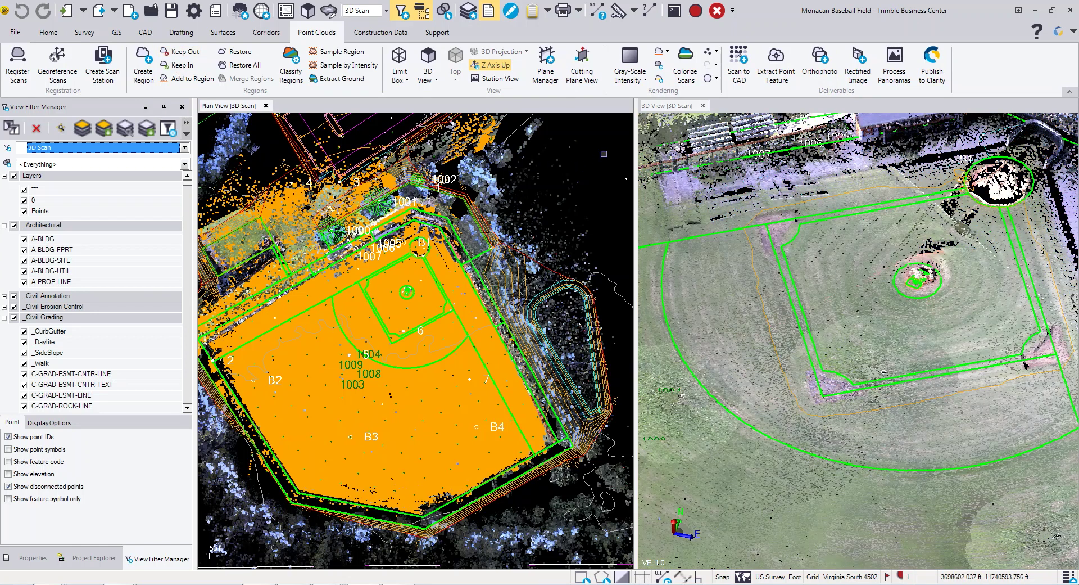
pyautogui.click(741, 66)
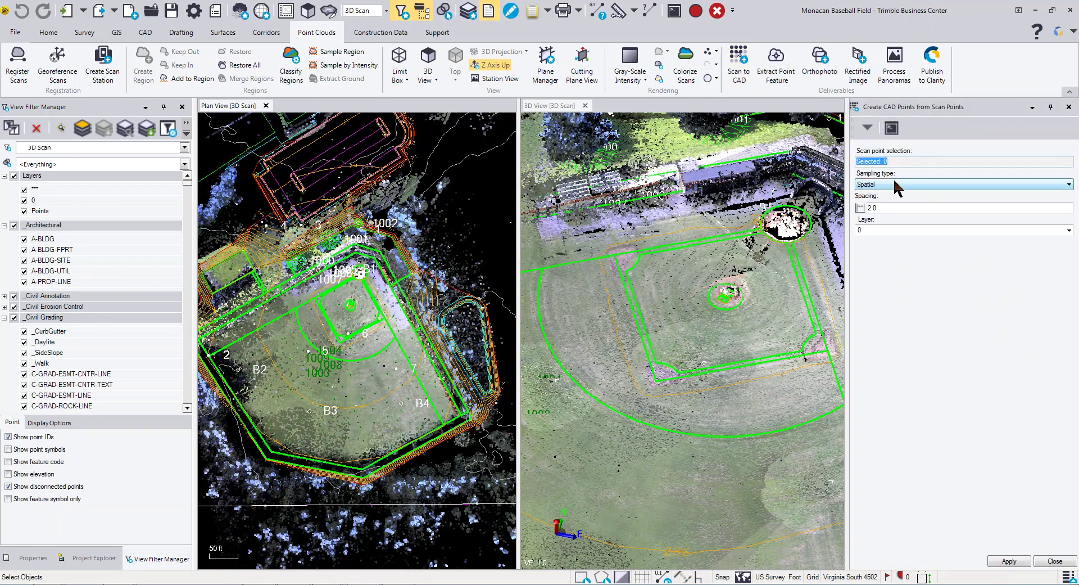
pyautogui.moveTo(346, 372); pyautogui.dragTo(405, 438)
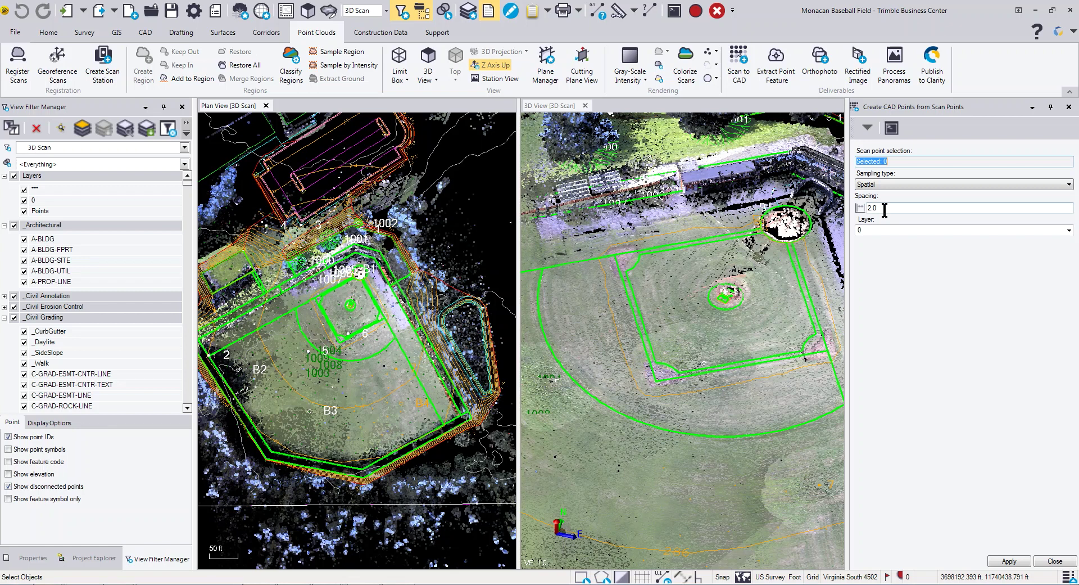
pyautogui.click(883, 214)
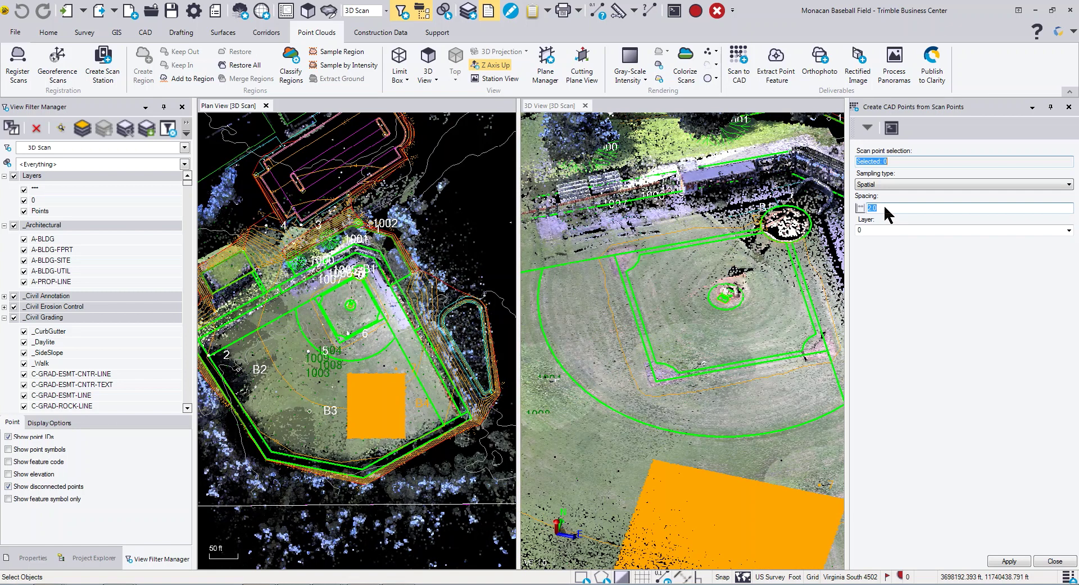
pyautogui.write('5')
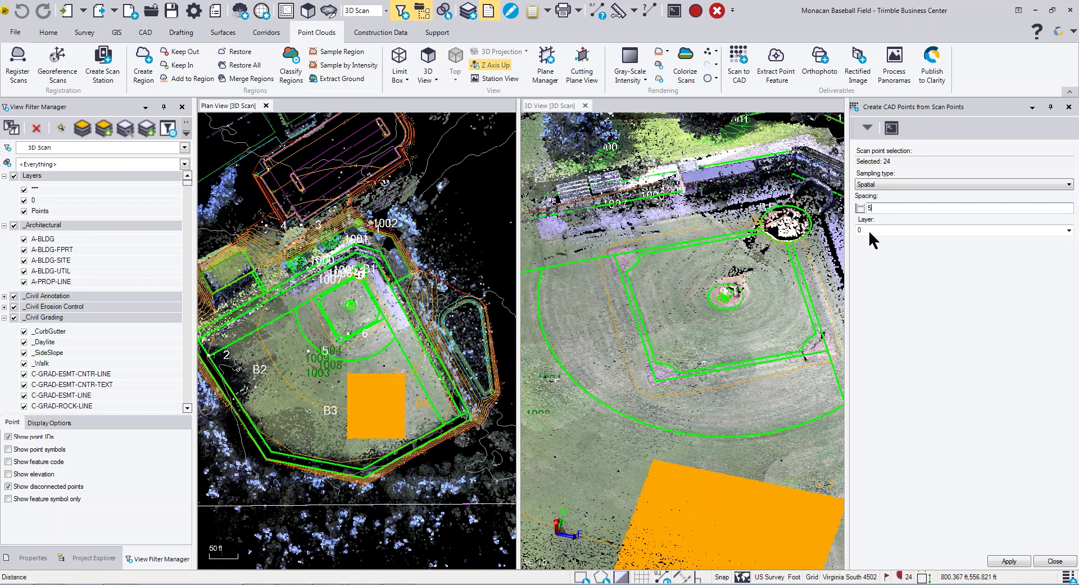
pyautogui.click(1010, 561)
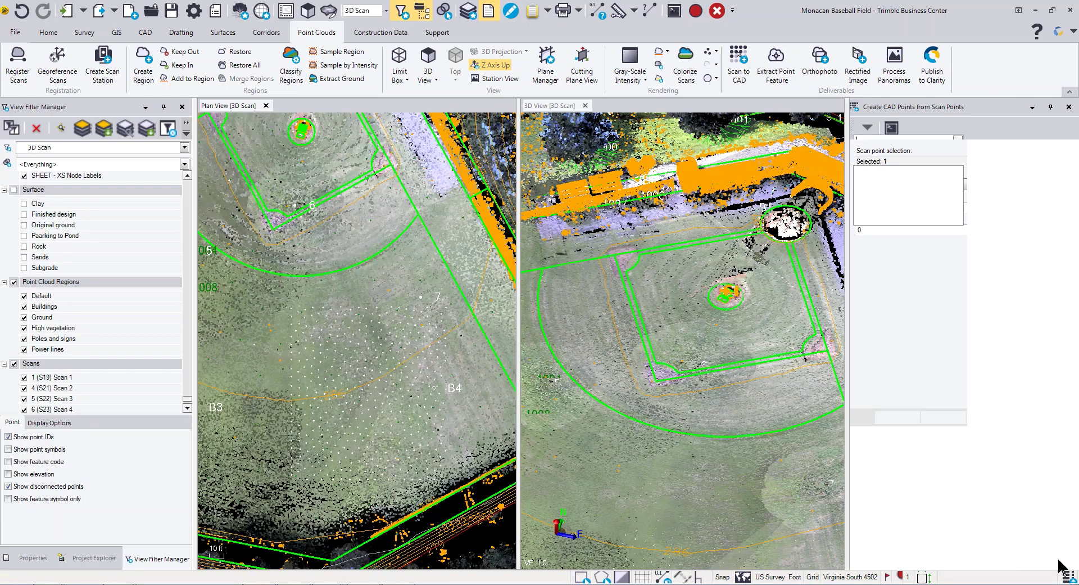
pyautogui.click(1057, 562)
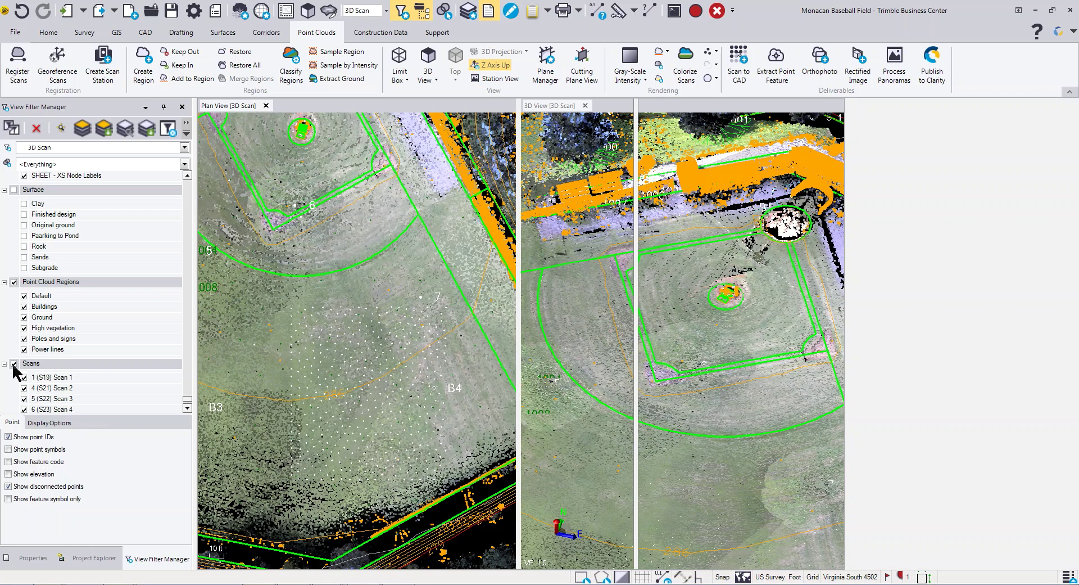
pyautogui.click(13, 363)
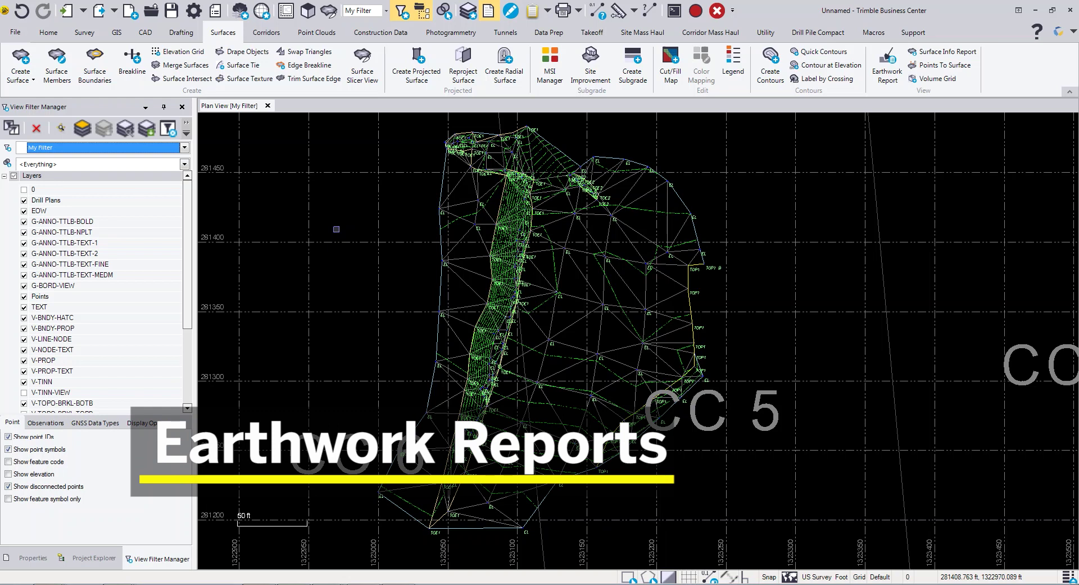
# Step: Generate a Stockpile/Depression earthwork report for the Curtis Cell Stockpile-6-17-14 surface with volume totals only, and review the report
pyautogui.click(888, 67)
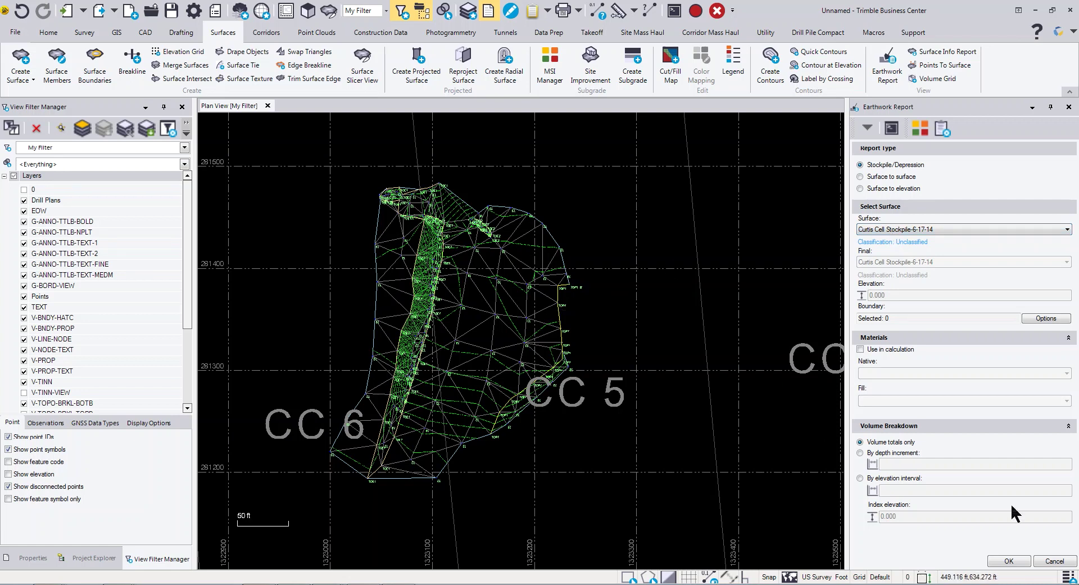
pyautogui.click(1009, 561)
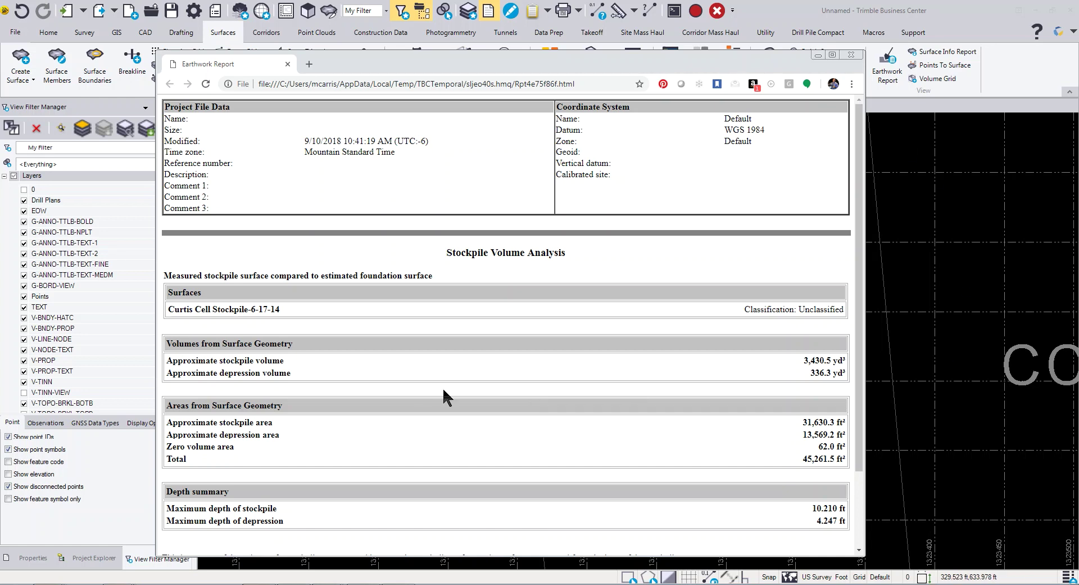
pyautogui.scroll(-3, 444, 390)
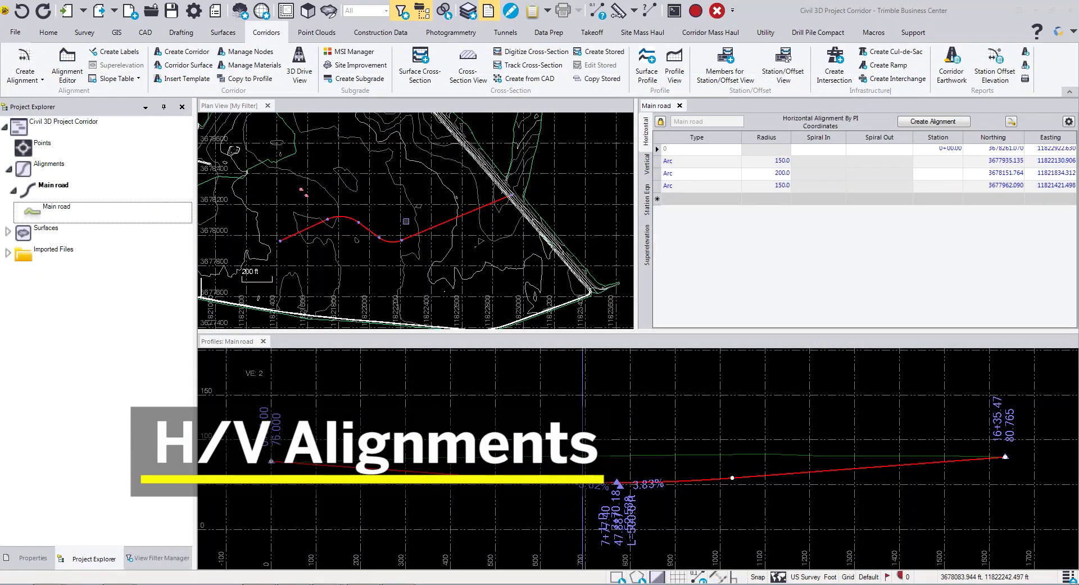
# Step: Append an Arc PI with radius 500 to the Main road horizontal alignment, placing it northwest of the current end in the plan view
pyautogui.click(648, 166)
pyautogui.click(648, 143)
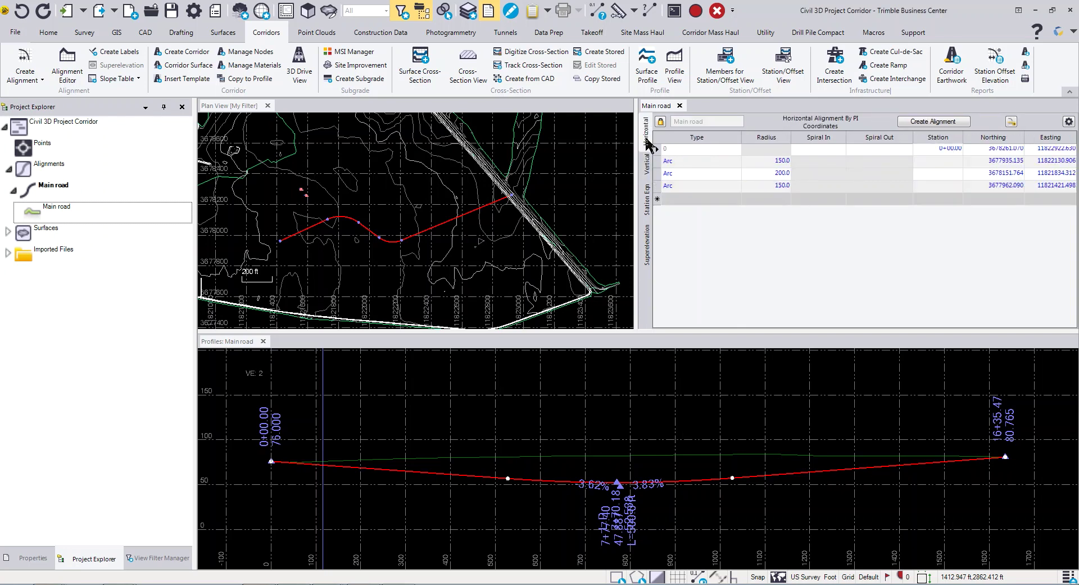
pyautogui.click(703, 200)
pyautogui.click(737, 199)
pyautogui.click(690, 217)
pyautogui.click(766, 198)
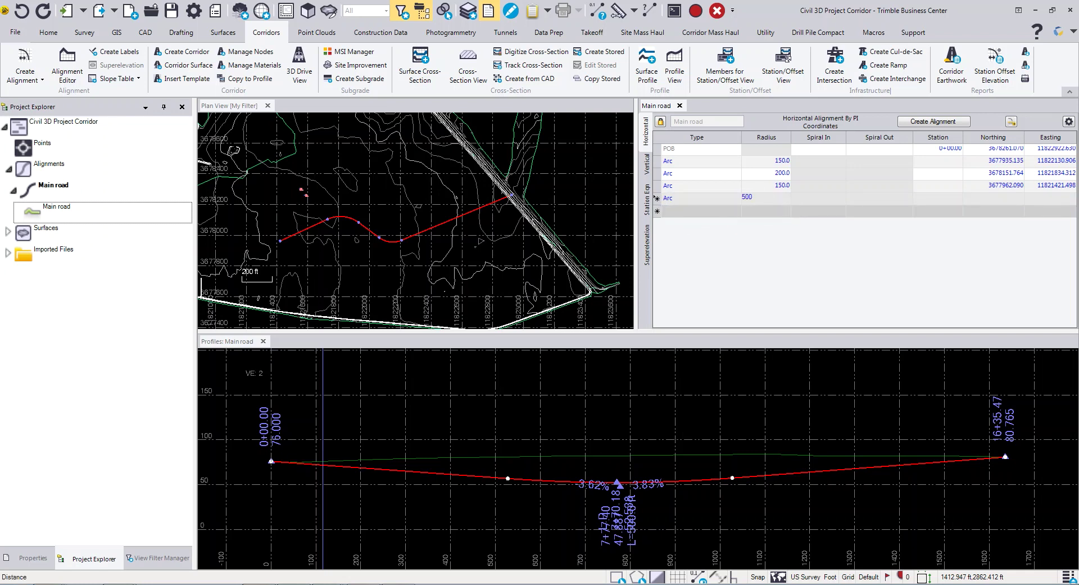
pyautogui.click(997, 197)
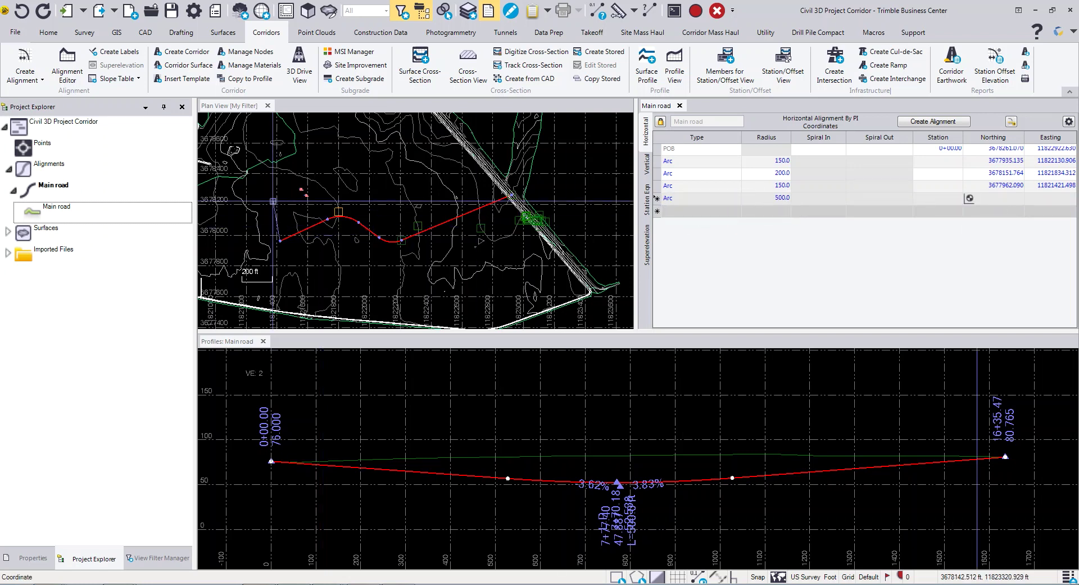
pyautogui.click(247, 192)
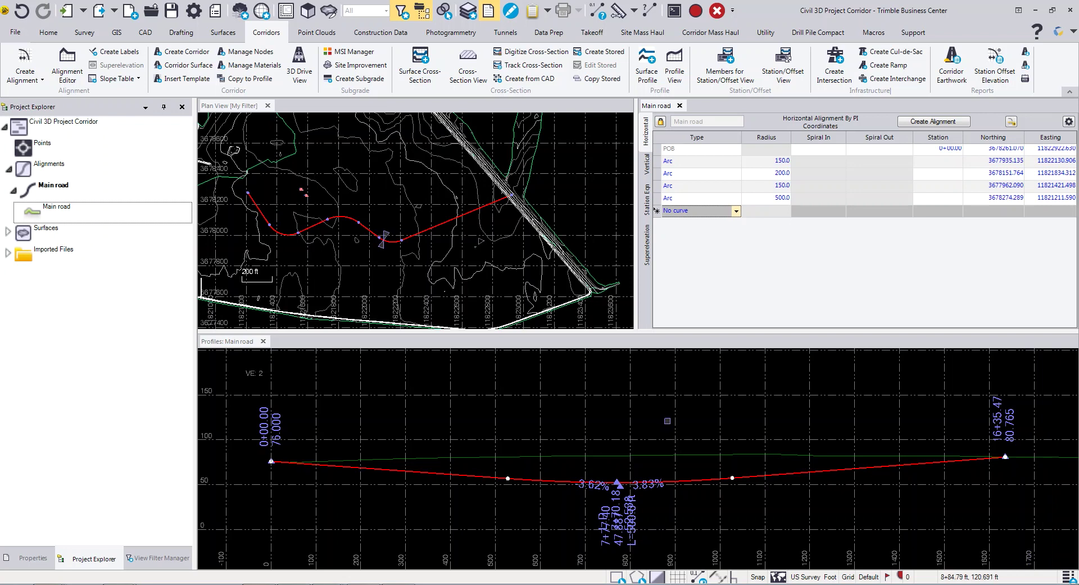
# Step: Extend the end of the Main road vertical alignment to station 19+62.94 at the end of the surface profile
pyautogui.scroll(-2, 636, 448)
pyautogui.moveTo(636, 448); pyautogui.dragTo(566, 446, button='middle')
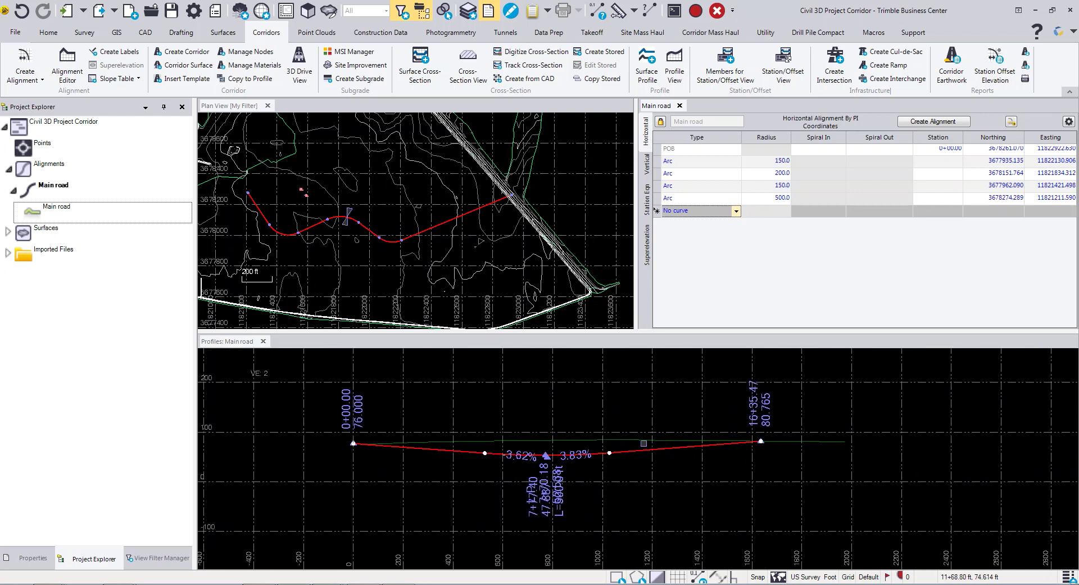
pyautogui.click(643, 449)
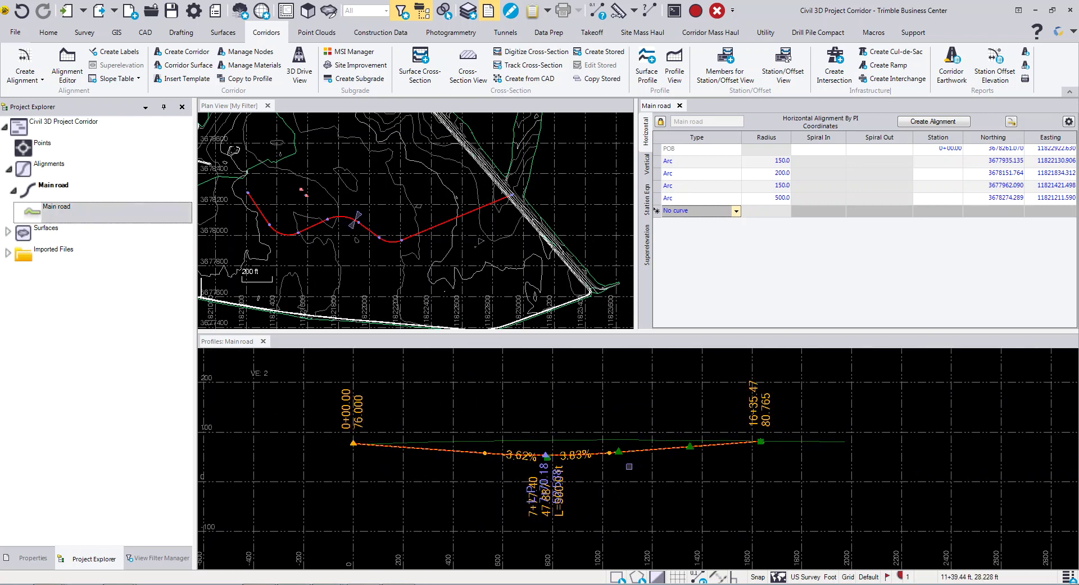
pyautogui.click(761, 441)
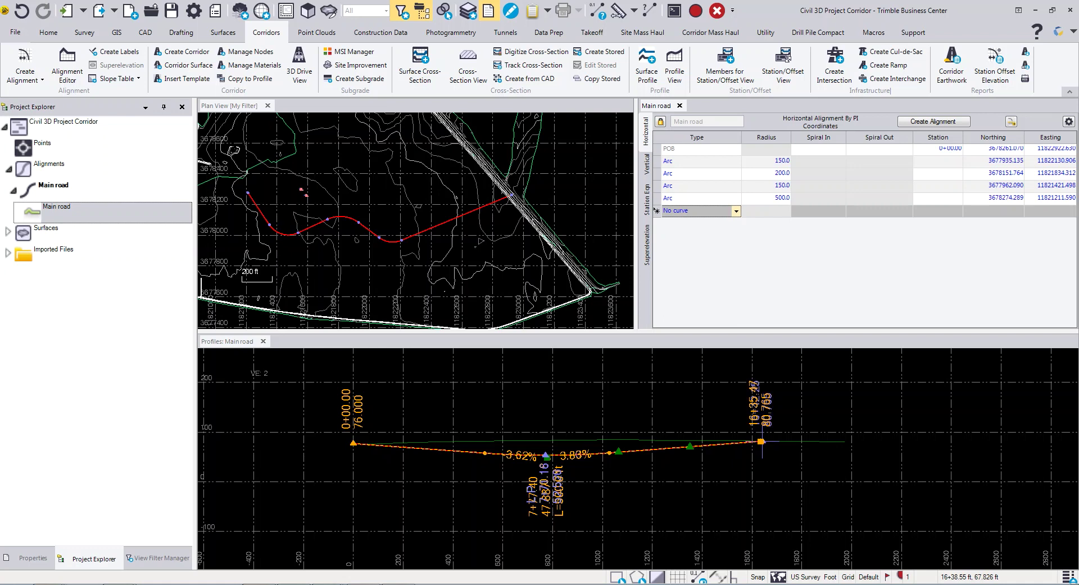
pyautogui.click(843, 441)
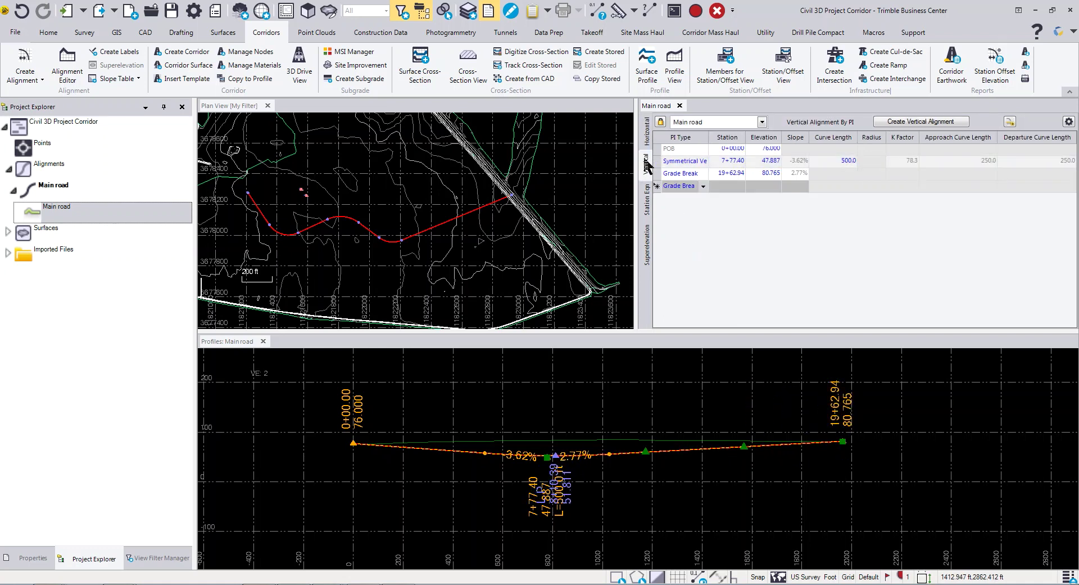
# Step: Set the elevation of the Main road's symmetrical vertical curve PI to 100.635
pyautogui.click(764, 166)
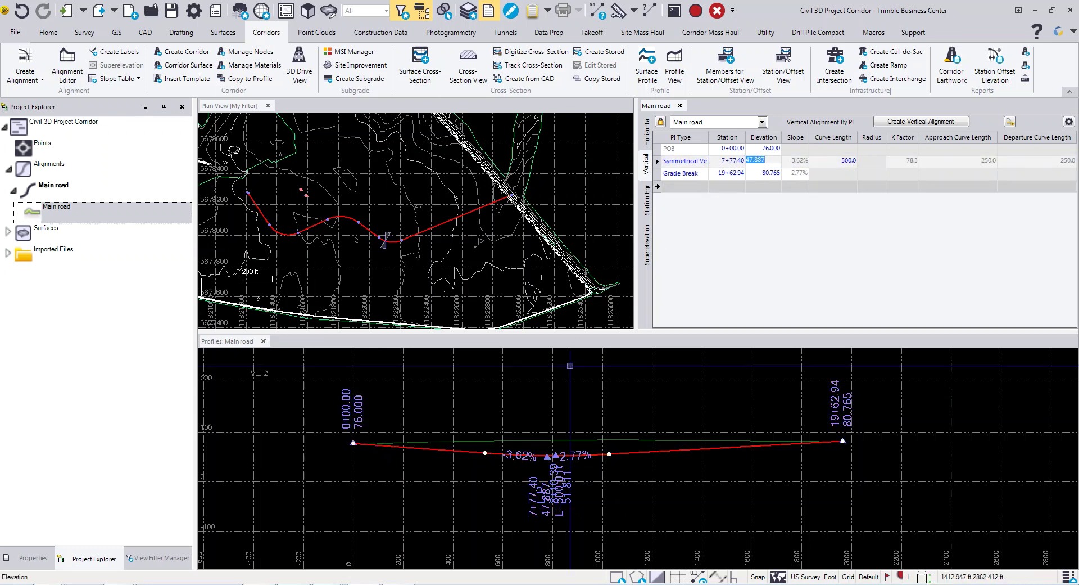
pyautogui.write('100.635')
pyautogui.press('Tab')
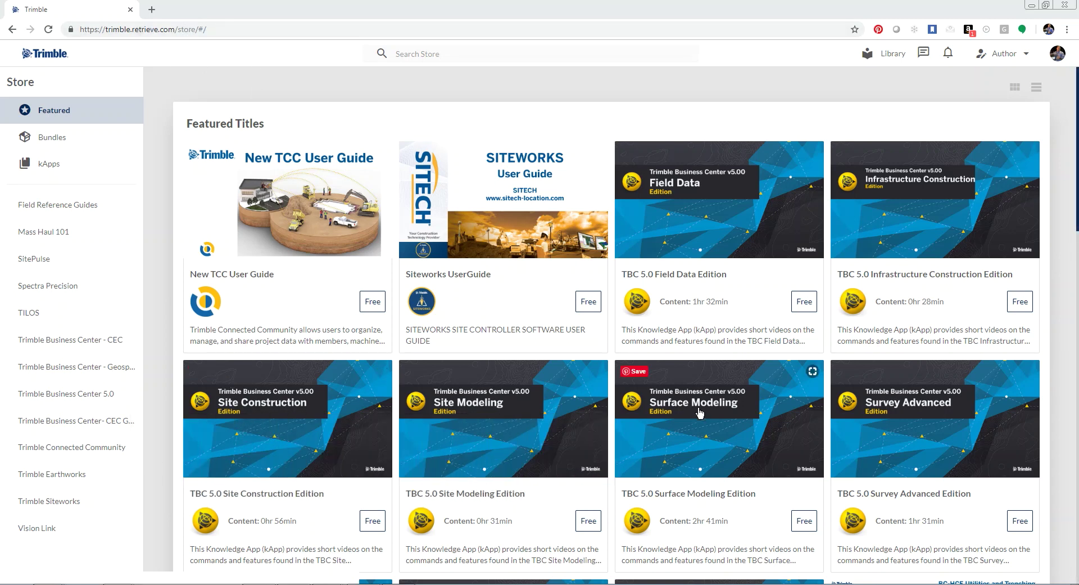
# Step: In the browser's Trimble store, open the TBC 5.0 Surface Modeling Edition title and look through its contents
pyautogui.click(726, 417)
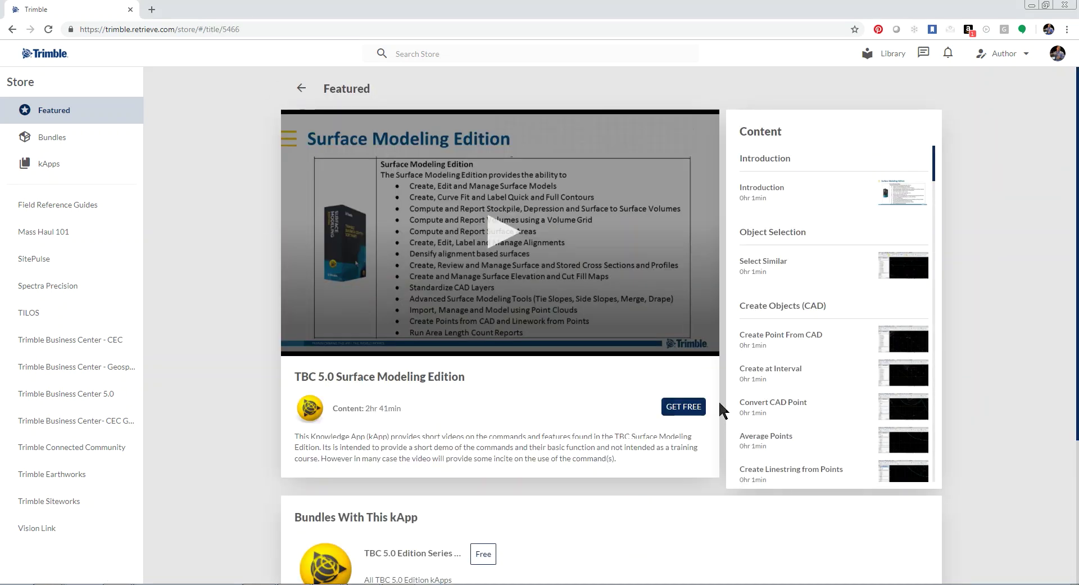
pyautogui.scroll(-15, 816, 243)
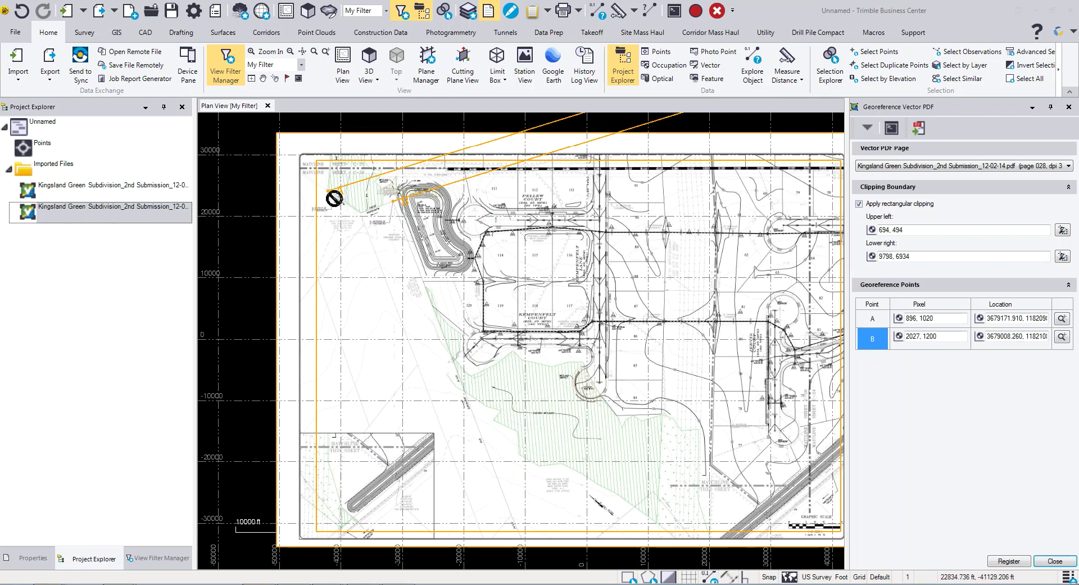
# Step: Check georeference points A and B against the plan's coordinate labels and register page 028 of the Kingsland Green Subdivision vector PDF
pyautogui.scroll(2, 337, 207)
pyautogui.scroll(6, 338, 207)
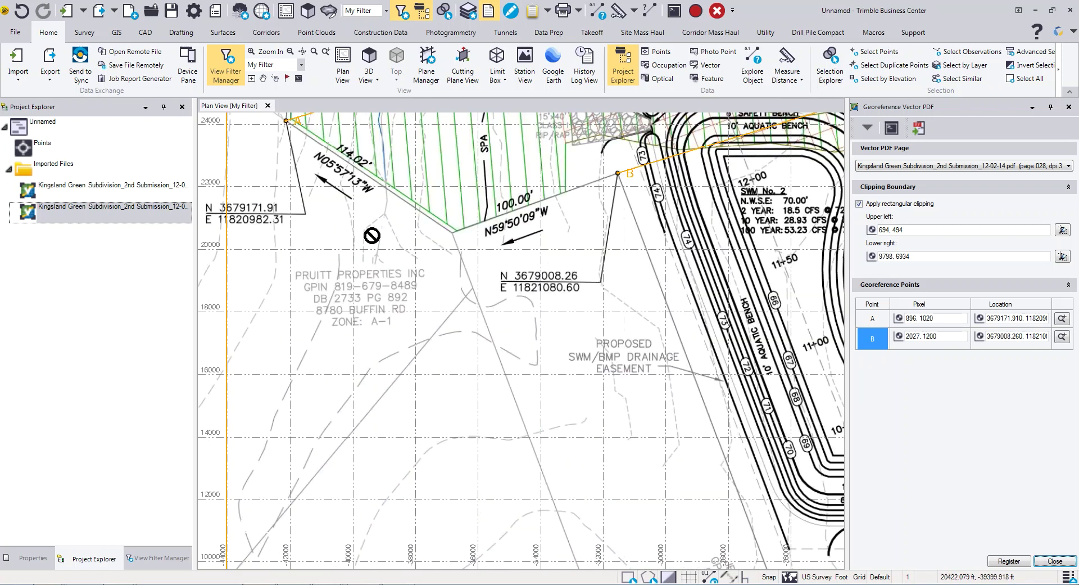
pyautogui.click(1006, 560)
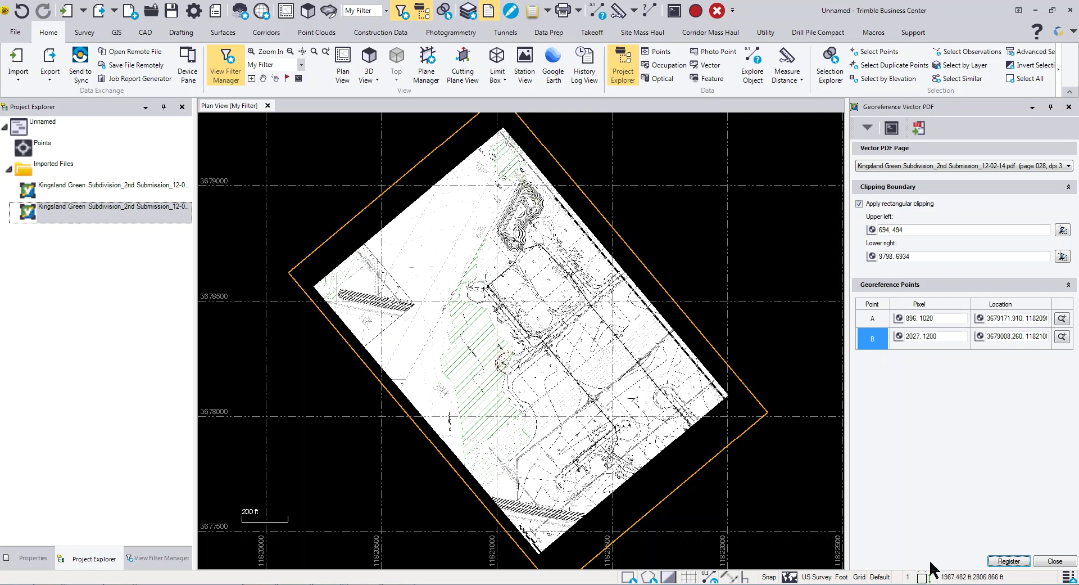
pyautogui.click(1053, 561)
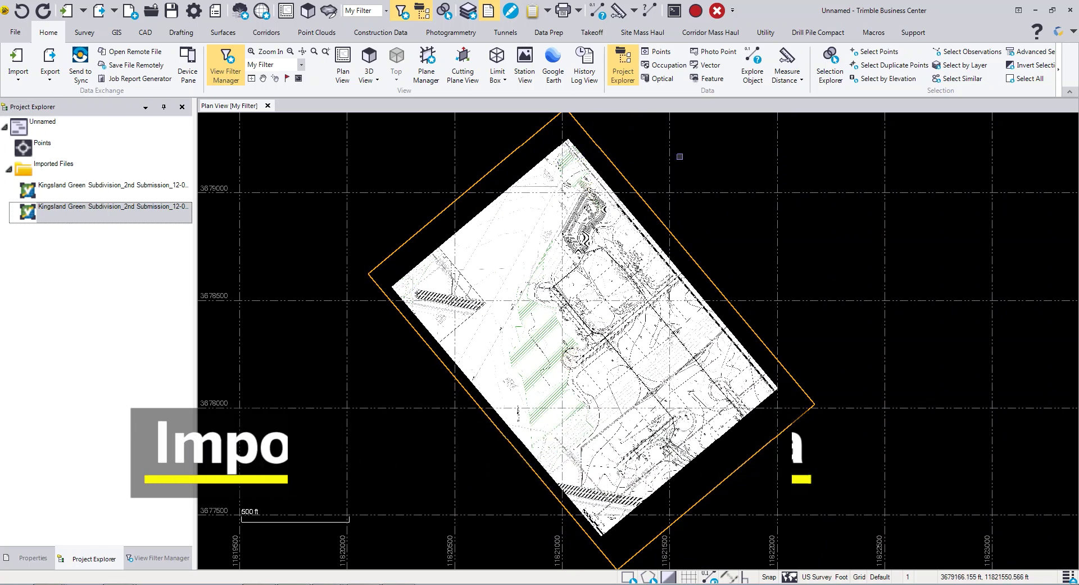
# Step: Import the georeferenced page's vector PDF data, joining dashed lines and discarding raw data while preserving native PDF layers
pyautogui.rightClick(681, 159)
pyautogui.click(703, 312)
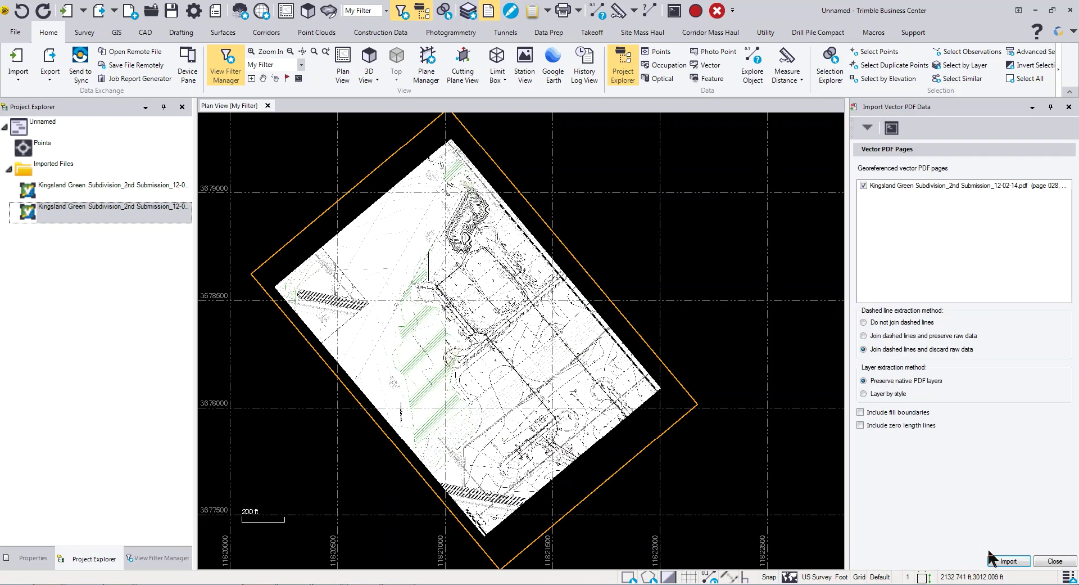
pyautogui.click(1009, 561)
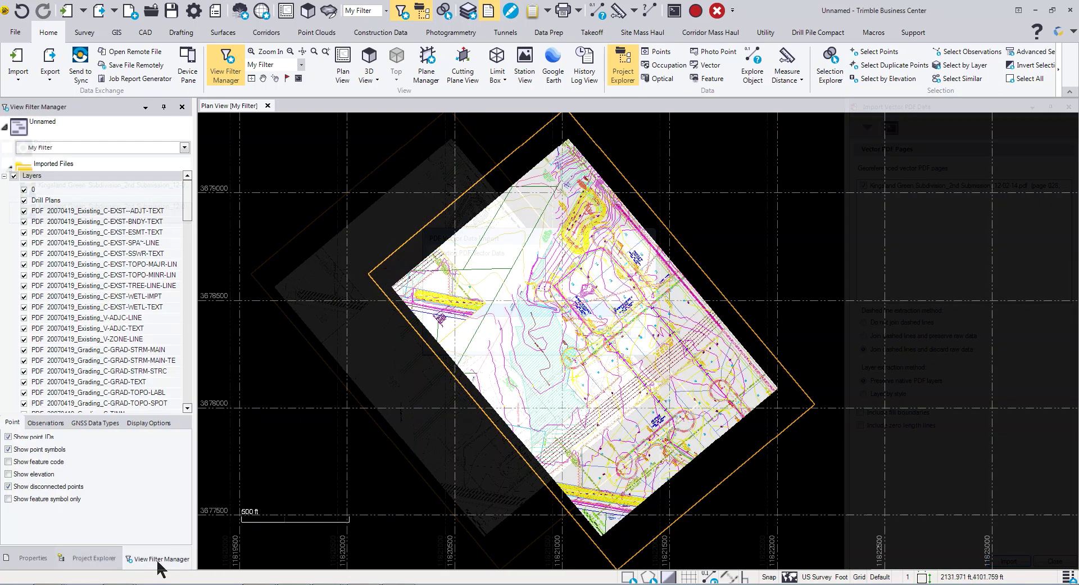
# Step: Hide the georeferenced images in the view filter and inspect the imported linework around the lots
pyautogui.click(108, 560)
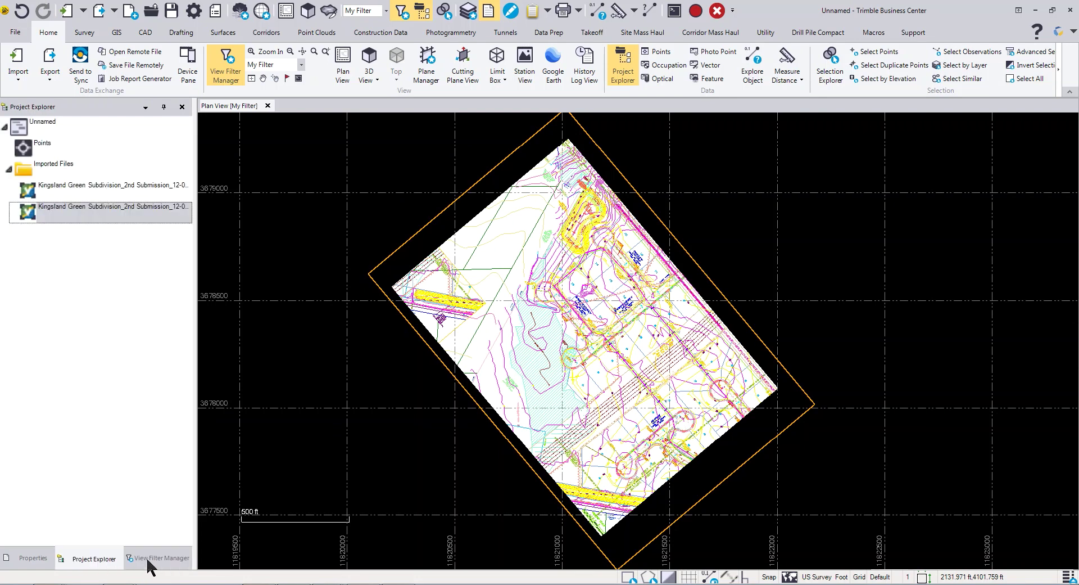
pyautogui.click(149, 558)
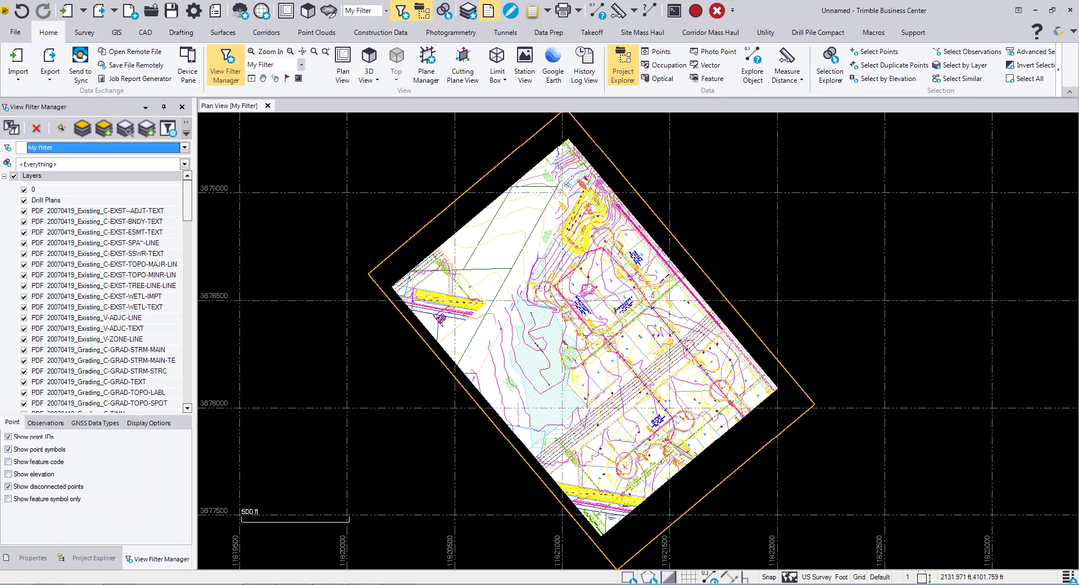
pyautogui.click(4, 175)
pyautogui.click(14, 218)
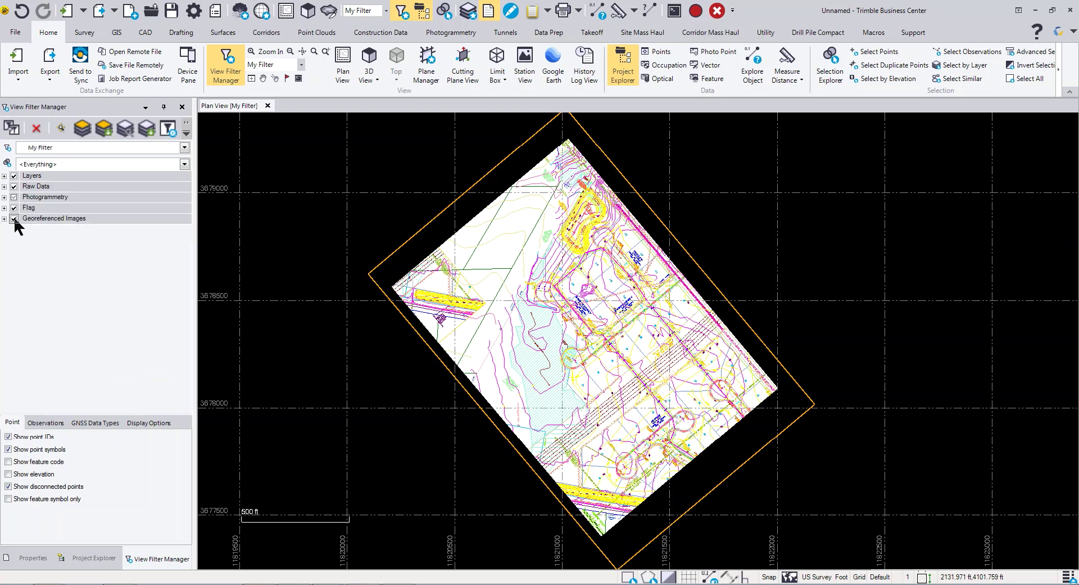
pyautogui.scroll(6, 585, 326)
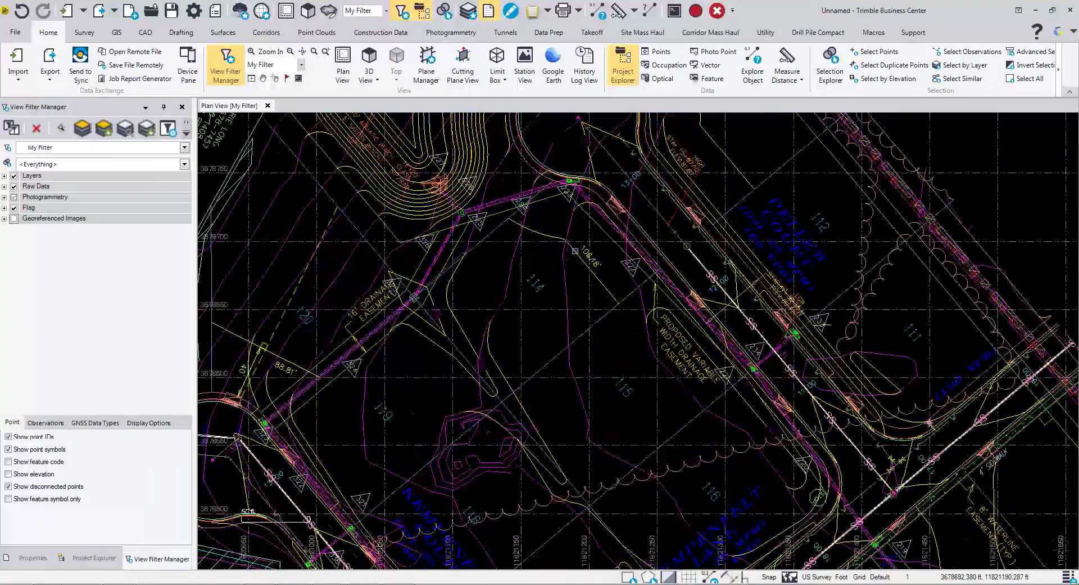
# Step: Label the six lot polygons with the Standard polygon label style on the _Parcel Text layer
pyautogui.click(603, 315)
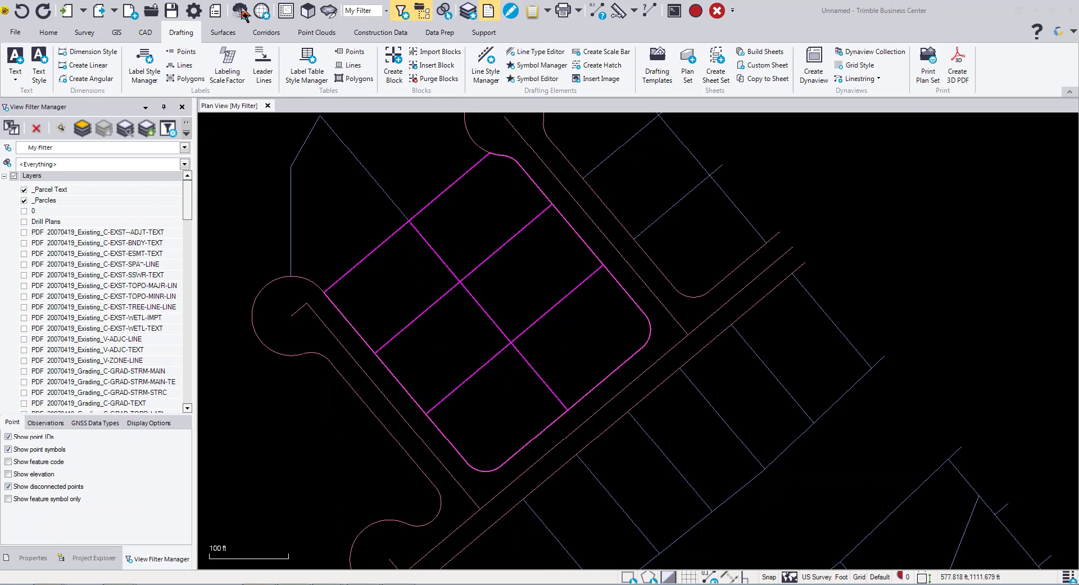
pyautogui.click(189, 78)
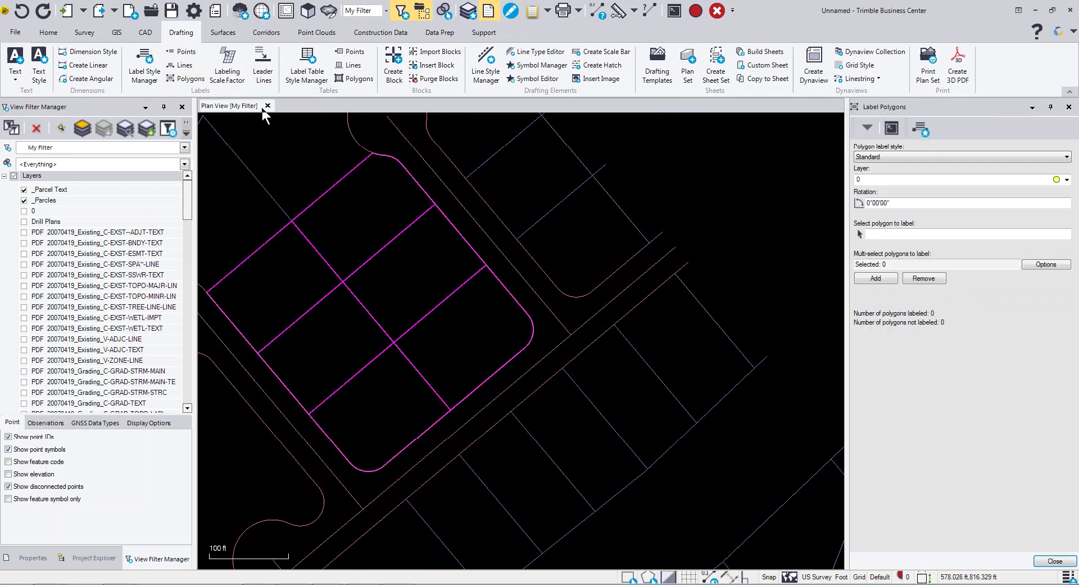
pyautogui.click(1067, 179)
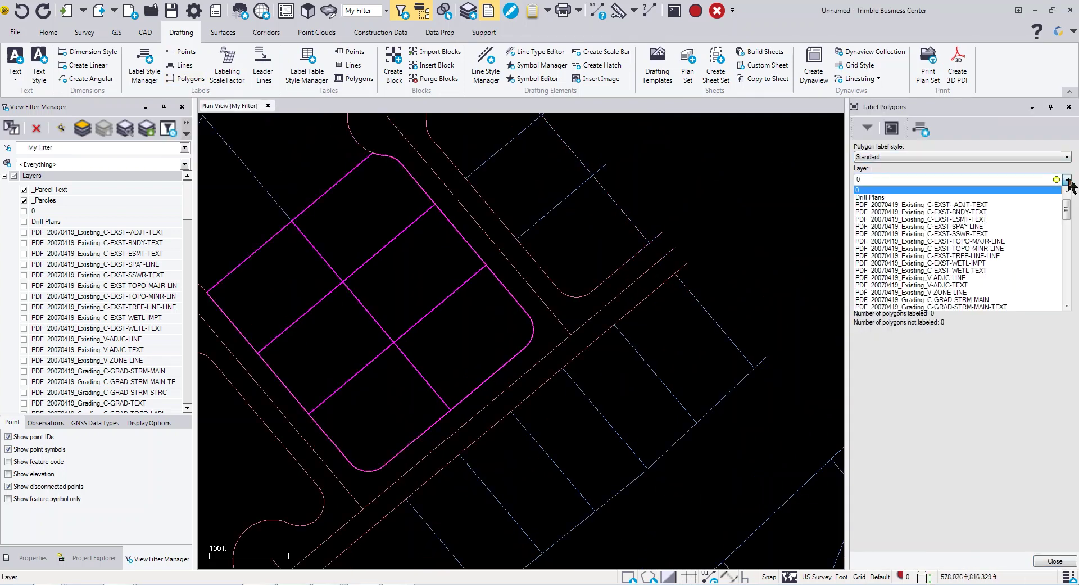
pyautogui.click(898, 191)
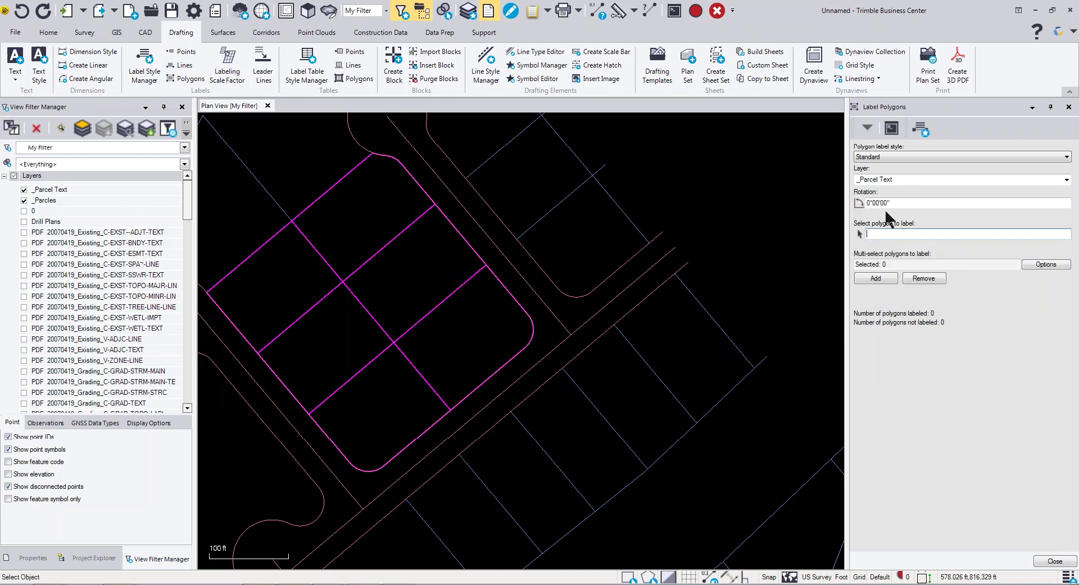
pyautogui.click(870, 235)
pyautogui.click(886, 266)
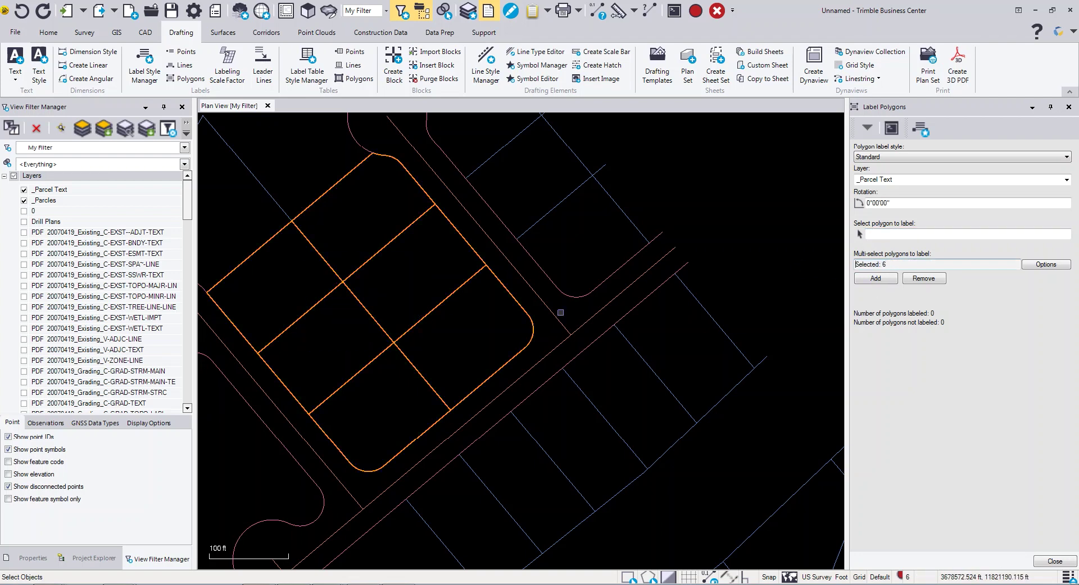
pyautogui.click(875, 278)
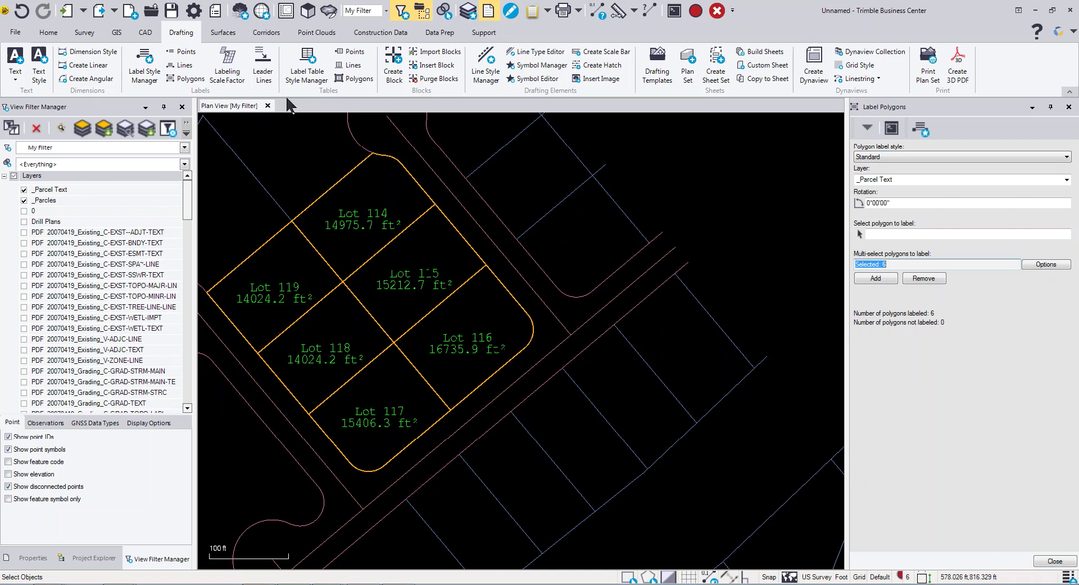
# Step: Label the boundary lines of Lot 115 with the Standard line label style on the _Parcel Text layer
pyautogui.click(179, 66)
pyautogui.click(1017, 156)
pyautogui.click(1055, 184)
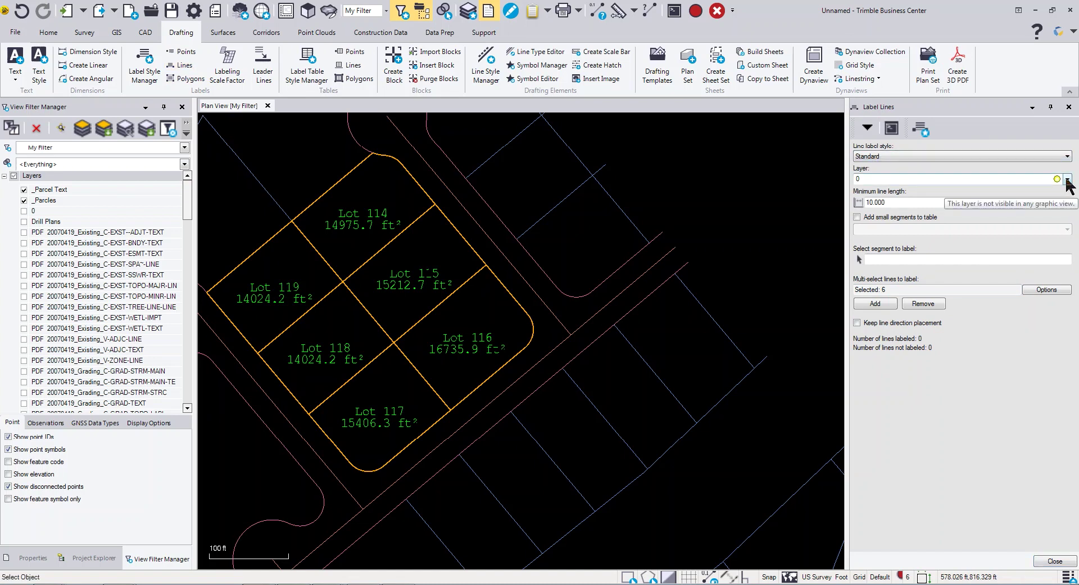
pyautogui.click(1067, 179)
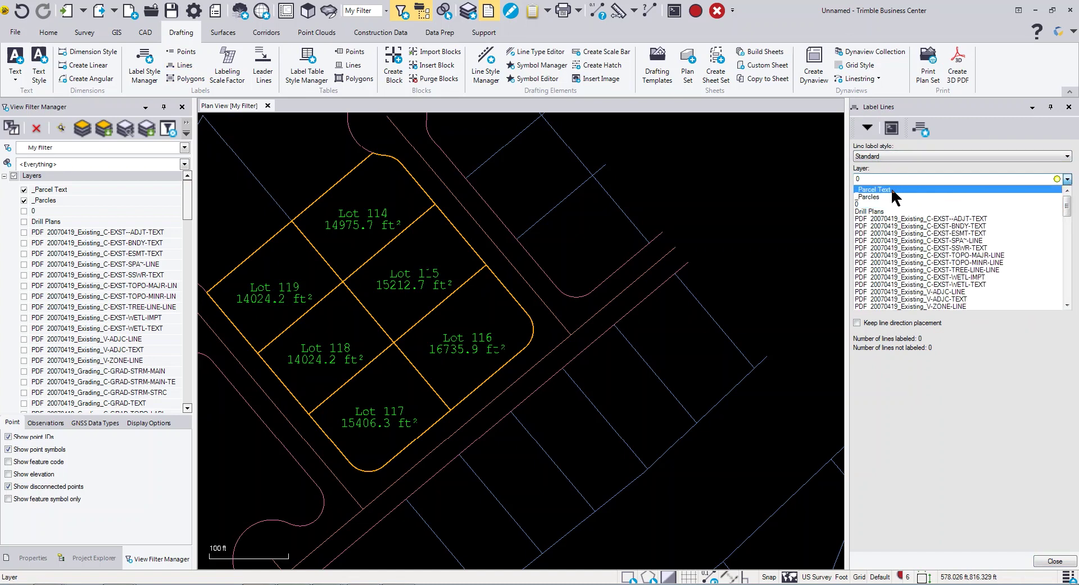
pyautogui.click(893, 190)
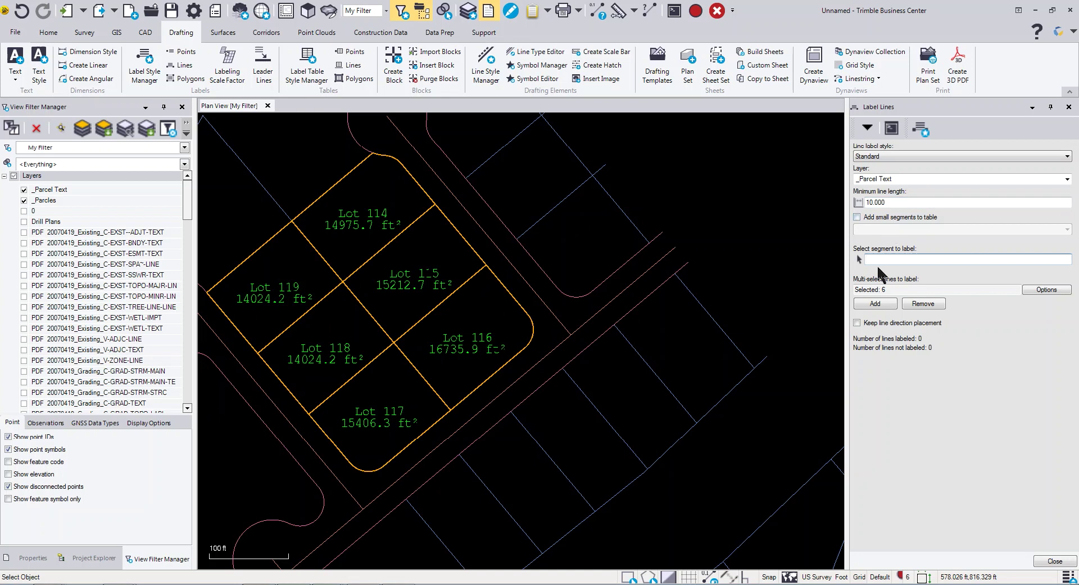
pyautogui.click(881, 289)
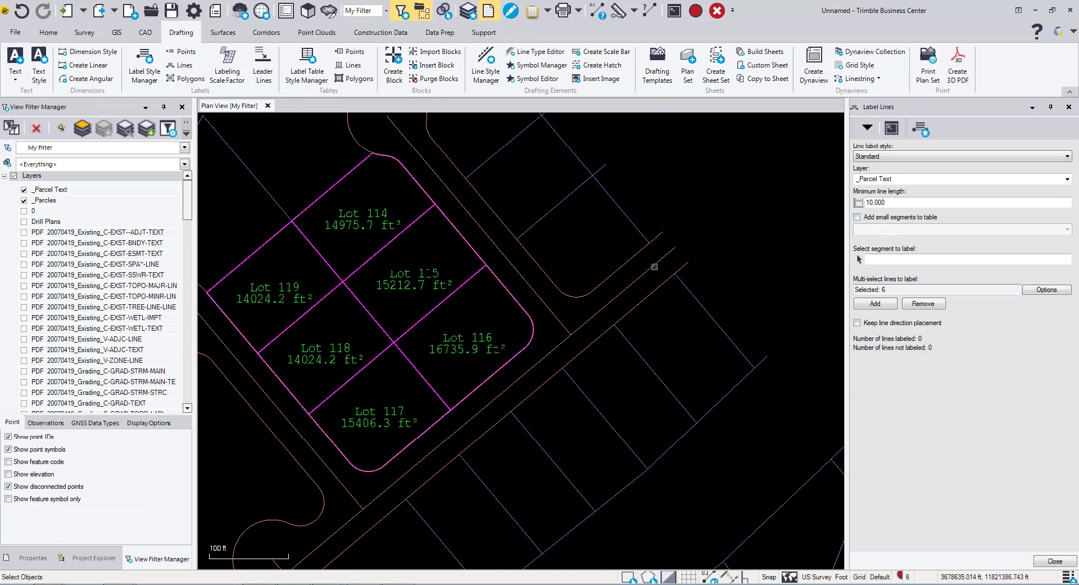
pyautogui.click(444, 300)
pyautogui.click(494, 308)
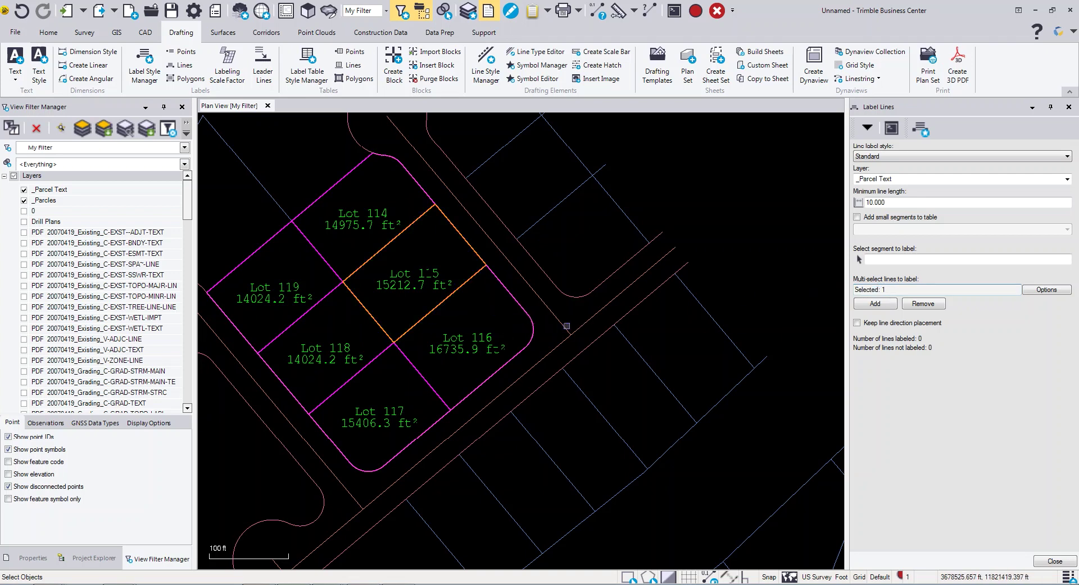
pyautogui.click(874, 303)
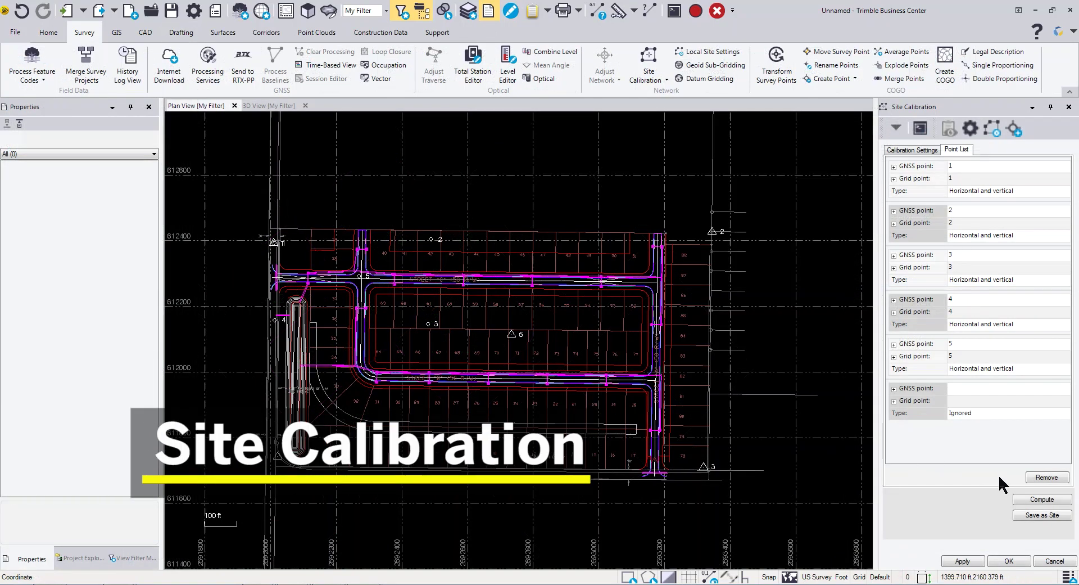
# Step: Compute the site calibration from the five listed GNSS and grid point pairs
pyautogui.click(1038, 501)
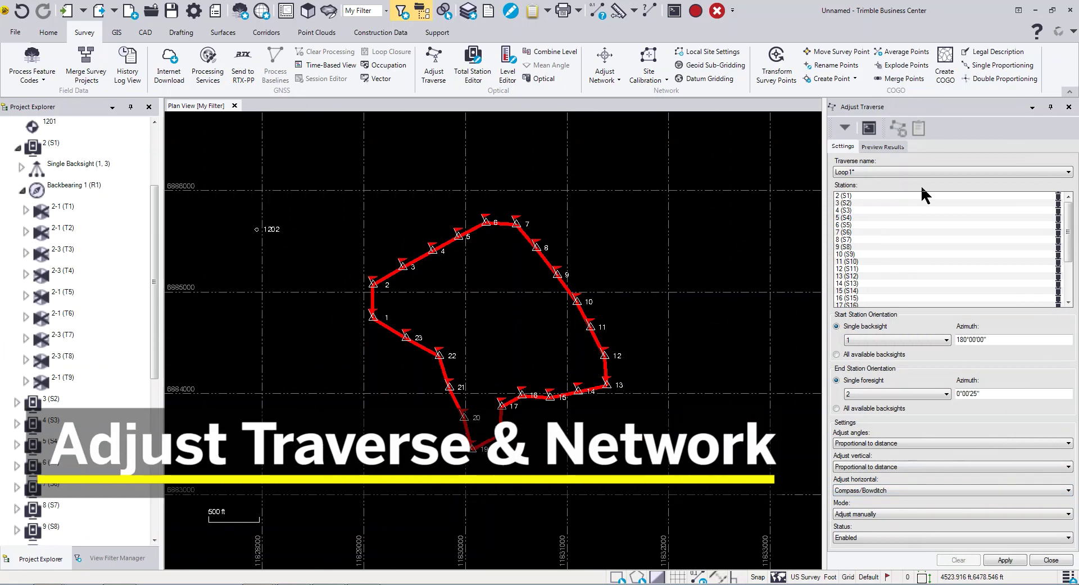
# Step: Preview the adjustment results of the Loop1 traverse and read through the report
pyautogui.click(883, 147)
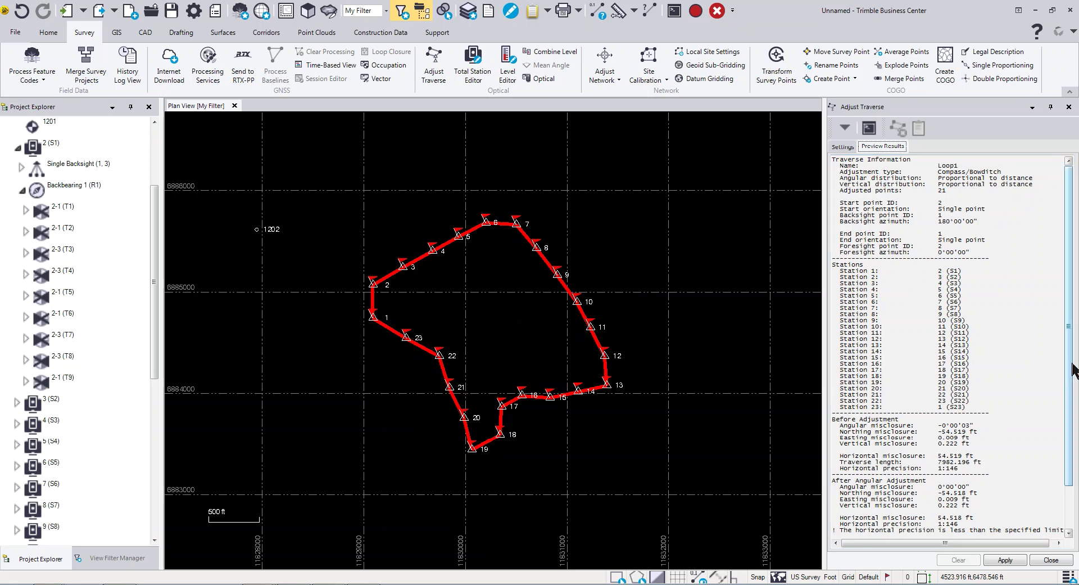
pyautogui.moveTo(1070, 361); pyautogui.dragTo(1068, 445)
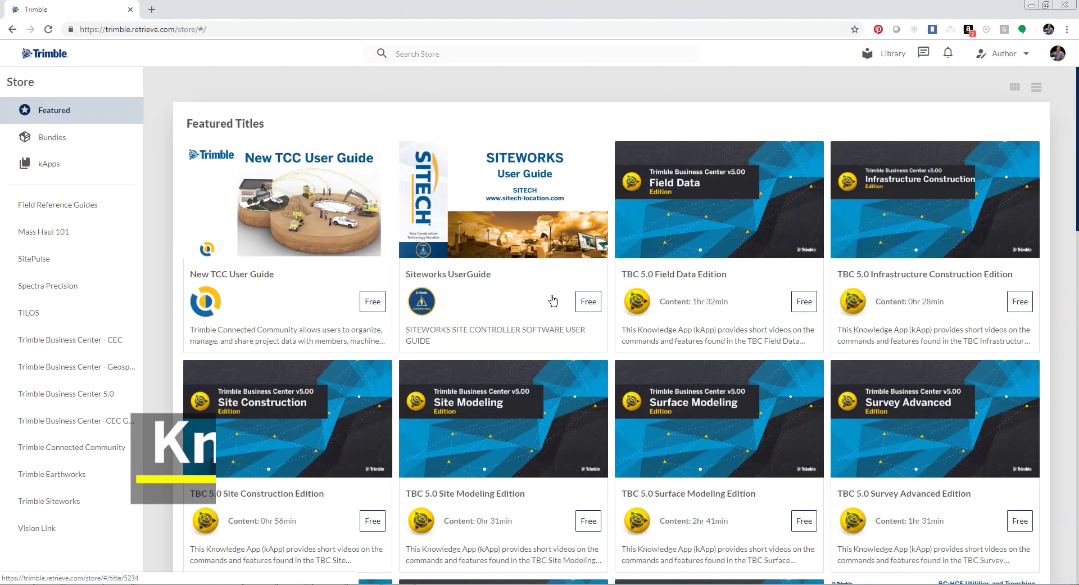
# Step: In the browser's Trimble store, open the TBC 5.0 Survey Intermediate Edition title and look through its contents
pyautogui.scroll(-3, 553, 301)
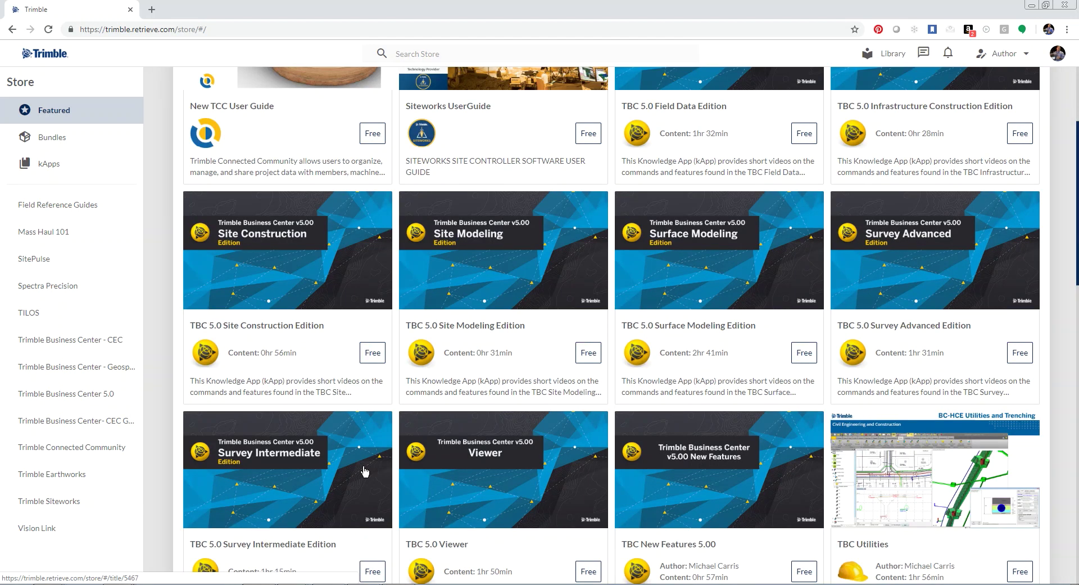
pyautogui.scroll(1, 365, 471)
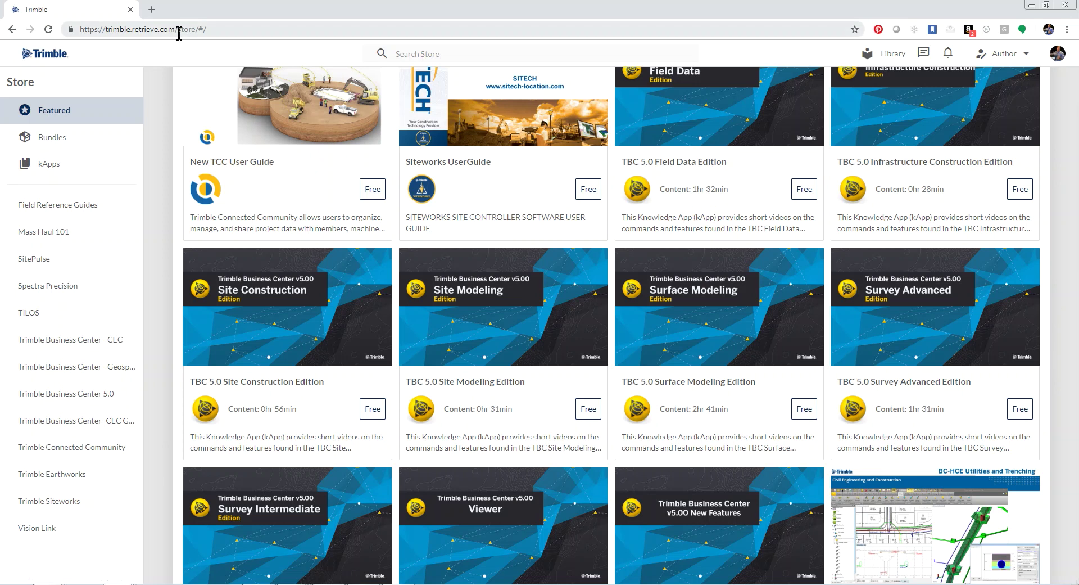
pyautogui.scroll(-5, 186, 338)
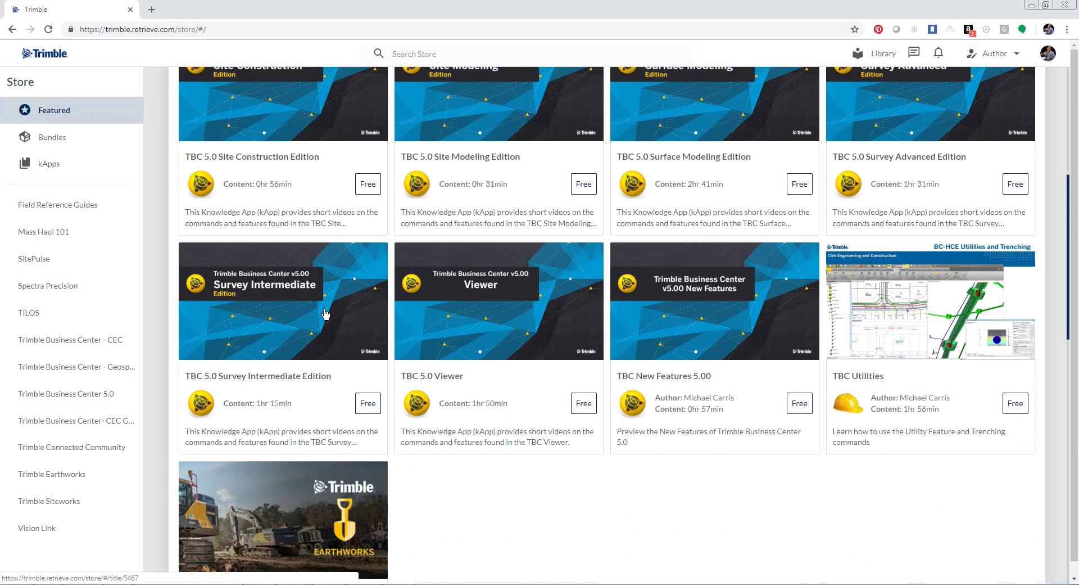
pyautogui.click(54, 110)
pyautogui.scroll(-5, 445, 253)
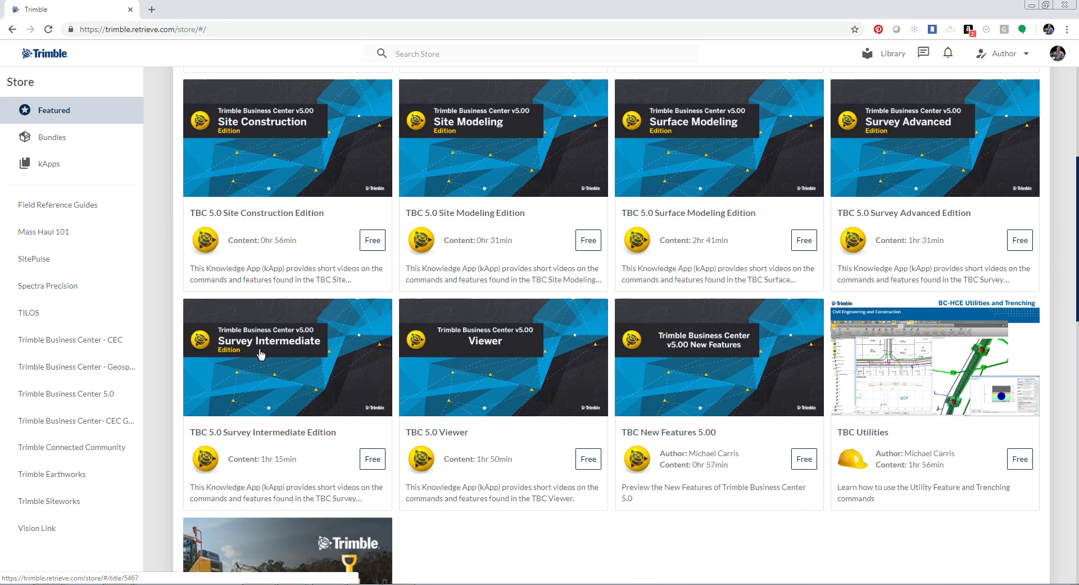
pyautogui.click(275, 363)
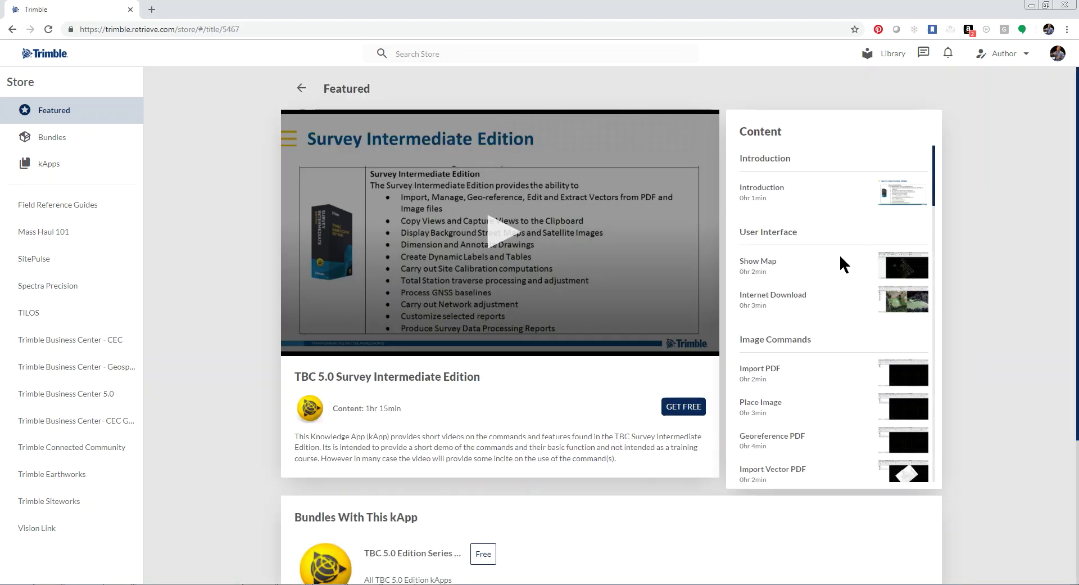
pyautogui.scroll(-7, 841, 241)
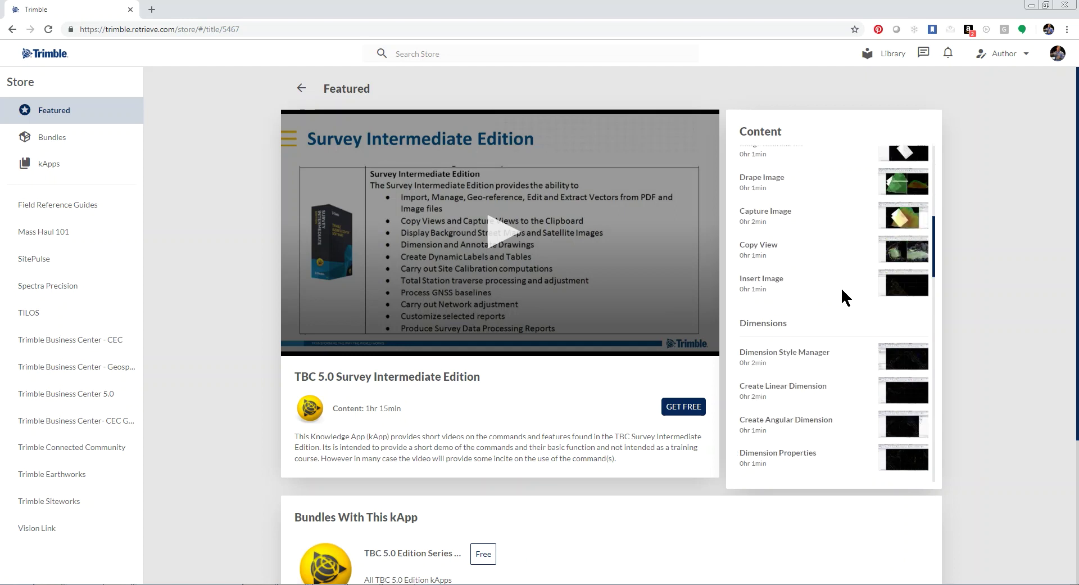
pyautogui.scroll(-10, 841, 295)
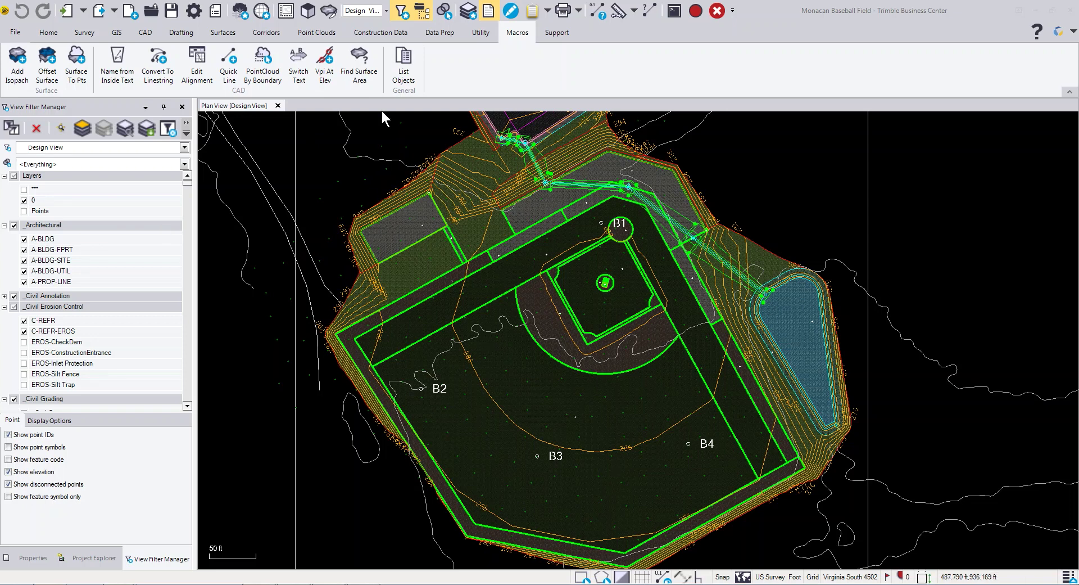
# Step: Use Find Surface Area on the Subgrade surface, expanding to any breakline, to measure the baseball infield's inner square
pyautogui.click(375, 74)
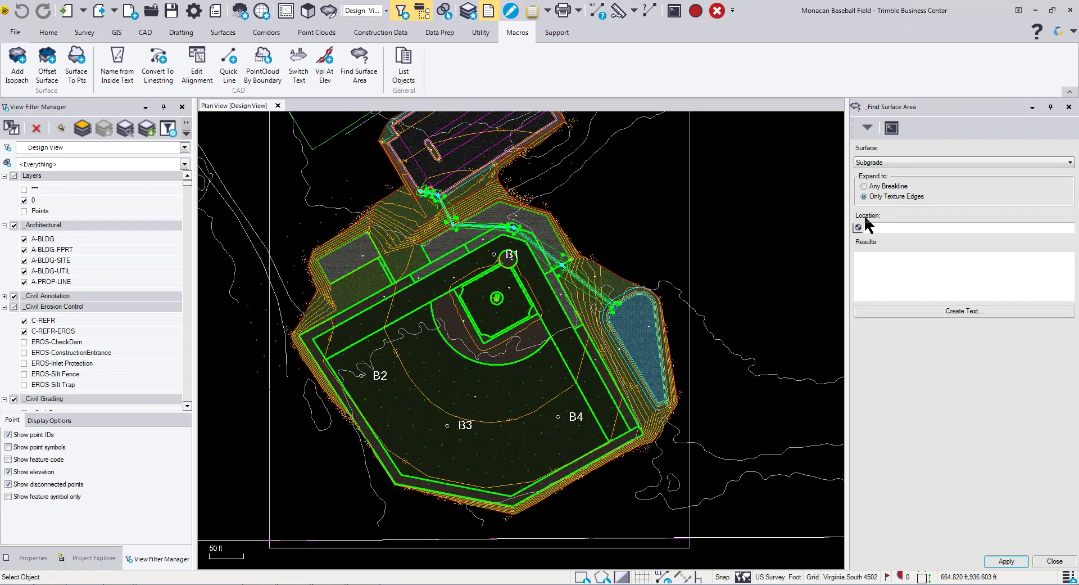
pyautogui.click(868, 186)
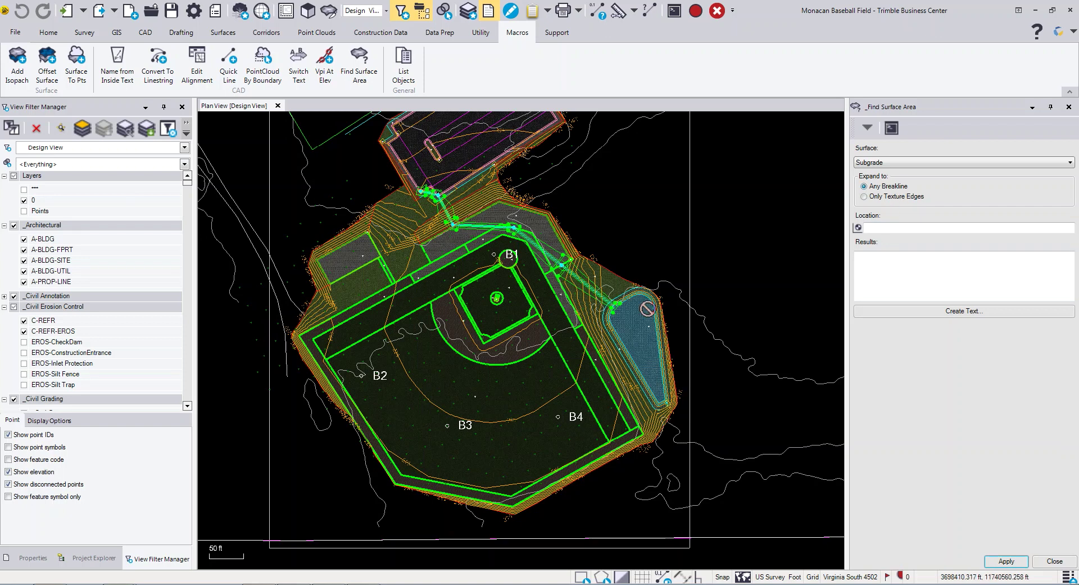
pyautogui.click(887, 227)
pyautogui.scroll(3, 536, 268)
pyautogui.click(472, 326)
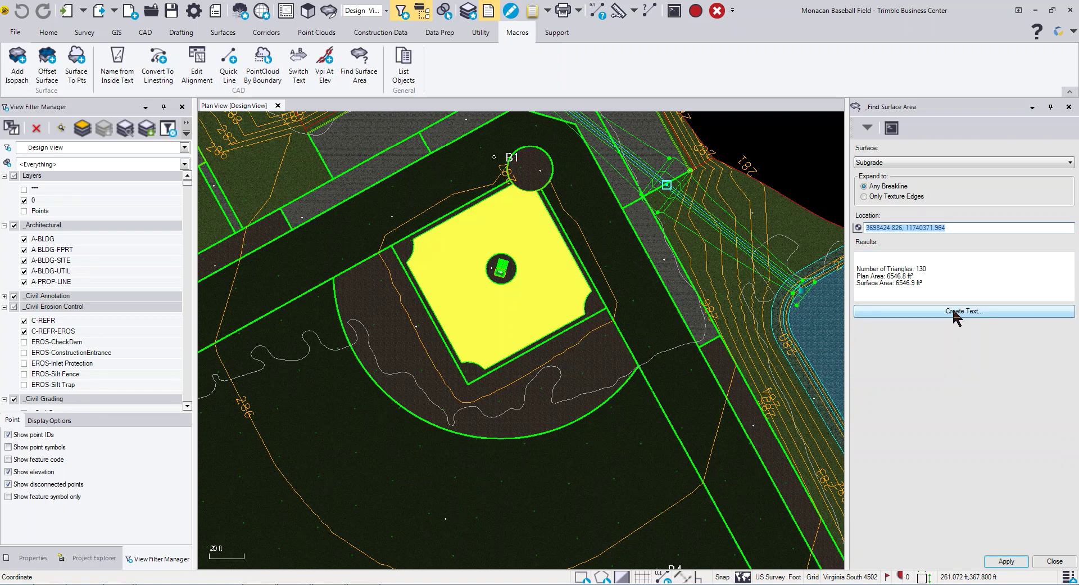
# Step: Measure the surface area of the pond's bottom on the Subgrade surface, expanding to any breakline
pyautogui.click(881, 201)
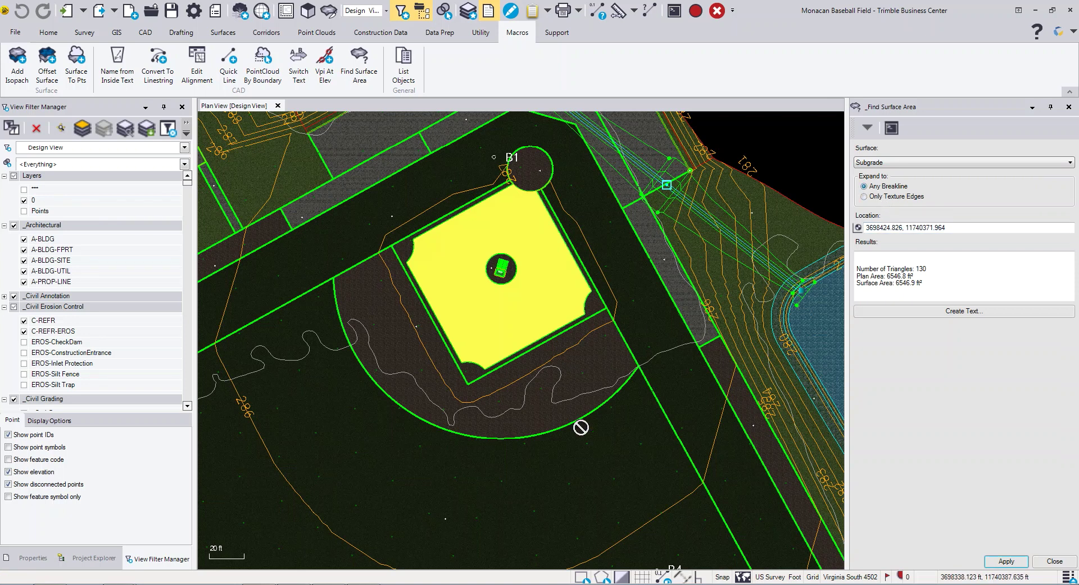
pyautogui.click(956, 227)
pyautogui.click(277, 510)
pyautogui.scroll(-4, 405, 475)
pyautogui.click(672, 430)
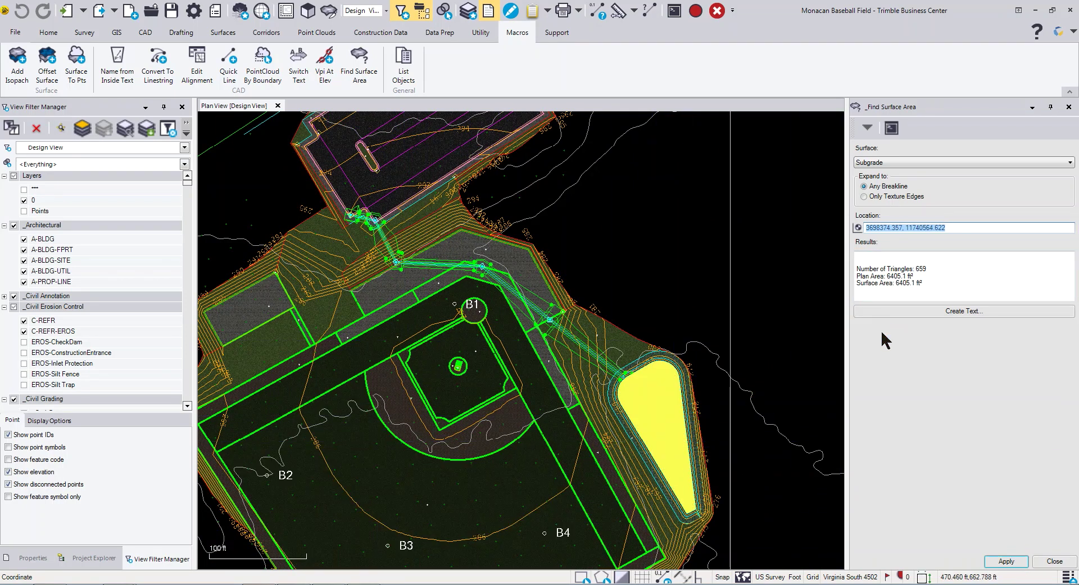
# Step: Expand the surface area search only to texture edges and measure the areas around the infield and the home plate circle
pyautogui.click(871, 197)
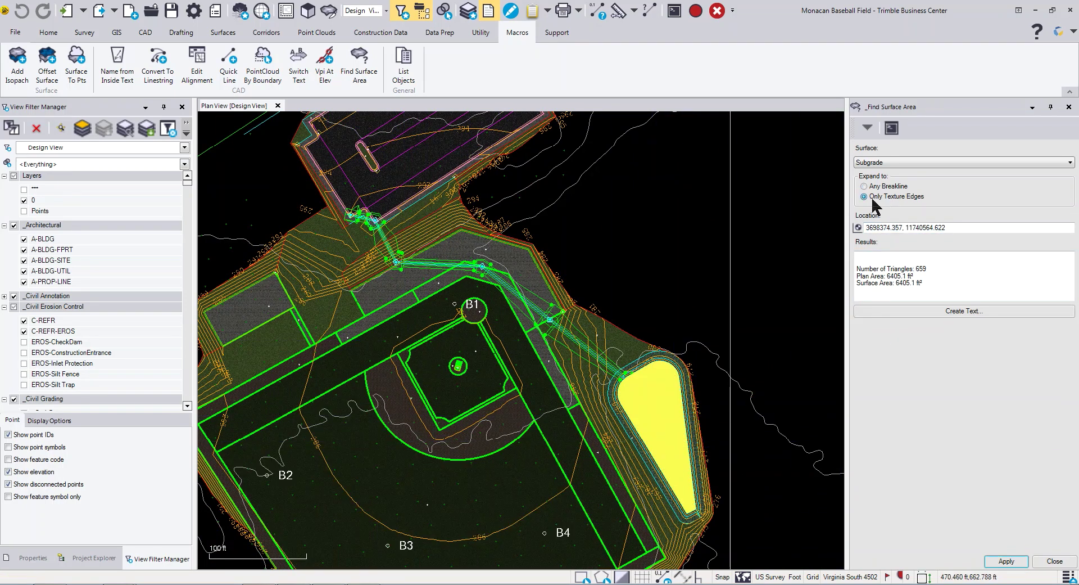
pyautogui.click(945, 228)
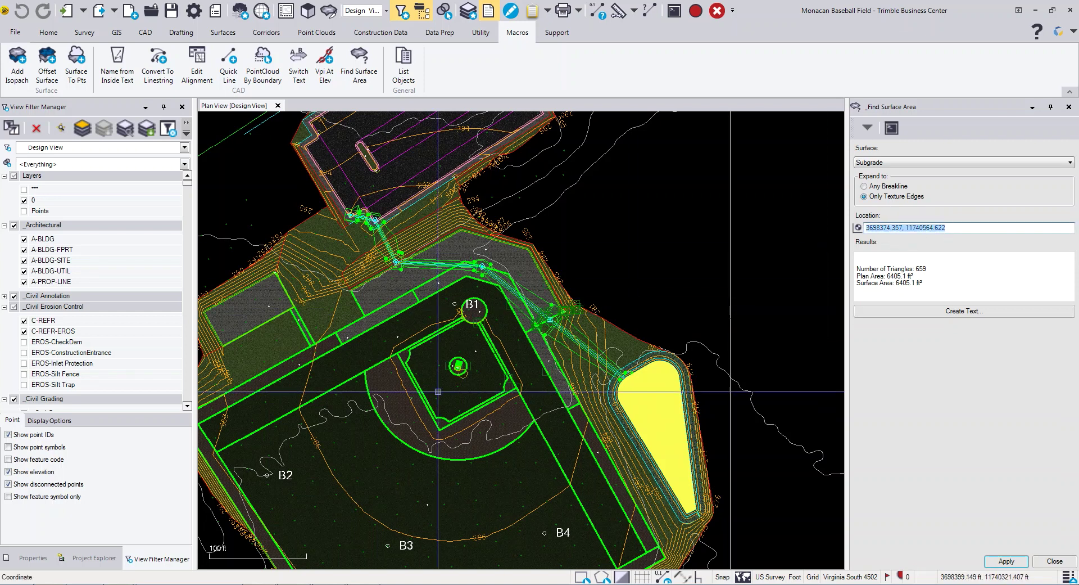
pyautogui.scroll(3, 418, 415)
pyautogui.click(384, 353)
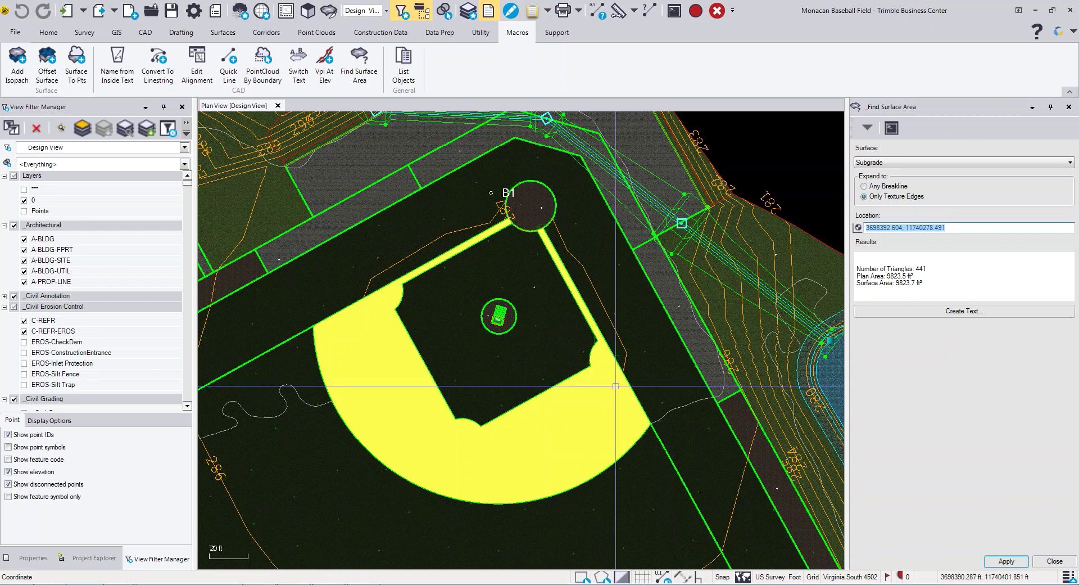
pyautogui.click(528, 212)
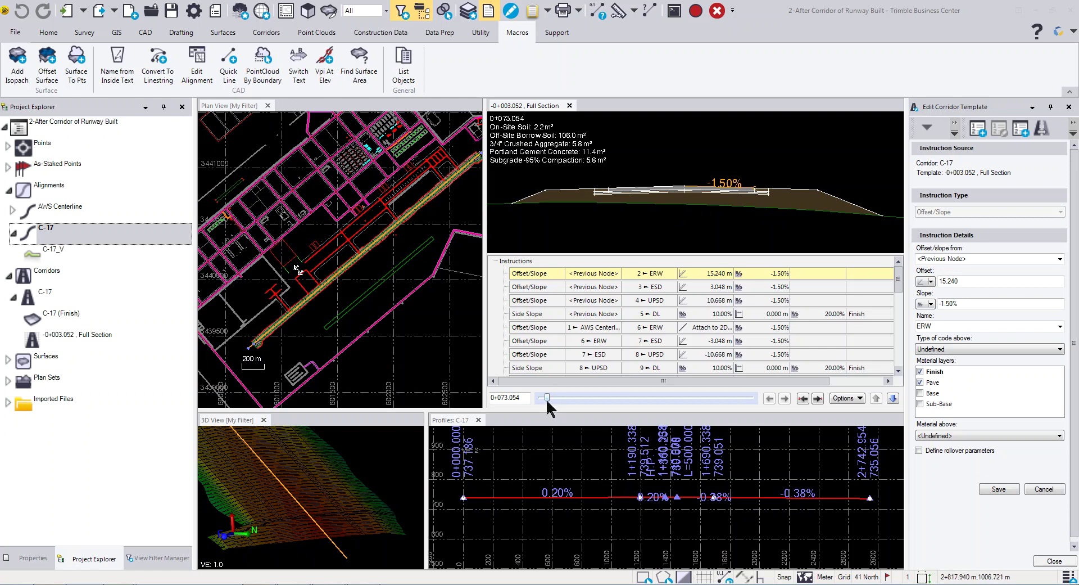
# Step: Step the C-17 corridor template's cross-section preview forward along the runway, through station 0+143.911 and beyond
pyautogui.moveTo(547, 396); pyautogui.dragTo(552, 396)
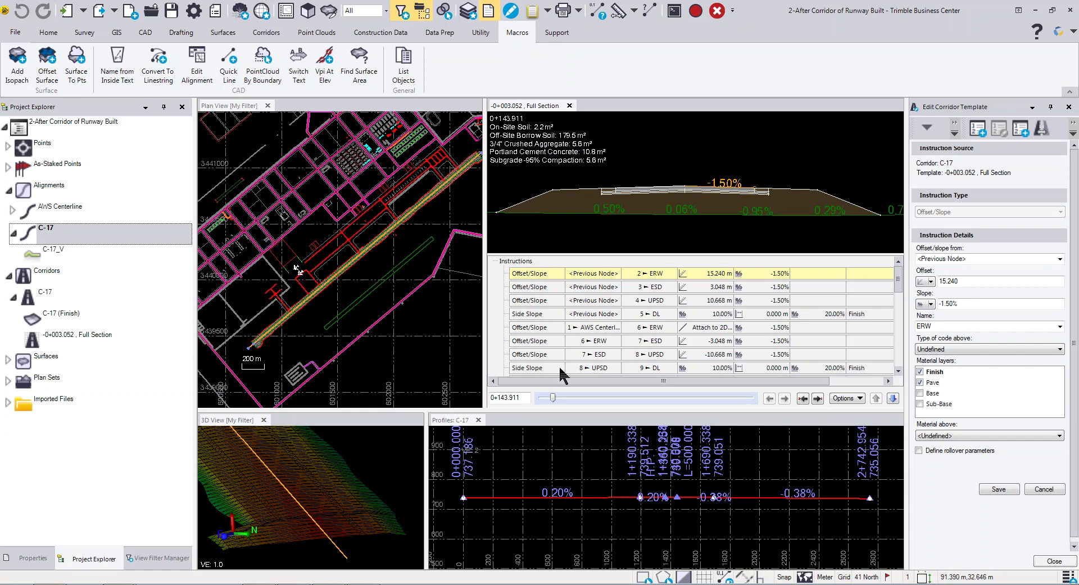
pyautogui.moveTo(552, 397); pyautogui.dragTo(612, 397)
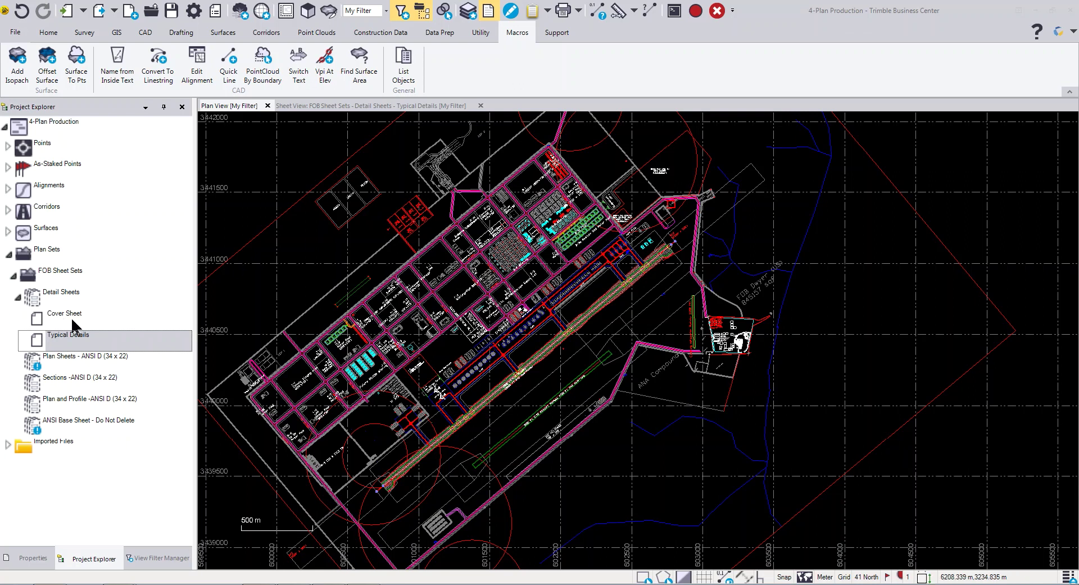
# Step: View the Typical Details sheet and examine the general information in the project settings that feeds its title block
pyautogui.click(346, 108)
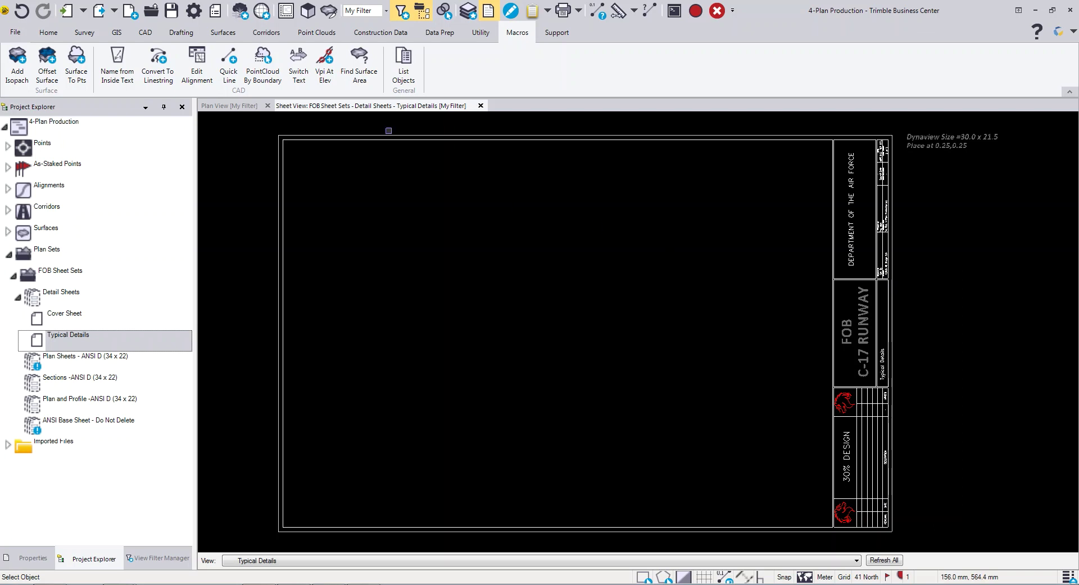
pyautogui.click(194, 12)
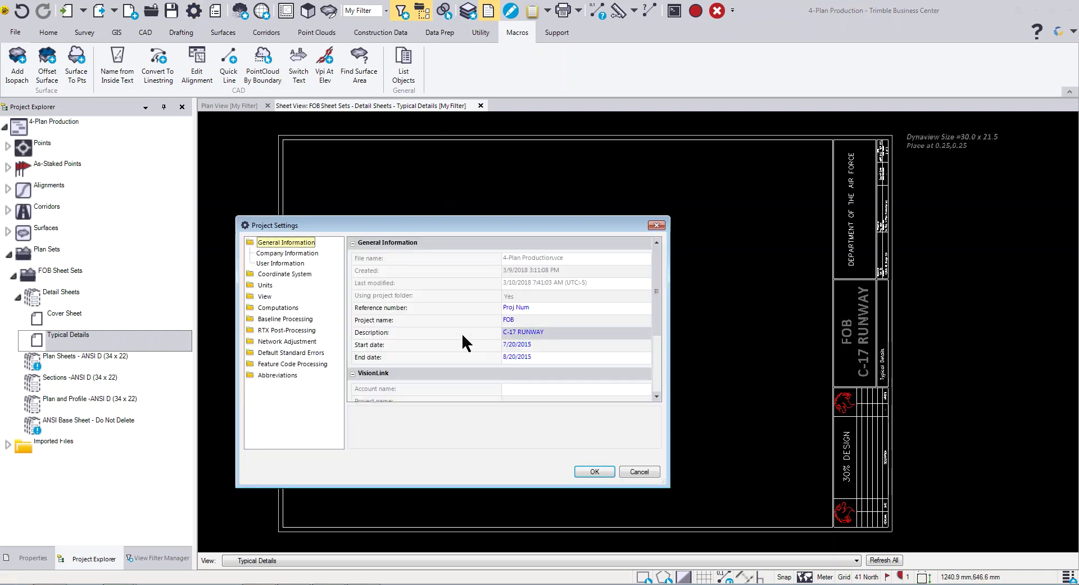
pyautogui.press('Escape')
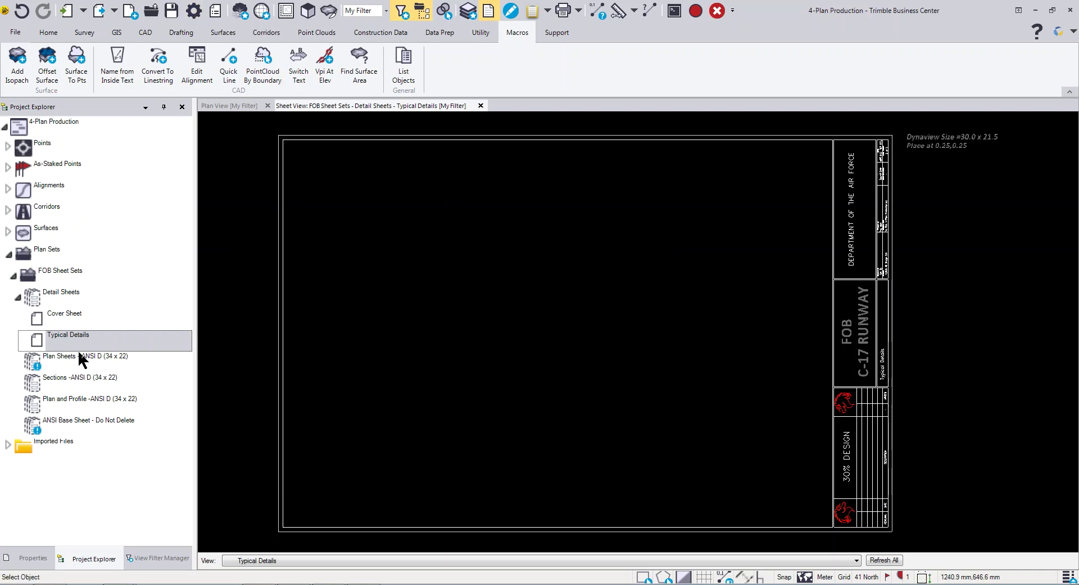
# Step: Build the sheets of the Sections -ANSI D (34 x 22) sheet set and look through the sheet list
pyautogui.rightClick(73, 377)
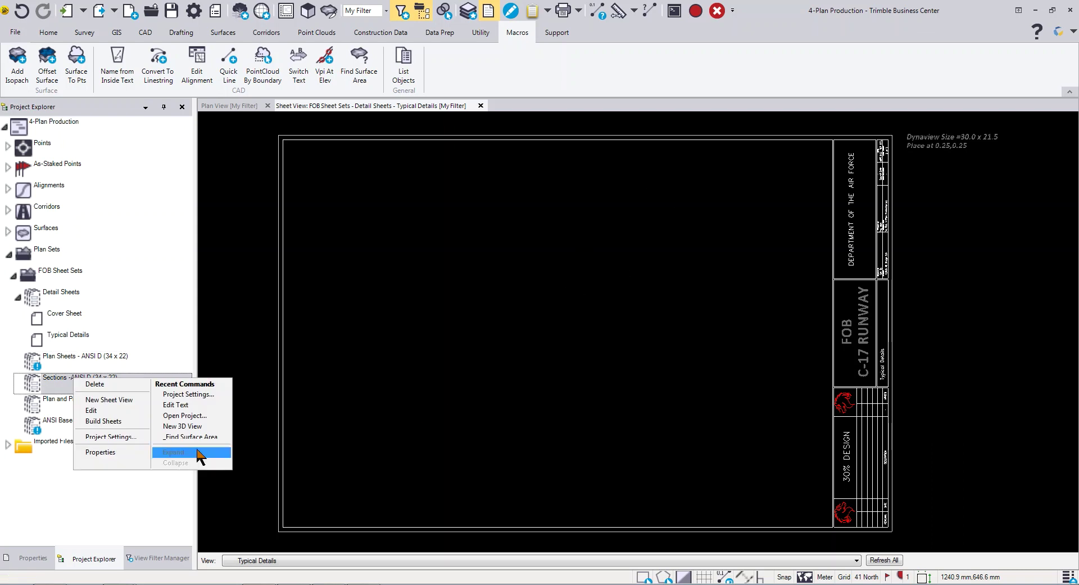
pyautogui.click(112, 421)
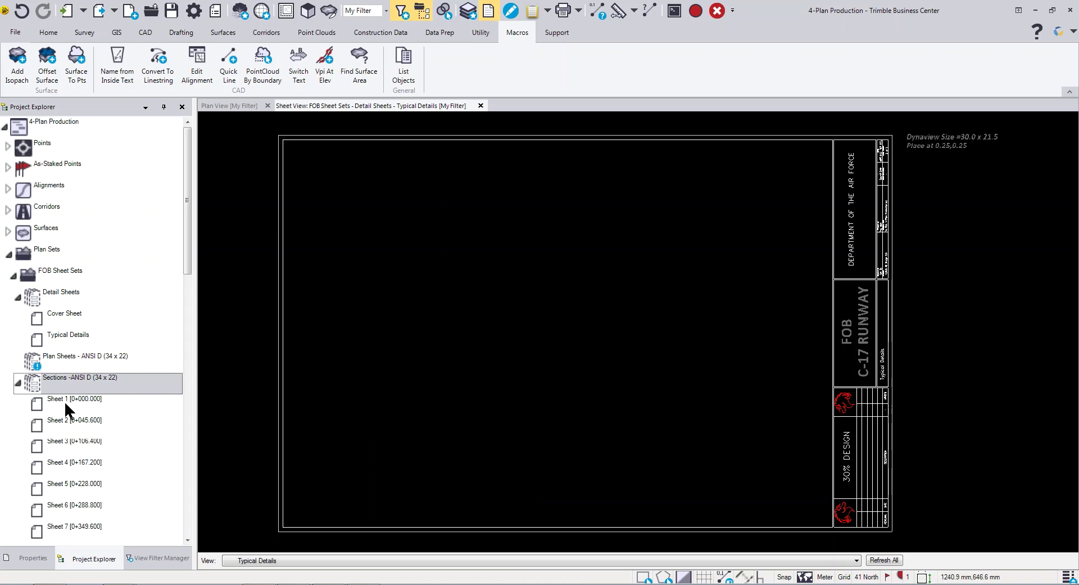
pyautogui.scroll(-3, 102, 414)
pyautogui.scroll(-2, 103, 421)
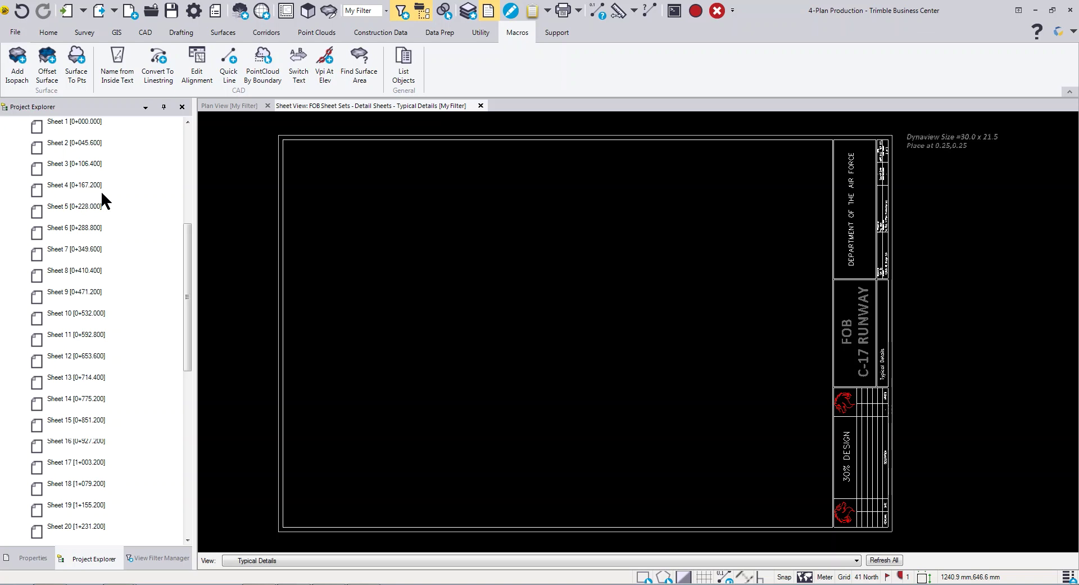
# Step: Show the Sheet 10 [0+532.000] cross-section sheet in the sheet view and look at its sections
pyautogui.click(79, 210)
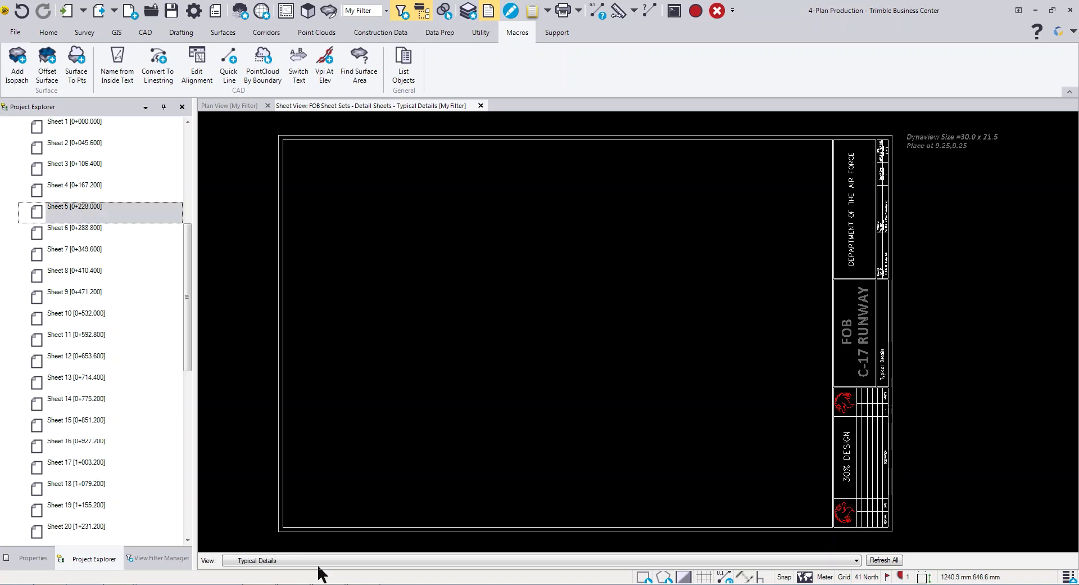
pyautogui.rightClick(106, 207)
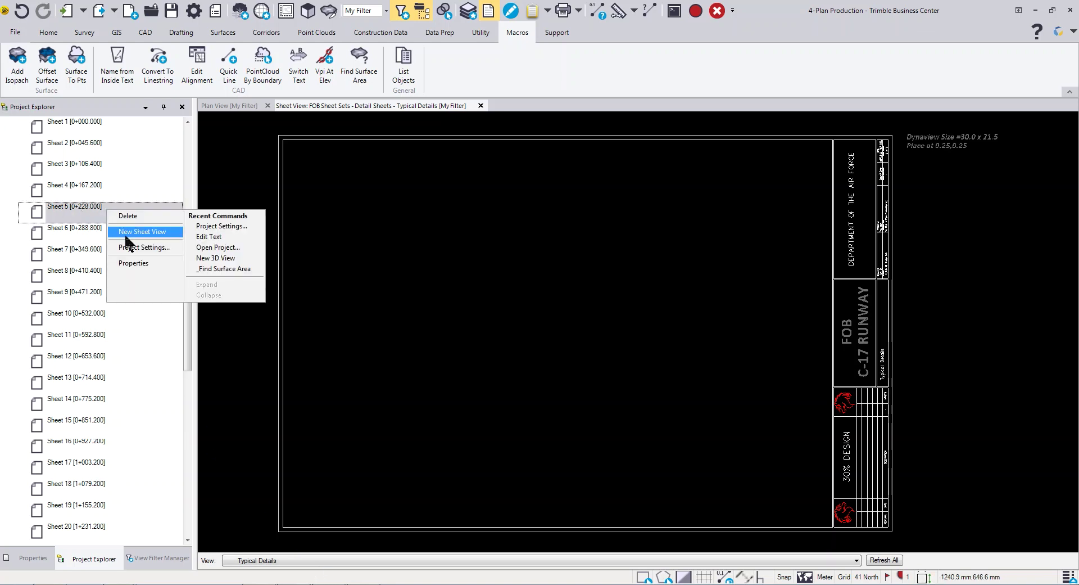
pyautogui.click(281, 561)
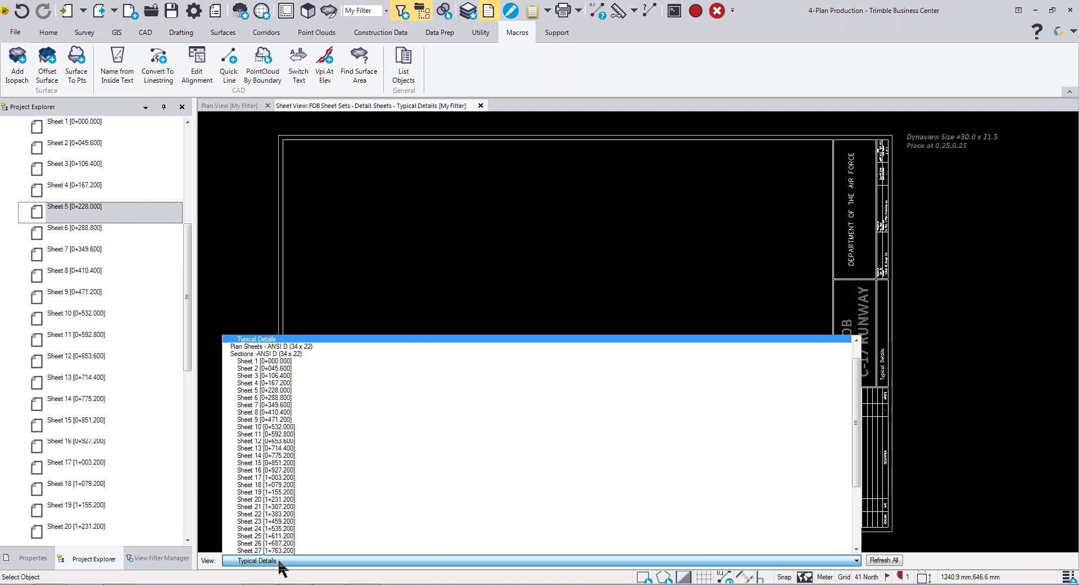
pyautogui.click(264, 426)
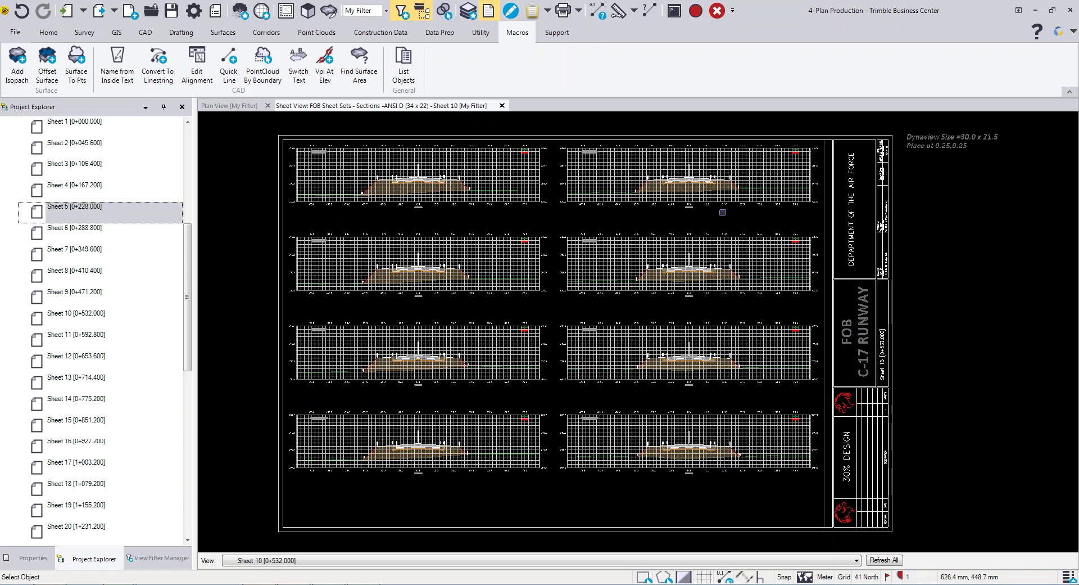
pyautogui.scroll(5, 693, 187)
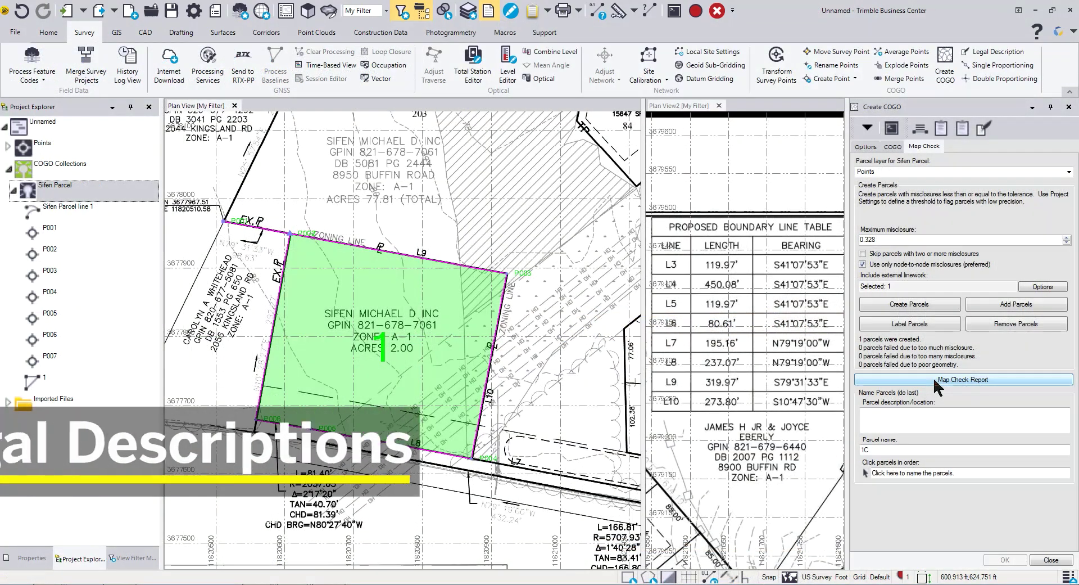
# Step: Generate the map check report for the green parcel and write its clockwise legal description to an RTF file
pyautogui.click(934, 383)
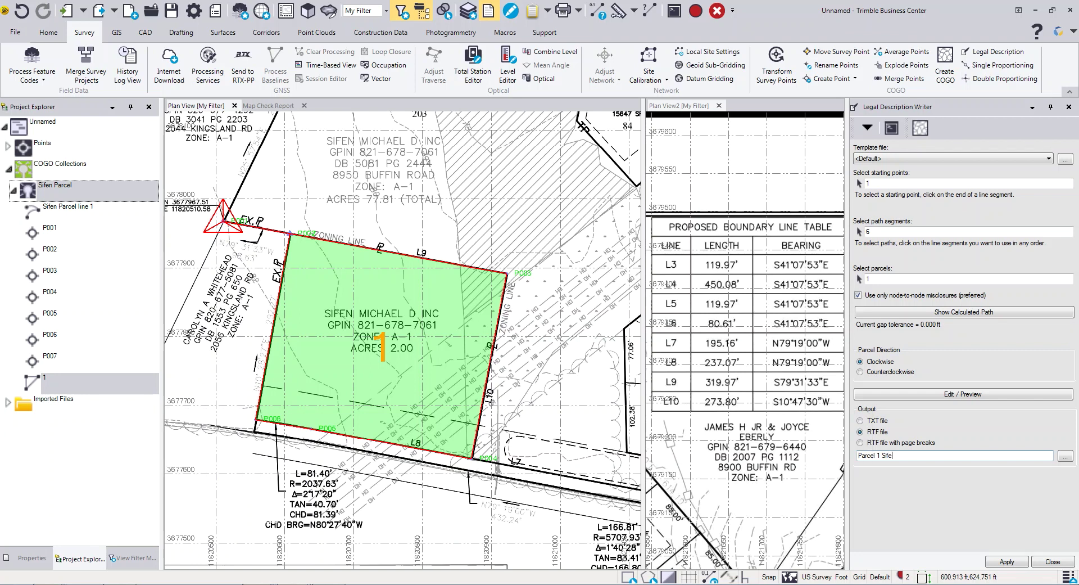
pyautogui.click(1010, 564)
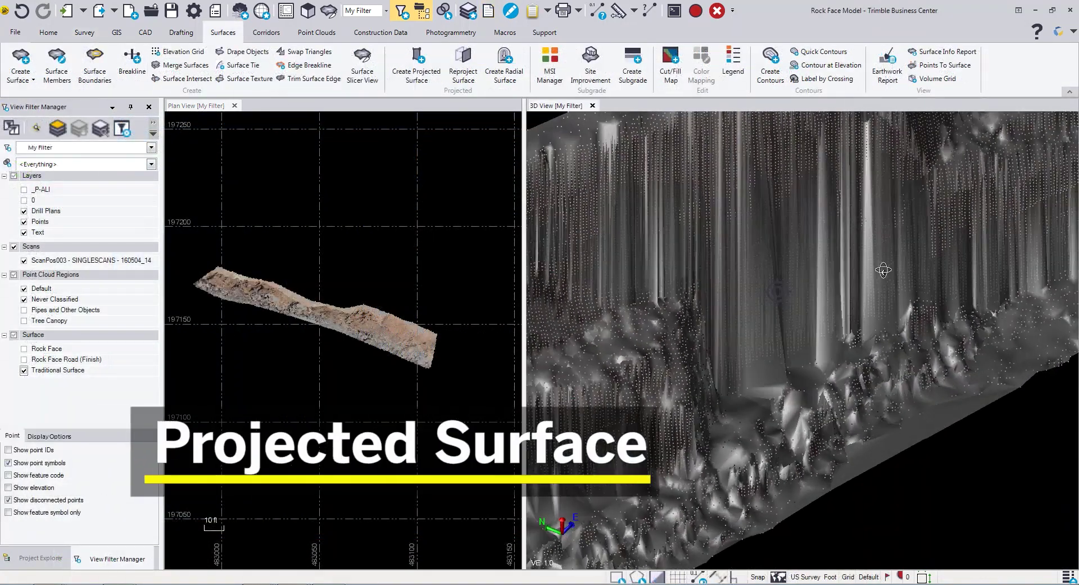
# Step: Select the Traditional Surface in the 3D view and examine its triangulation along the steep rock face
pyautogui.moveTo(883, 271); pyautogui.dragTo(881, 271)
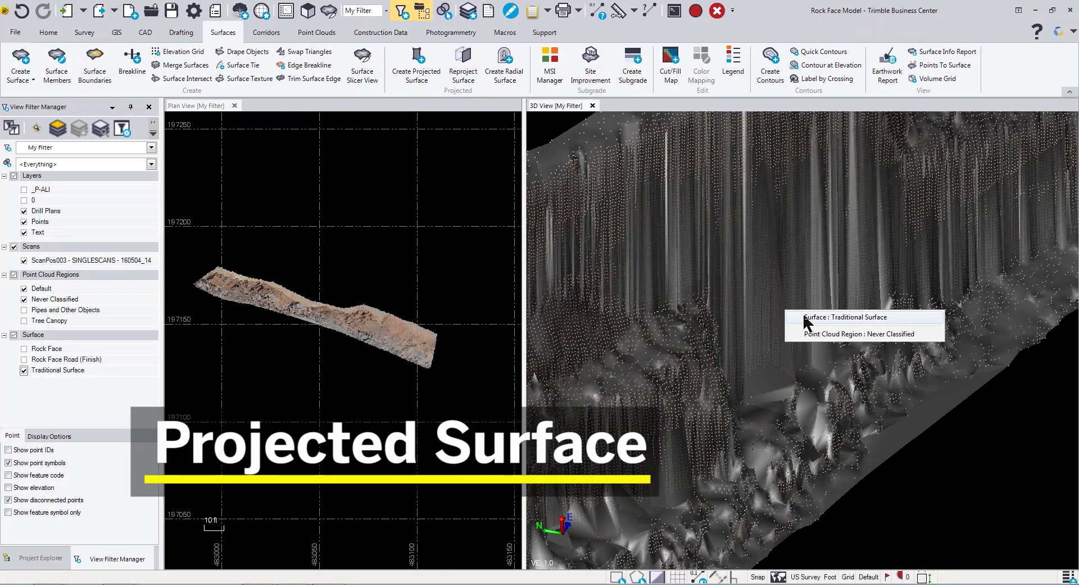
pyautogui.click(786, 306)
pyautogui.moveTo(703, 304); pyautogui.dragTo(647, 316)
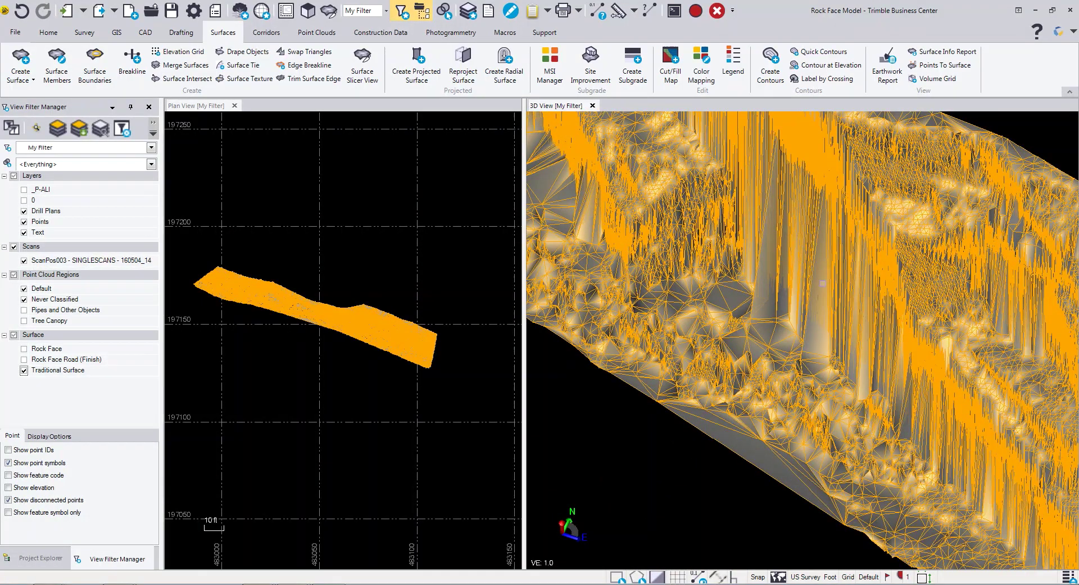
pyautogui.moveTo(800, 324)
pyautogui.mouseDown()
pyautogui.moveTo(922, 326)
pyautogui.moveTo(899, 360)
pyautogui.moveTo(815, 332)
pyautogui.mouseUp()
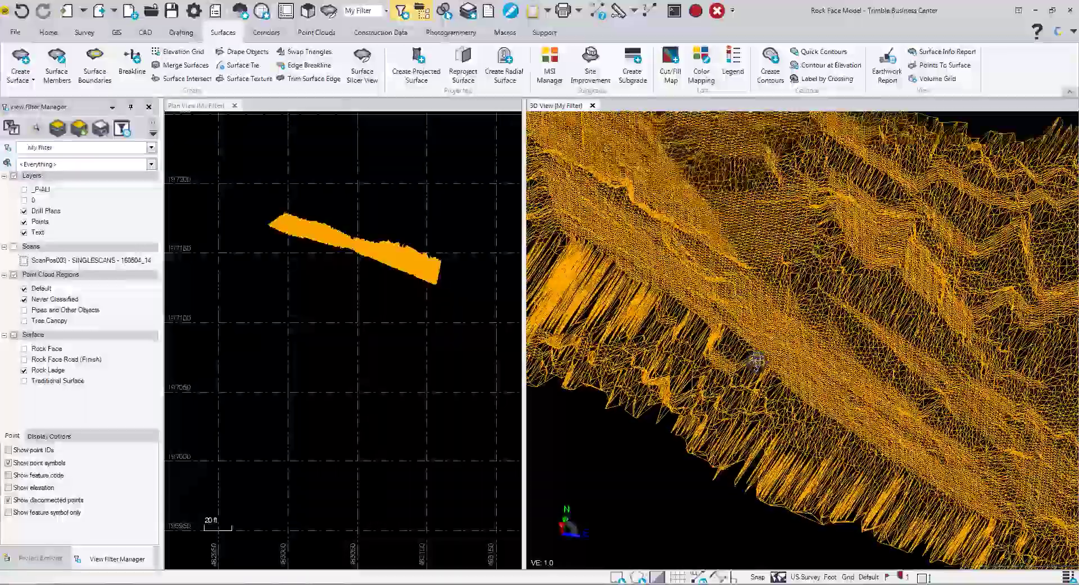
# Step: Examine the mesh of the projected Rock Ledge surface in 3D from several angles and up close
pyautogui.moveTo(757, 360); pyautogui.dragTo(820, 328)
pyautogui.scroll(10, 819, 329)
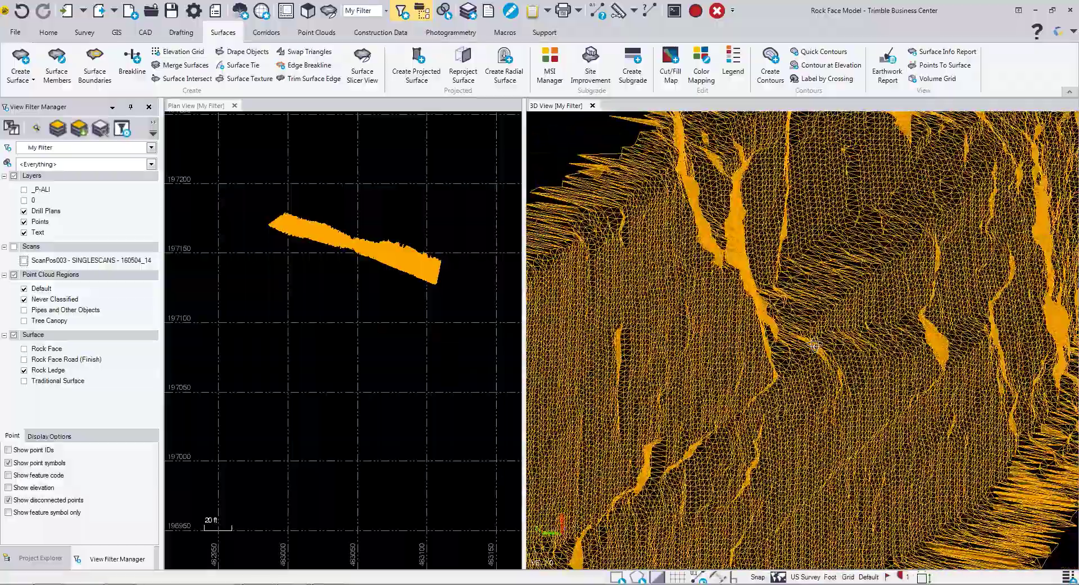
pyautogui.moveTo(814, 344); pyautogui.dragTo(619, 359)
pyautogui.scroll(-3, 645, 362)
pyautogui.moveTo(645, 362); pyautogui.dragTo(714, 280, button='middle')
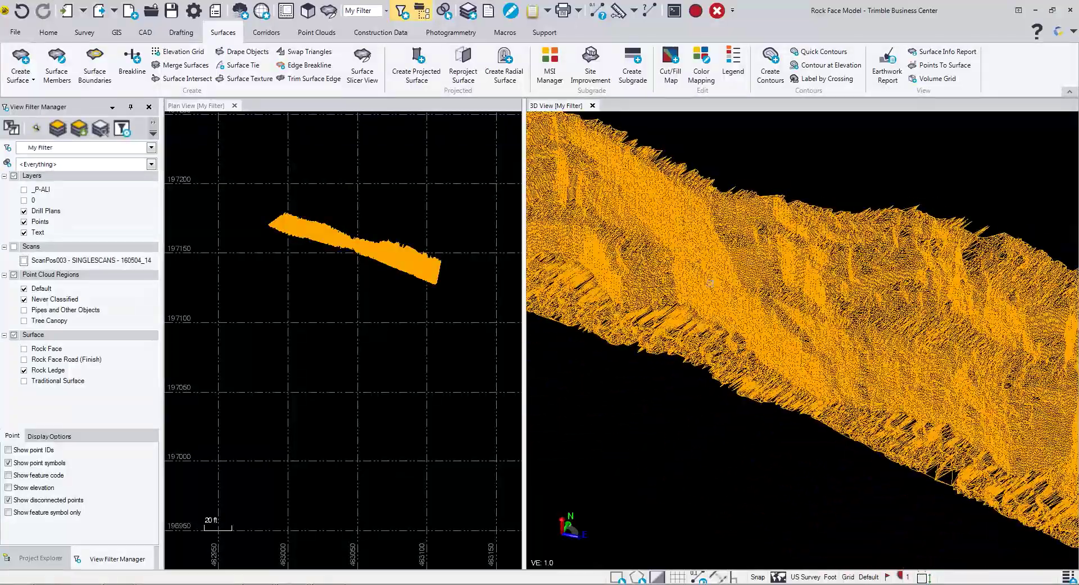
pyautogui.scroll(2, 713, 280)
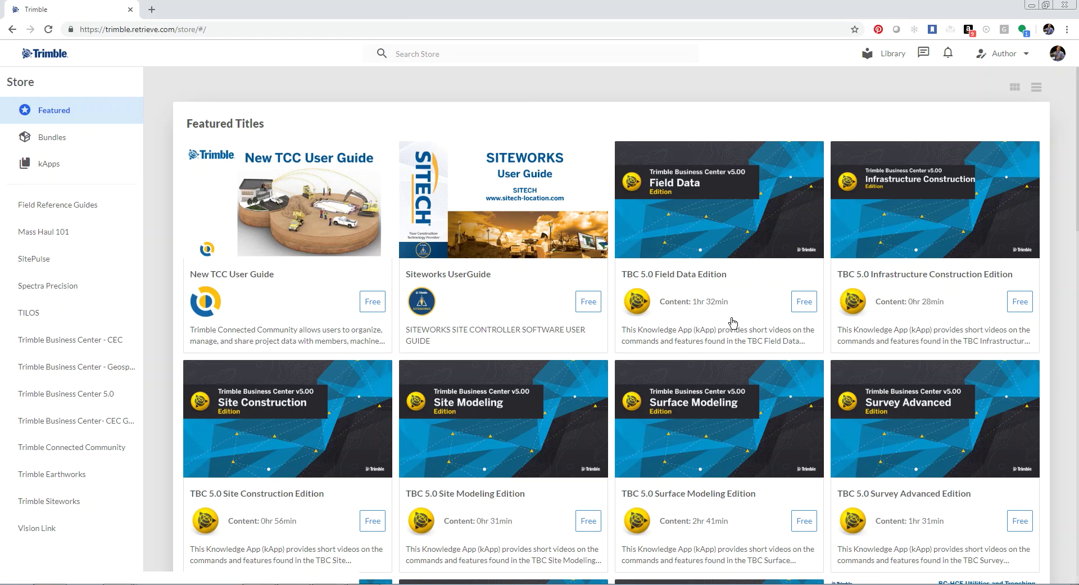
# Step: In the Trimble web store, open the TBC 5.0 Survey Advanced Edition kApp and look through its content list
pyautogui.click(915, 423)
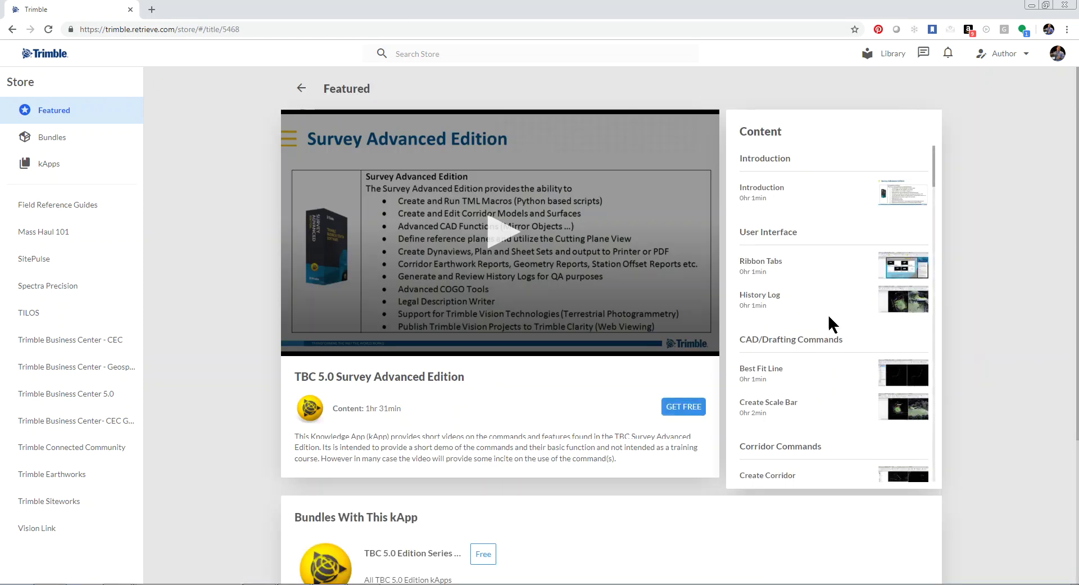
pyautogui.scroll(-6, 819, 284)
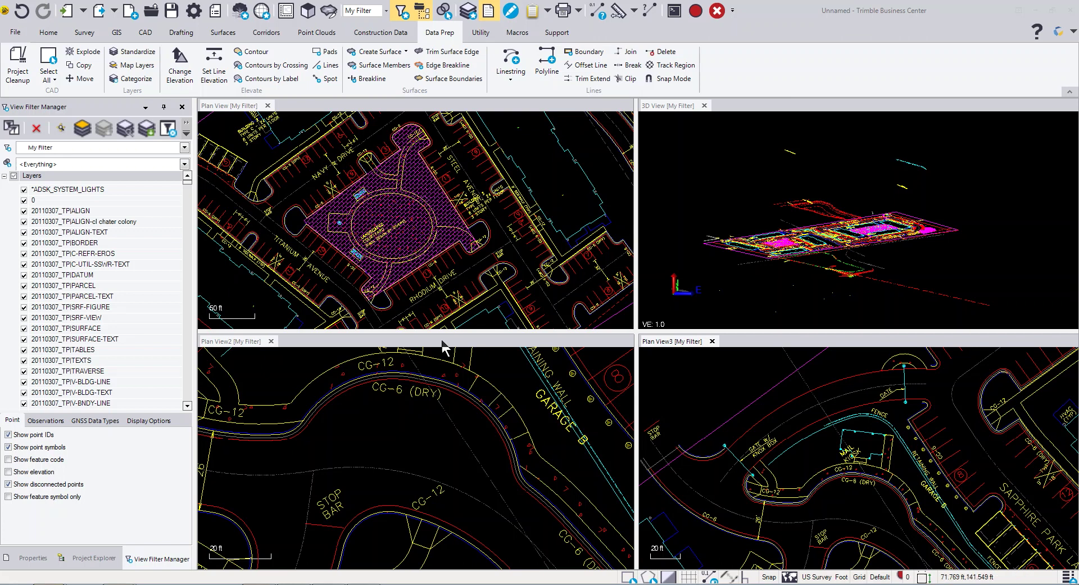
# Step: Inspect the CG-6 curb line for separate segments and the C-PLAN-ROAD-EOPV road edge for duplicate arcs
pyautogui.click(361, 406)
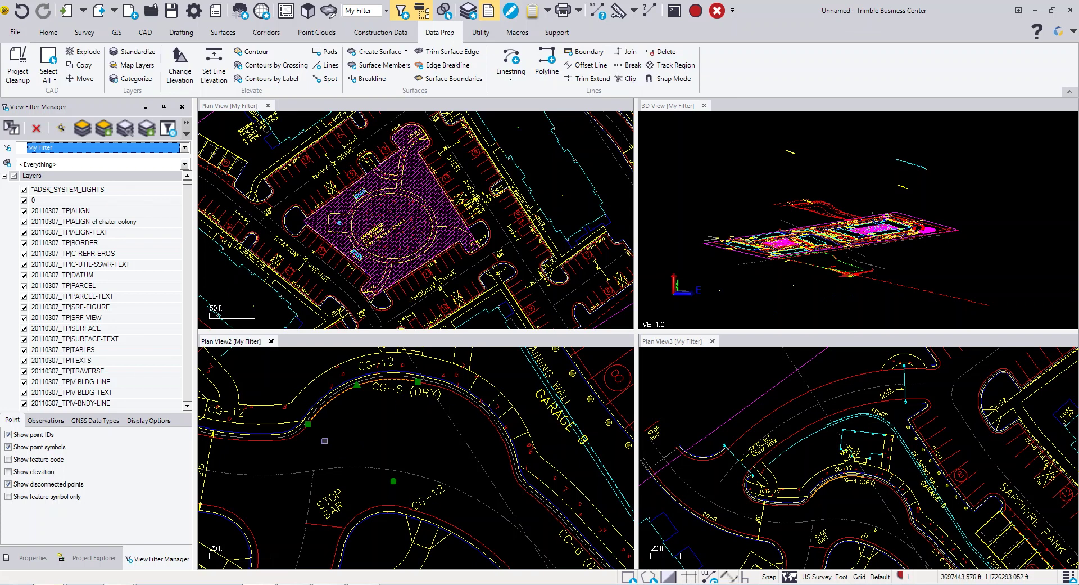
pyautogui.press('Escape')
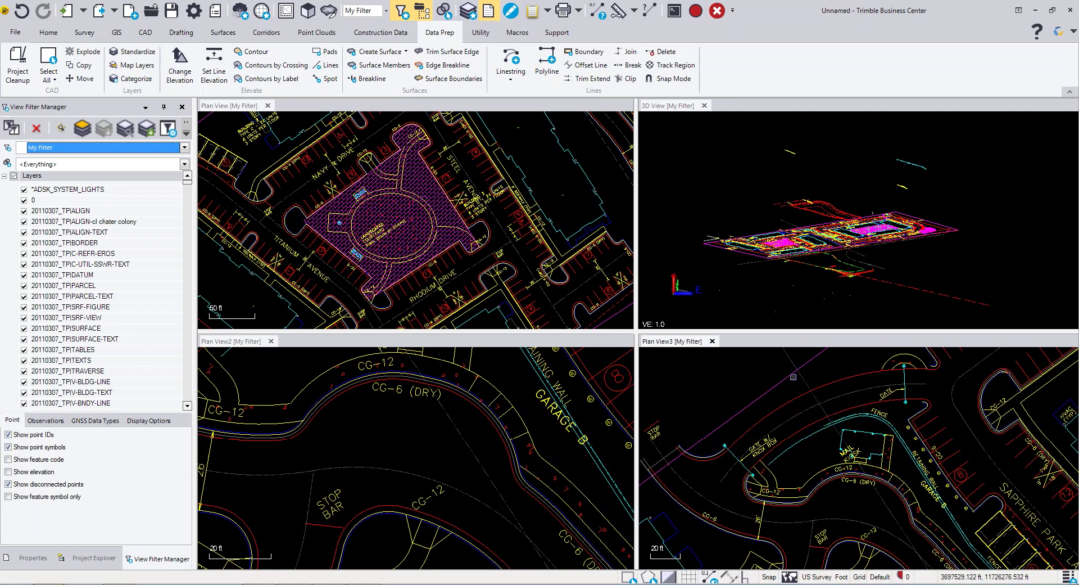
pyautogui.click(784, 399)
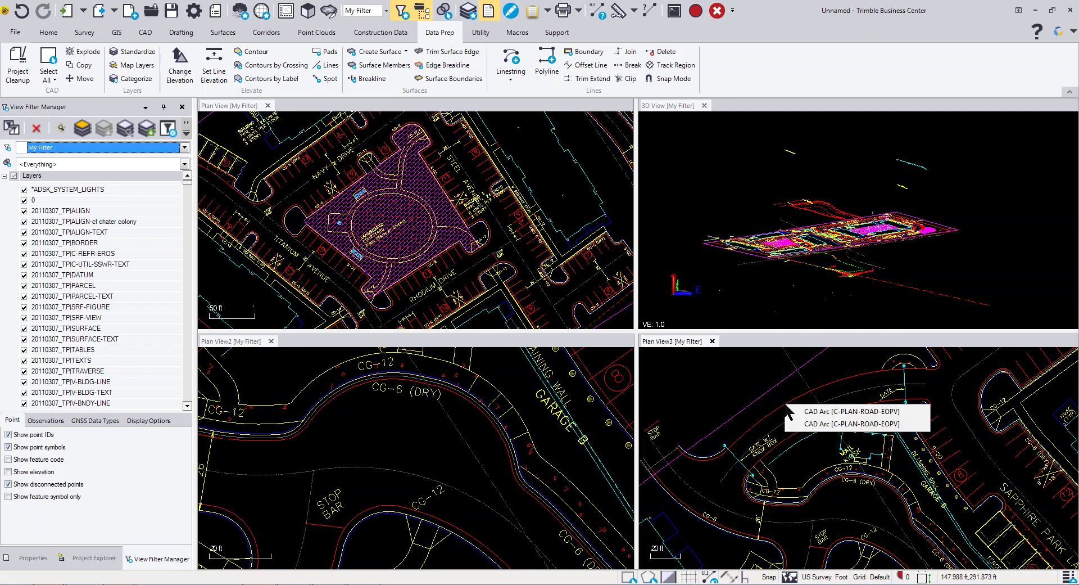
# Step: Run Project Cleanup on the entire project with 0.003 tolerances, including duplicate line and hatch removal and line joining, and select the CG-6 curb line
pyautogui.click(20, 63)
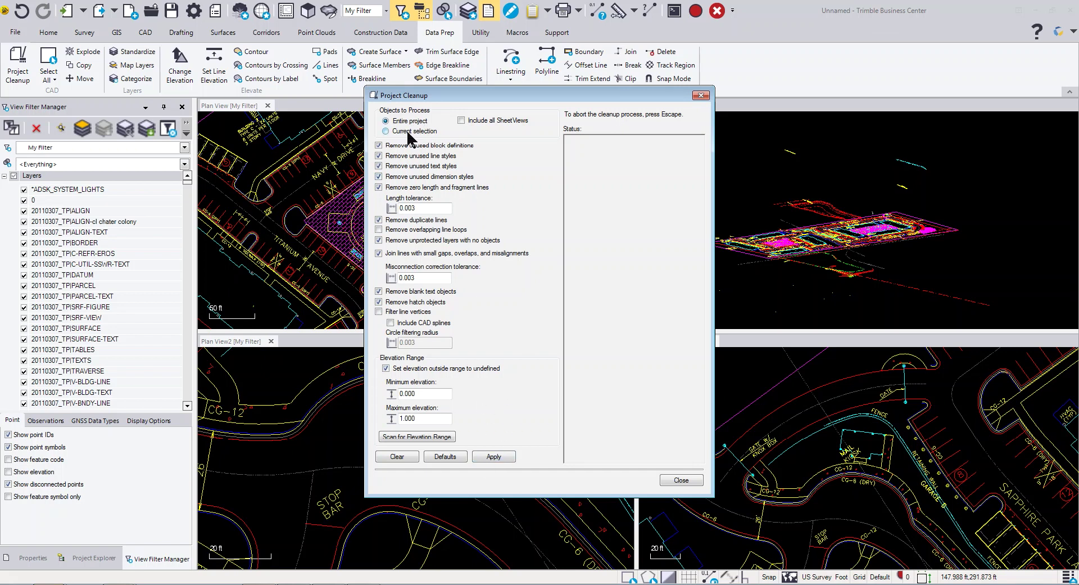
pyautogui.press('Return')
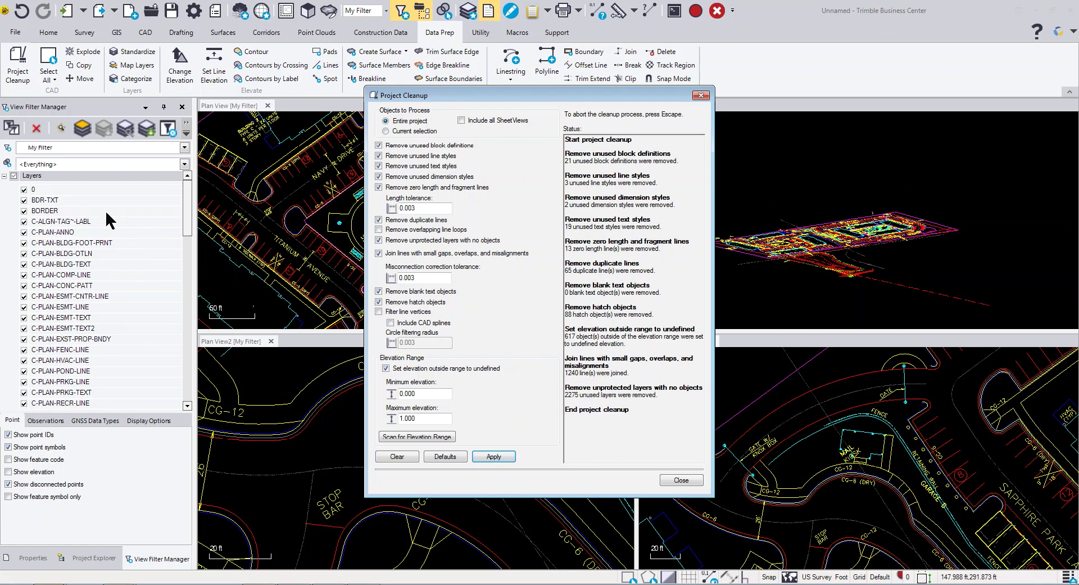
pyautogui.click(680, 479)
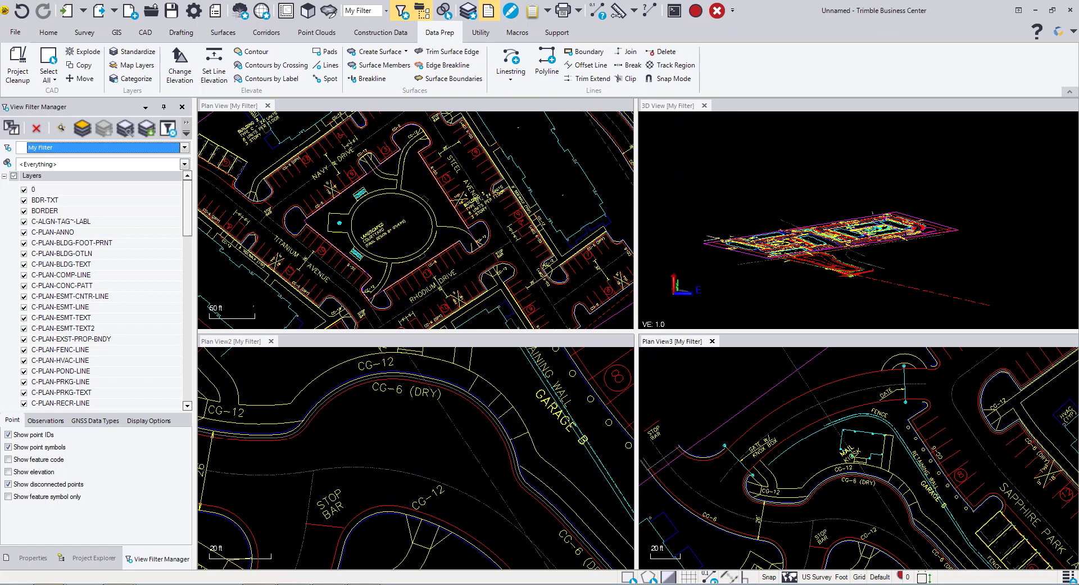
pyautogui.click(336, 397)
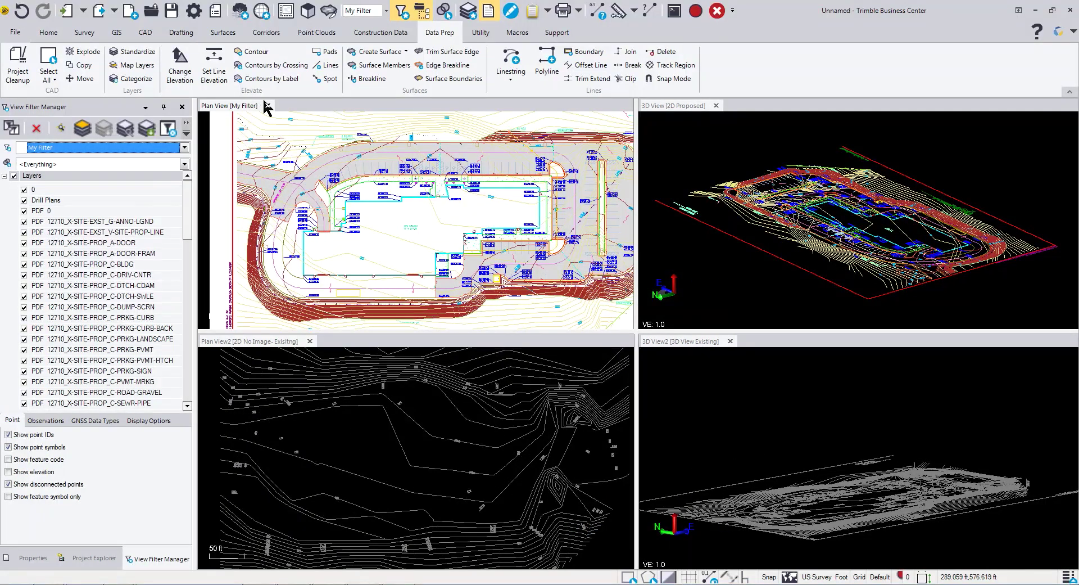
# Step: Elevate two neighbouring existing contours to 514 and 516 ft with Elevate Contour, incrementing upward at a 2 ft interval
pyautogui.click(245, 52)
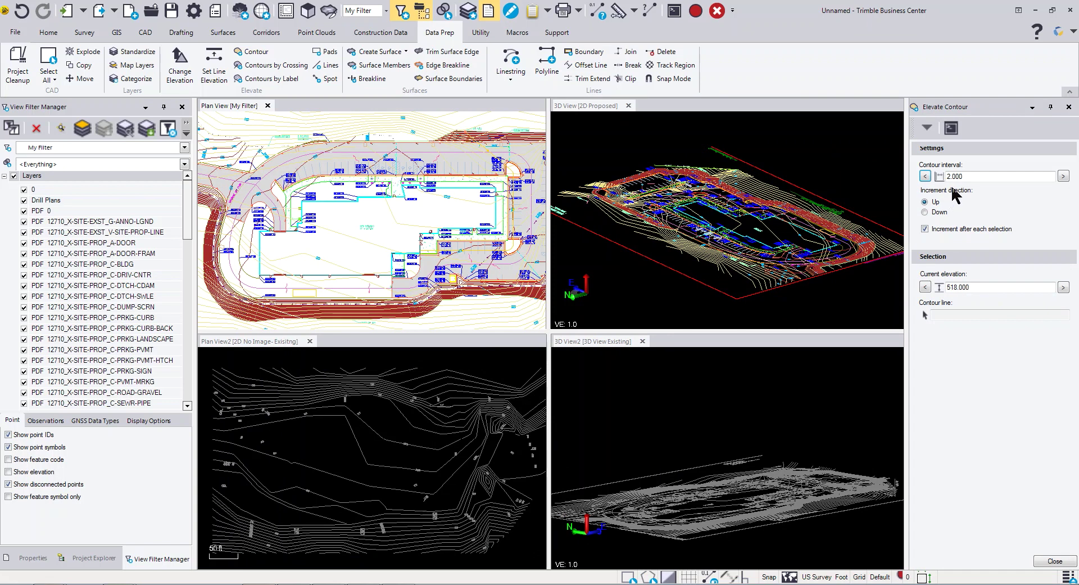
pyautogui.moveTo(980, 290); pyautogui.dragTo(937, 293)
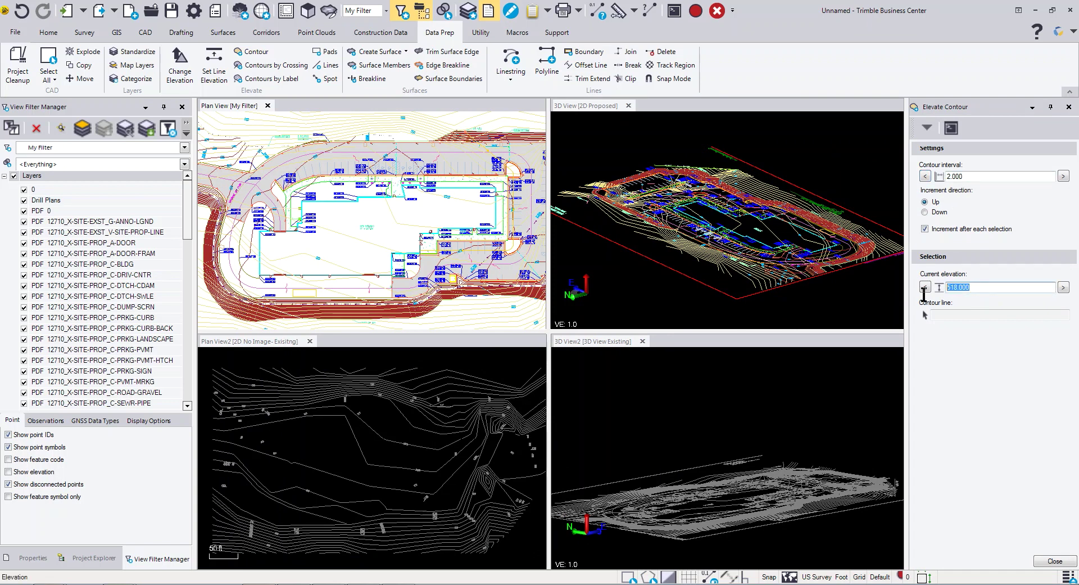
pyautogui.write('514')
pyautogui.click(945, 315)
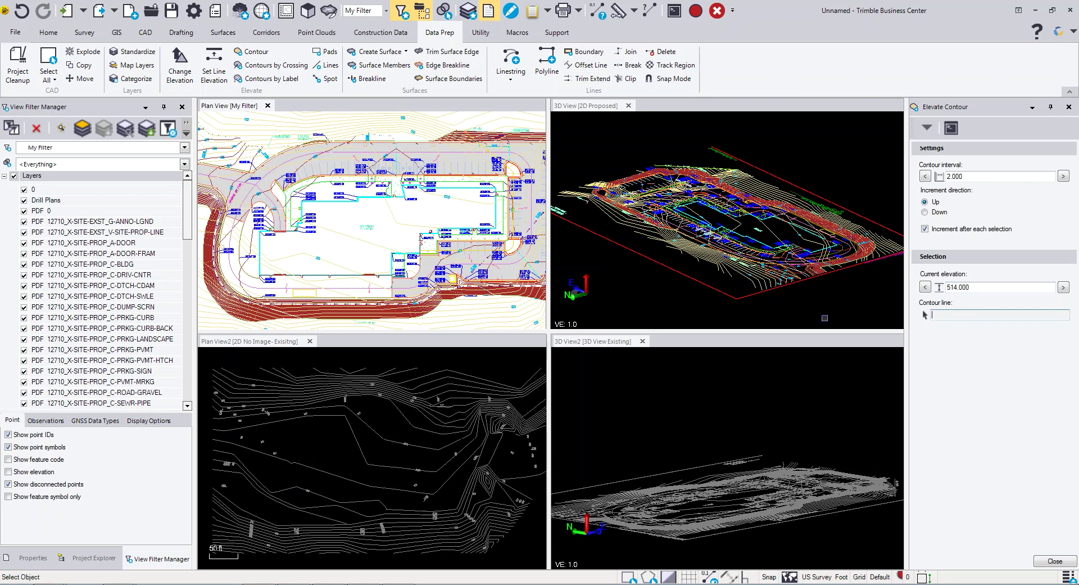
pyautogui.scroll(8, 454, 390)
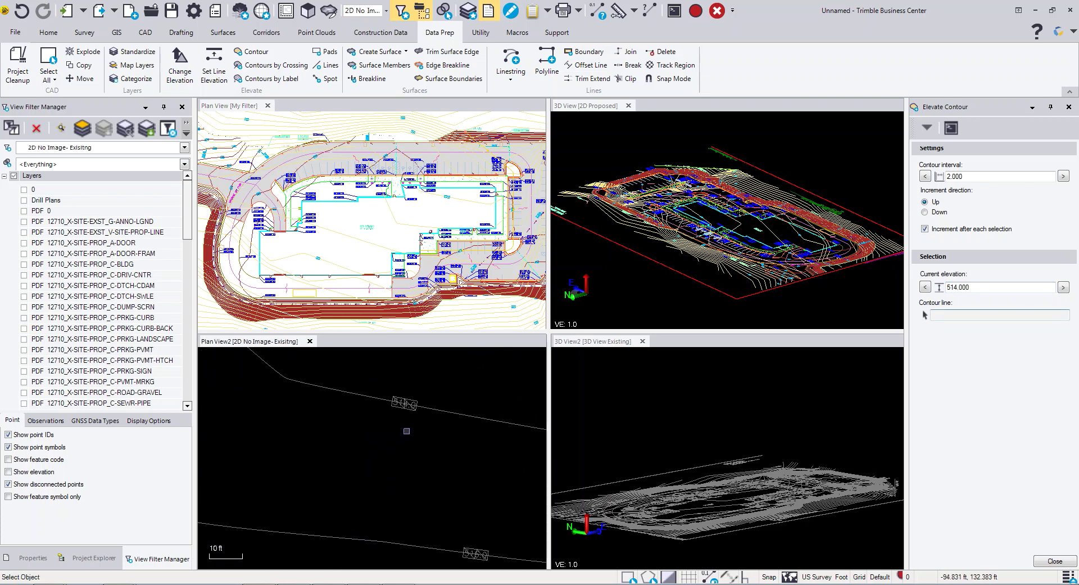
pyautogui.click(448, 411)
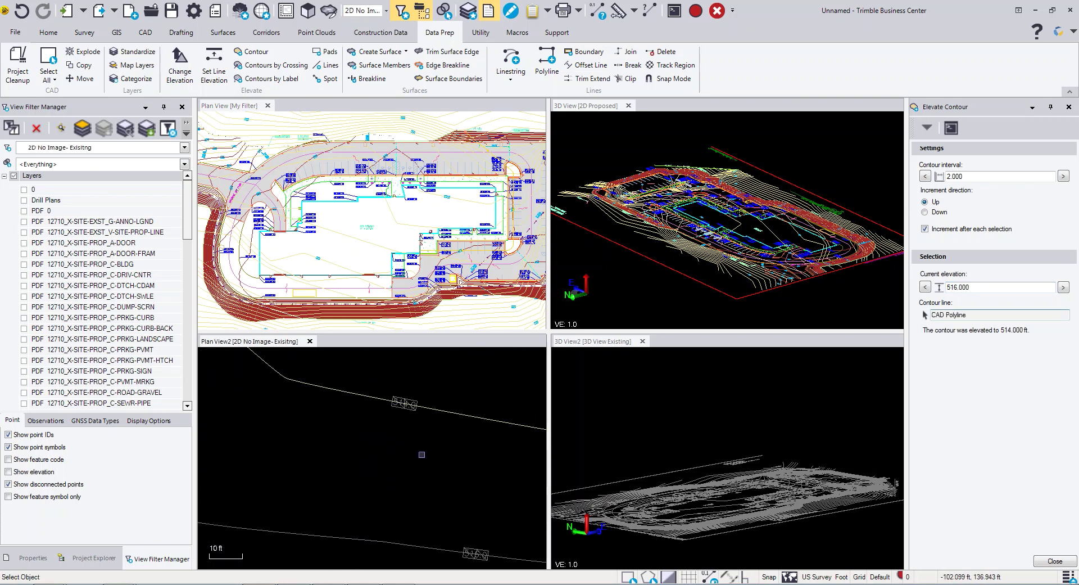
pyautogui.click(386, 541)
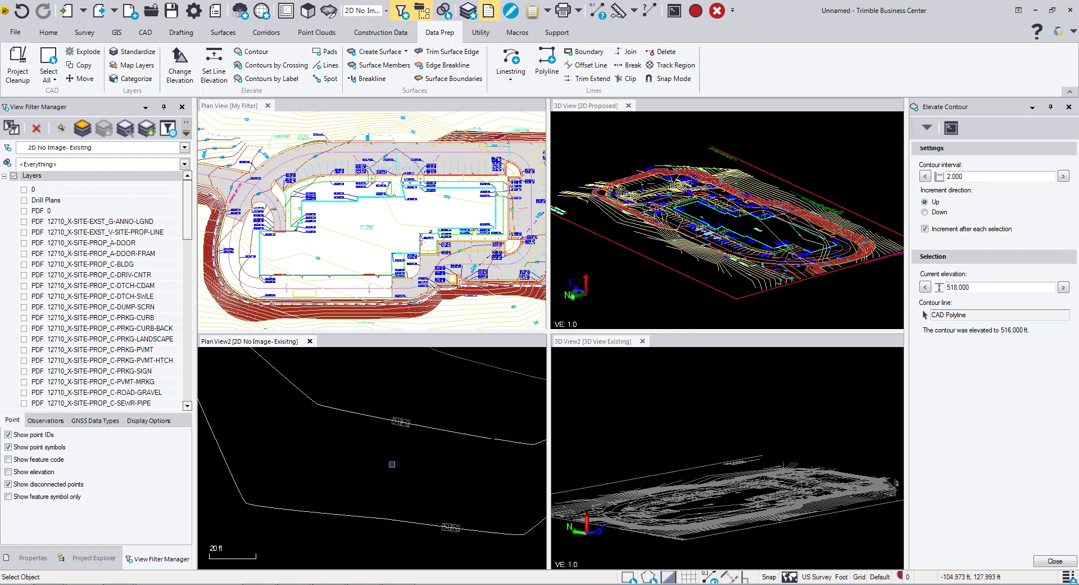
pyautogui.scroll(-7, 392, 465)
pyautogui.scroll(-5, 694, 274)
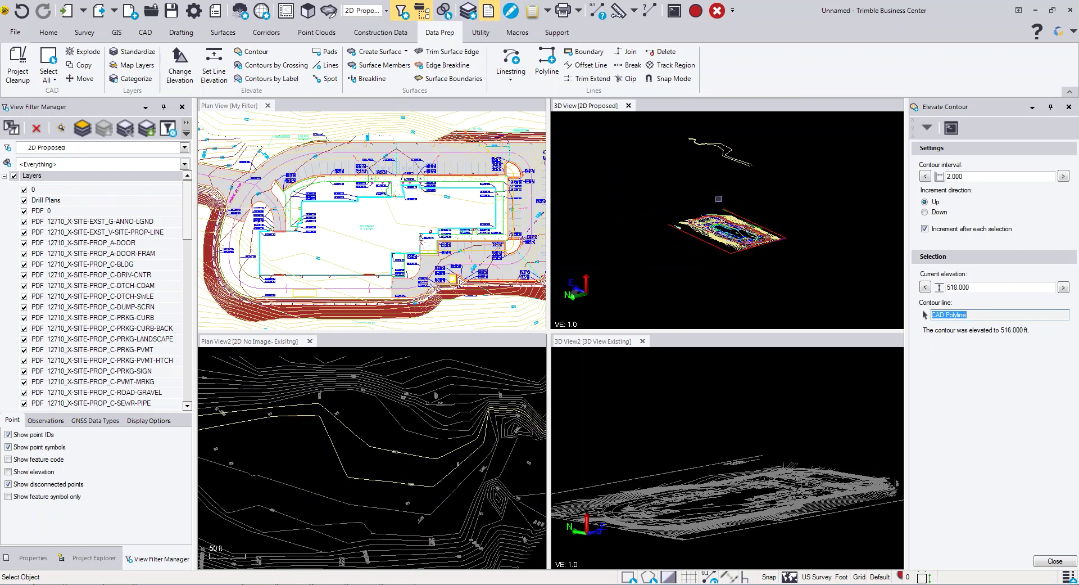
# Step: View the elevated contours in the existing 3D view, show the view filter's zero-elevation display options, and end Elevate Contour
pyautogui.scroll(-5, 719, 456)
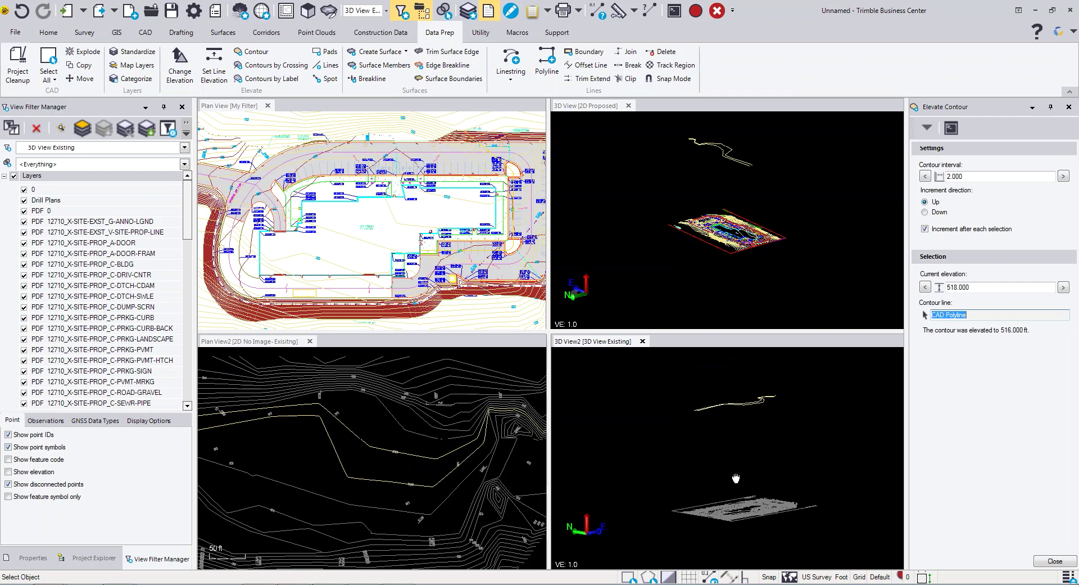
pyautogui.click(143, 421)
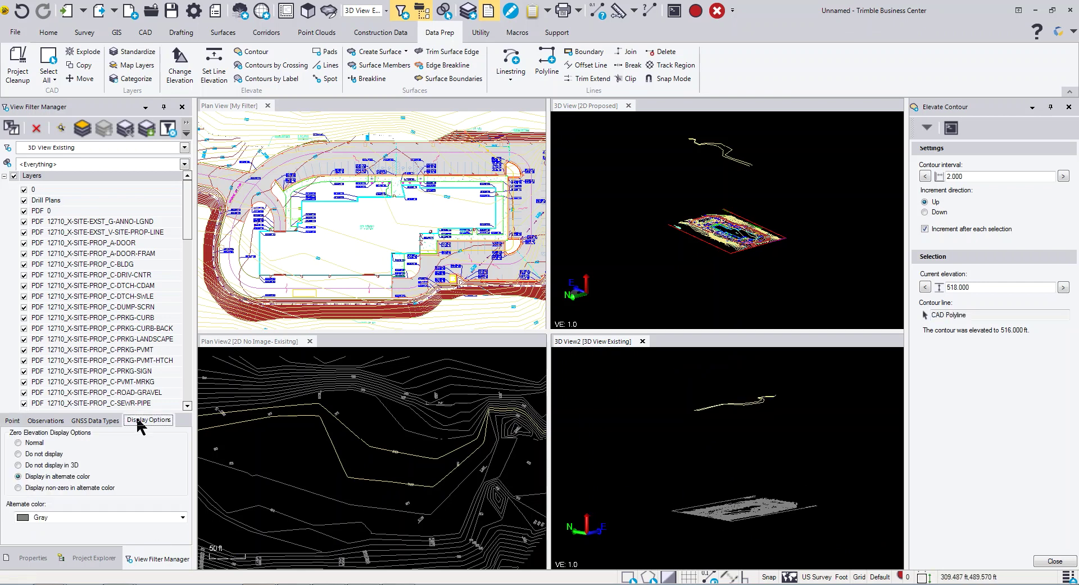
pyautogui.click(1069, 107)
# Step: Elevate the contours north of the elevated pair with Elevate Contours by Crossing, drawing an automatic crossing line northward from the lower contour
pyautogui.click(269, 66)
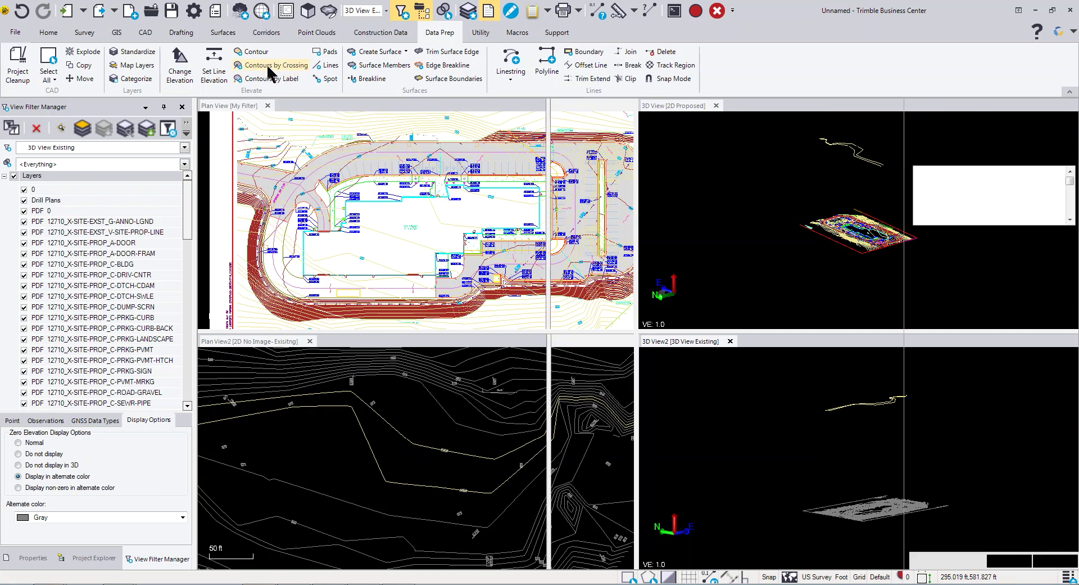
pyautogui.scroll(-1, 334, 446)
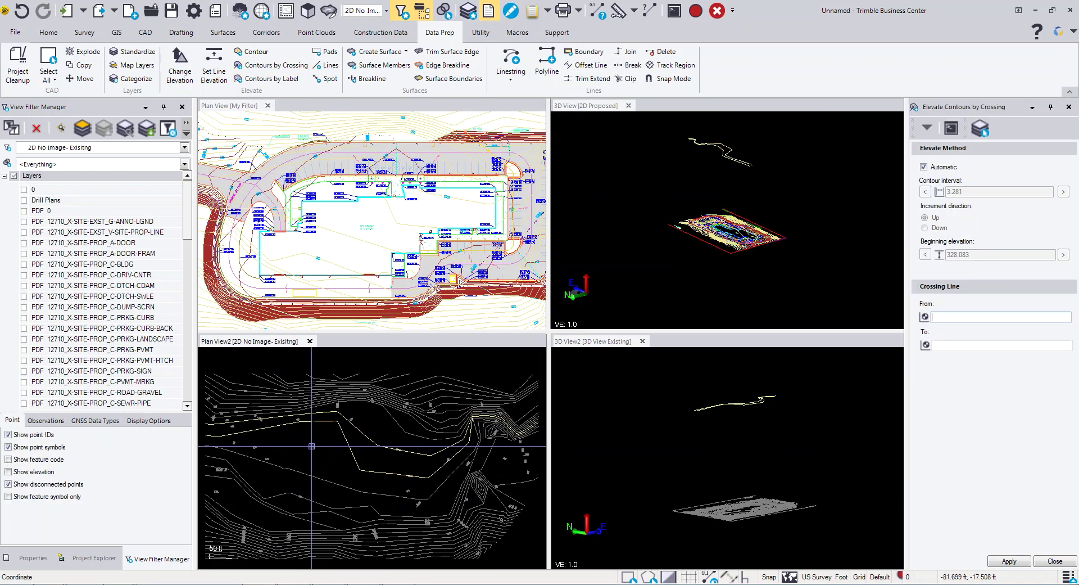
pyautogui.click(317, 442)
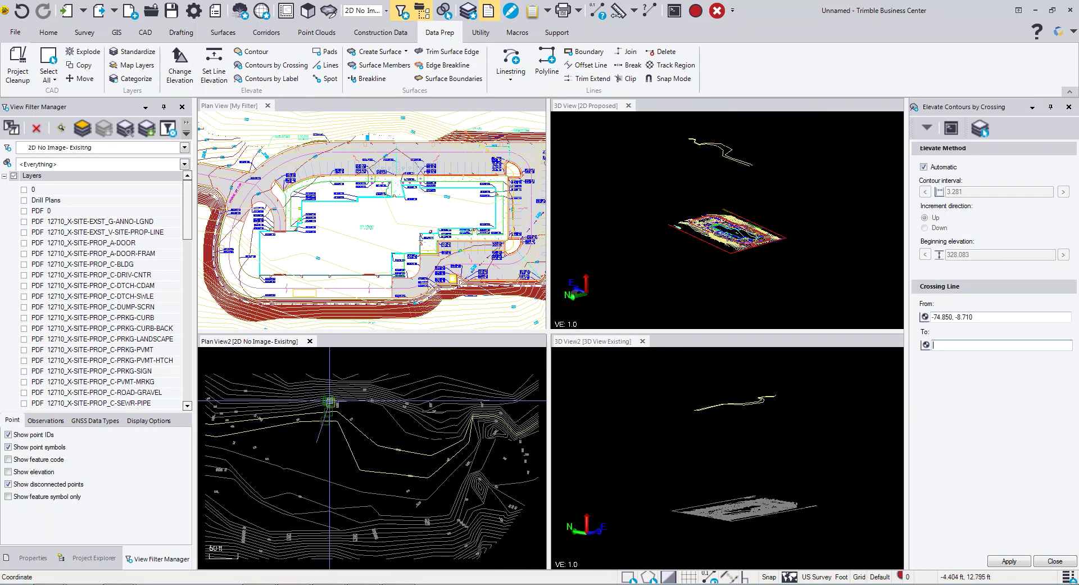
pyautogui.click(348, 361)
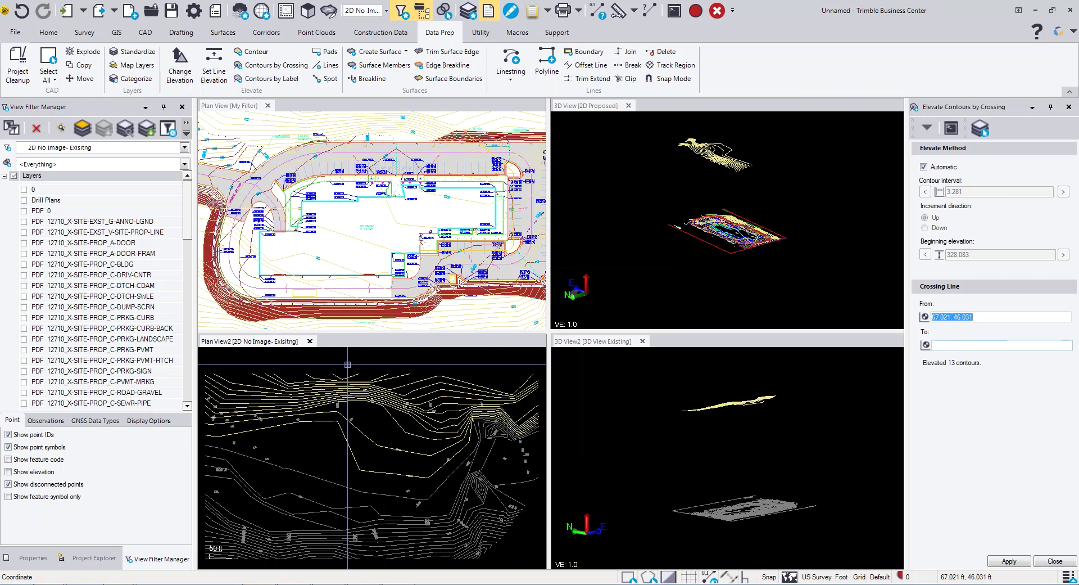
# Step: Elevate the southern contours and the remaining ones along the southern edge with two further automatic crossing lines
pyautogui.click(379, 433)
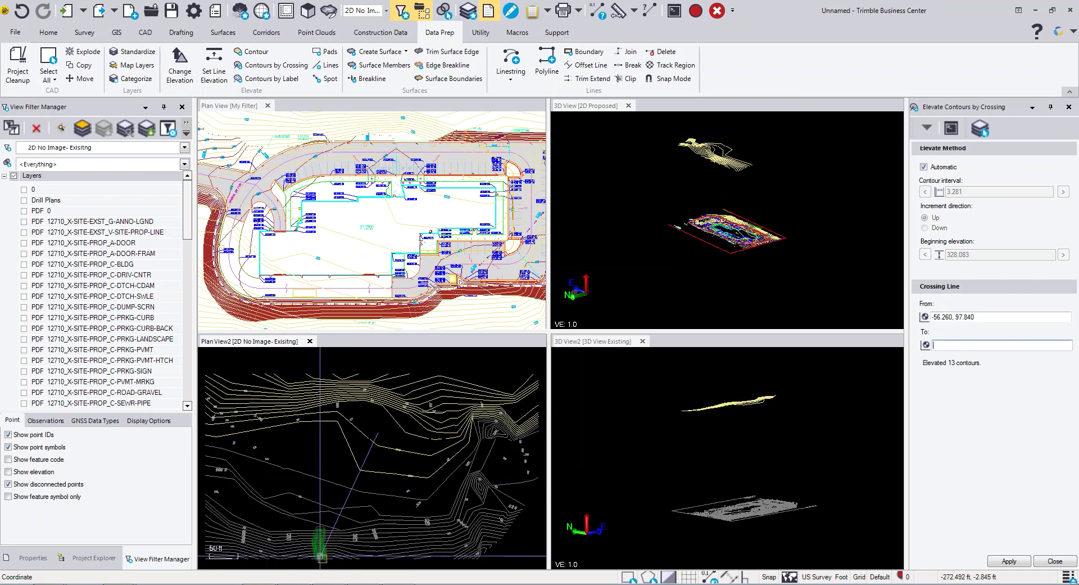
pyautogui.moveTo(314, 562); pyautogui.dragTo(346, 492, button='middle')
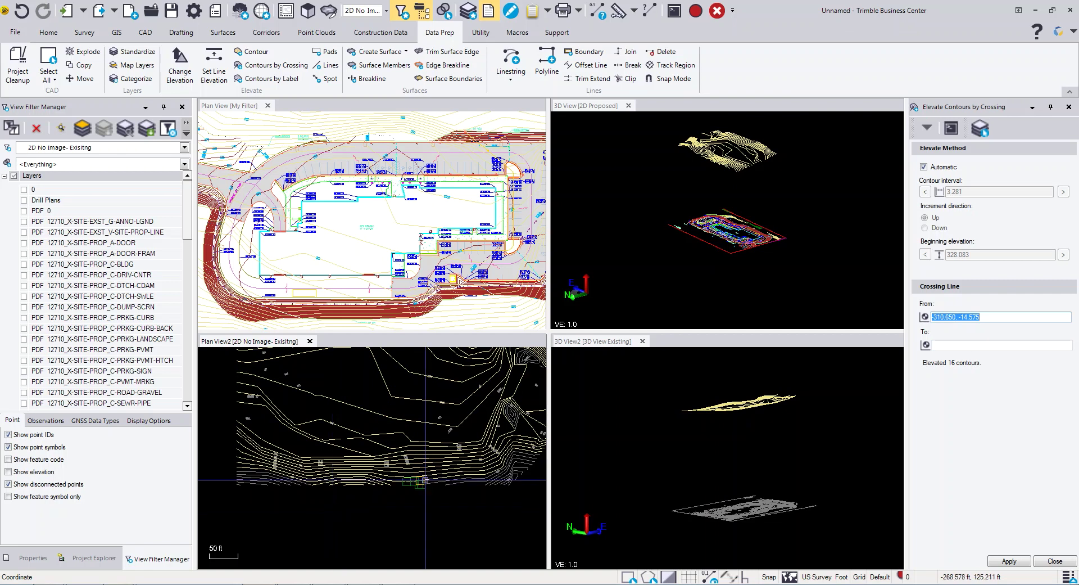
pyautogui.scroll(5, 409, 421)
pyautogui.click(419, 404)
pyautogui.click(432, 485)
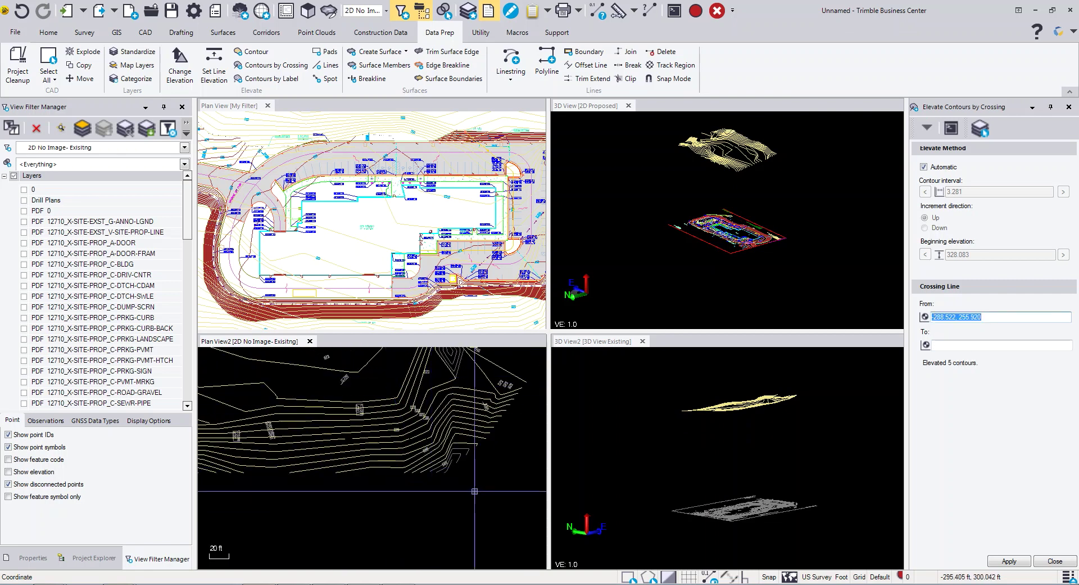
pyautogui.scroll(3, 432, 486)
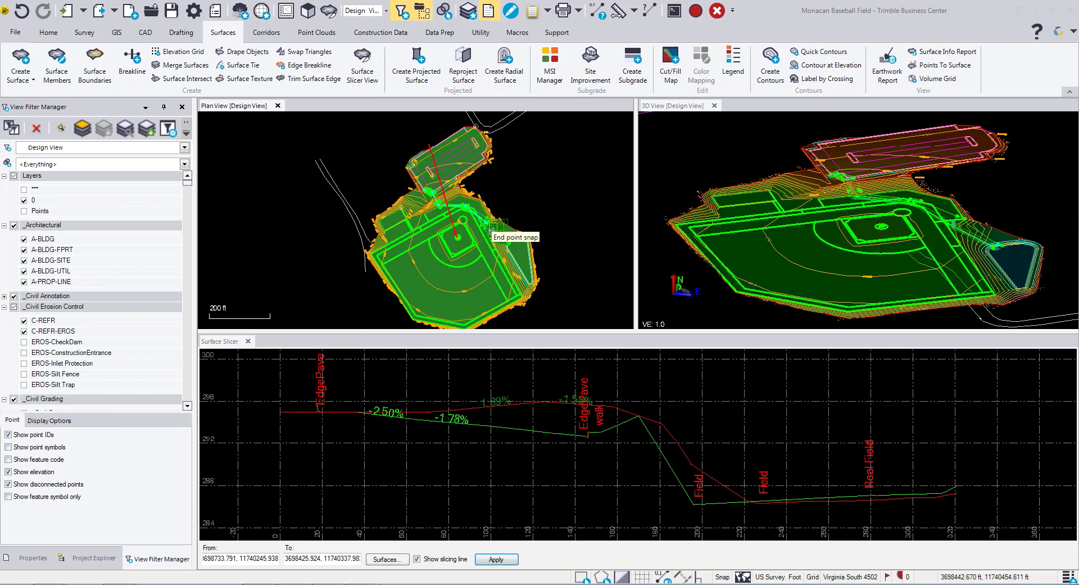
# Step: In the Material and Site Improvement Manager, examine the project library's GrassTurf field material and Concrete pavement material
pyautogui.click(554, 67)
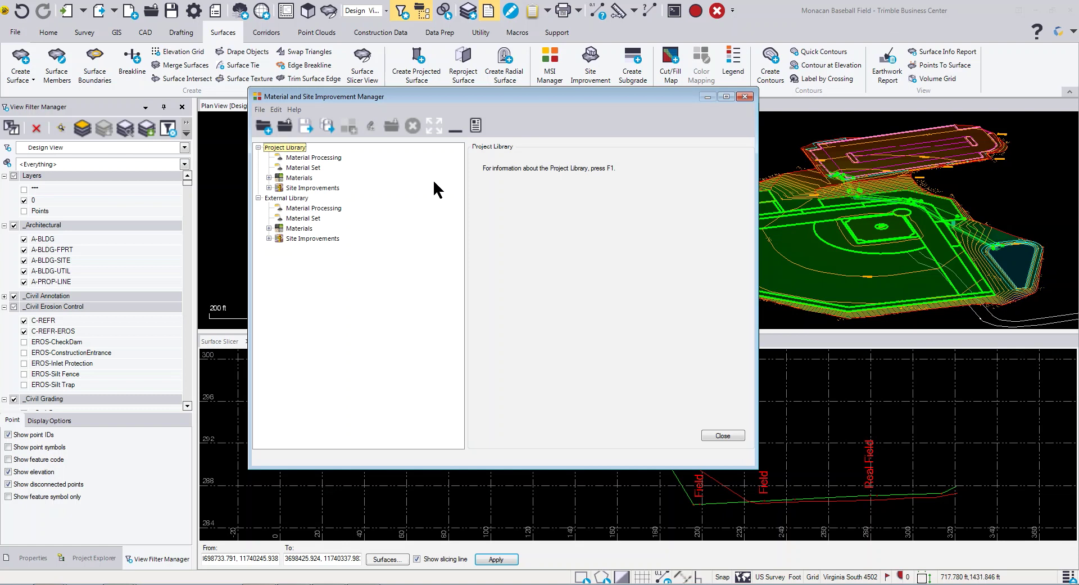
pyautogui.click(269, 178)
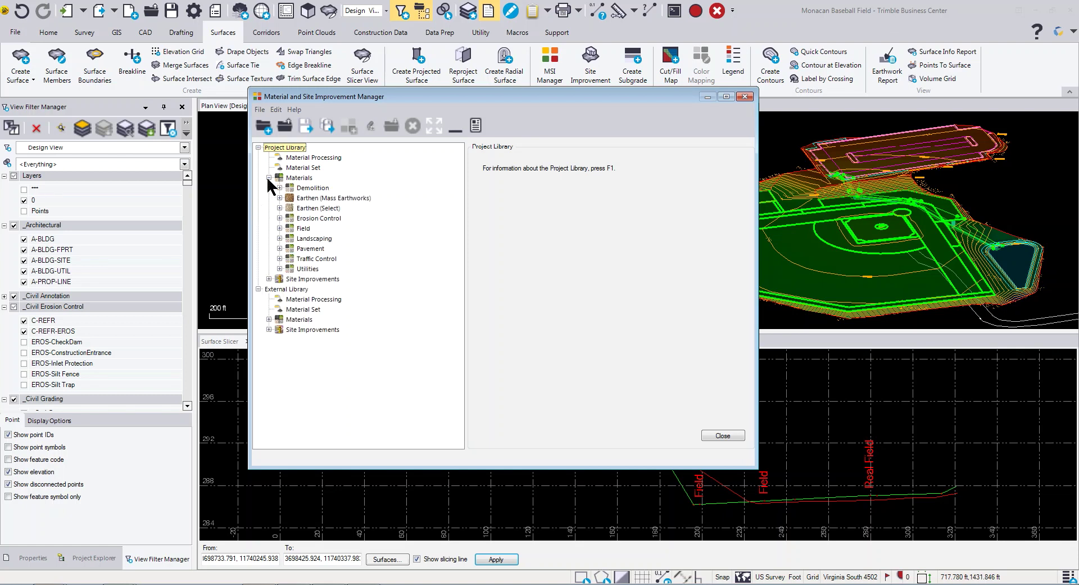
pyautogui.click(280, 228)
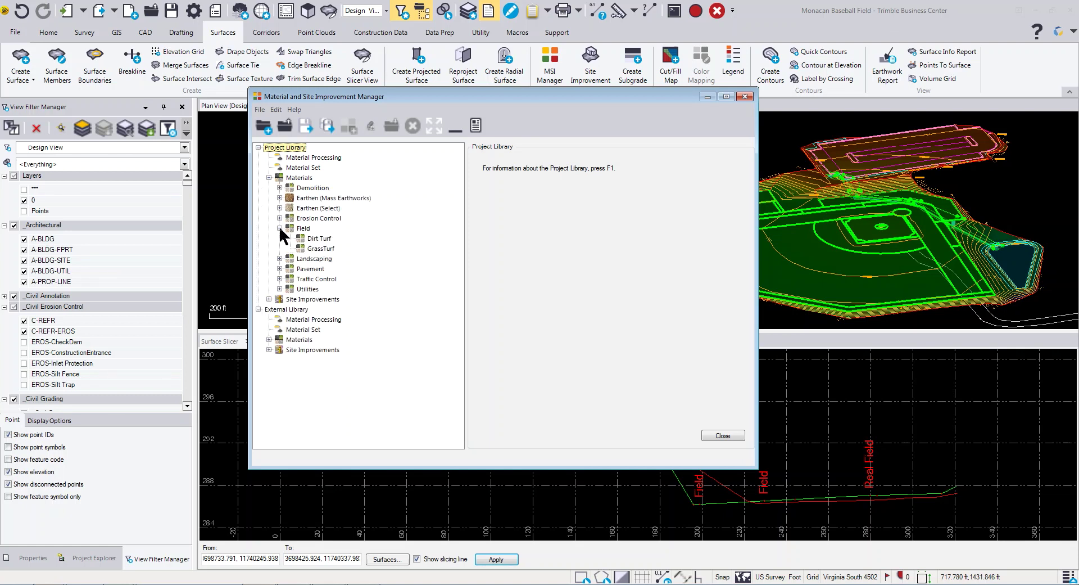
pyautogui.click(320, 249)
pyautogui.click(280, 269)
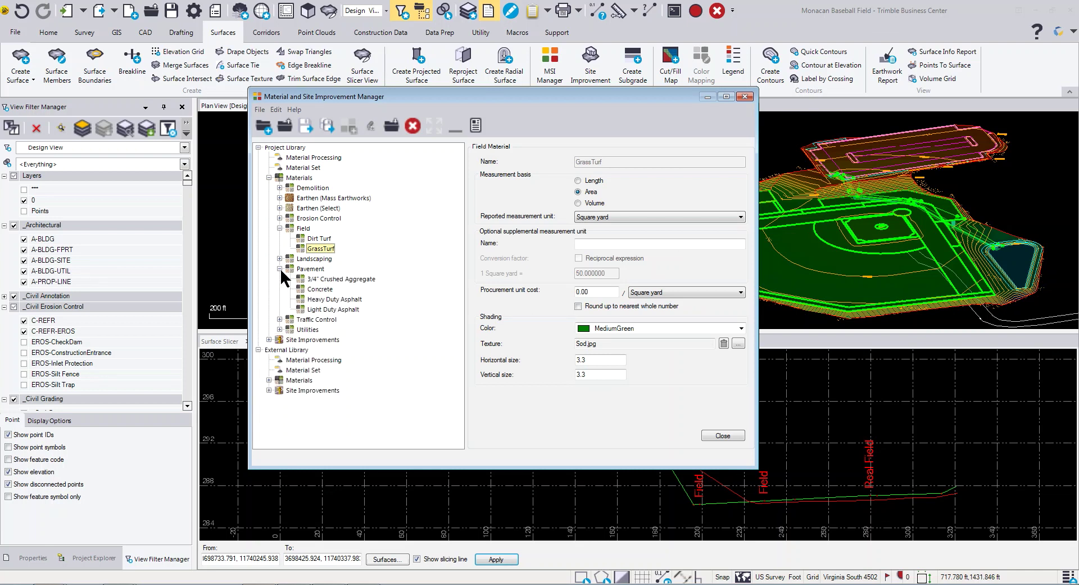
pyautogui.click(320, 289)
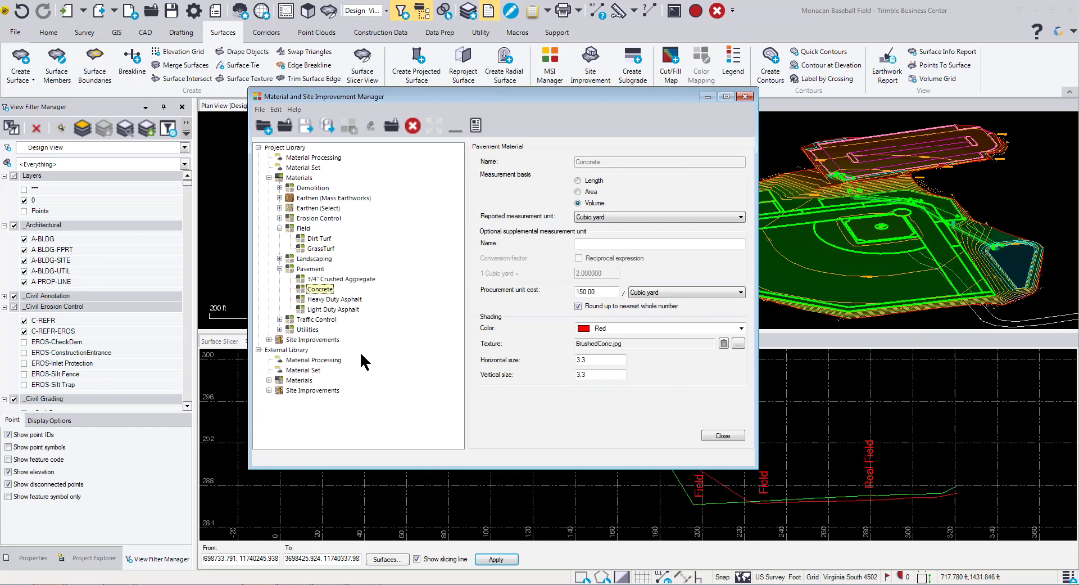
# Step: Examine the material layers of the Green field site improvement in the project library, and close the manager
pyautogui.click(269, 339)
pyautogui.scroll(-3, 325, 304)
pyautogui.scroll(-1, 325, 304)
pyautogui.click(280, 280)
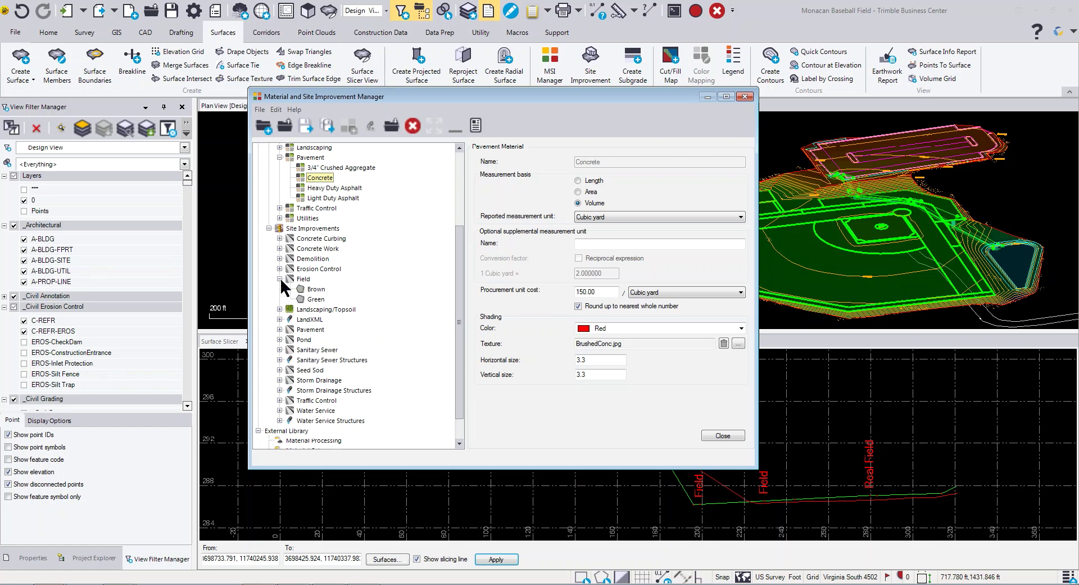
pyautogui.click(316, 299)
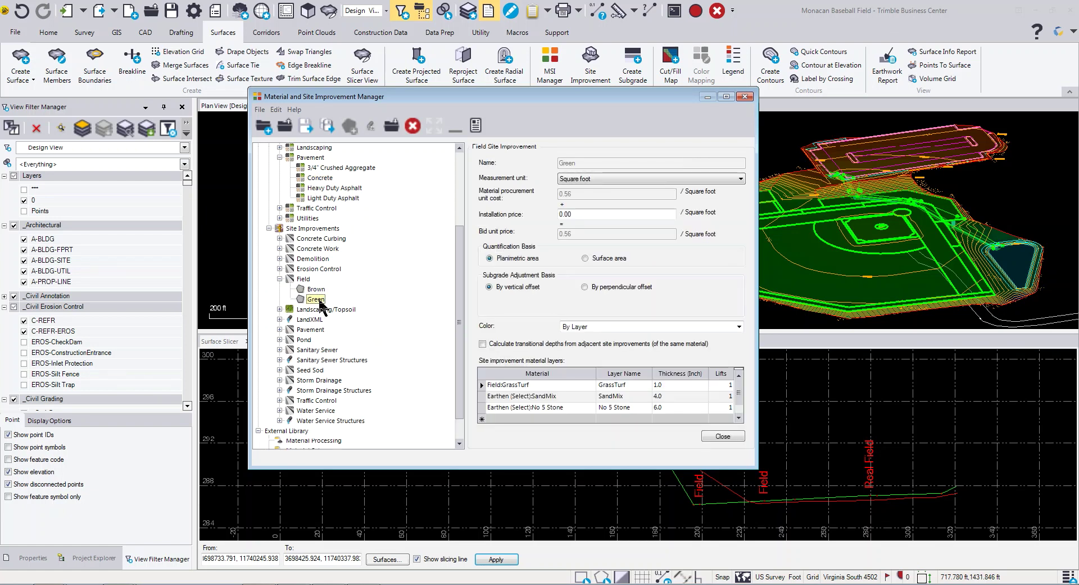
pyautogui.click(543, 387)
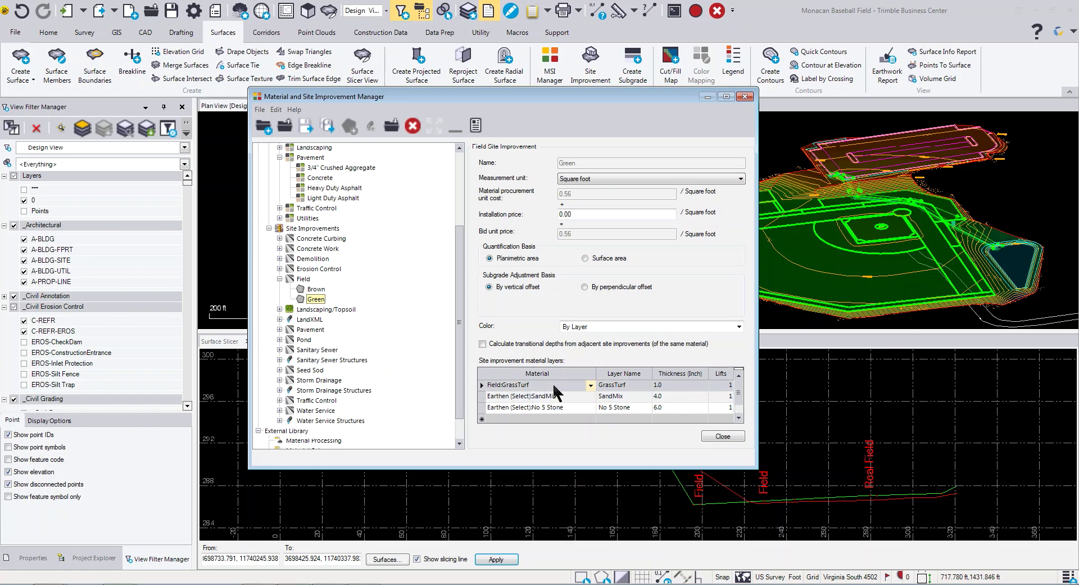
pyautogui.click(554, 397)
pyautogui.click(629, 417)
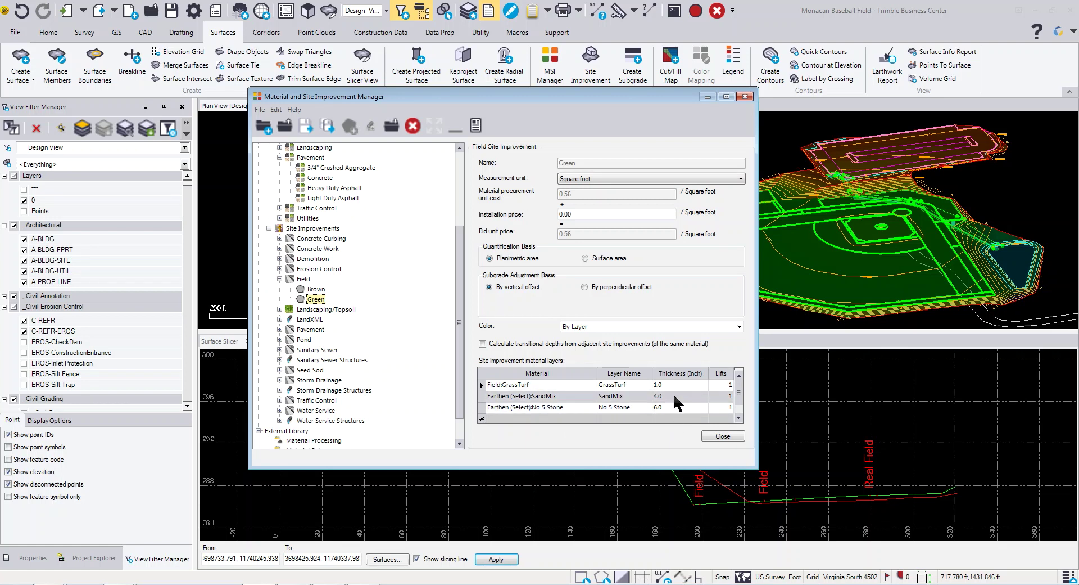
pyautogui.press('Escape')
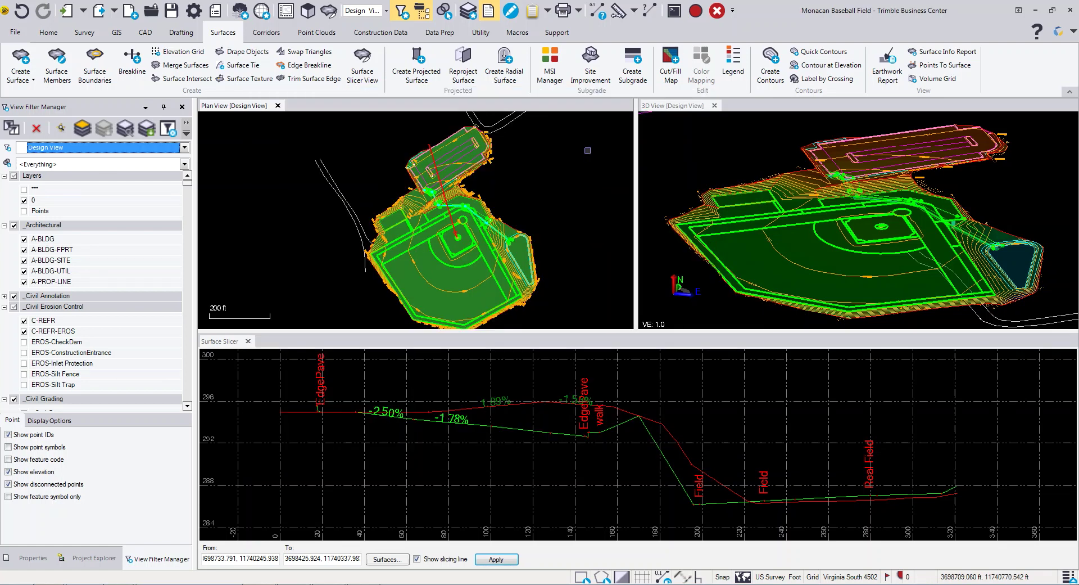
# Step: Apply a site improvement named Grass Field to the Finished design surface, using the Green field type on the _SiteImprovement layer
pyautogui.click(590, 61)
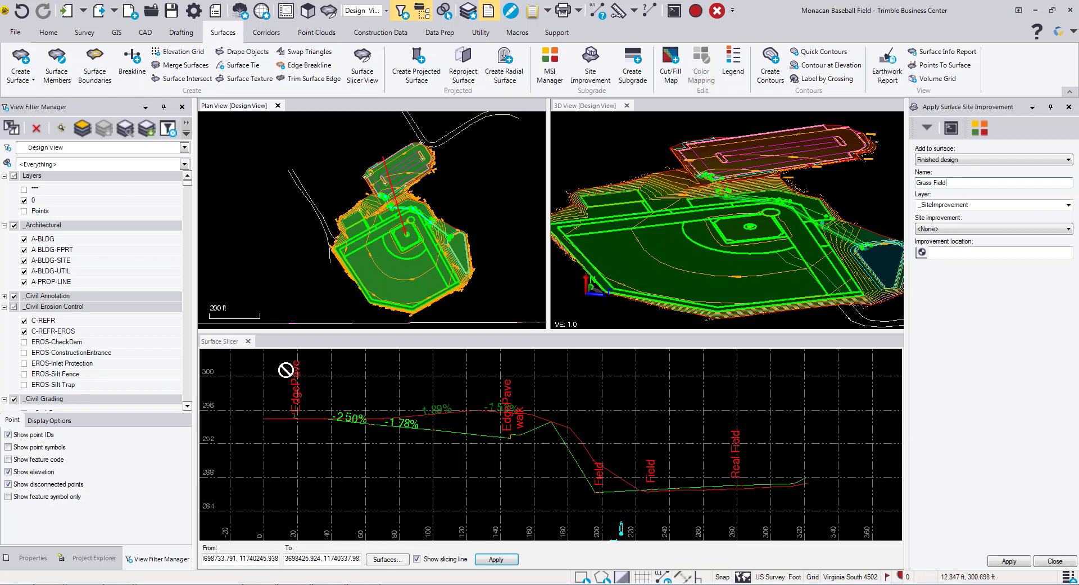
pyautogui.click(955, 228)
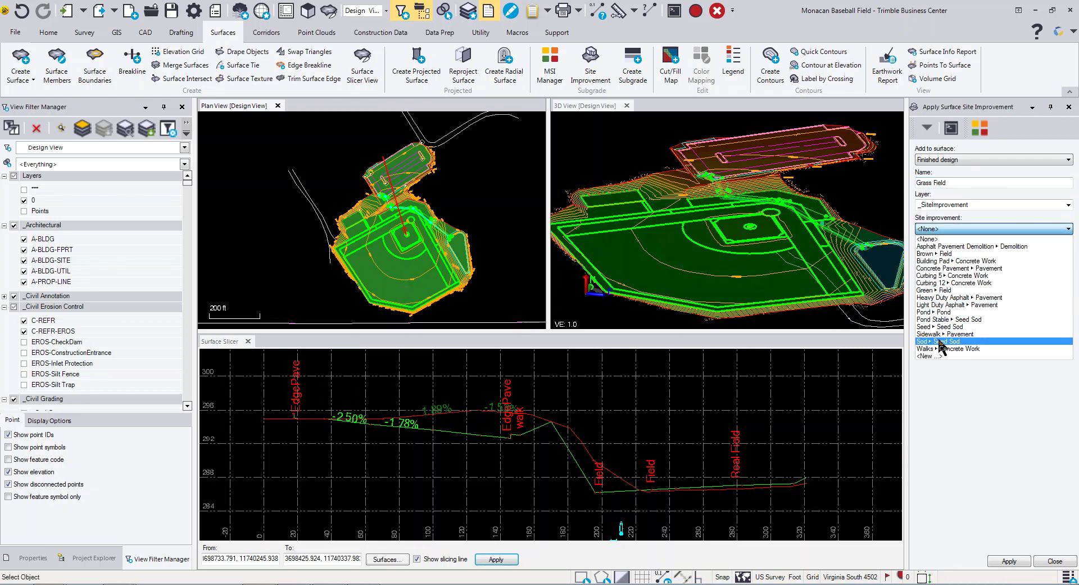
pyautogui.click(940, 290)
pyautogui.click(938, 254)
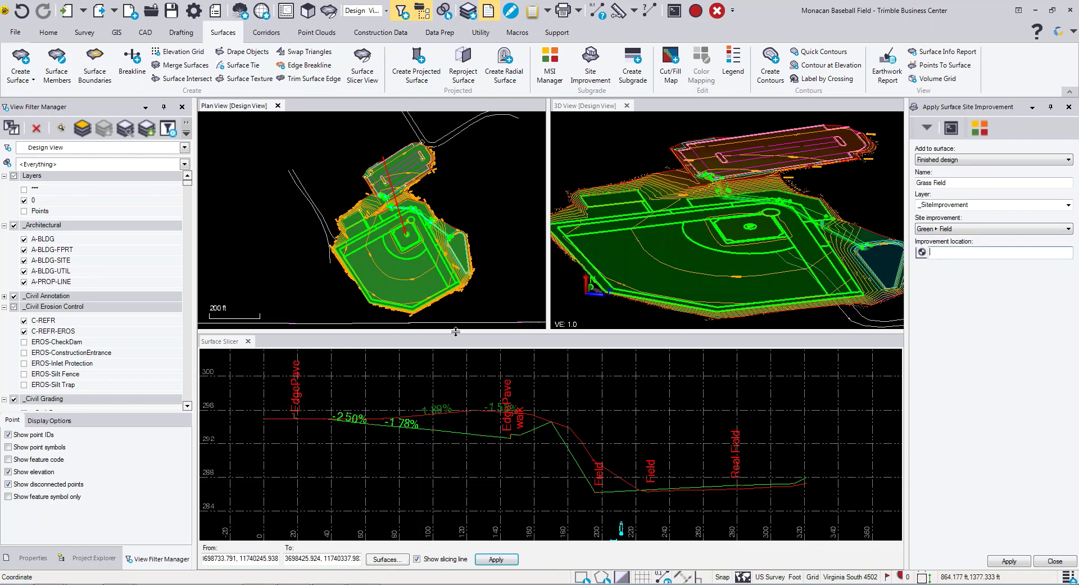
pyautogui.scroll(2, 413, 270)
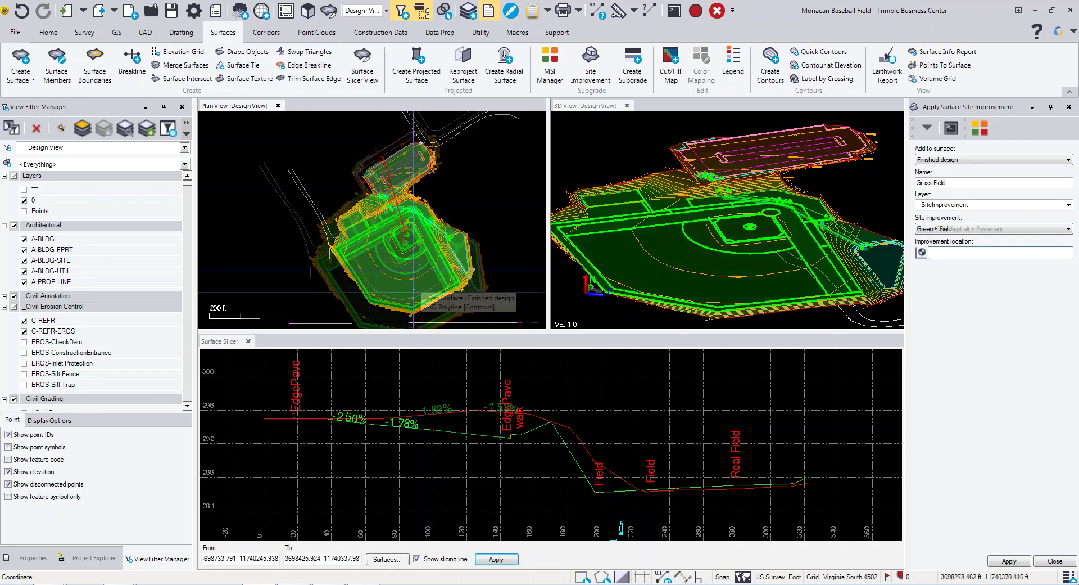
pyautogui.click(1055, 561)
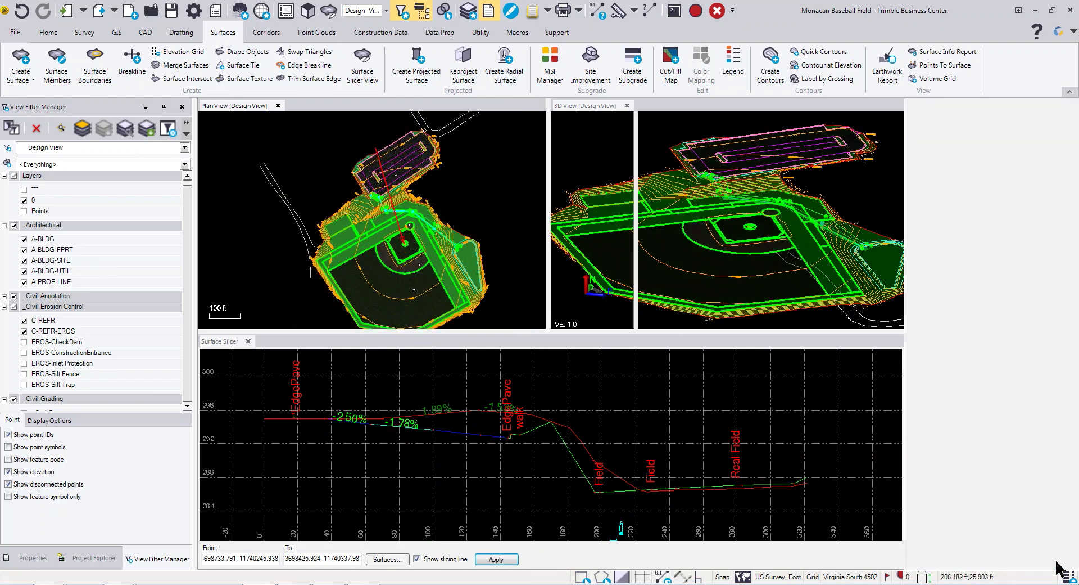
# Step: Create a surface named Subgrade from the Finished design reference surface at the bottom of engineered materials
pyautogui.click(632, 68)
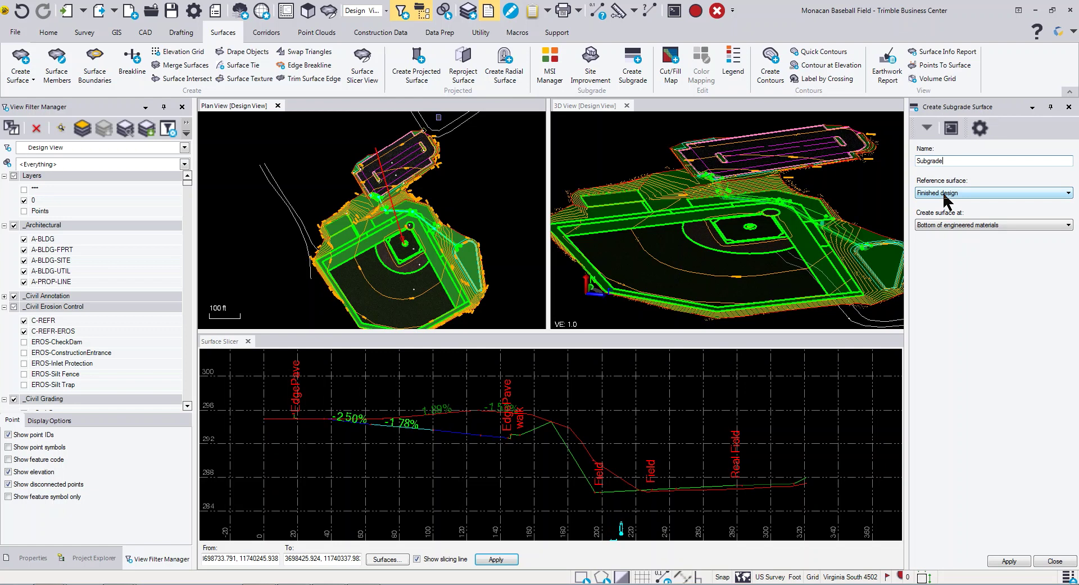
pyautogui.click(939, 228)
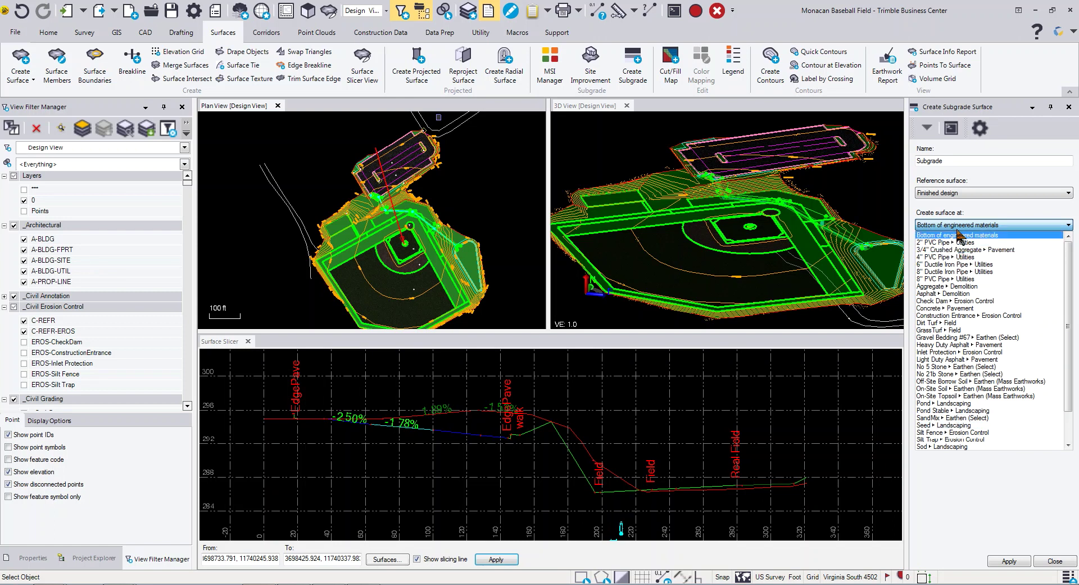
pyautogui.click(959, 234)
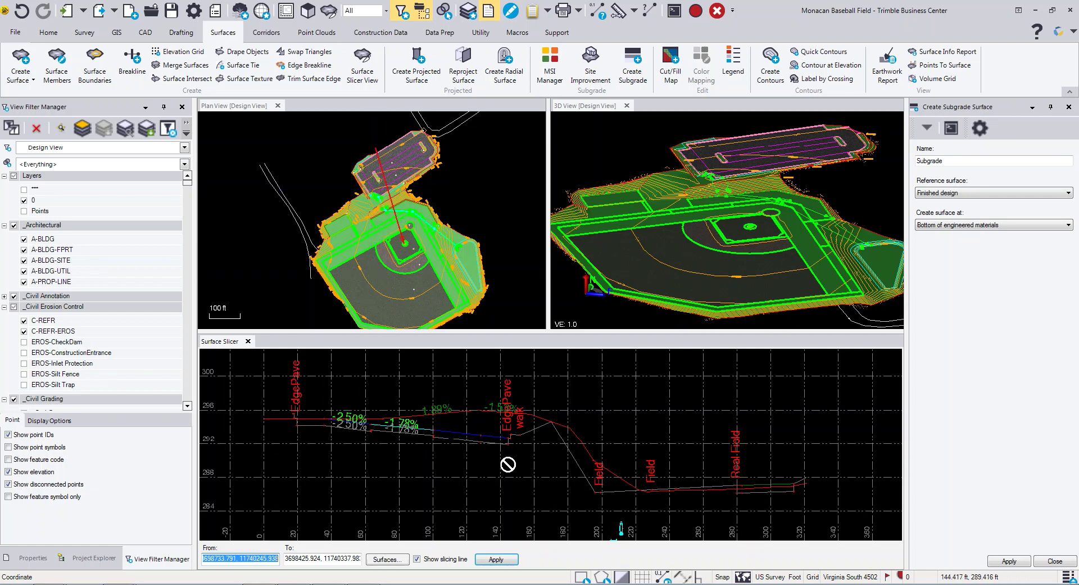
pyautogui.scroll(3, 493, 470)
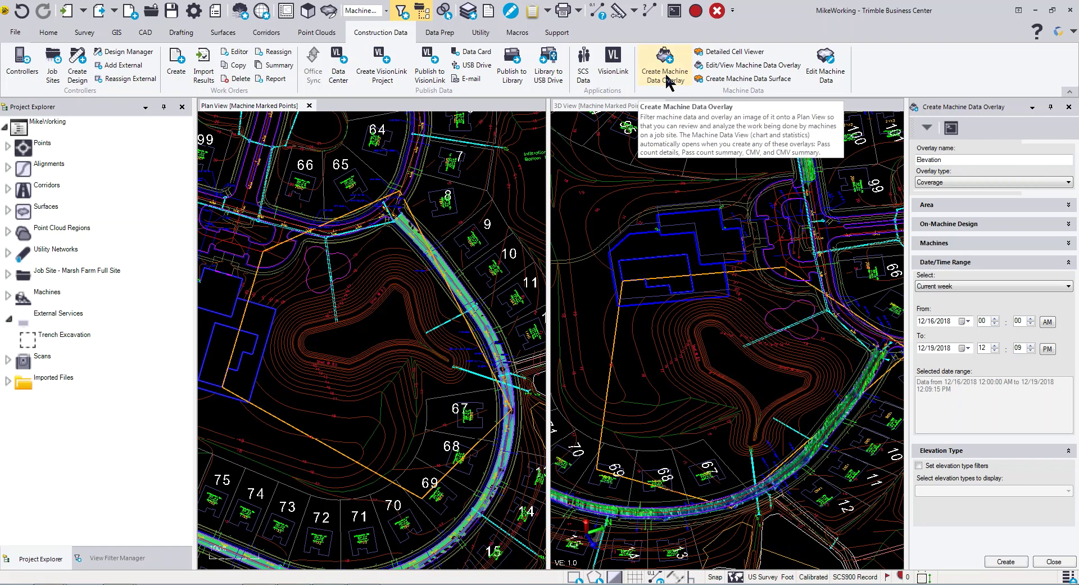
# Step: Set the machine data overlay type to Elevation and filter it by area using the orange EXTRA polyline as boundary
pyautogui.click(959, 182)
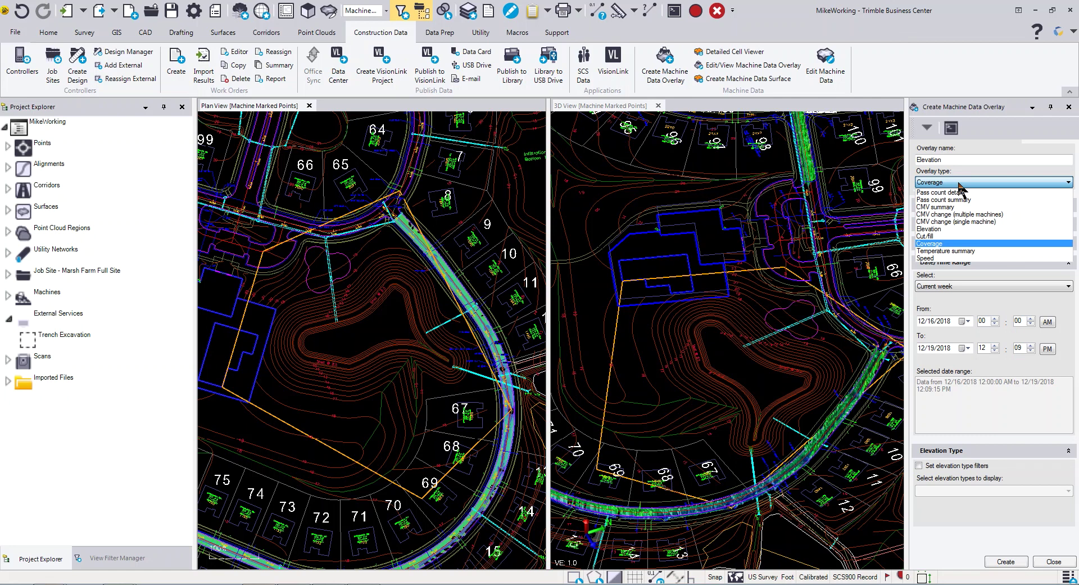
pyautogui.click(973, 227)
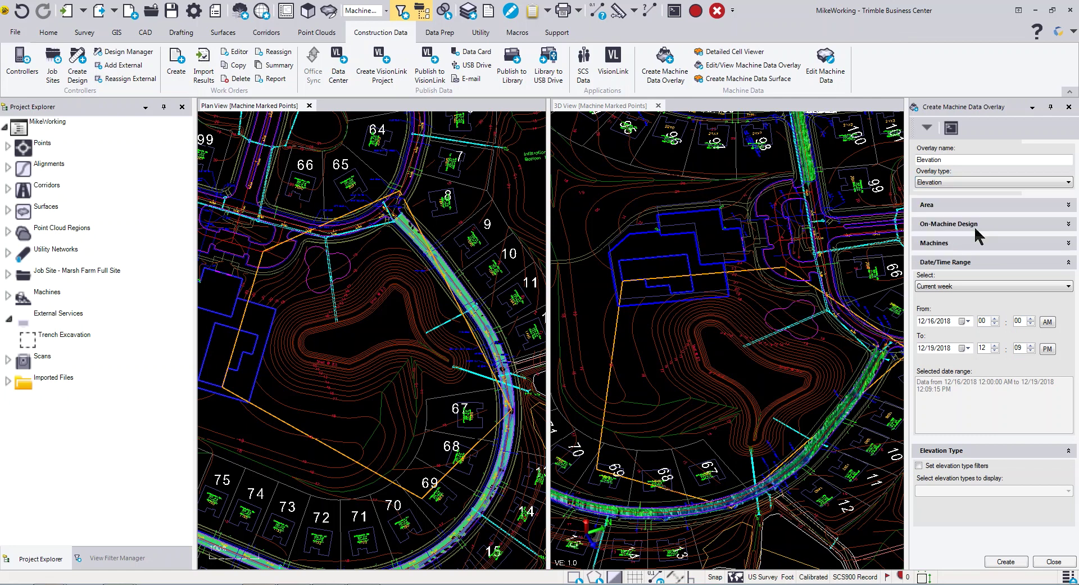
pyautogui.click(1068, 204)
pyautogui.click(924, 221)
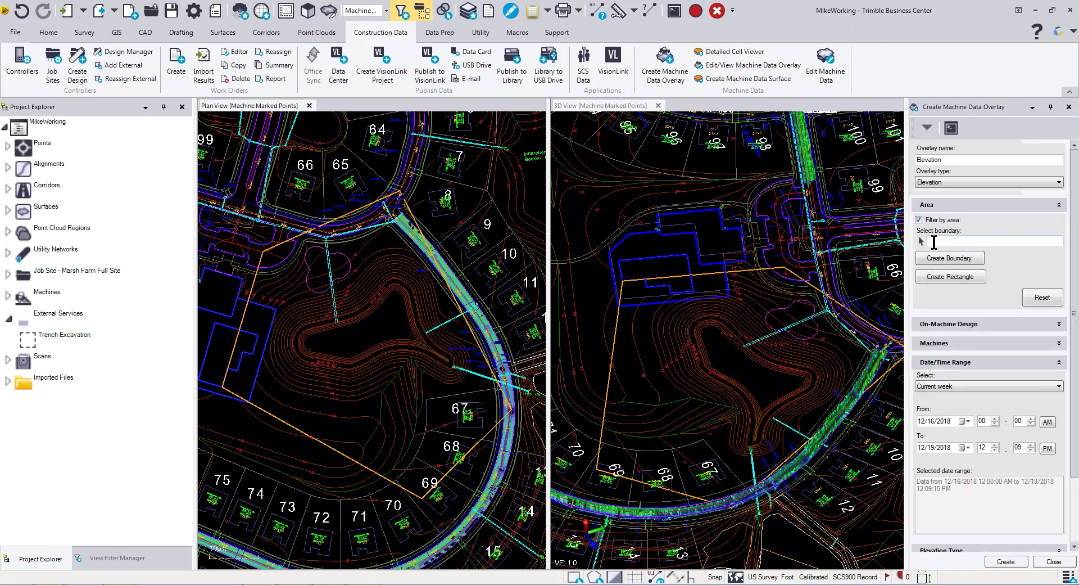
pyautogui.click(270, 416)
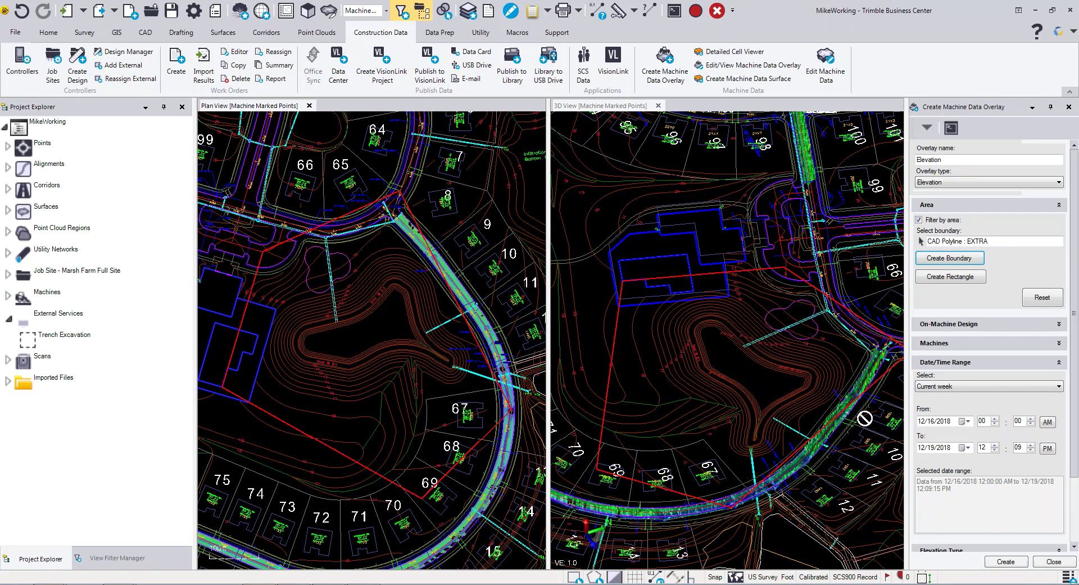
pyautogui.click(1057, 342)
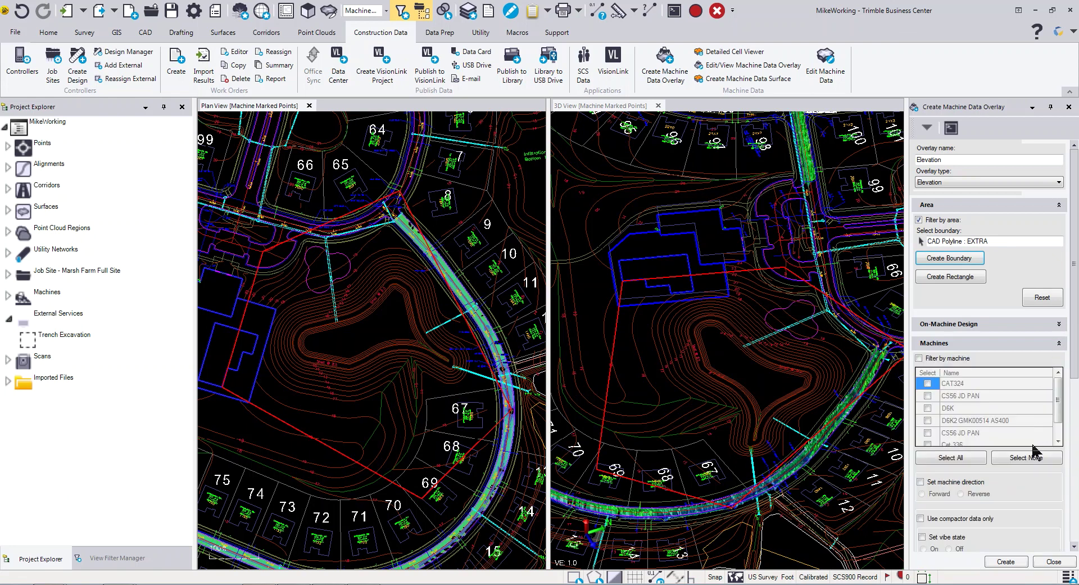
pyautogui.click(1059, 343)
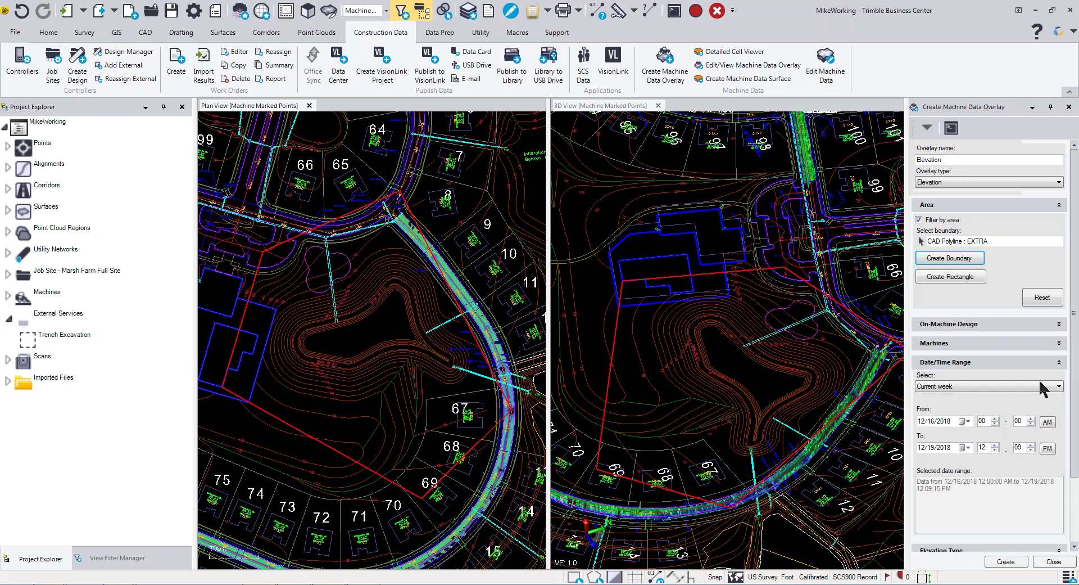
# Step: Set the overlay's date range to Project extents, filter its elevation type to Last, and create the Elevation machine data overlay
pyautogui.click(1035, 394)
pyautogui.click(955, 386)
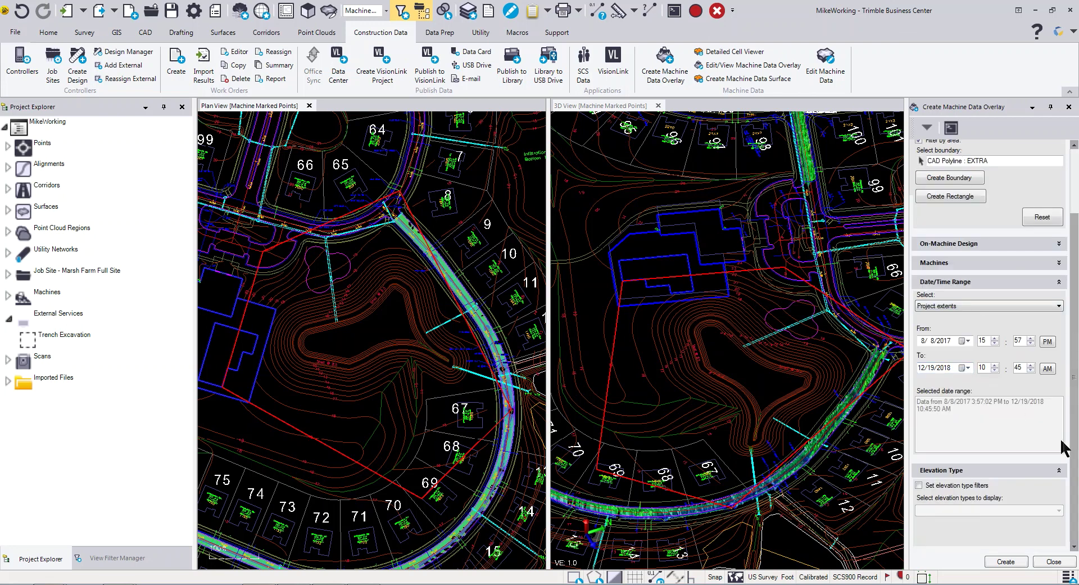
pyautogui.click(922, 486)
pyautogui.click(948, 507)
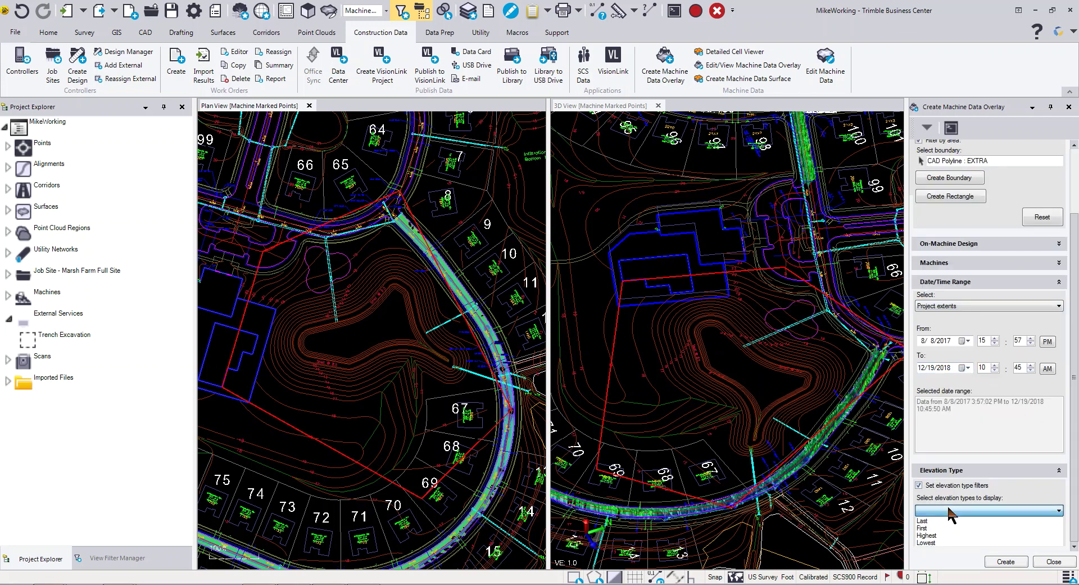
pyautogui.click(933, 521)
pyautogui.click(1009, 562)
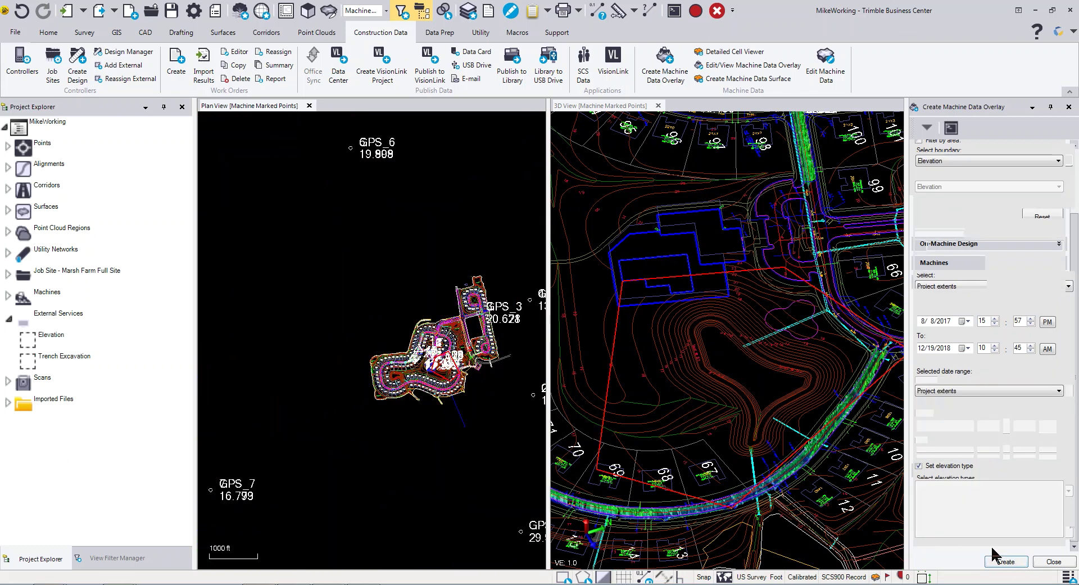
pyautogui.scroll(10, 471, 382)
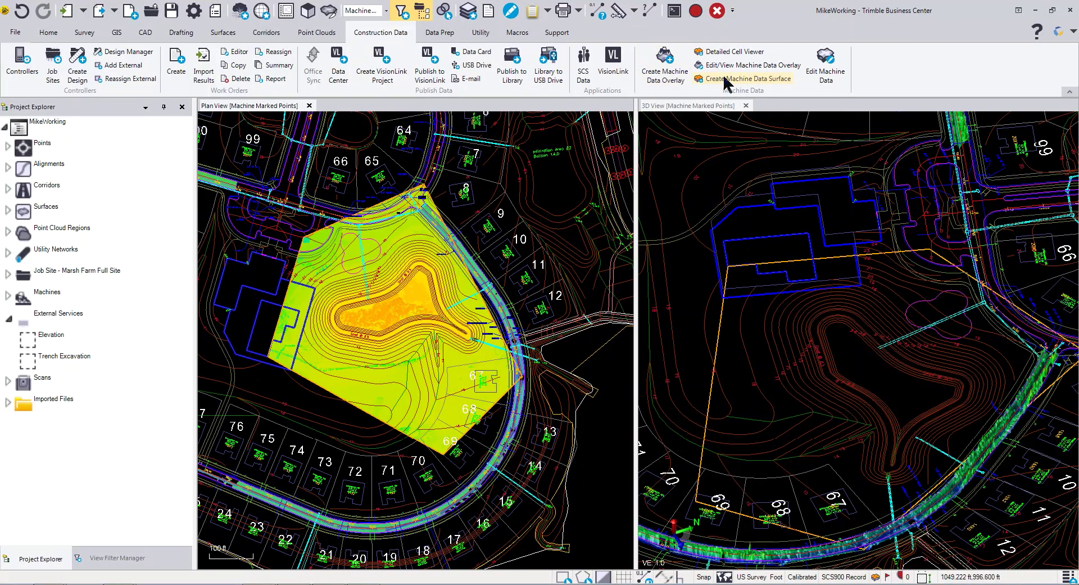
# Step: Create a machine data surface named OverlaySurface from the Elevation overlay and inspect the pond area in 3D
pyautogui.click(748, 79)
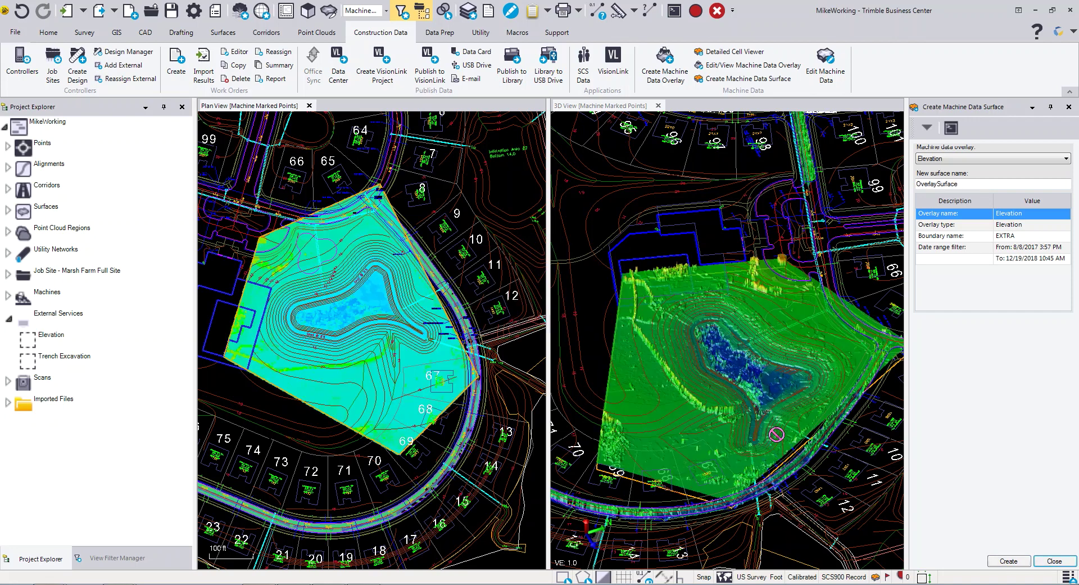
pyautogui.click(1053, 561)
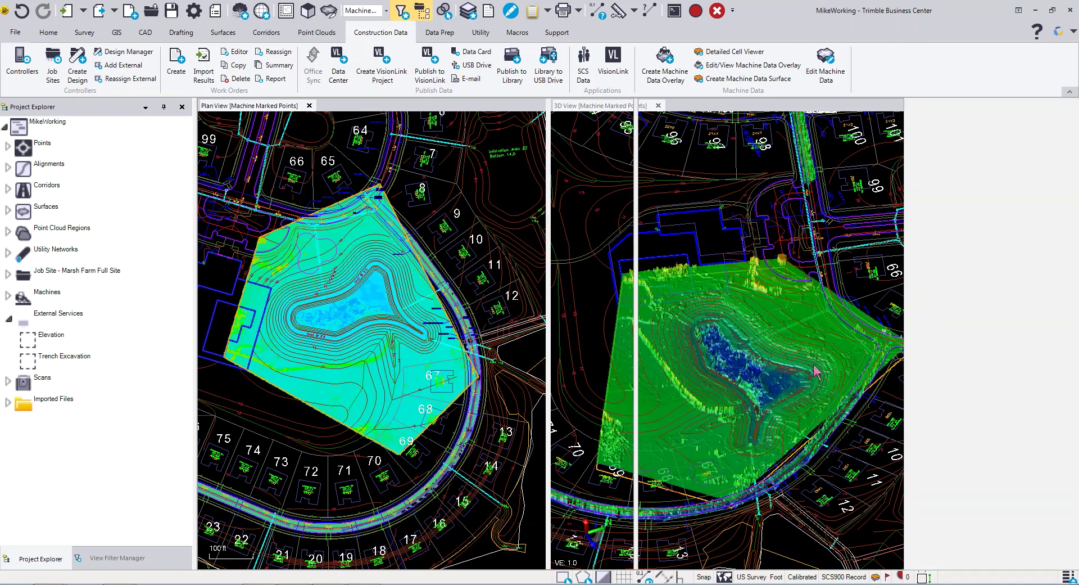
pyautogui.scroll(6, 833, 382)
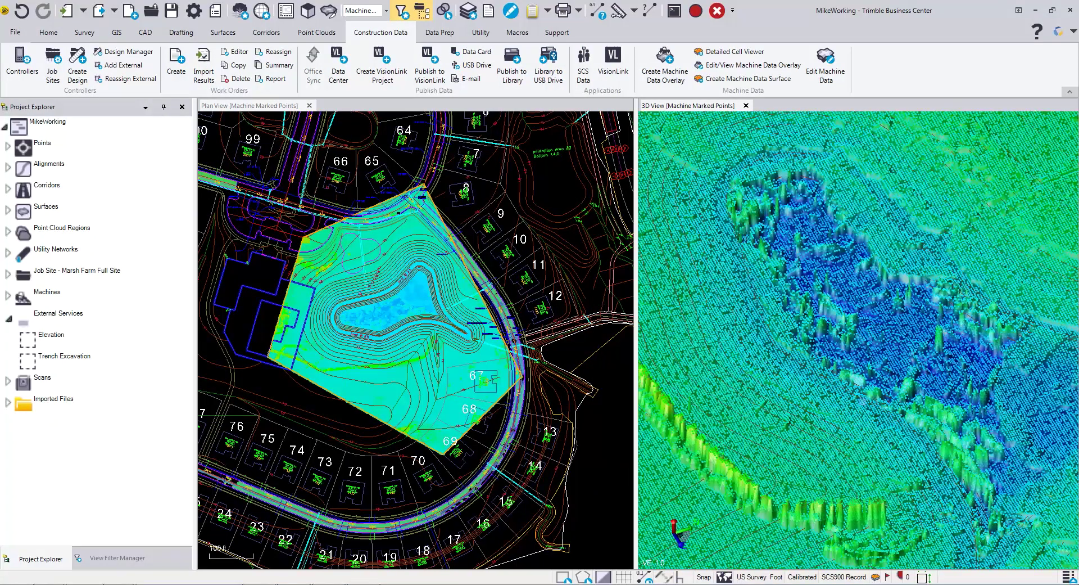
pyautogui.moveTo(862, 414); pyautogui.dragTo(806, 406, button='middle')
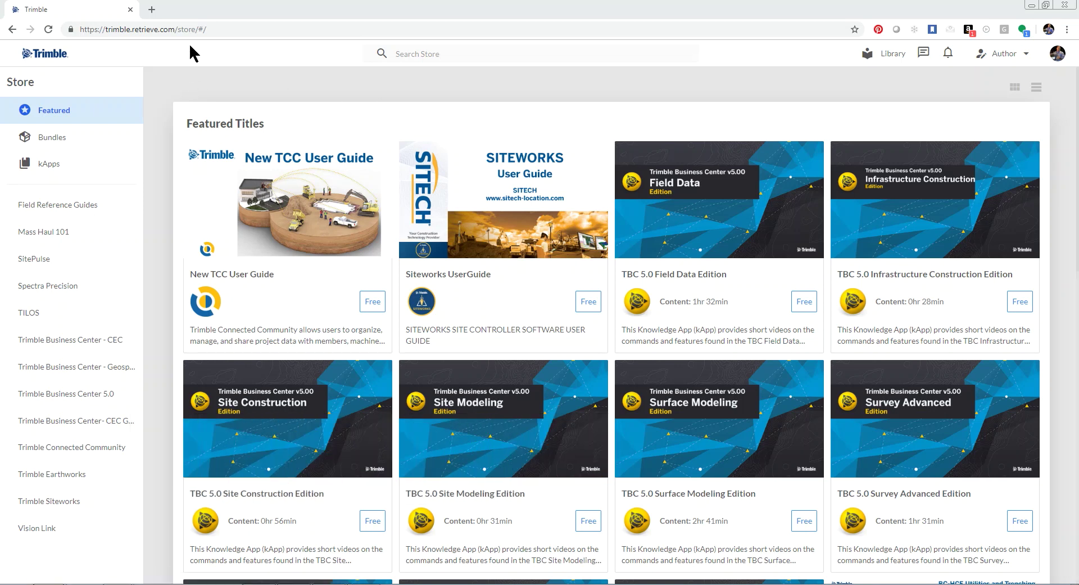
# Step: Switch to the Trimble web store and review the content of the TBC 5.0 Site Modeling Edition kApp
pyautogui.click(548, 436)
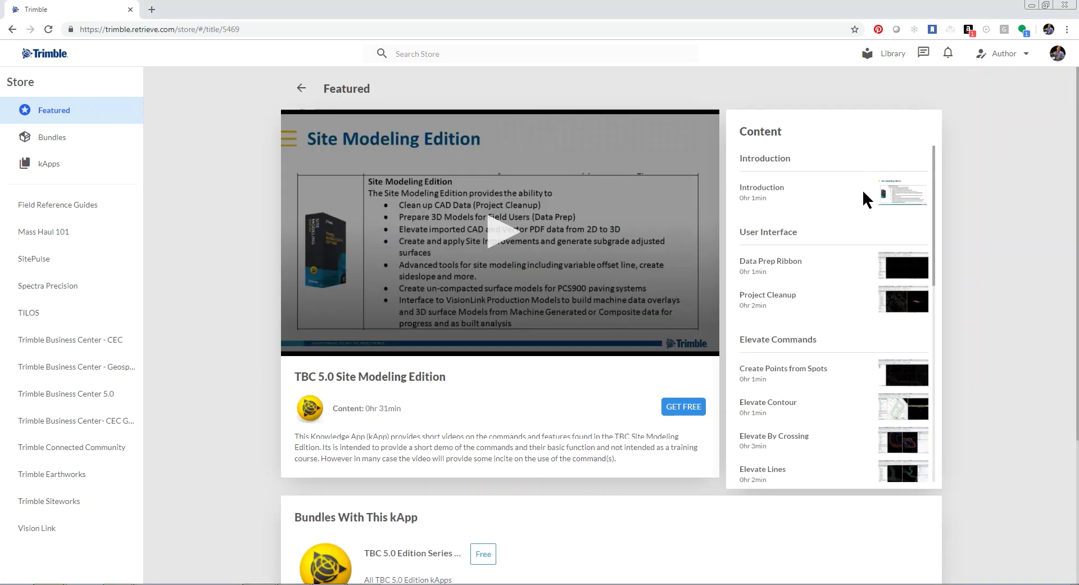
pyautogui.scroll(-10, 828, 297)
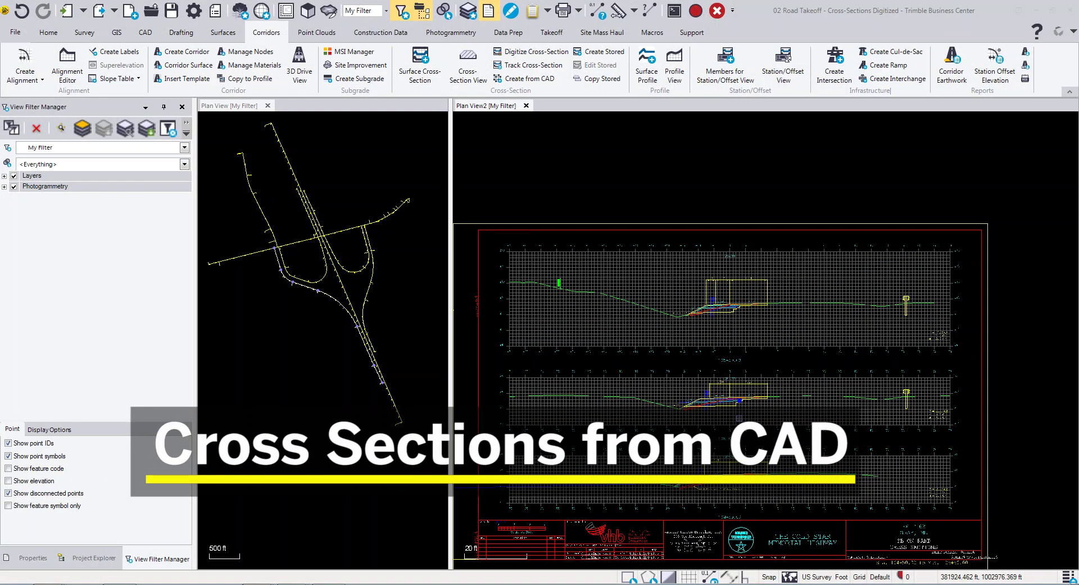
# Step: Create stored cross-sections from the multiple-per-sheet CAD drawings along the SB Ramp alignment on the _Sections layer, and inspect them in plan
pyautogui.scroll(-3, 687, 310)
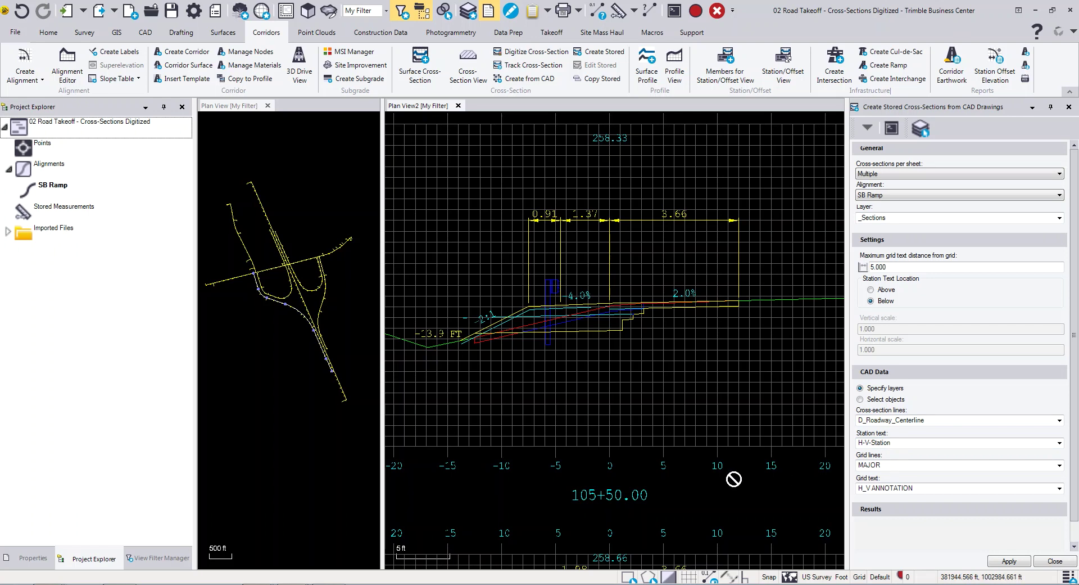
pyautogui.click(1009, 560)
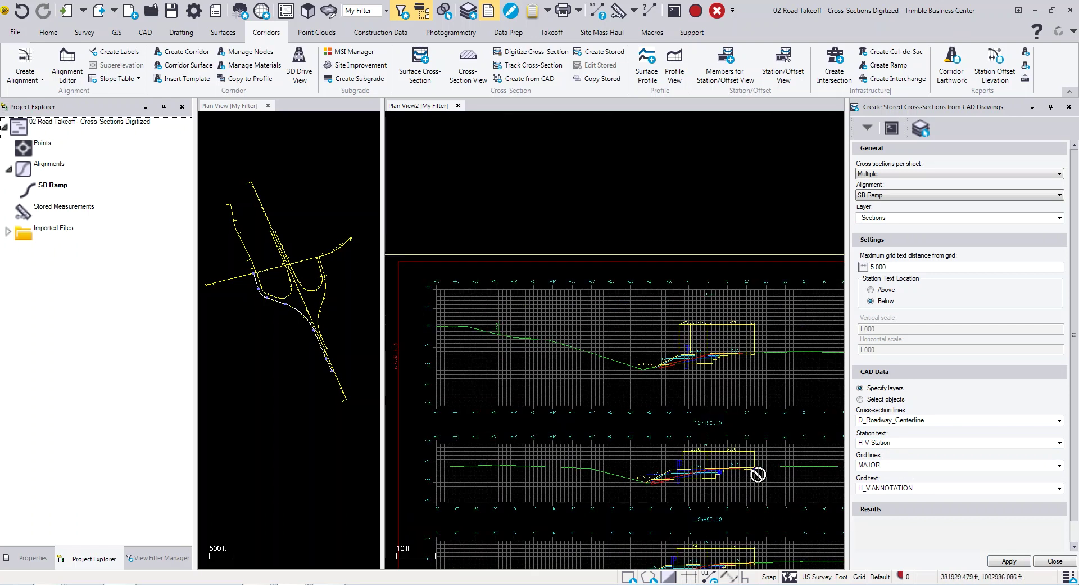
pyautogui.click(1019, 561)
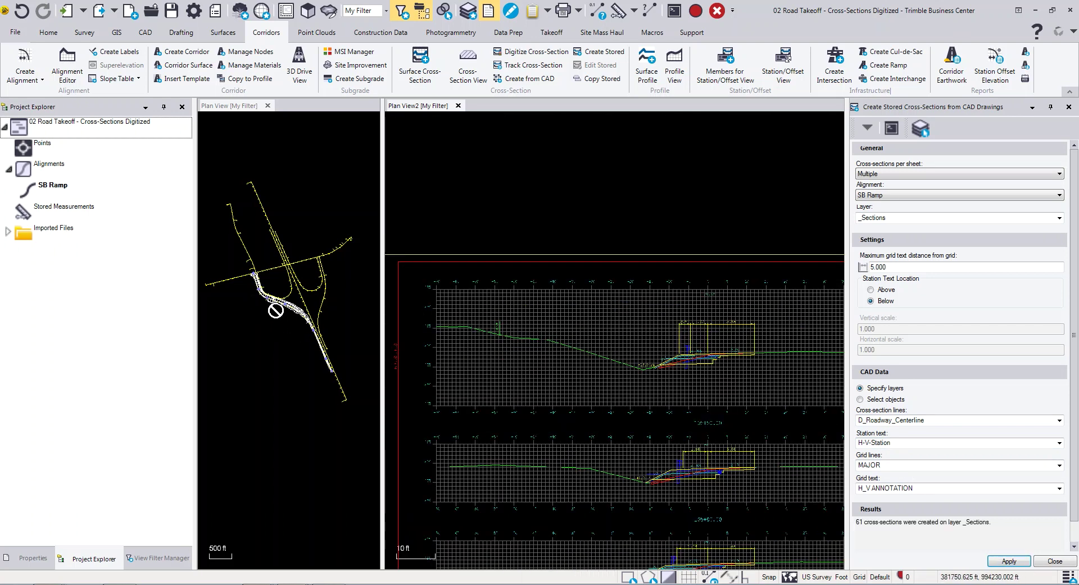
pyautogui.scroll(5, 275, 310)
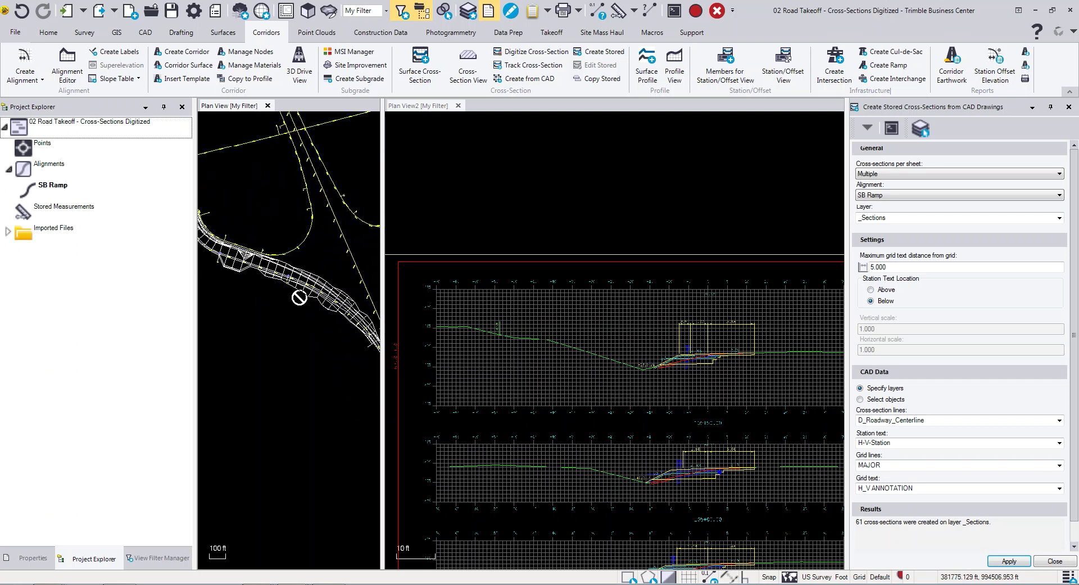
pyautogui.scroll(2, 299, 297)
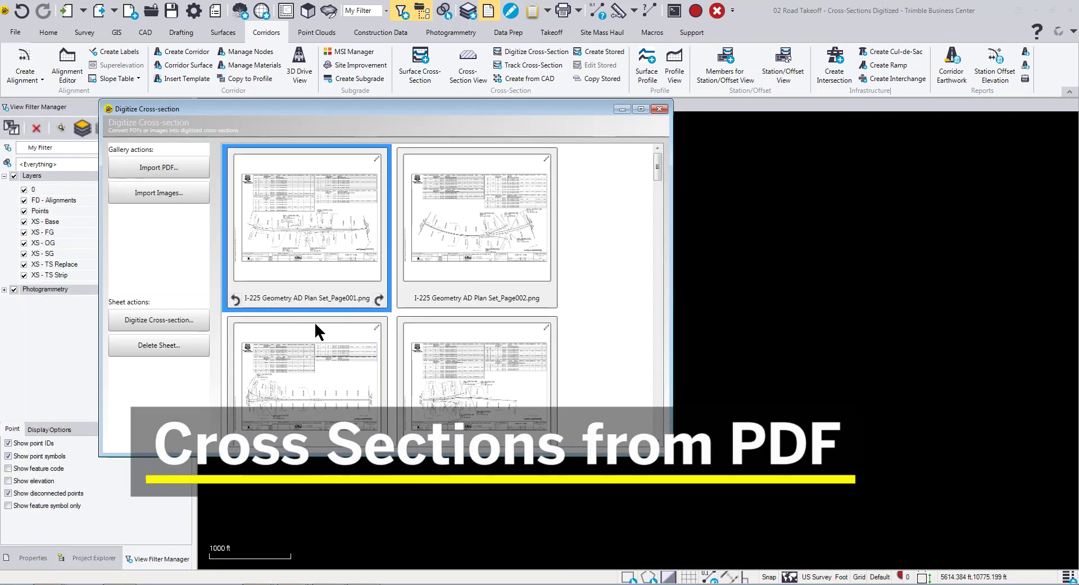
# Step: Frame the lower cross-section grid on the first Pages 35-65 from AD Cross Section Set sheet and open it for digitizing
pyautogui.scroll(-3, 338, 371)
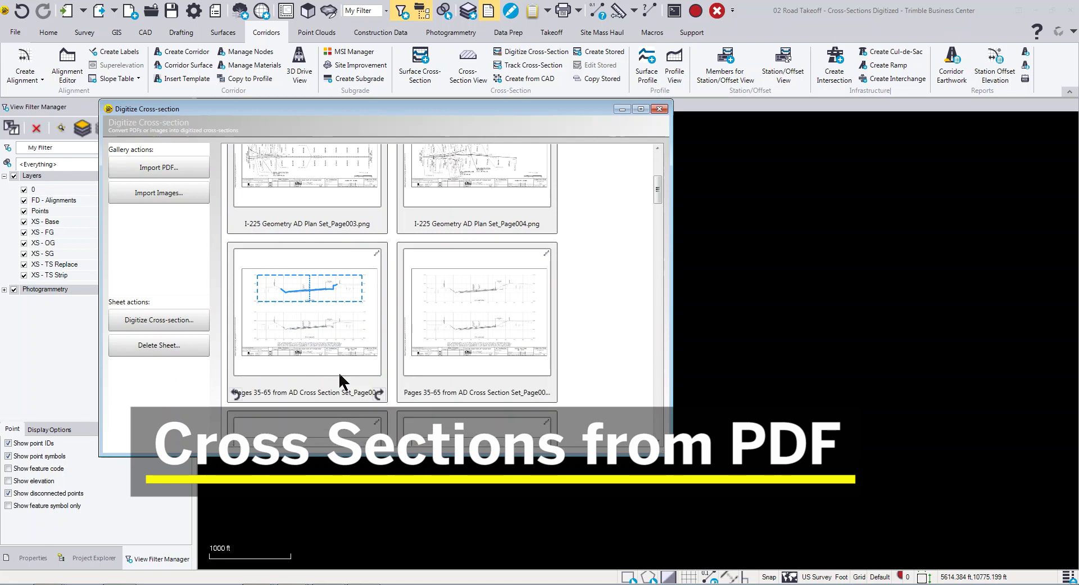
pyautogui.doubleClick(323, 309)
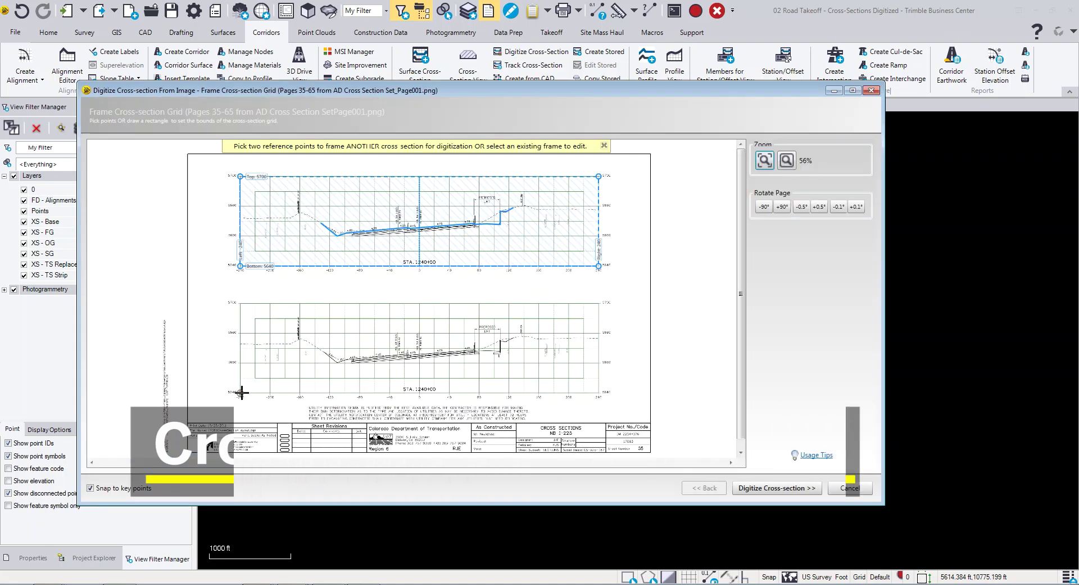
pyautogui.click(241, 392)
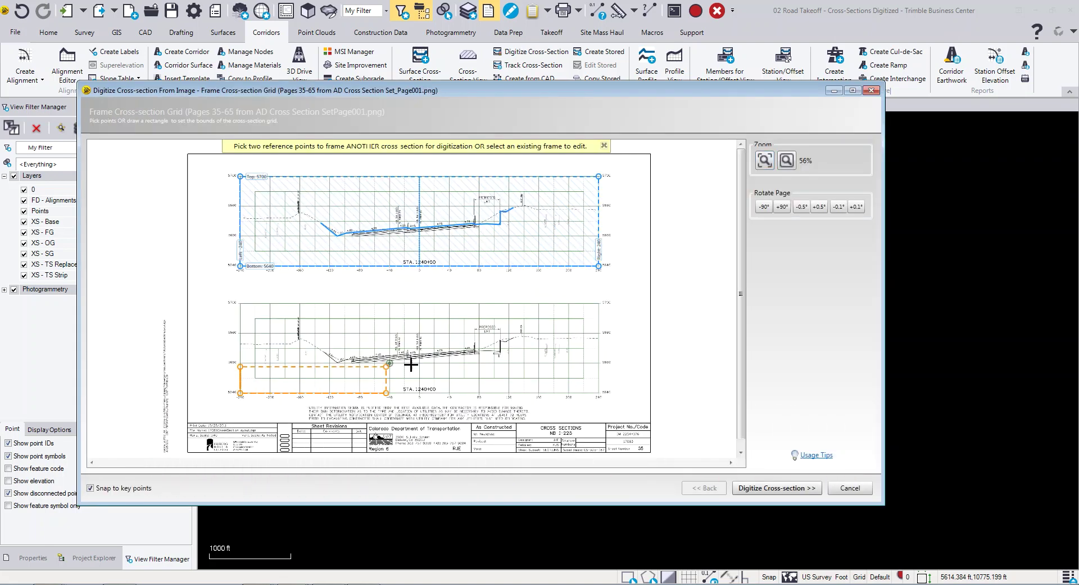
pyautogui.click(599, 303)
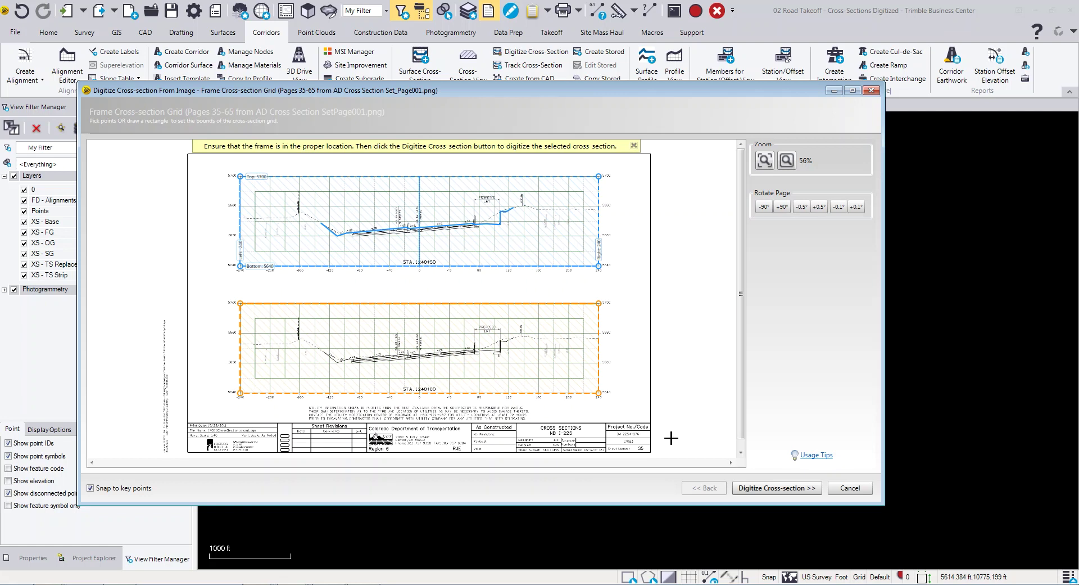
pyautogui.click(776, 488)
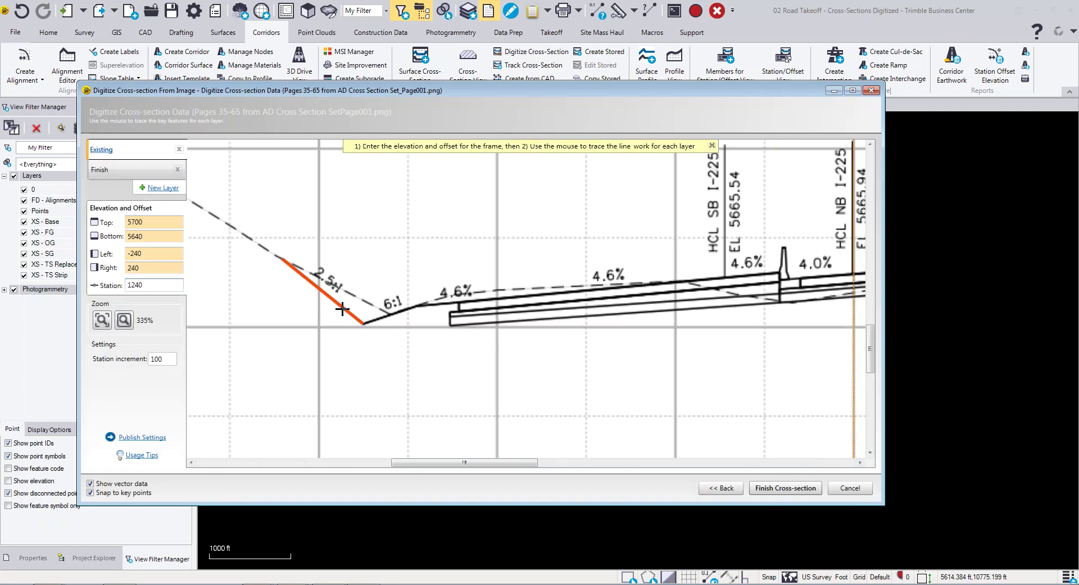
# Step: Trace the 2.5:1 slope, the 6:1 ditch slope and the 4.6% pavement top line onto the Existing layer
pyautogui.click(342, 308)
pyautogui.click(383, 319)
pyautogui.click(494, 304)
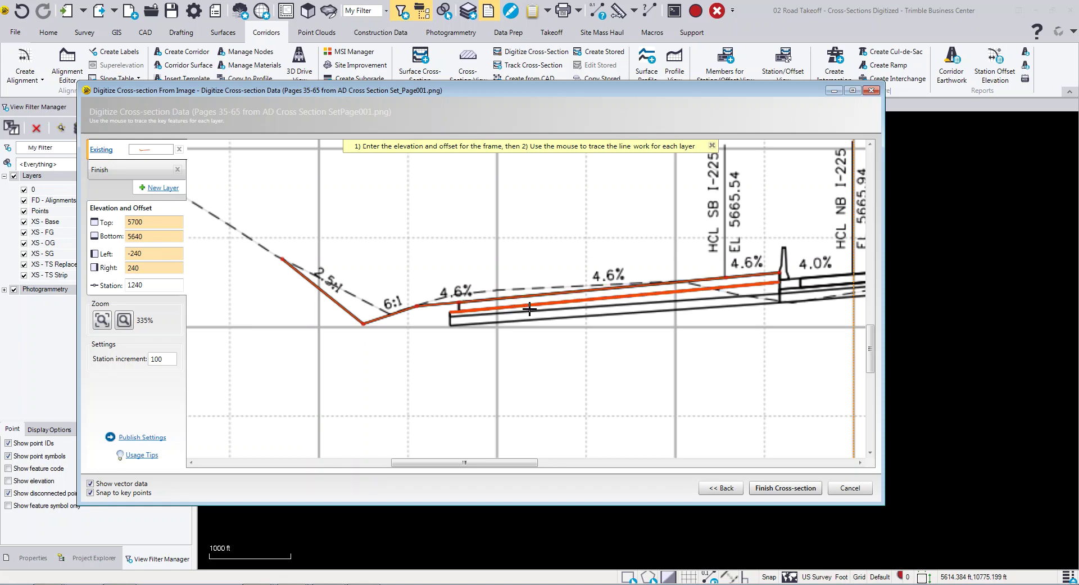
pyautogui.scroll(5, 781, 311)
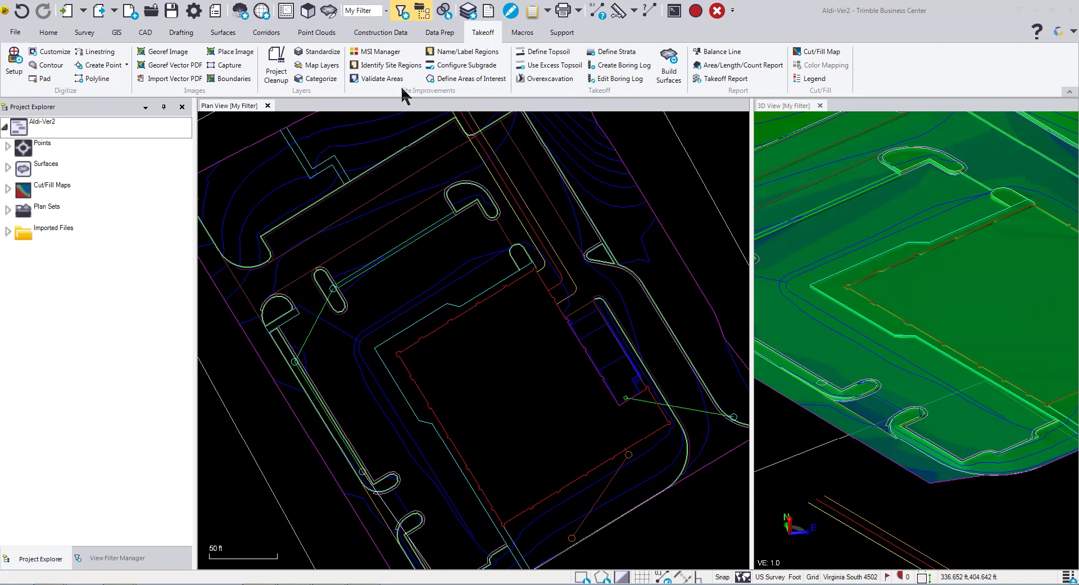
# Step: Identify the green areas around the pavement as Design regions using the 6" Topsoil Replacement & Sod site improvement, starting with the name Sod
pyautogui.click(395, 69)
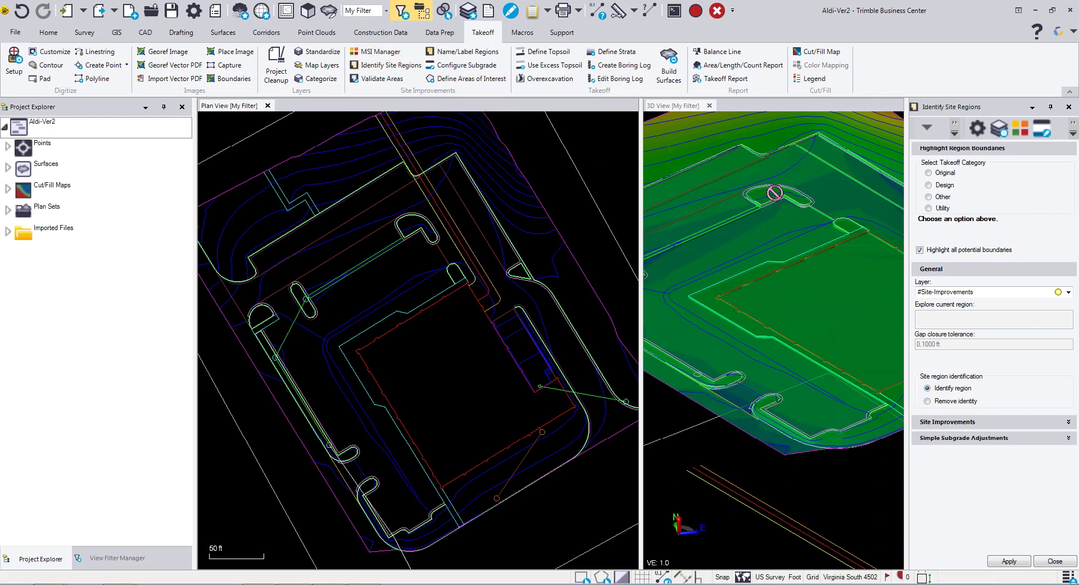
pyautogui.click(928, 185)
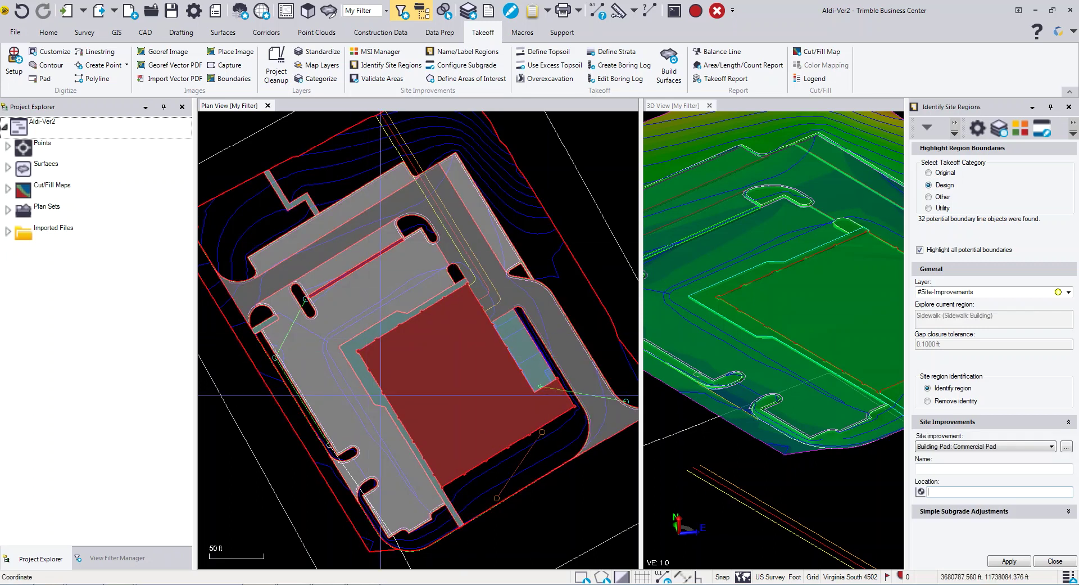
pyautogui.click(957, 447)
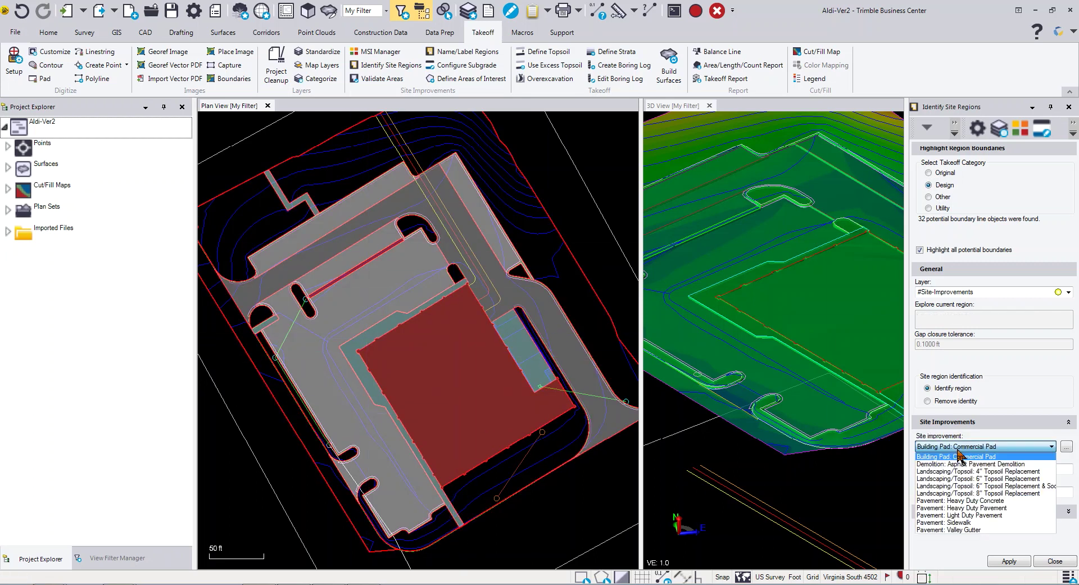
pyautogui.click(958, 486)
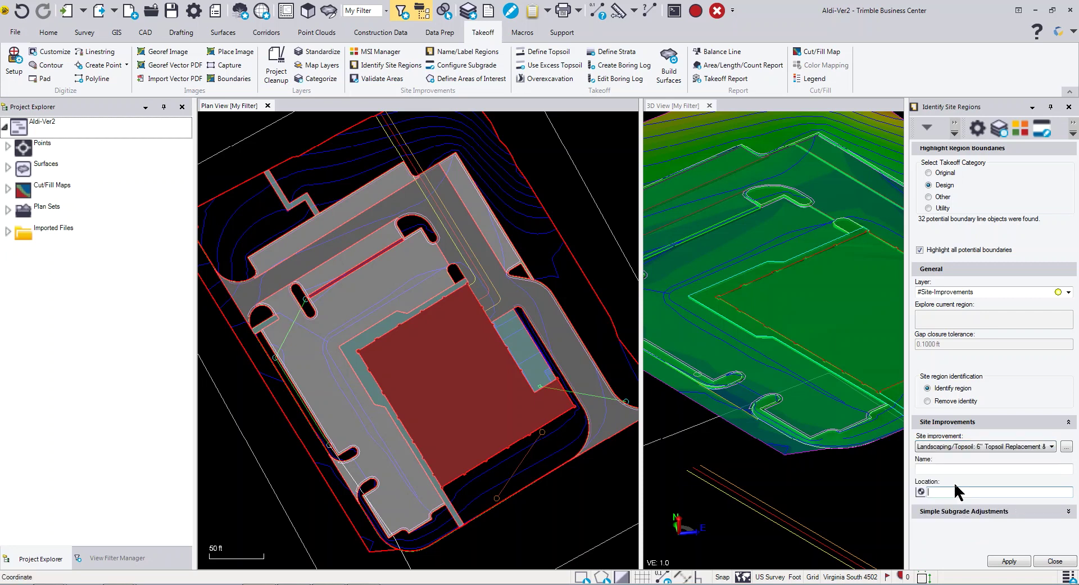
pyautogui.click(940, 468)
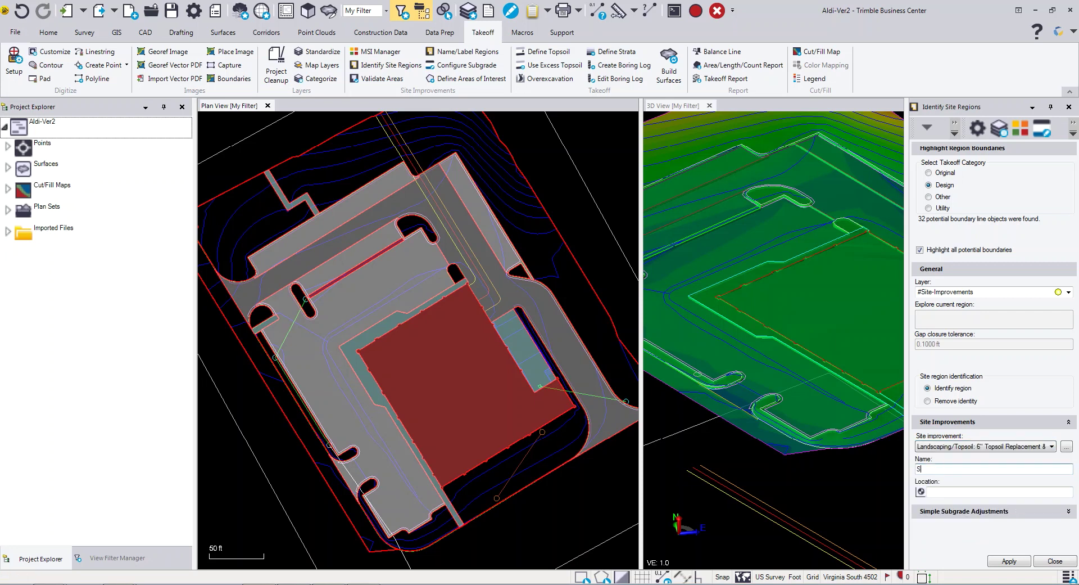
pyautogui.click(950, 492)
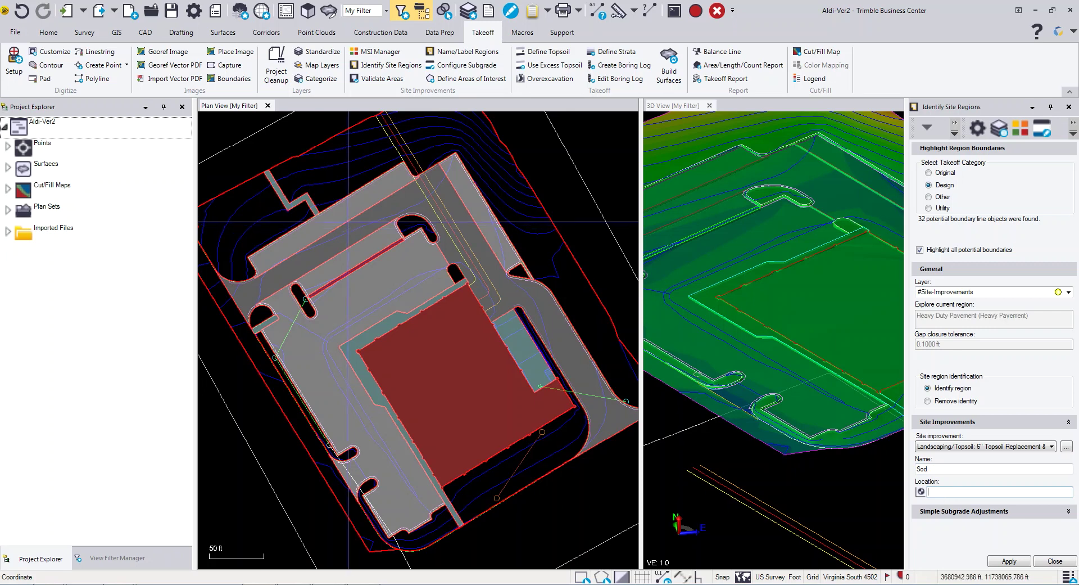
pyautogui.click(329, 172)
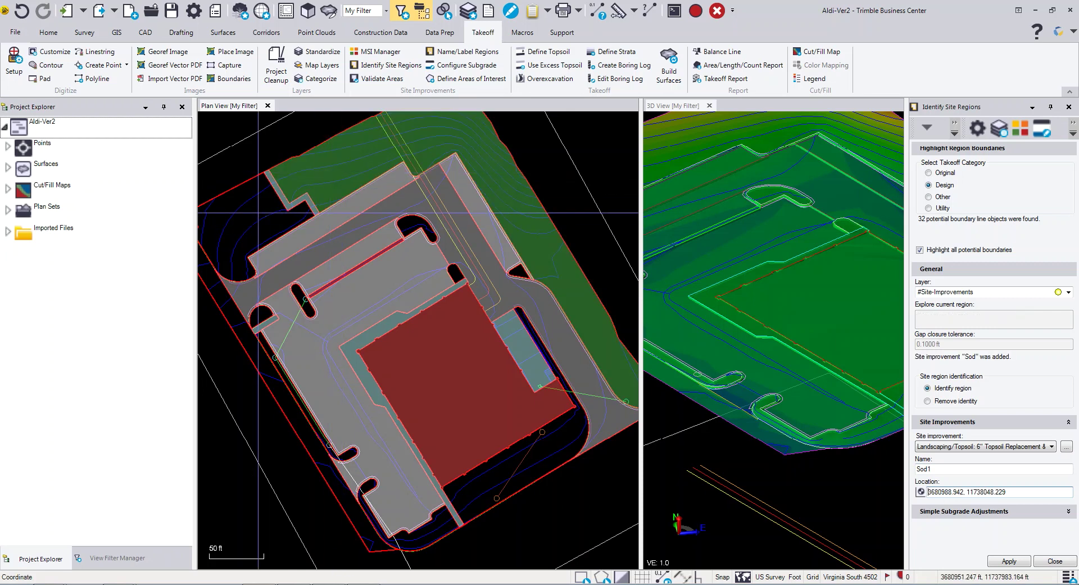
pyautogui.click(550, 443)
pyautogui.click(441, 524)
pyautogui.click(349, 461)
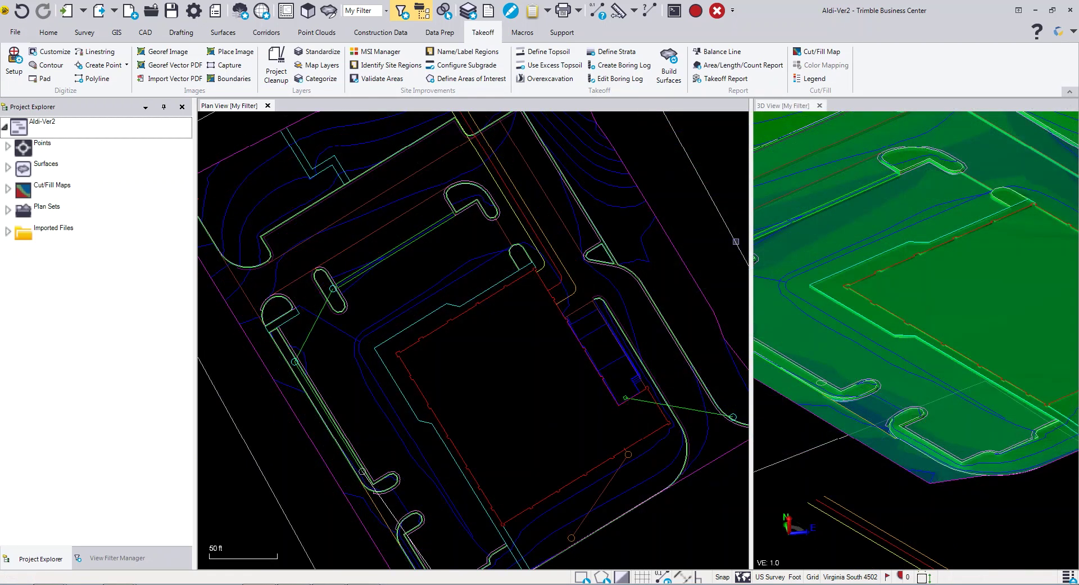
# Step: Generate the takeoff report for the site and page through it to the Site Improvement Quantities
pyautogui.click(716, 79)
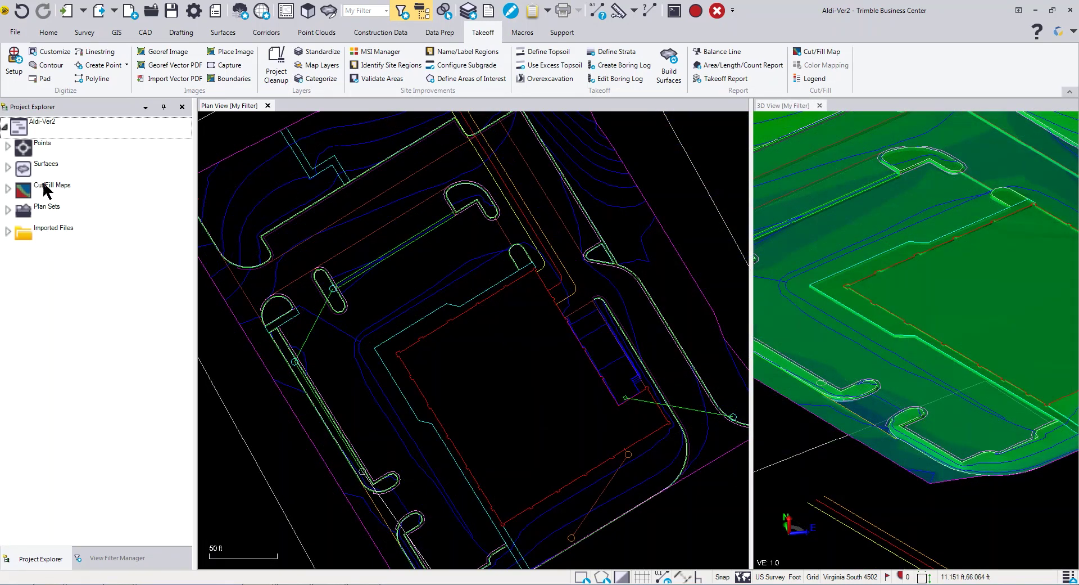
pyautogui.click(8, 167)
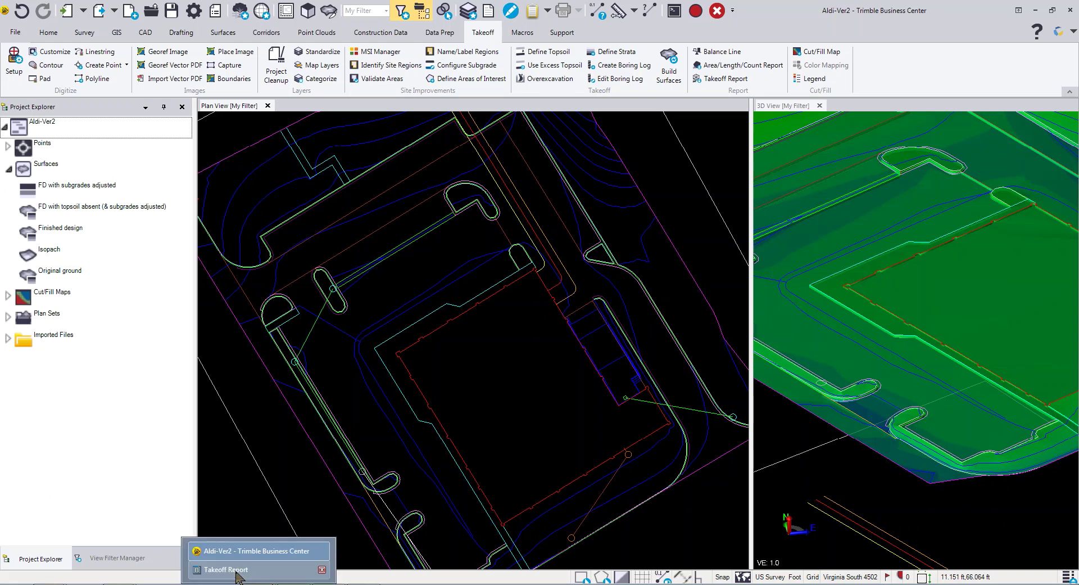
pyautogui.click(226, 570)
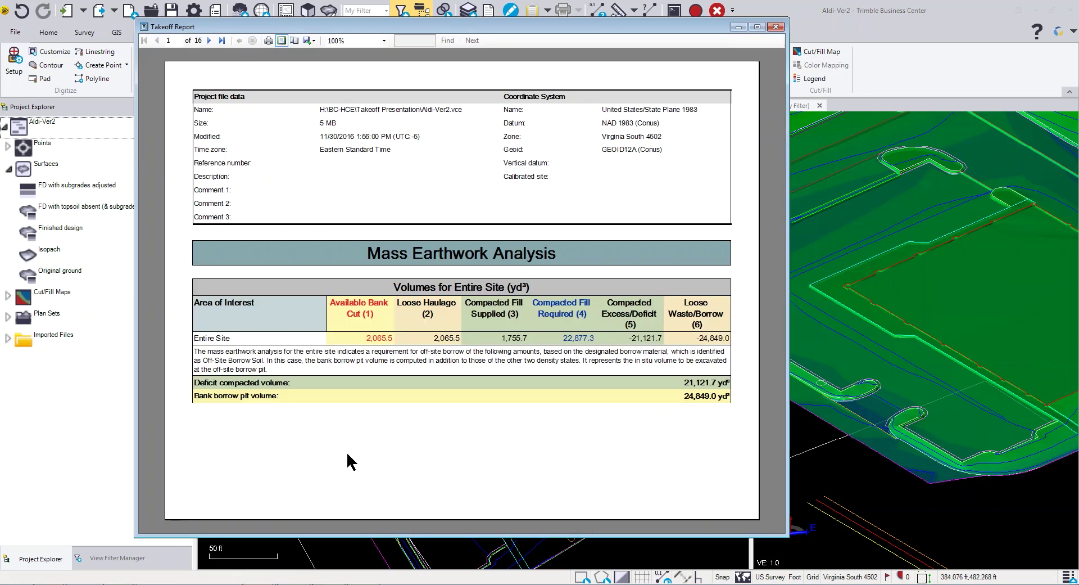
pyautogui.click(210, 41)
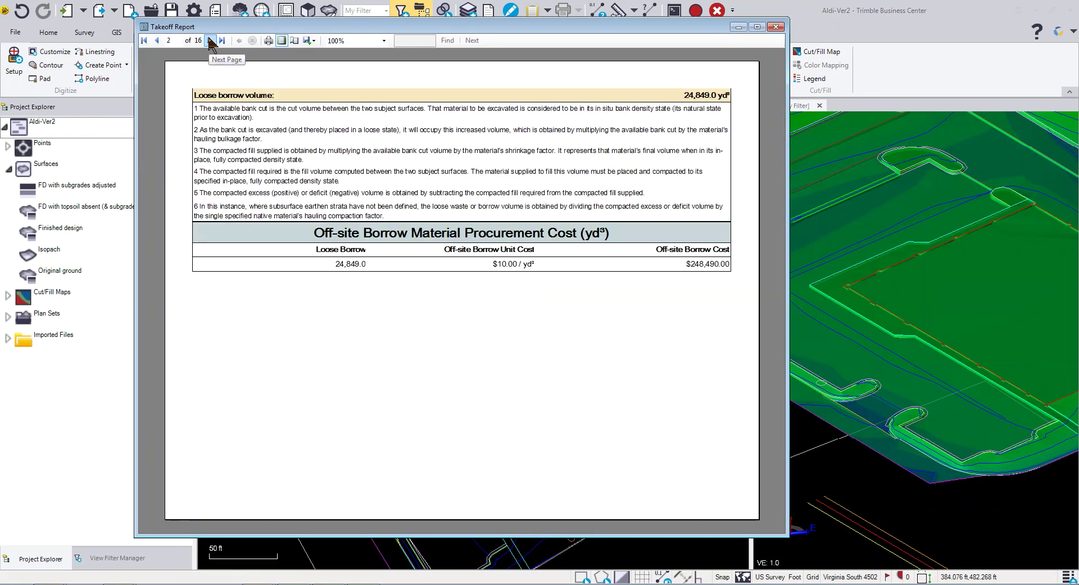
pyautogui.click(210, 40)
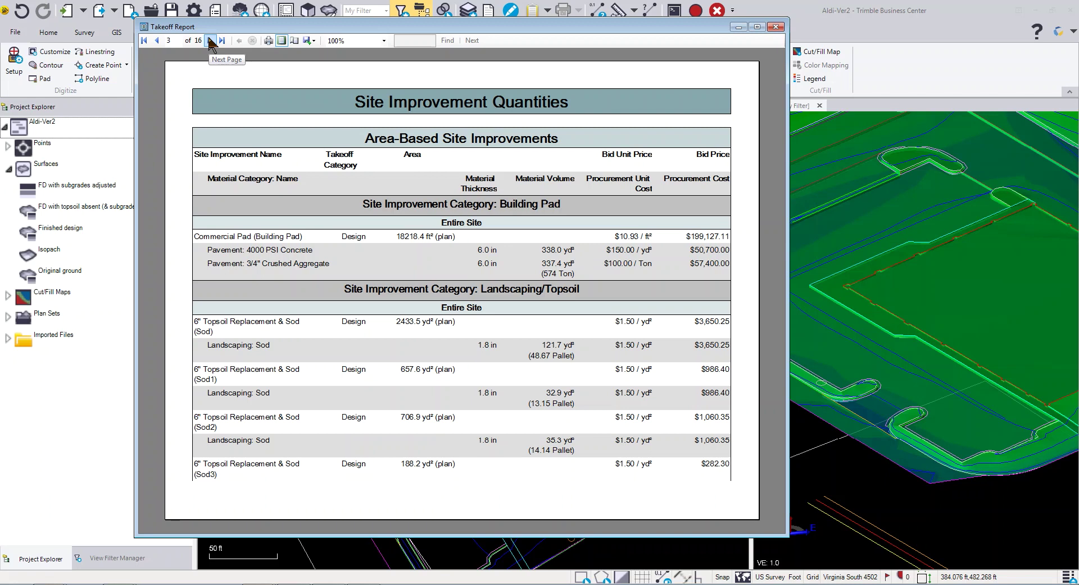
# Step: Page on through the takeoff report to review the Sod and Pavement site improvement quantities
pyautogui.click(210, 40)
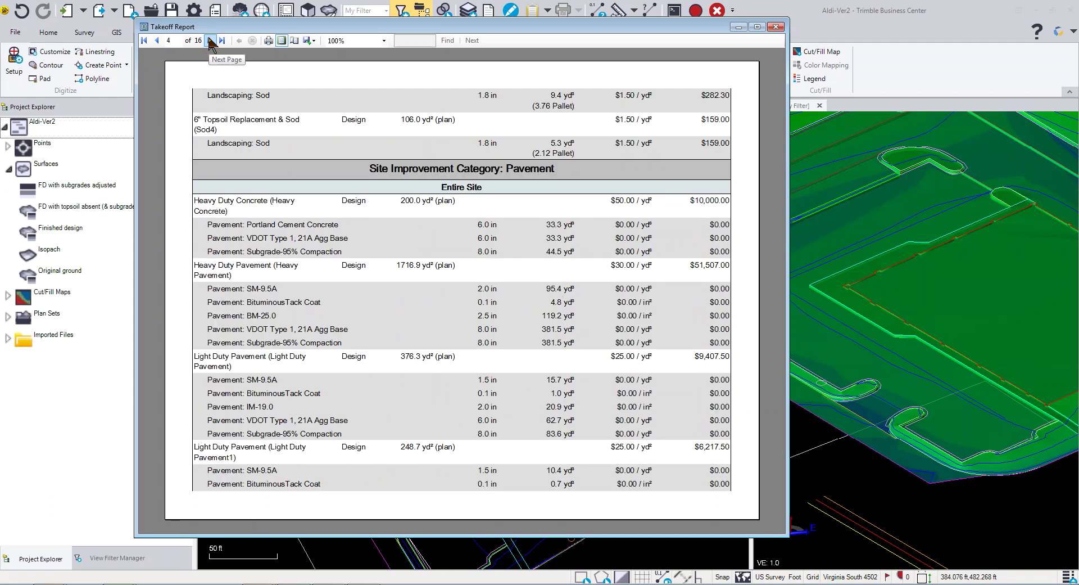
pyautogui.click(210, 41)
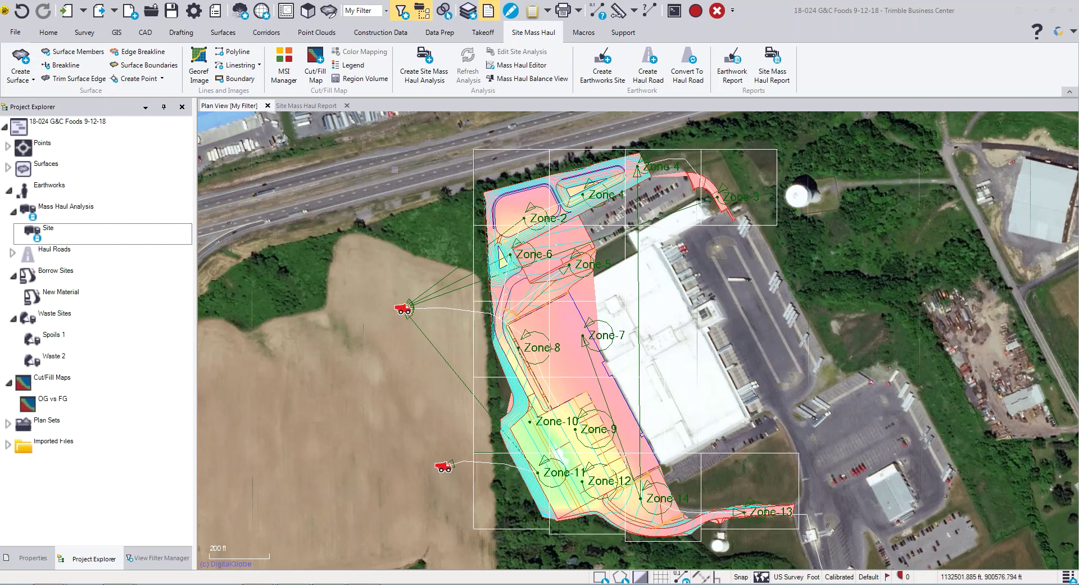
# Step: Open Create Earthworks Site and examine its site type choices for the mass haul project
pyautogui.click(598, 78)
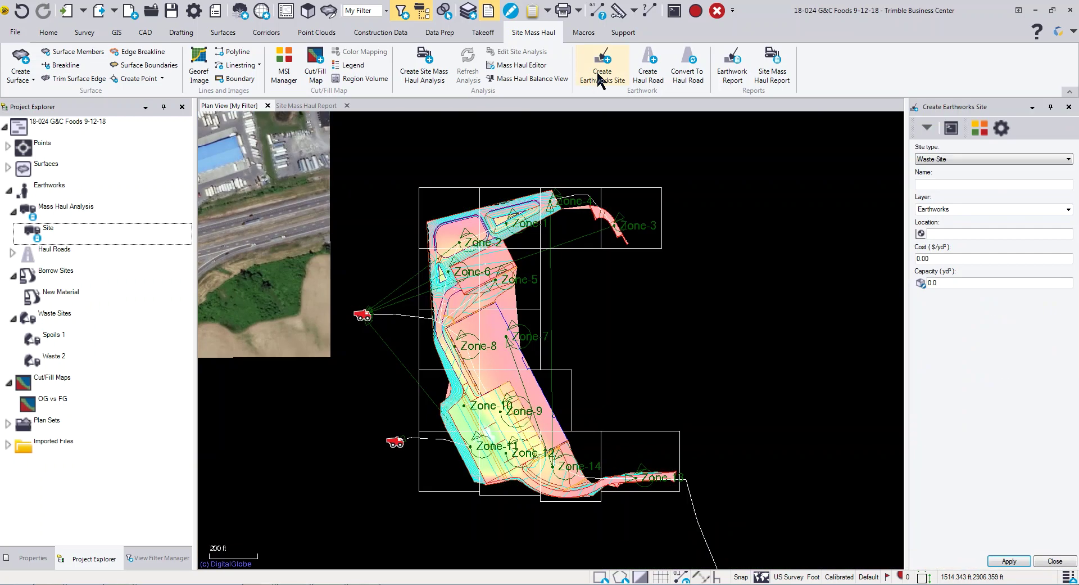
pyautogui.click(928, 159)
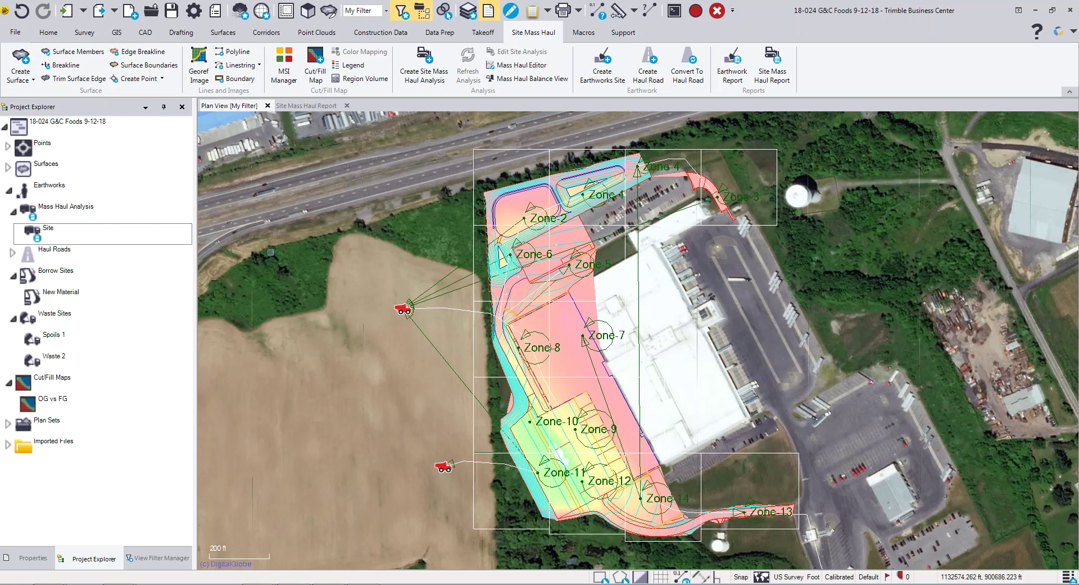
# Step: Read through the Site Mass Haul Report, including the cut and fill zone map and the analysis summary
pyautogui.click(308, 106)
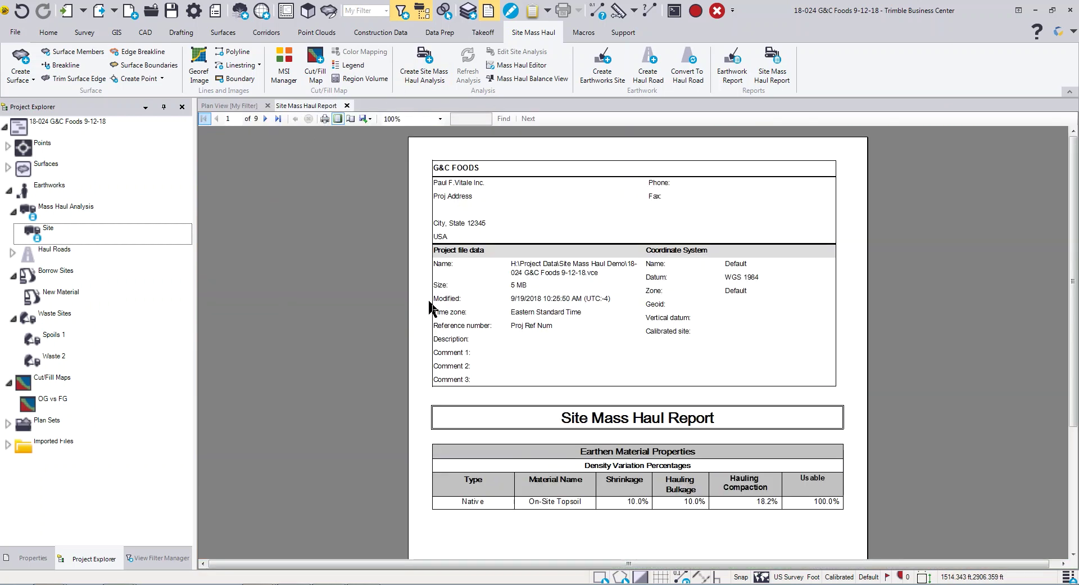
pyautogui.scroll(-10, 504, 356)
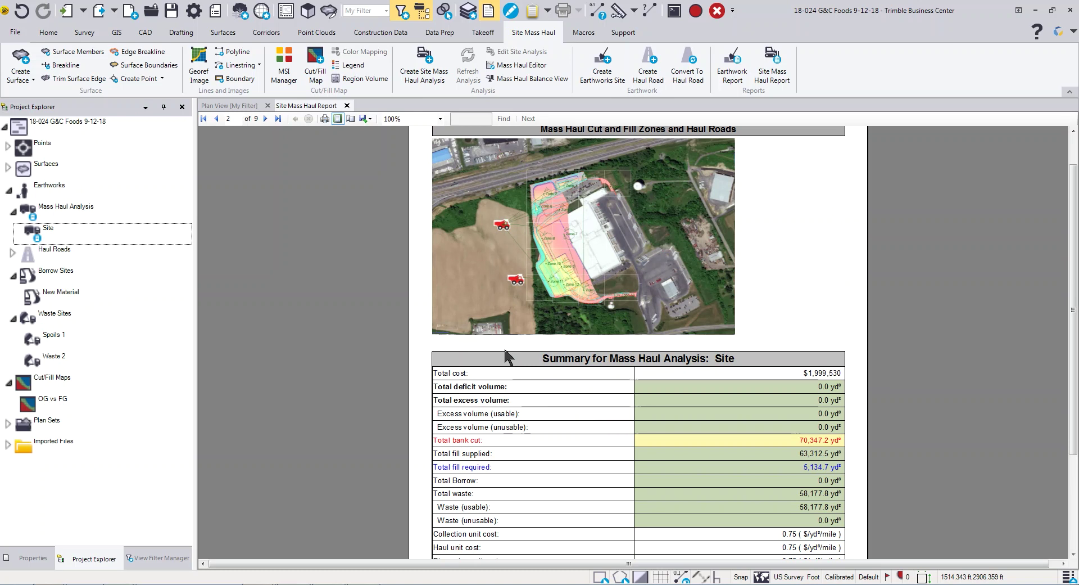
pyautogui.scroll(-10, 501, 388)
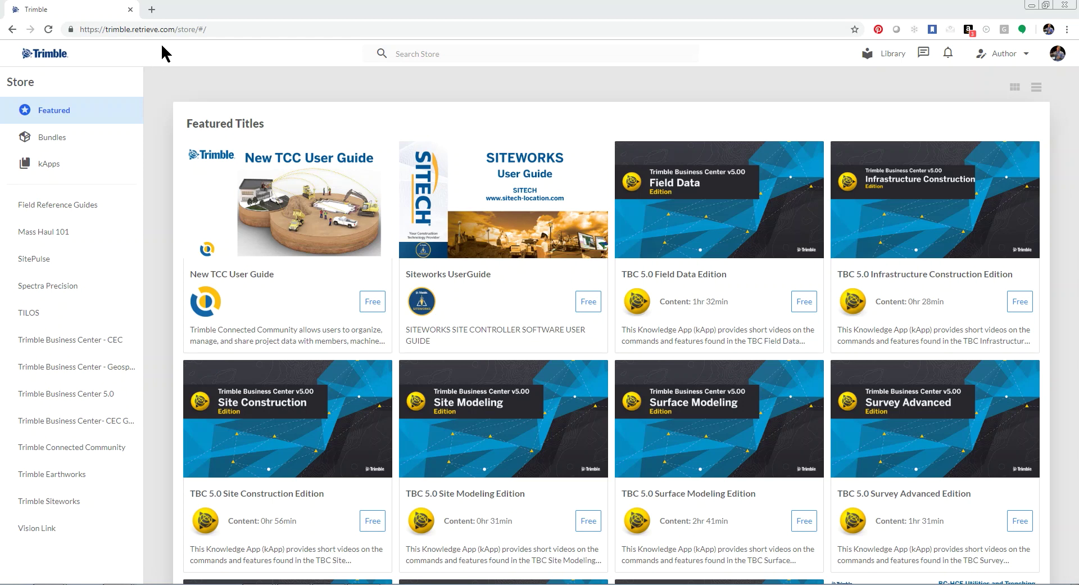
# Step: Switch to the Trimble store in the browser, open TBC 5.0 Site Construction Edition and browse its full content list
pyautogui.click(282, 409)
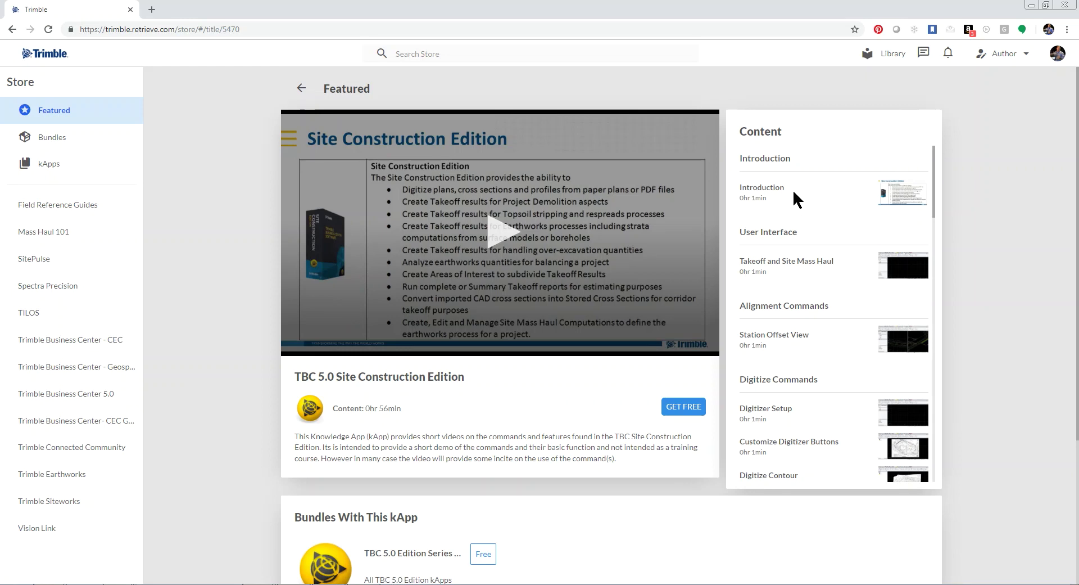
pyautogui.scroll(-12, 819, 219)
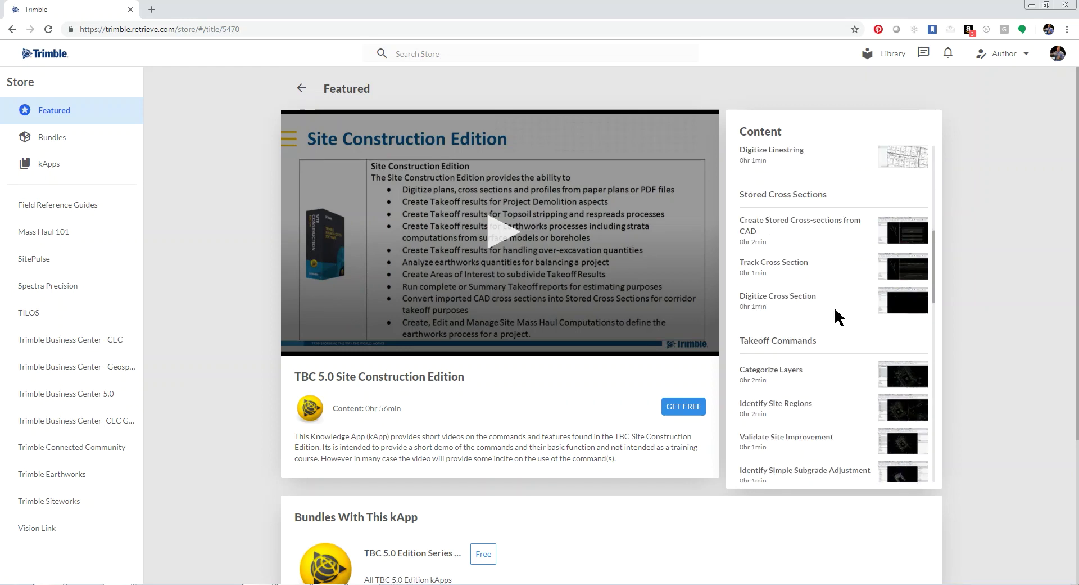
pyautogui.scroll(-10, 835, 333)
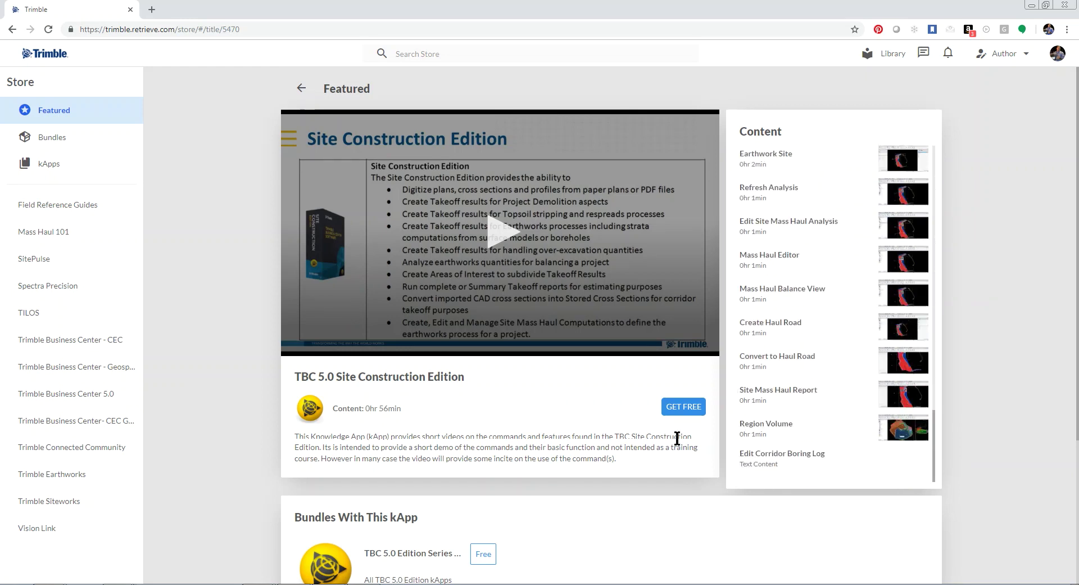
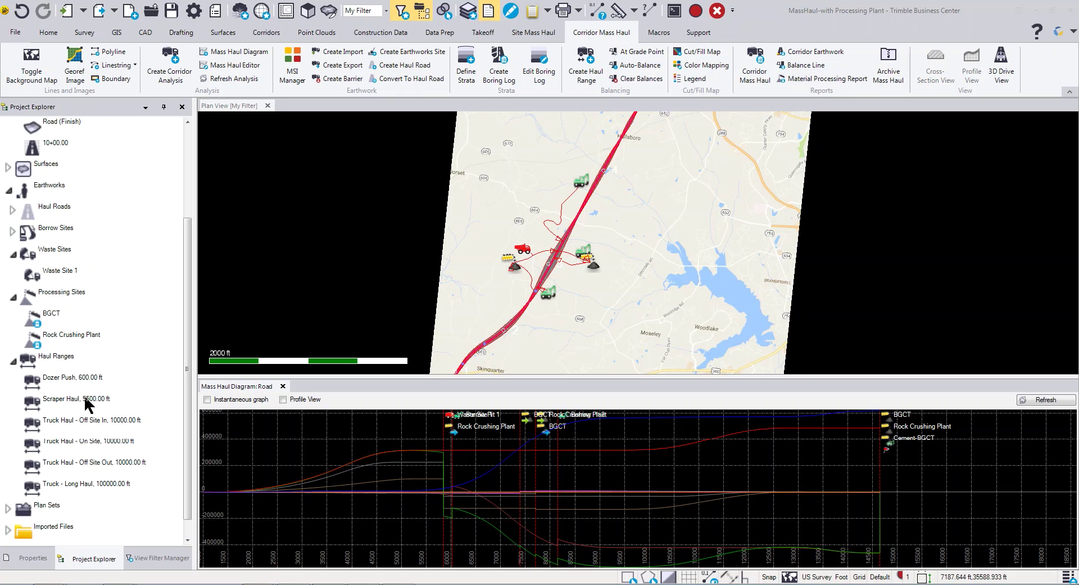
# Step: Examine the corridor project's haul ranges, waste sites, BGCT processing site and expanded list of haul roads
pyautogui.click(65, 380)
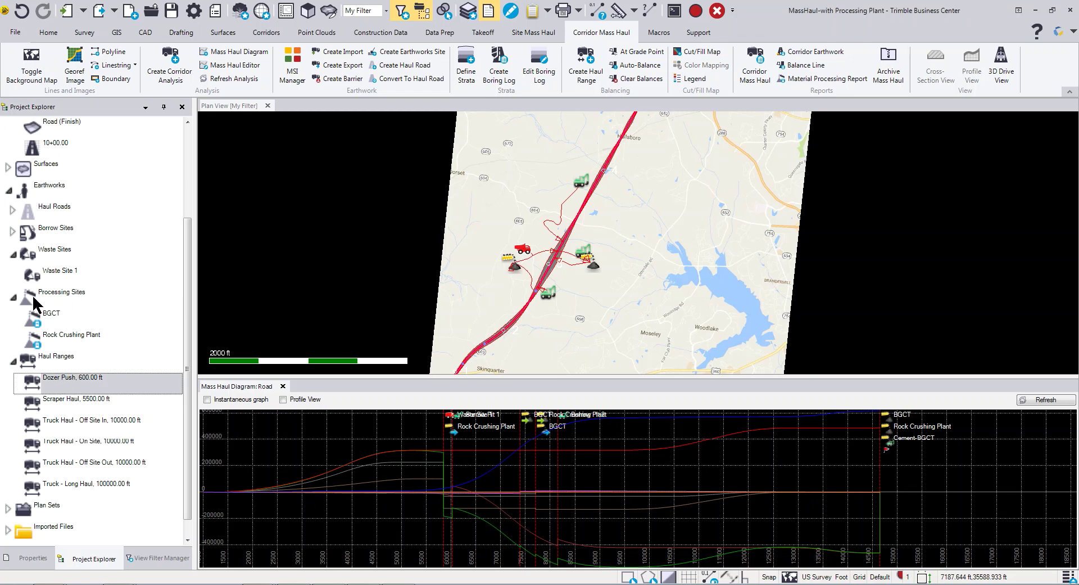
pyautogui.click(48, 256)
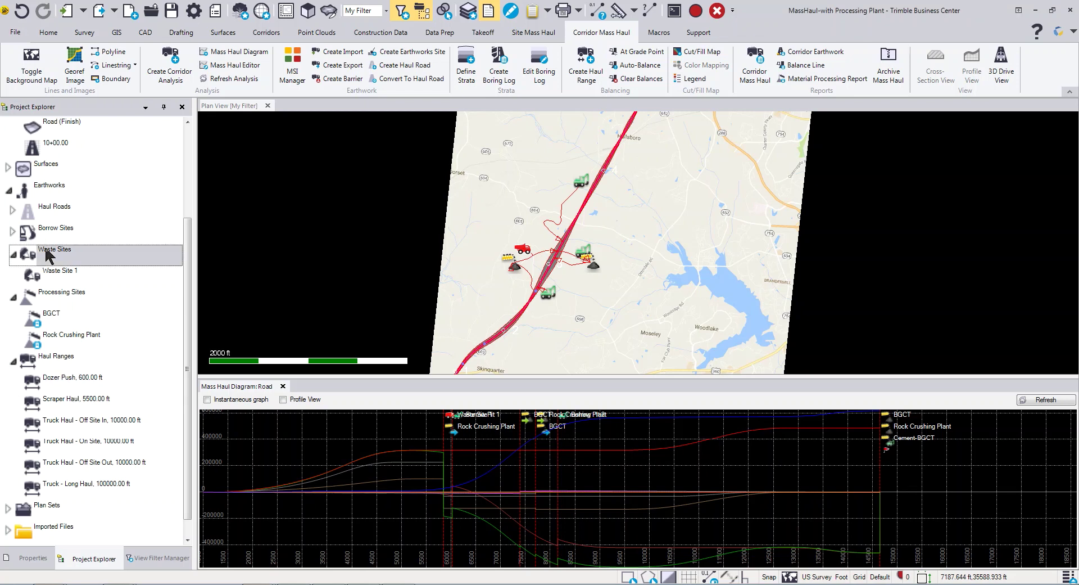
pyautogui.click(50, 316)
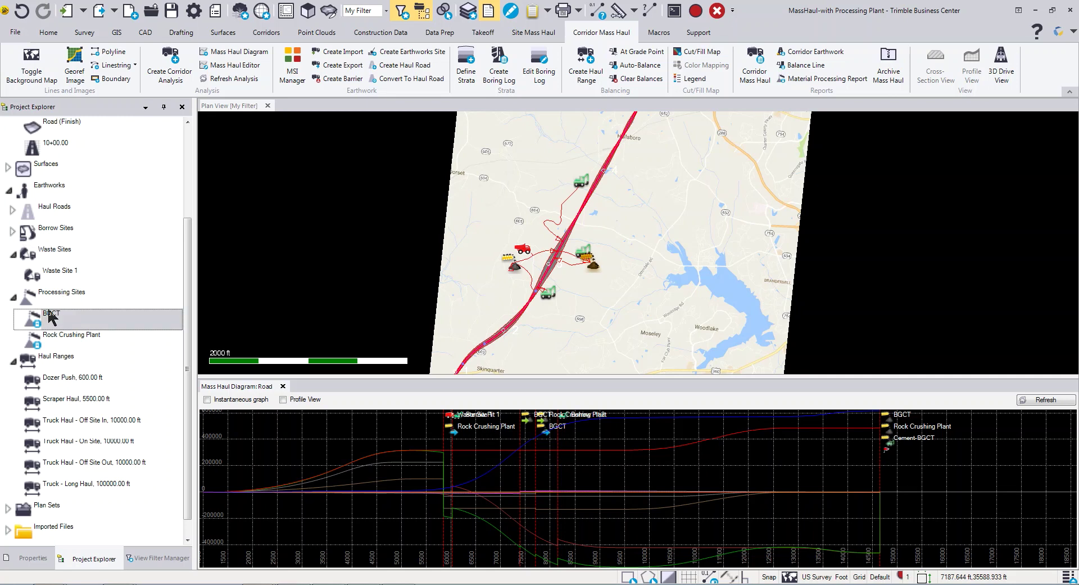
pyautogui.click(11, 209)
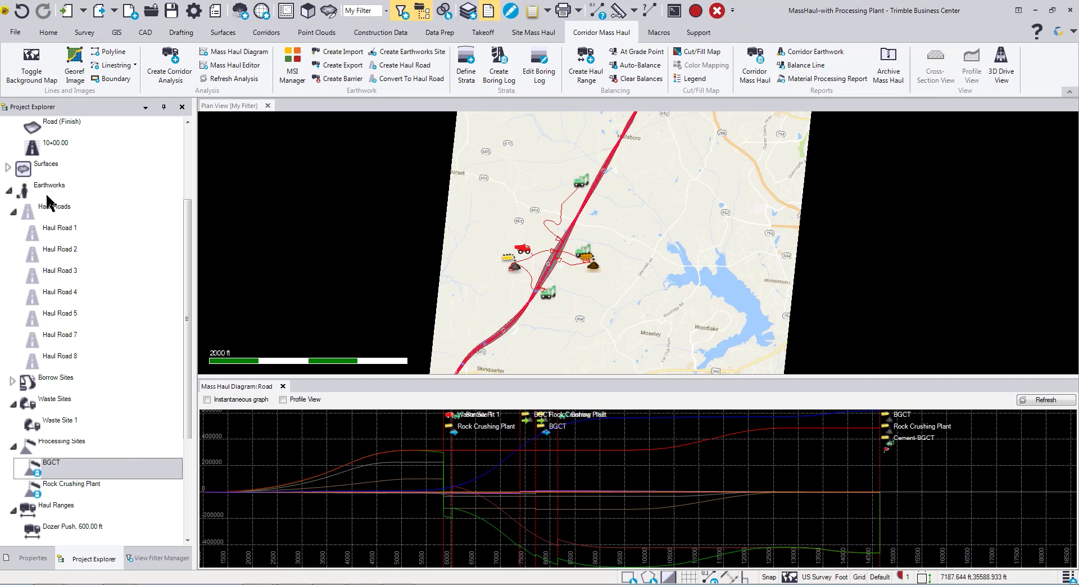
pyautogui.scroll(2, 31, 194)
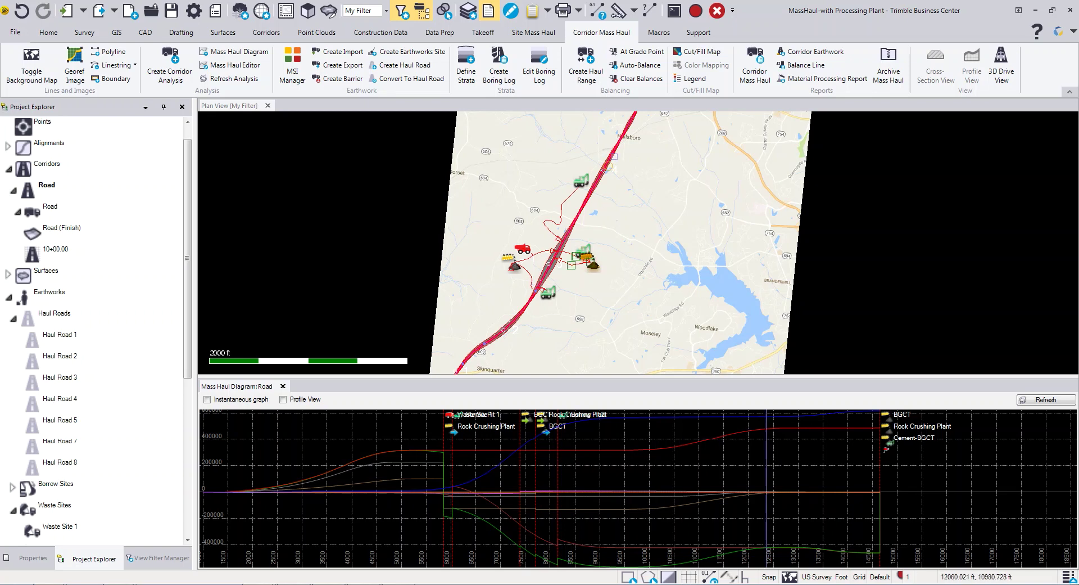
# Step: Auto-balance the mass haul for the Road analysis using All Materials
pyautogui.click(621, 66)
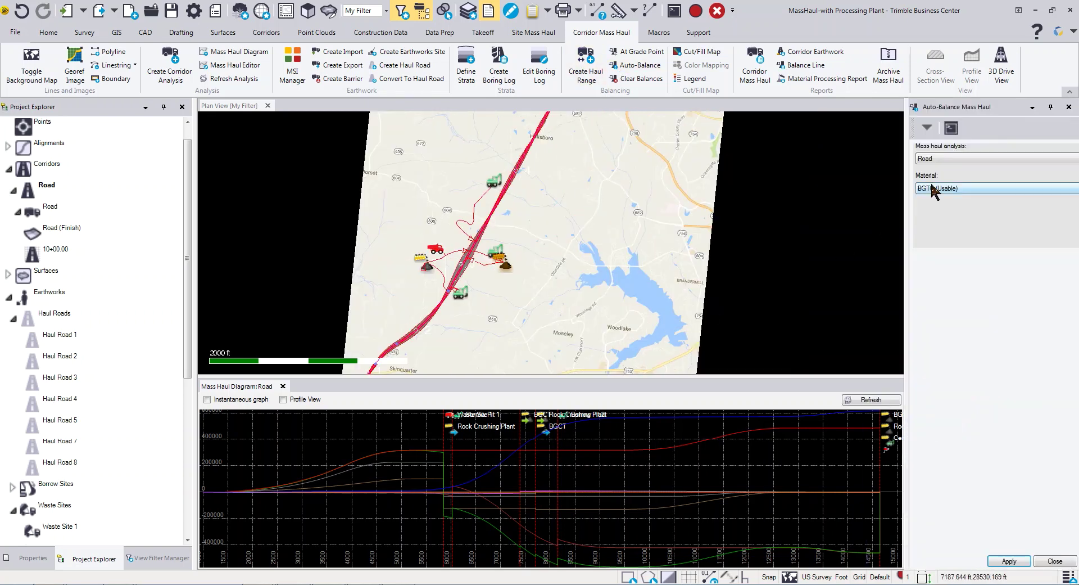
pyautogui.click(950, 190)
pyautogui.click(953, 198)
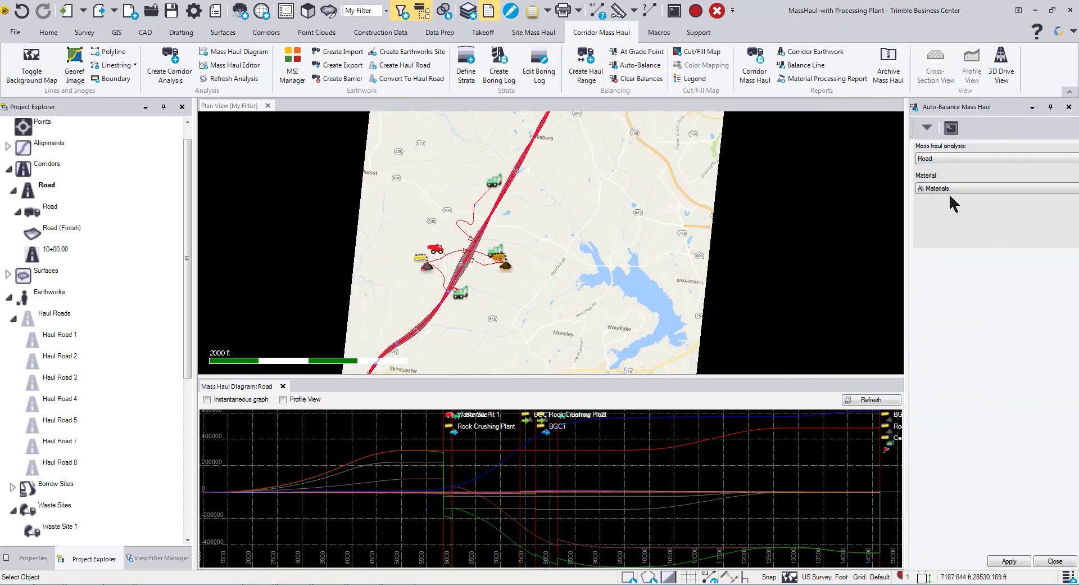
pyautogui.click(1008, 561)
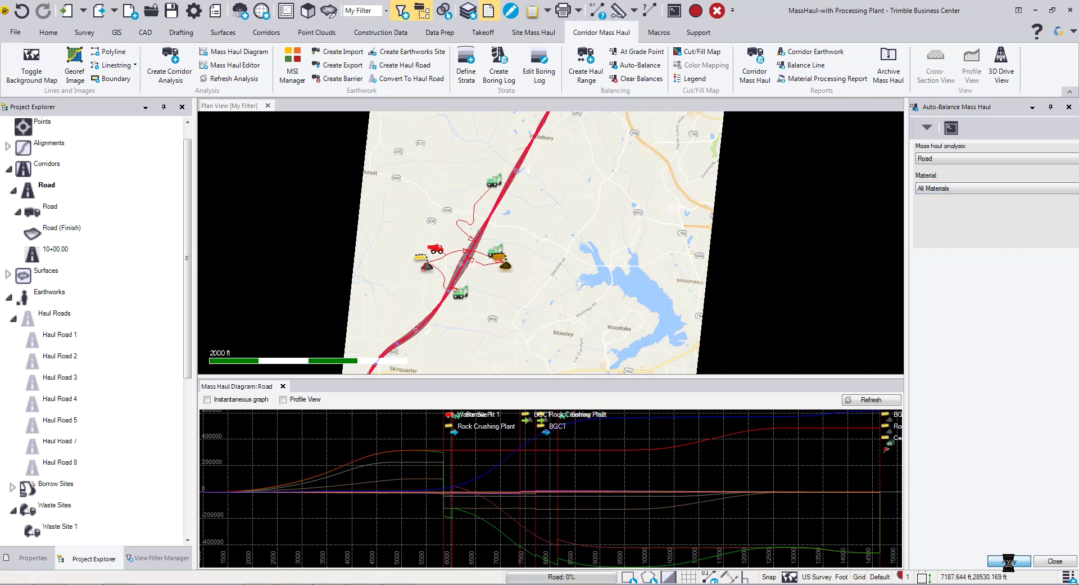
pyautogui.click(1055, 562)
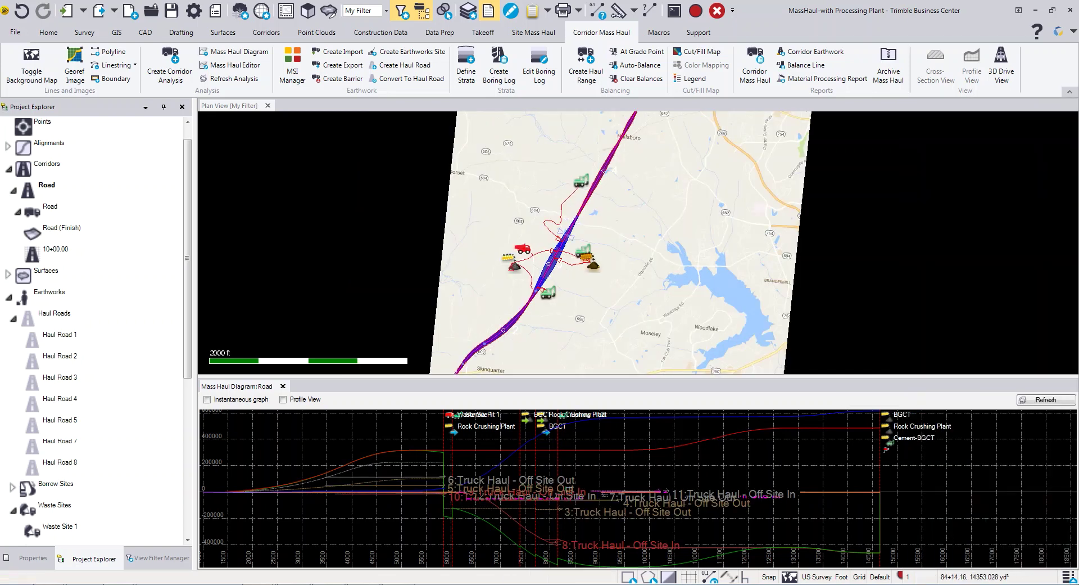
# Step: Select balance line 5, Truck Haul - Off Site Out, and examine its properties and its haul route in the plan
pyautogui.scroll(2, 403, 491)
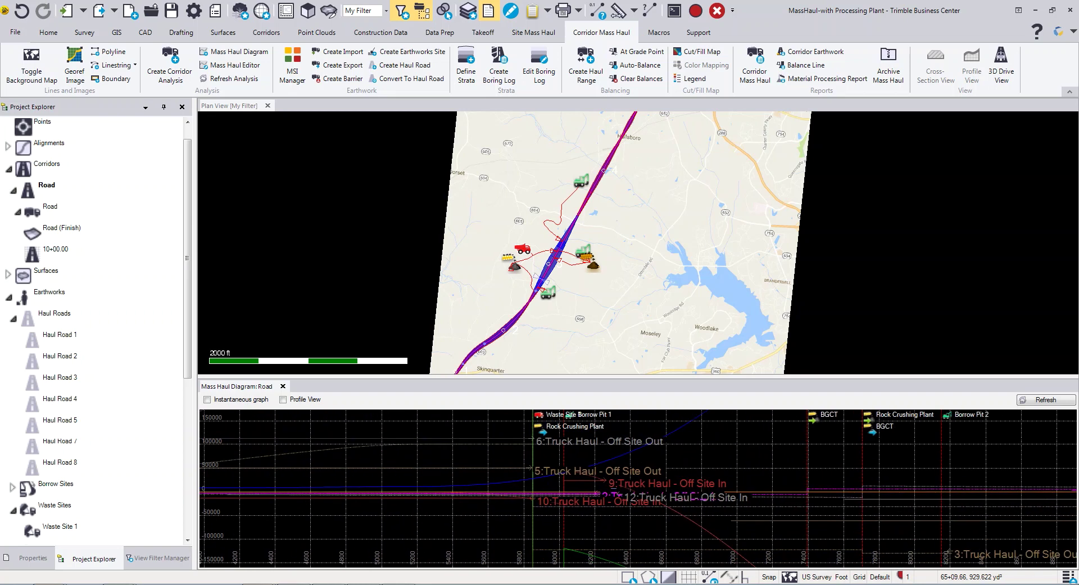
pyautogui.click(425, 467)
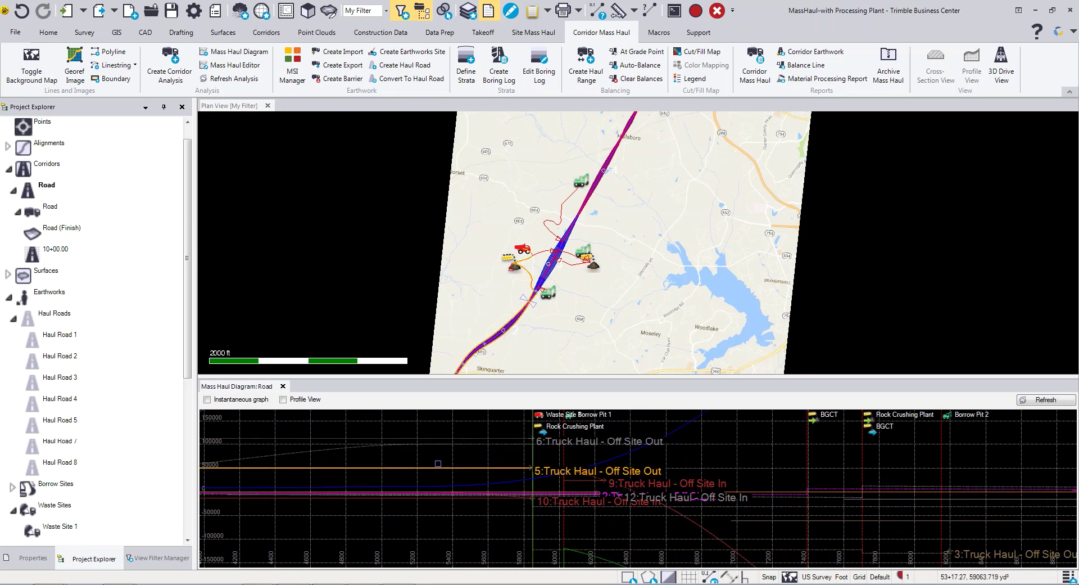
pyautogui.rightClick(437, 464)
pyautogui.click(465, 527)
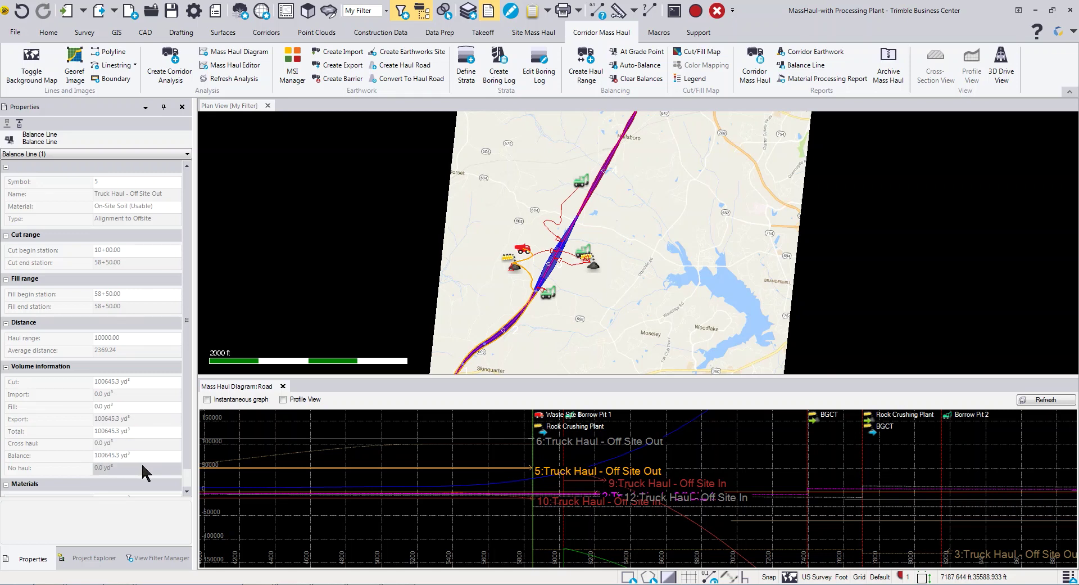
pyautogui.scroll(3, 504, 273)
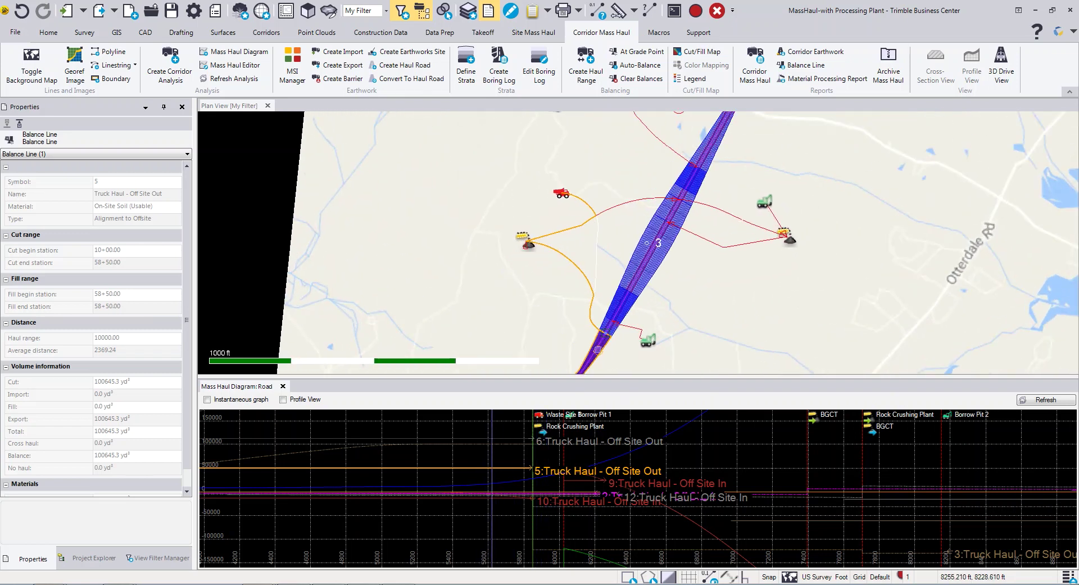
pyautogui.moveTo(565, 348); pyautogui.dragTo(553, 241, button='middle')
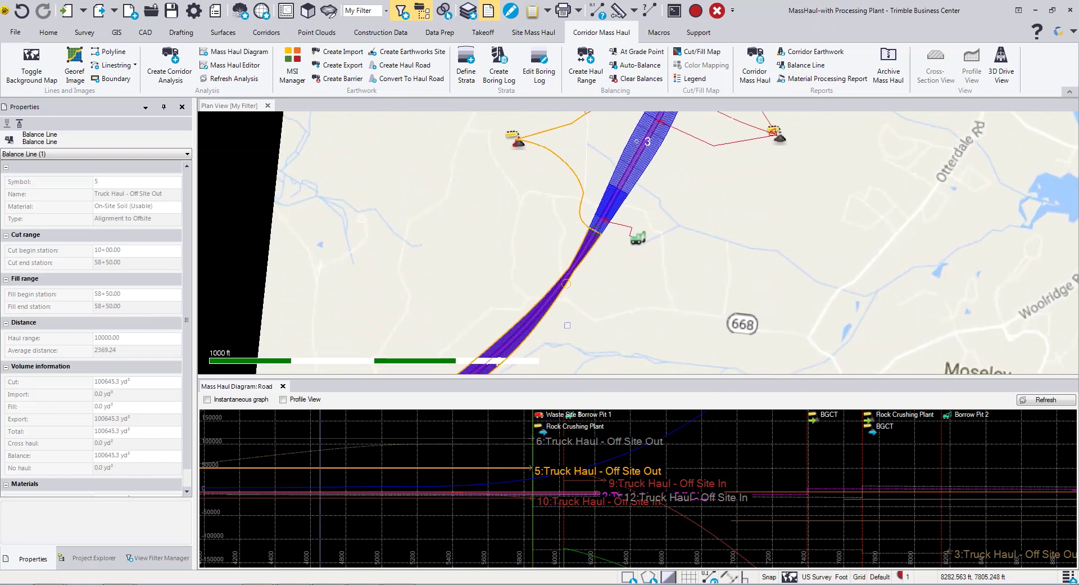
pyautogui.scroll(-1, 560, 344)
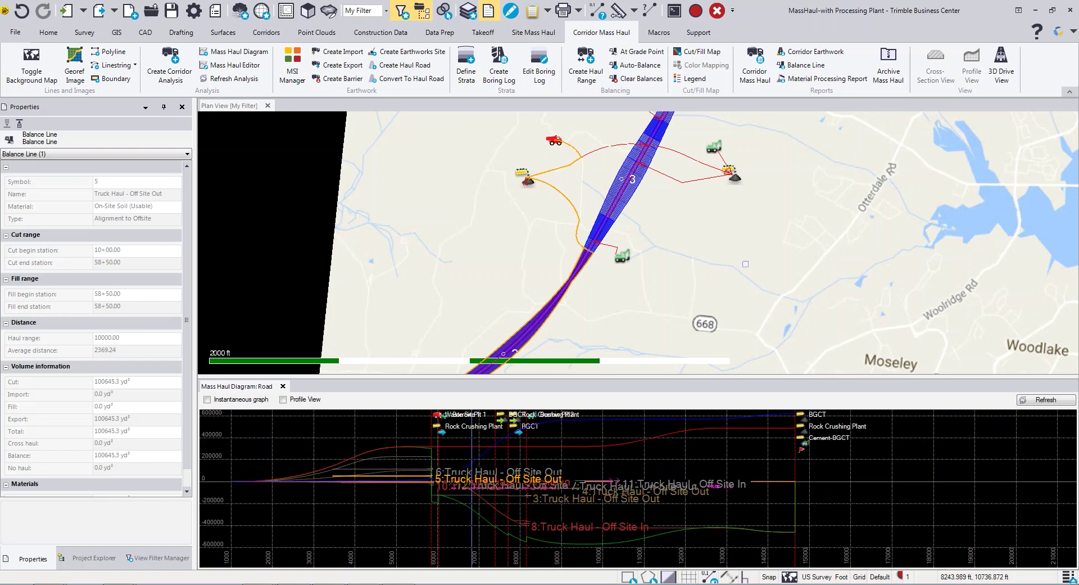
# Step: Generate the Balance Line Report for the Road mass haul analysis and go to its last page
pyautogui.click(755, 63)
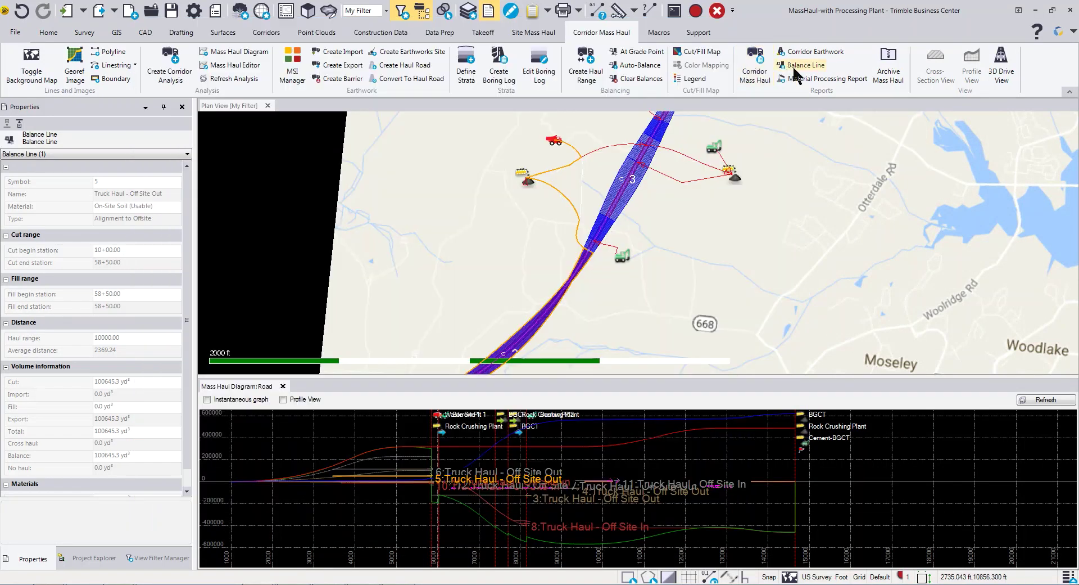
pyautogui.click(795, 68)
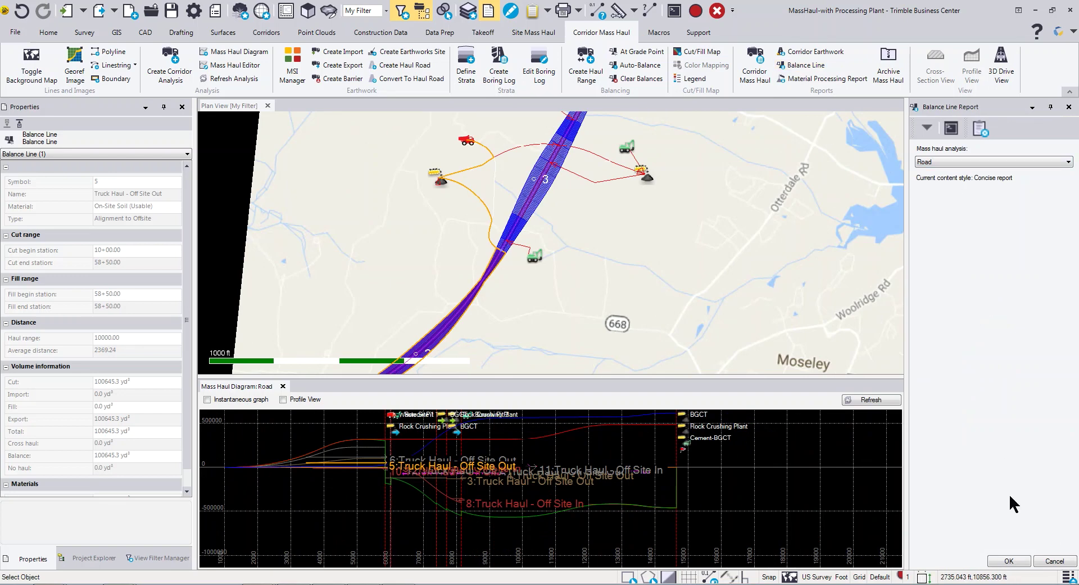
pyautogui.click(1009, 560)
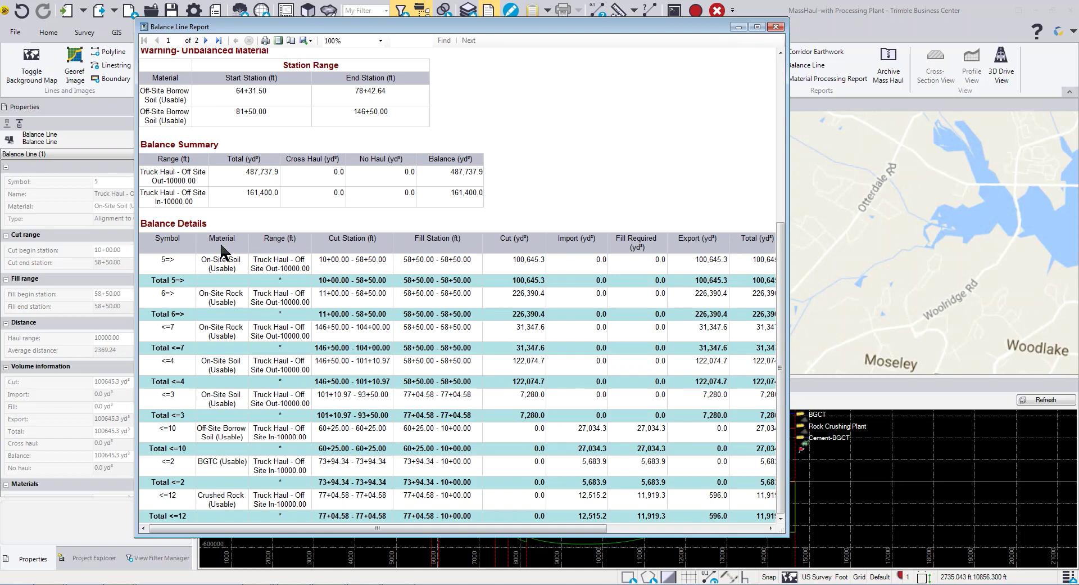
pyautogui.click(217, 40)
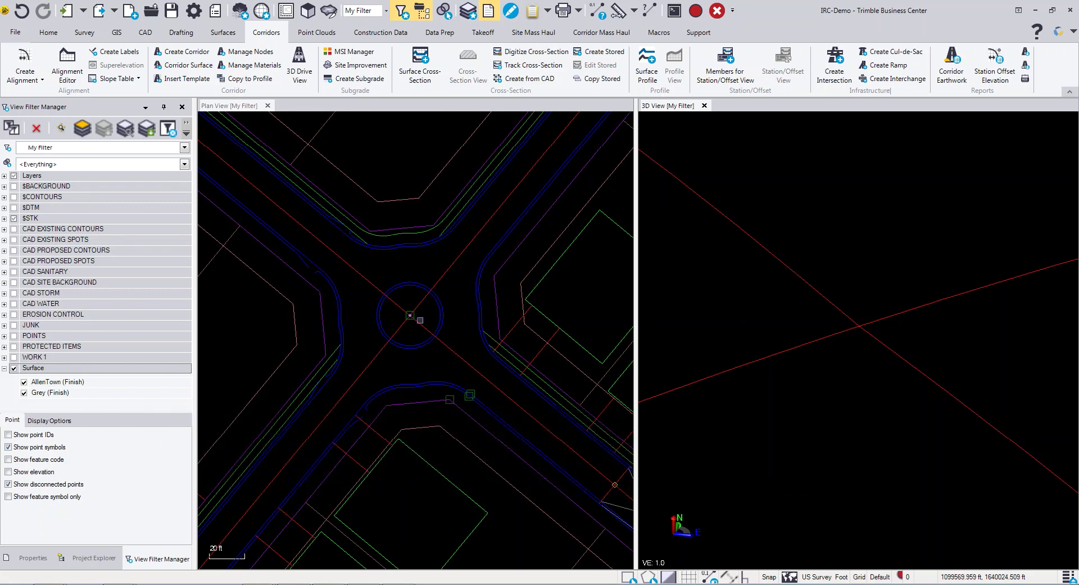
# Step: Create an intersection named 1 from the three road alignments that meet at the REDCROFT and ALLENTOWN WAY crossing
pyautogui.click(367, 281)
pyautogui.click(439, 282)
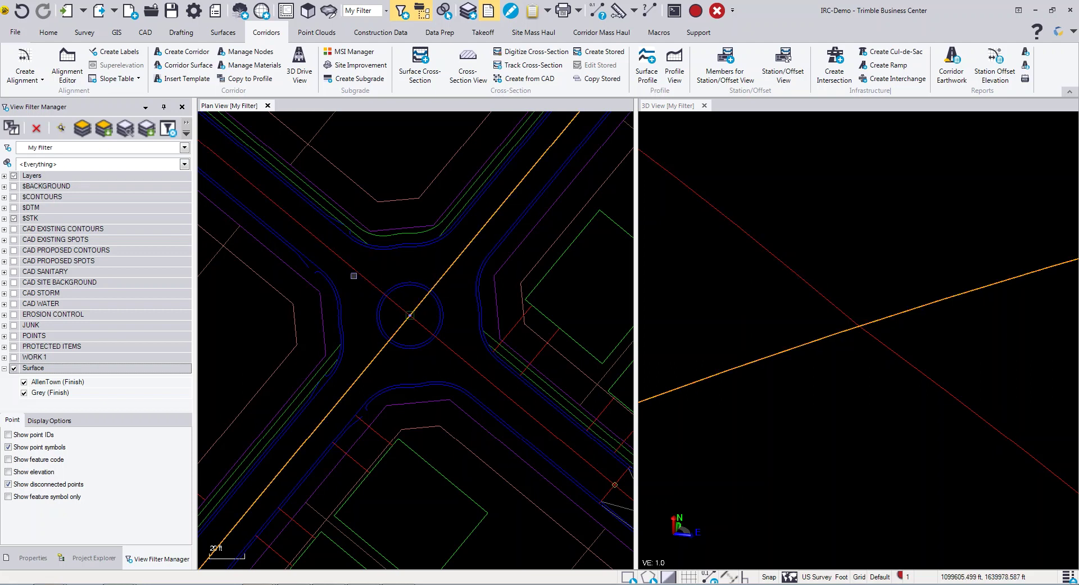
pyautogui.click(425, 327)
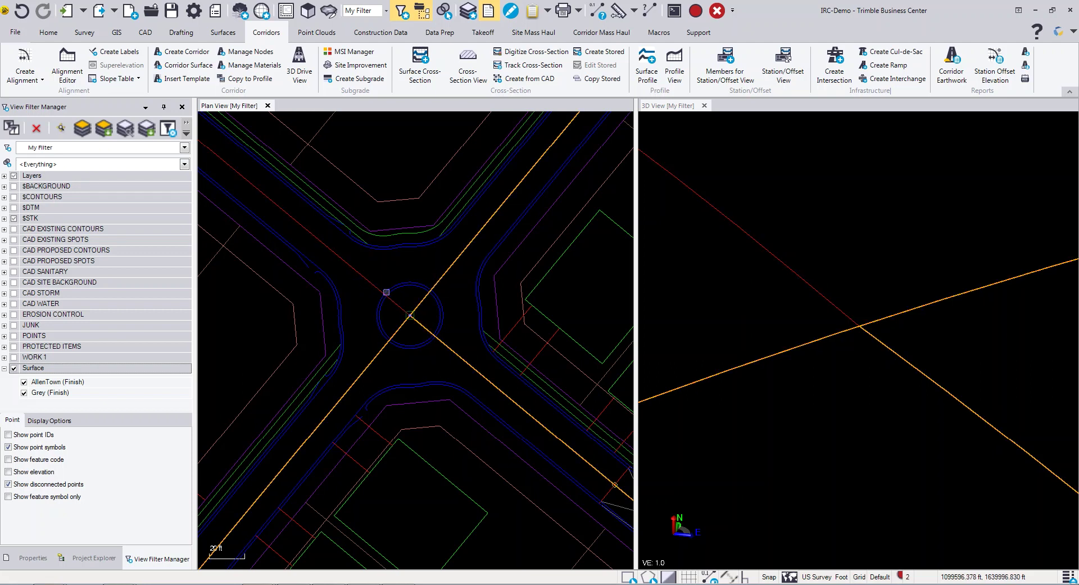
pyautogui.click(377, 283)
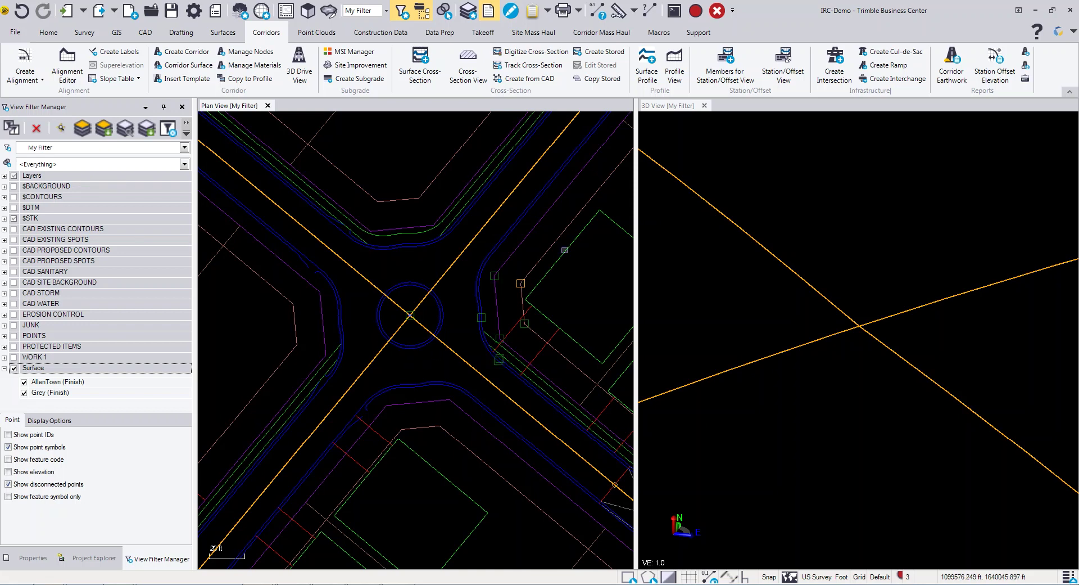
pyautogui.click(836, 60)
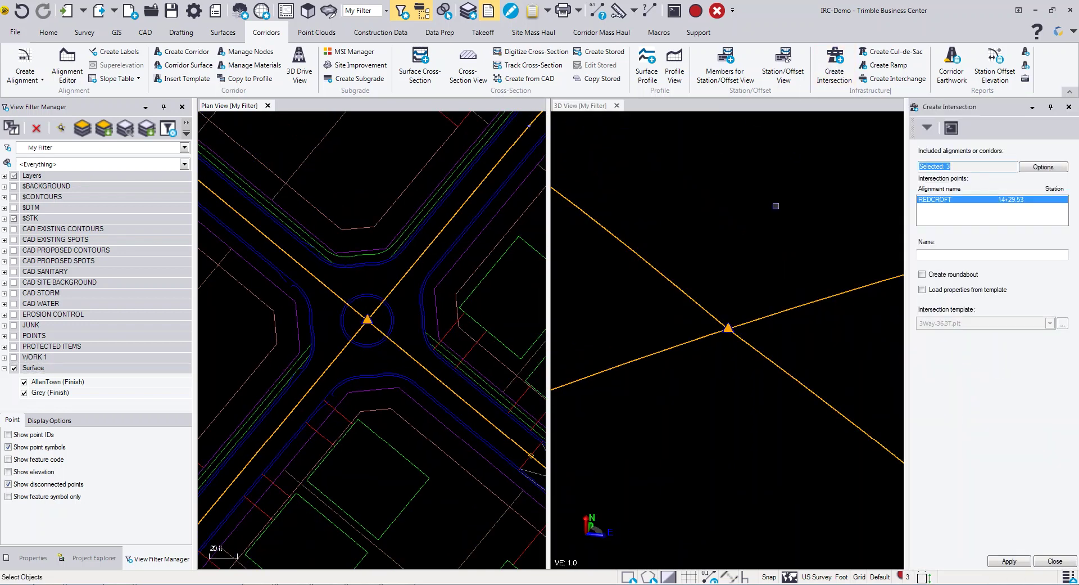
pyautogui.click(944, 253)
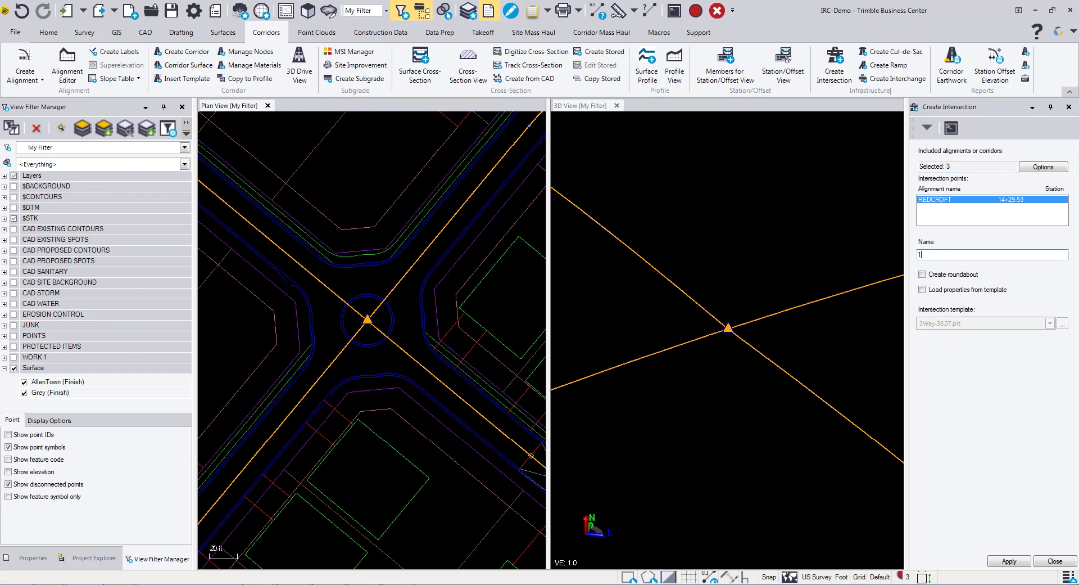
pyautogui.write('1')
pyautogui.click(1009, 561)
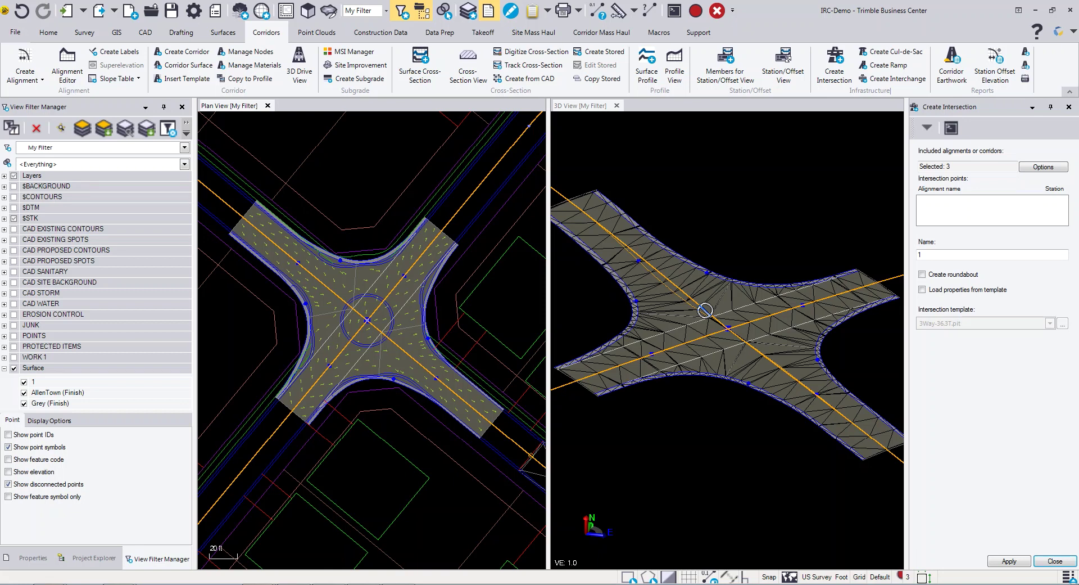
pyautogui.moveTo(705, 311)
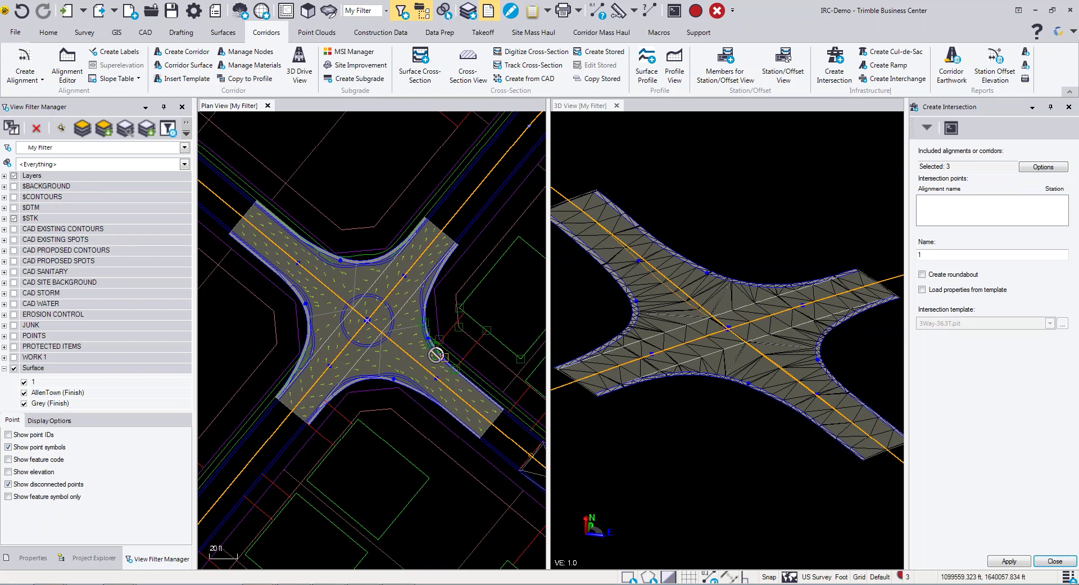
pyautogui.click(1055, 561)
# Step: Select the road intersection object at the crossing and set its intersection type to O, the roundabout form
pyautogui.moveTo(453, 374)
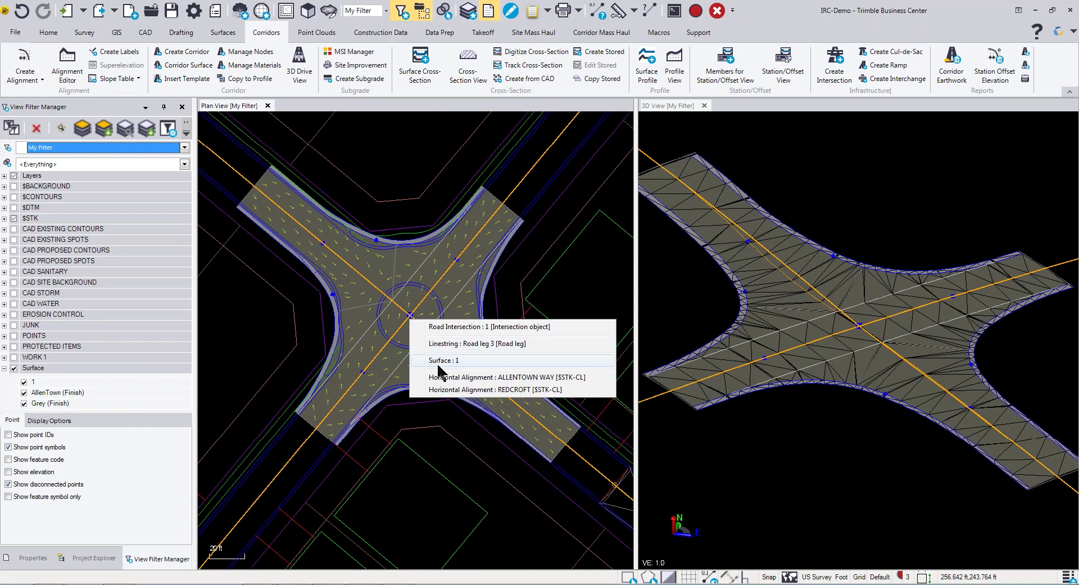
pyautogui.click(439, 328)
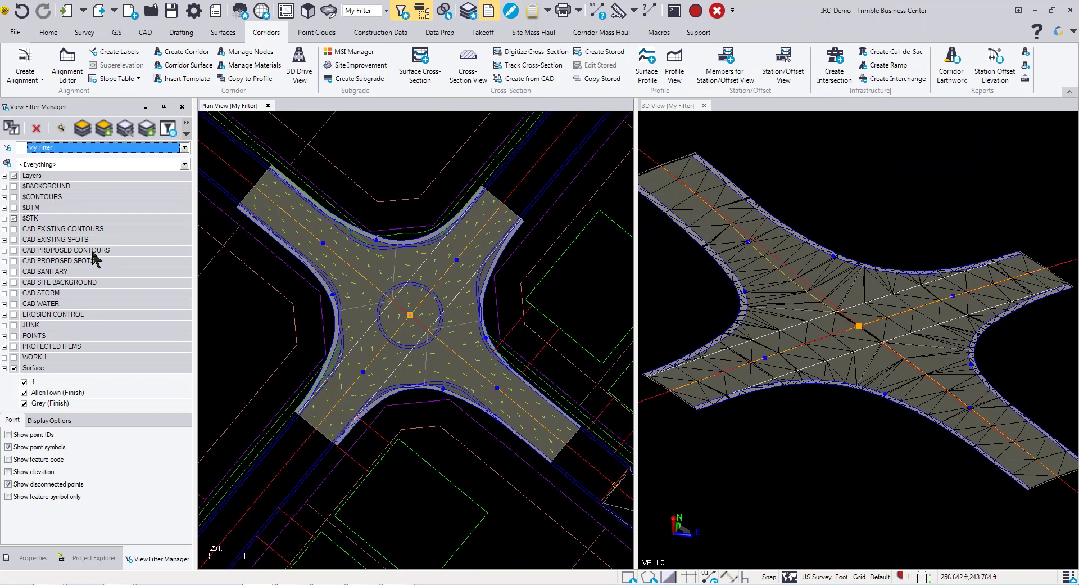
pyautogui.click(32, 557)
pyautogui.click(140, 209)
pyautogui.click(140, 208)
pyautogui.click(138, 225)
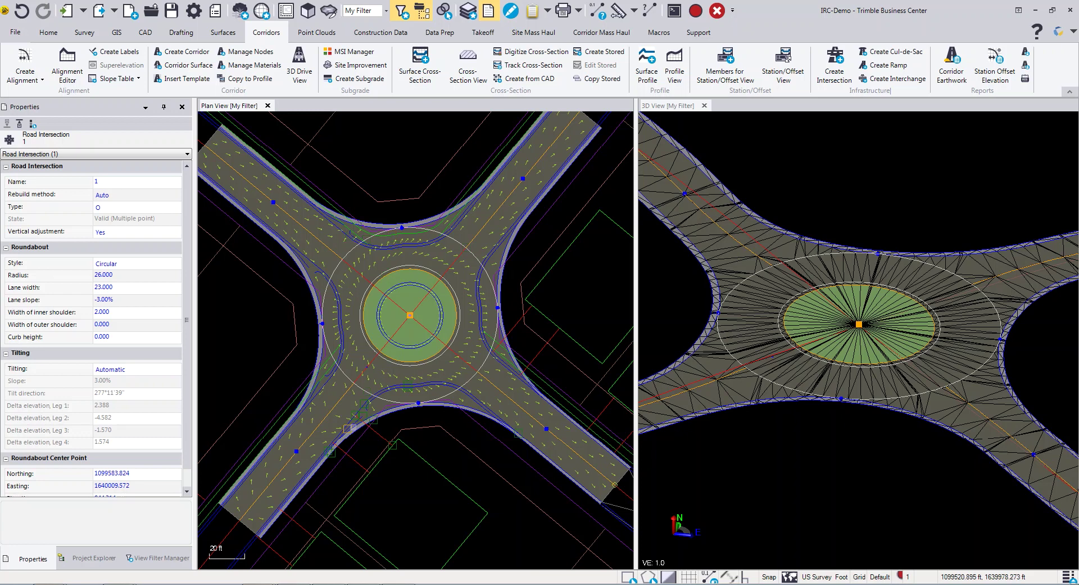
# Step: Select intersection Leg 4 on ALLENTOWN WAY and set its island type to Roundabout island
pyautogui.click(547, 432)
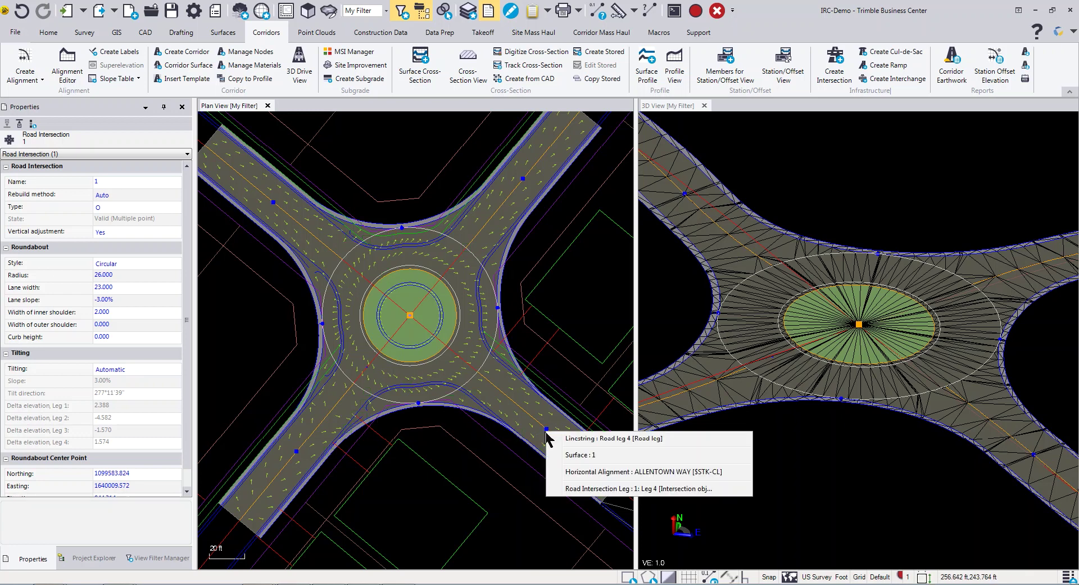
pyautogui.click(572, 489)
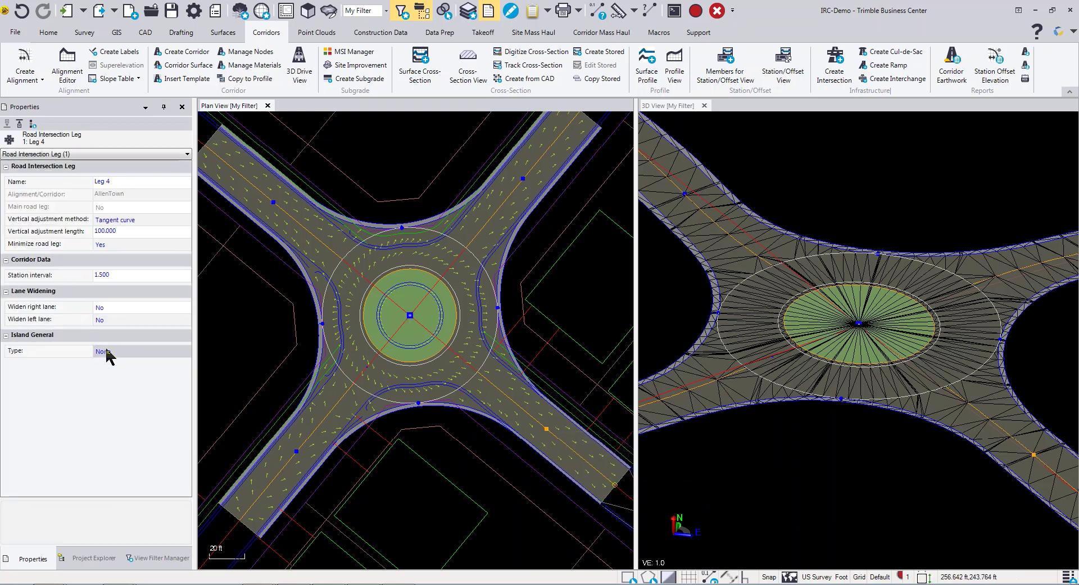
pyautogui.click(130, 351)
pyautogui.click(126, 370)
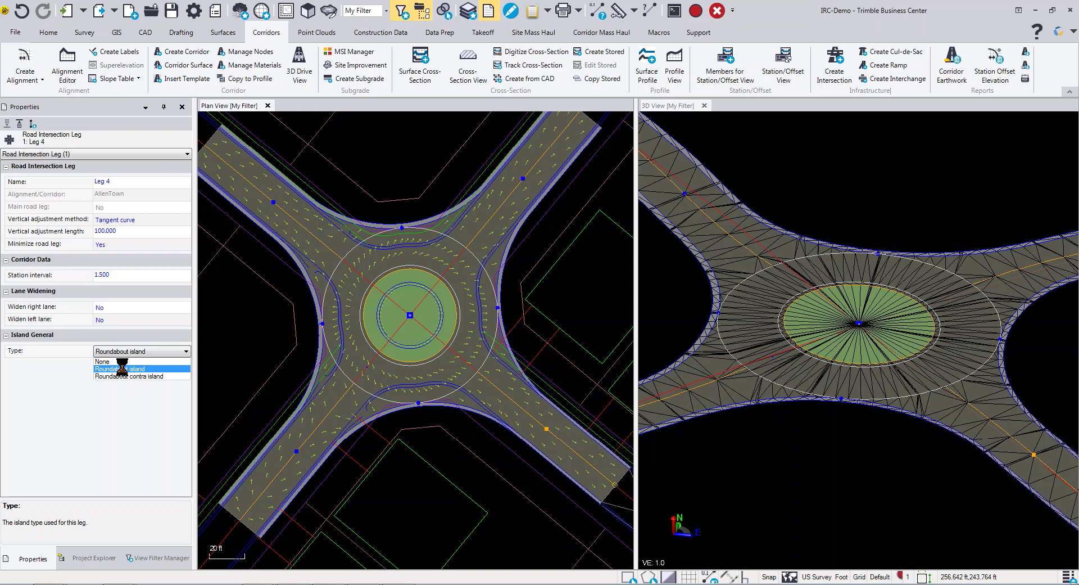
# Step: Set the Leg 4 island's walking path width to 5 and curb height to 0.5, and inspect the island in 3D
pyautogui.moveTo(188, 333); pyautogui.dragTo(188, 447)
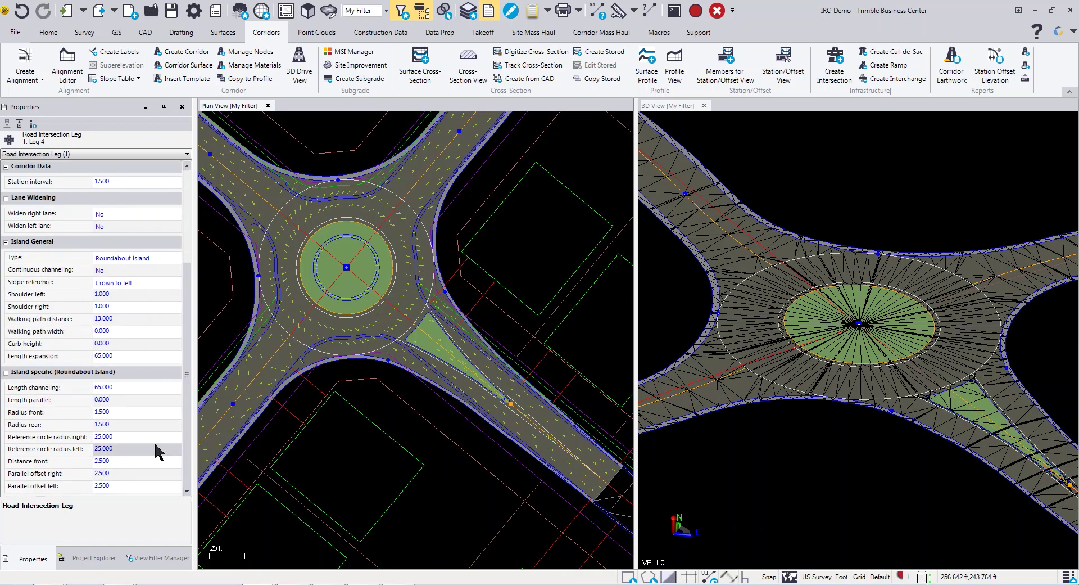
pyautogui.click(117, 331)
pyautogui.write('5')
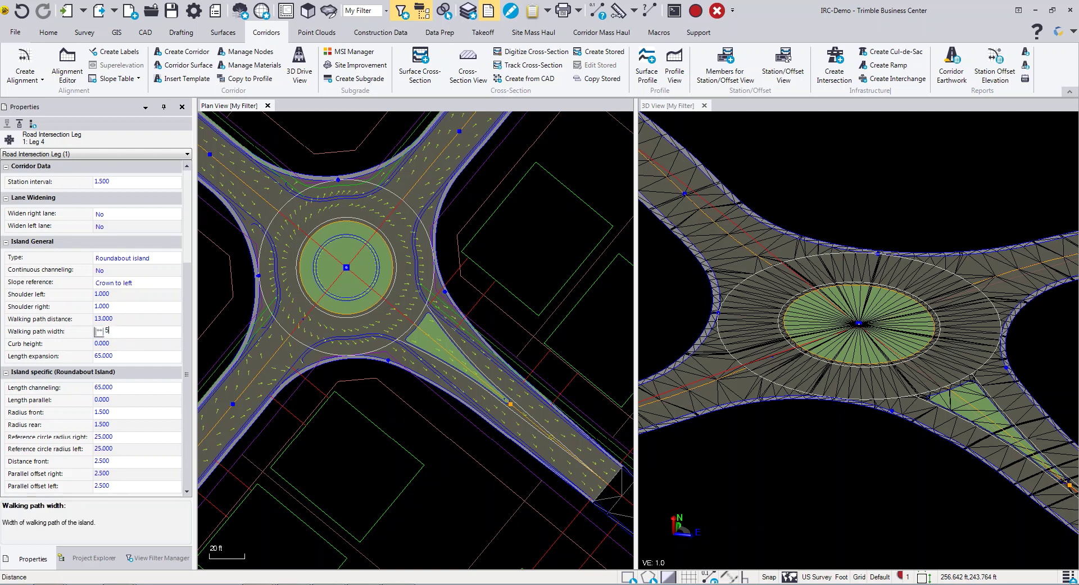
pyautogui.click(115, 343)
pyautogui.moveTo(123, 343); pyautogui.dragTo(86, 346)
pyautogui.write('.5')
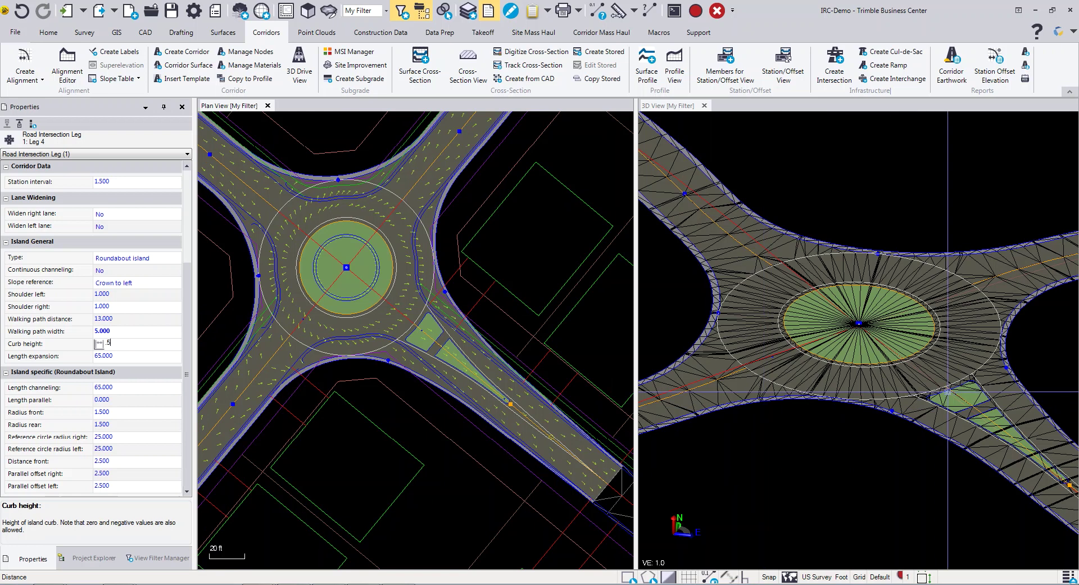
pyautogui.scroll(1, 944, 402)
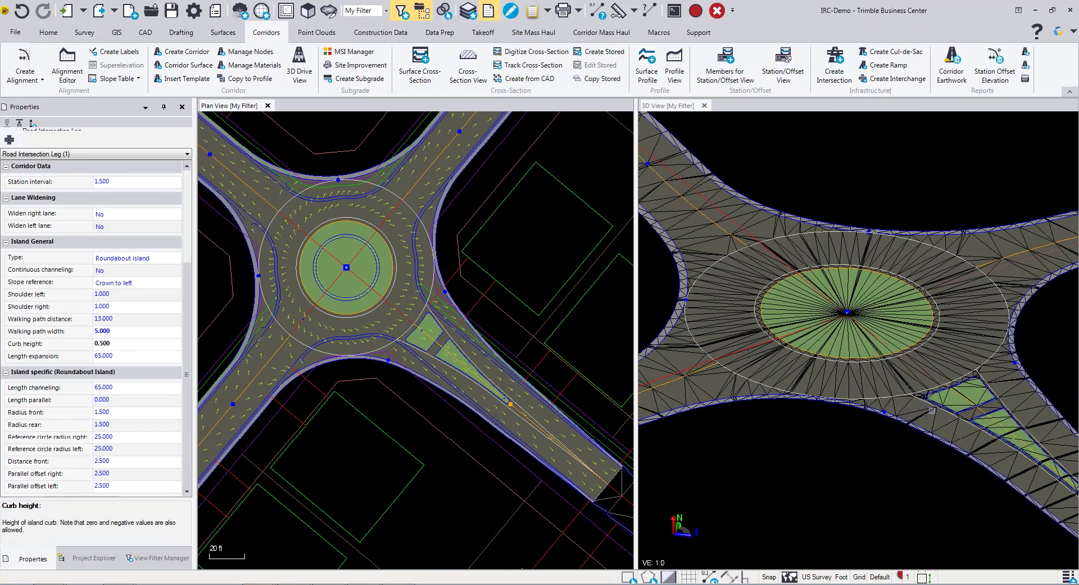
pyautogui.scroll(1, 933, 411)
pyautogui.scroll(-3, 938, 375)
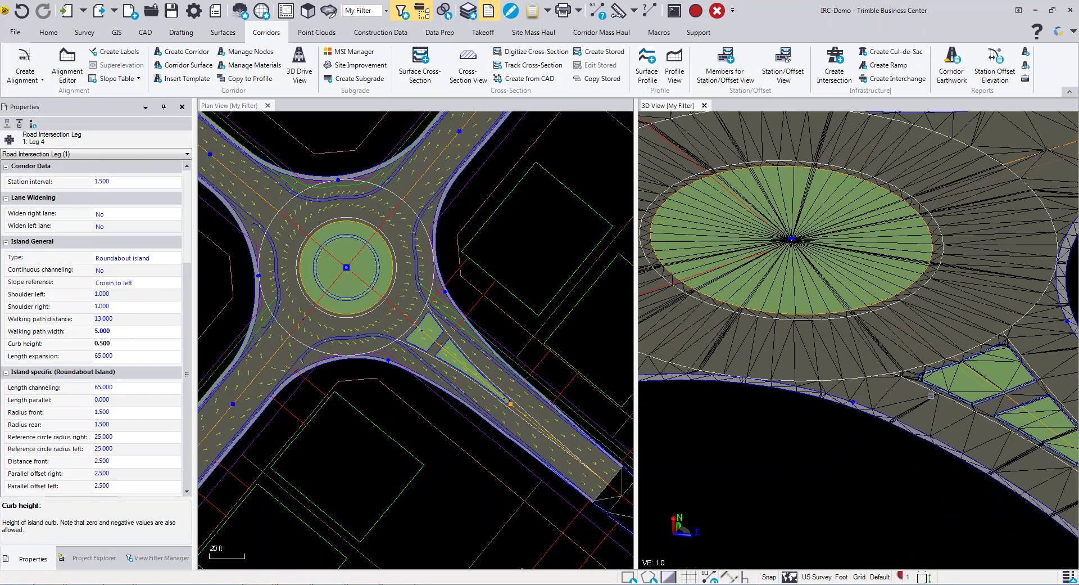
pyautogui.scroll(-2, 928, 404)
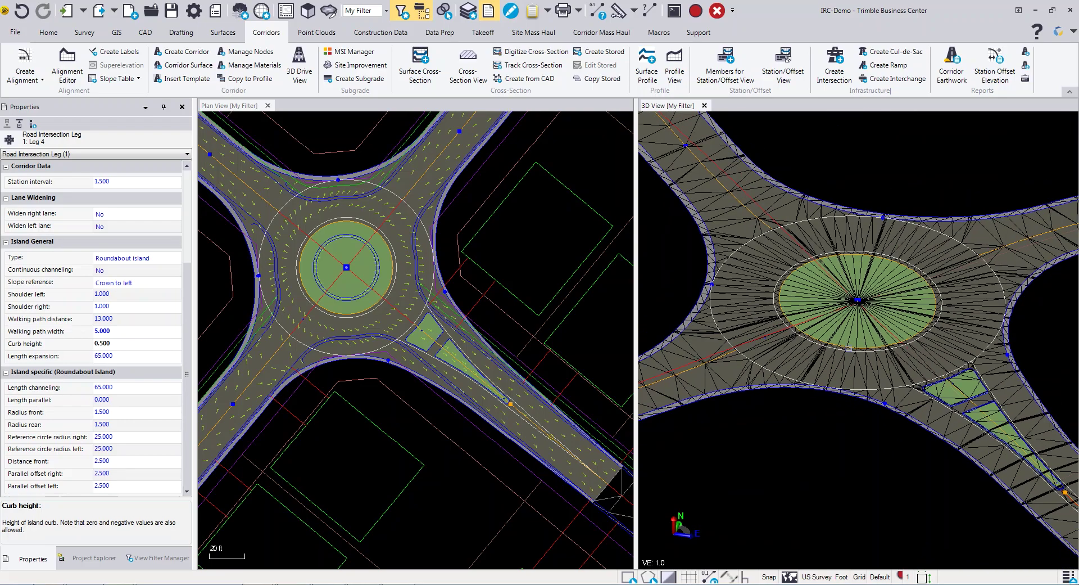
pyautogui.moveTo(799, 338); pyautogui.dragTo(831, 315, button='middle')
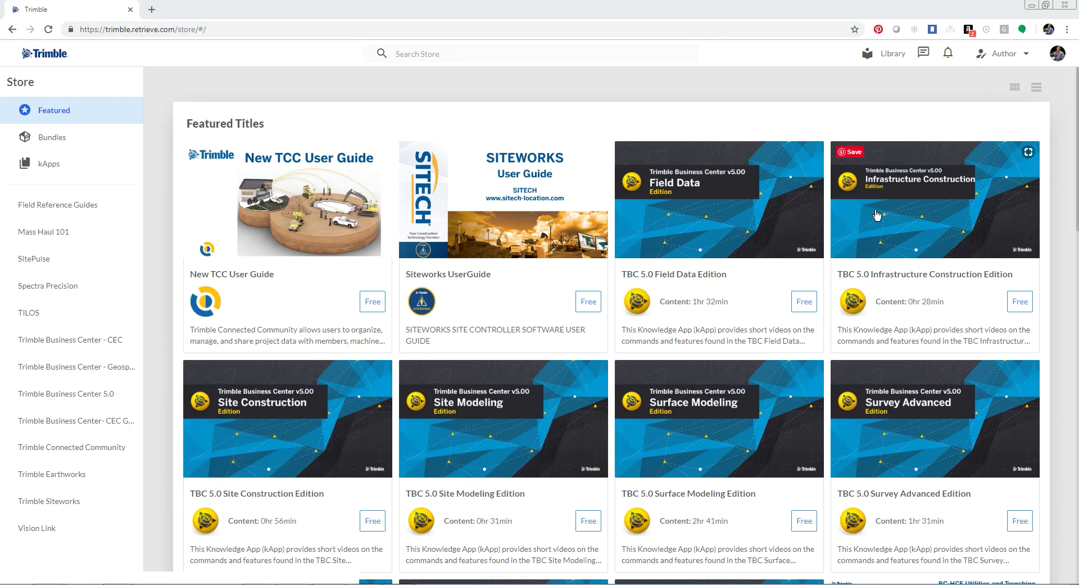
# Step: Switch to the Trimble web store, open the TBC 5.0 Infrastructure Construction Edition title and examine its Corridor Mass Haul content list
pyautogui.click(921, 189)
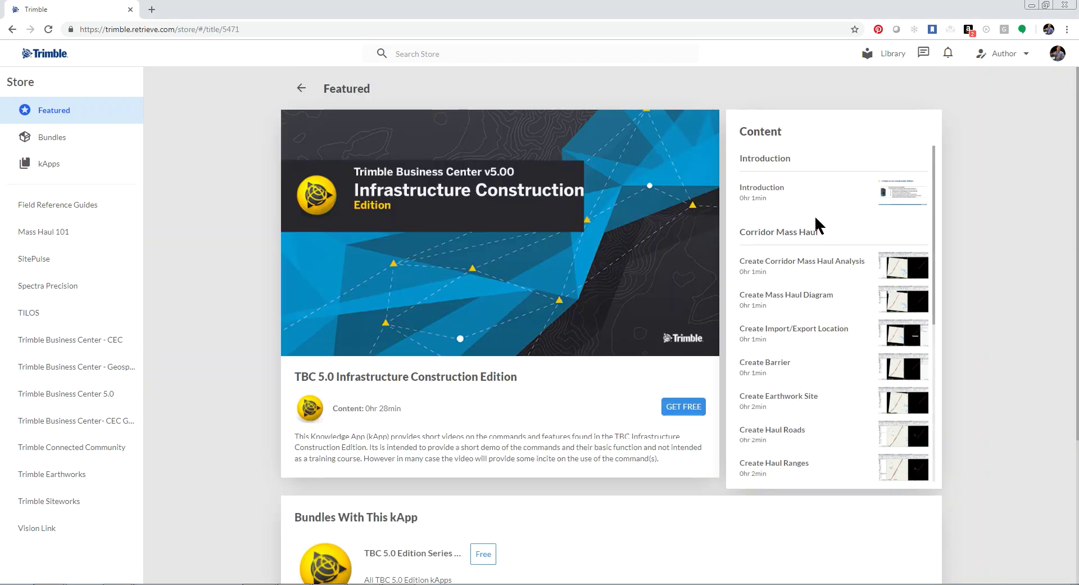
pyautogui.scroll(-7, 848, 324)
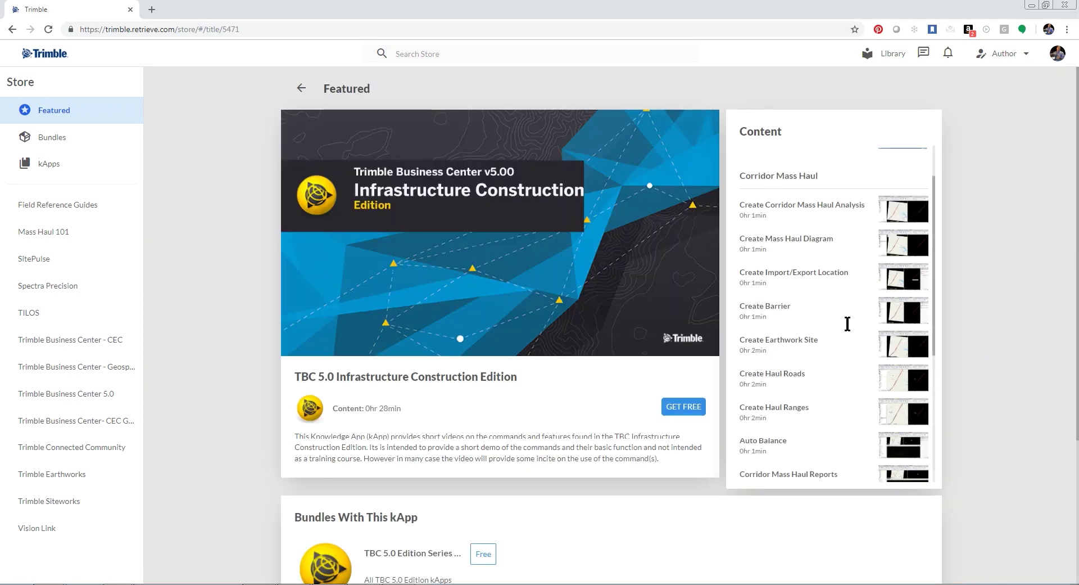